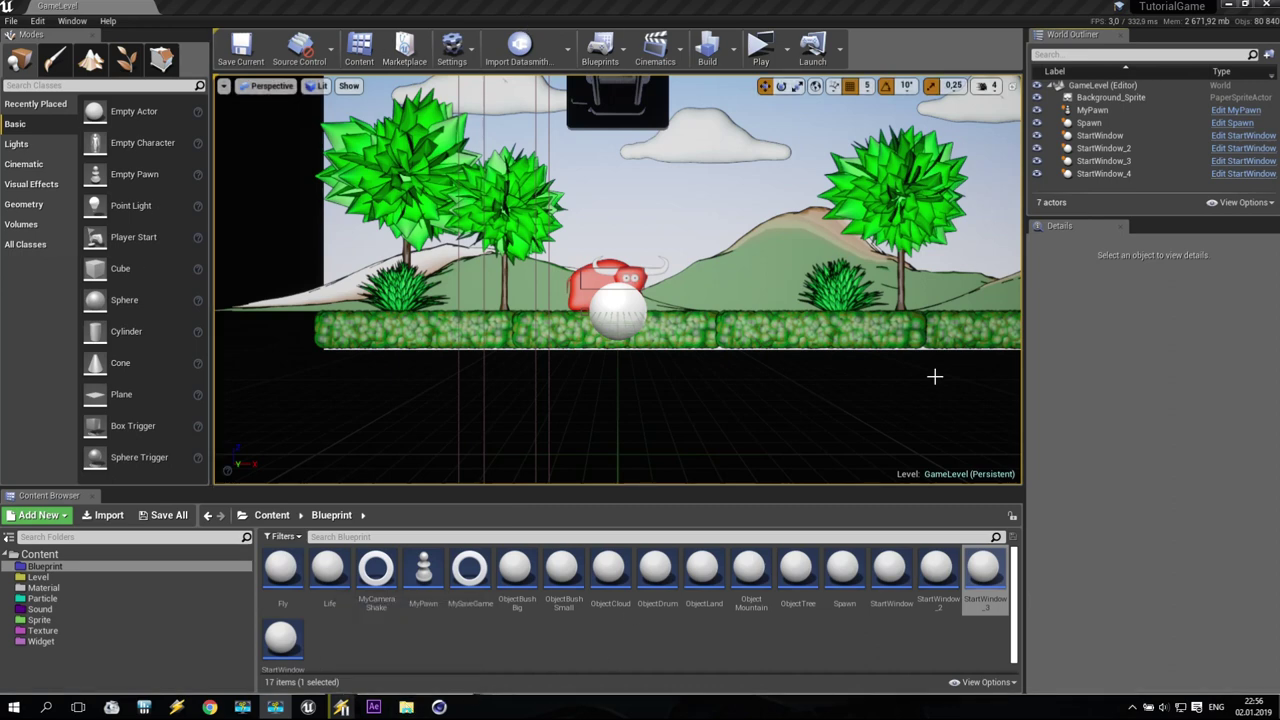
# - Switch to File Explorer and review the exit, start, high-score and question-mark button images in the New folder
pyautogui.click(406, 707)
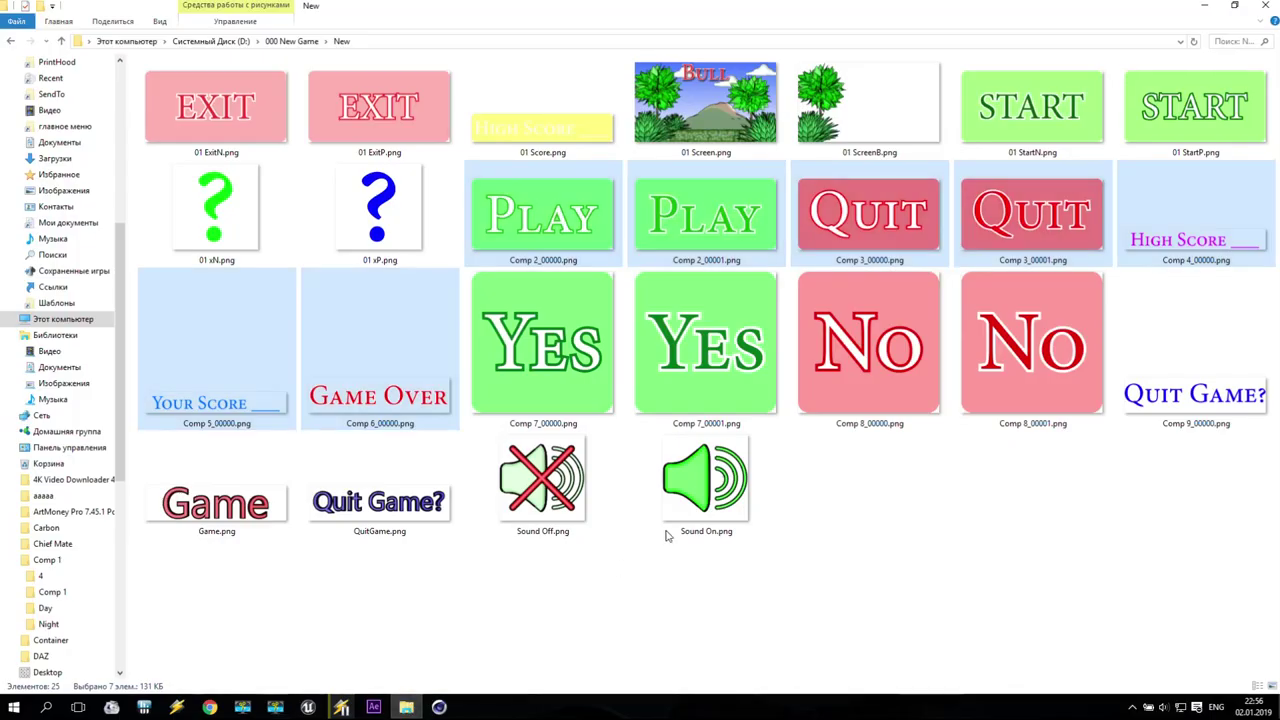
pyautogui.click(963, 570)
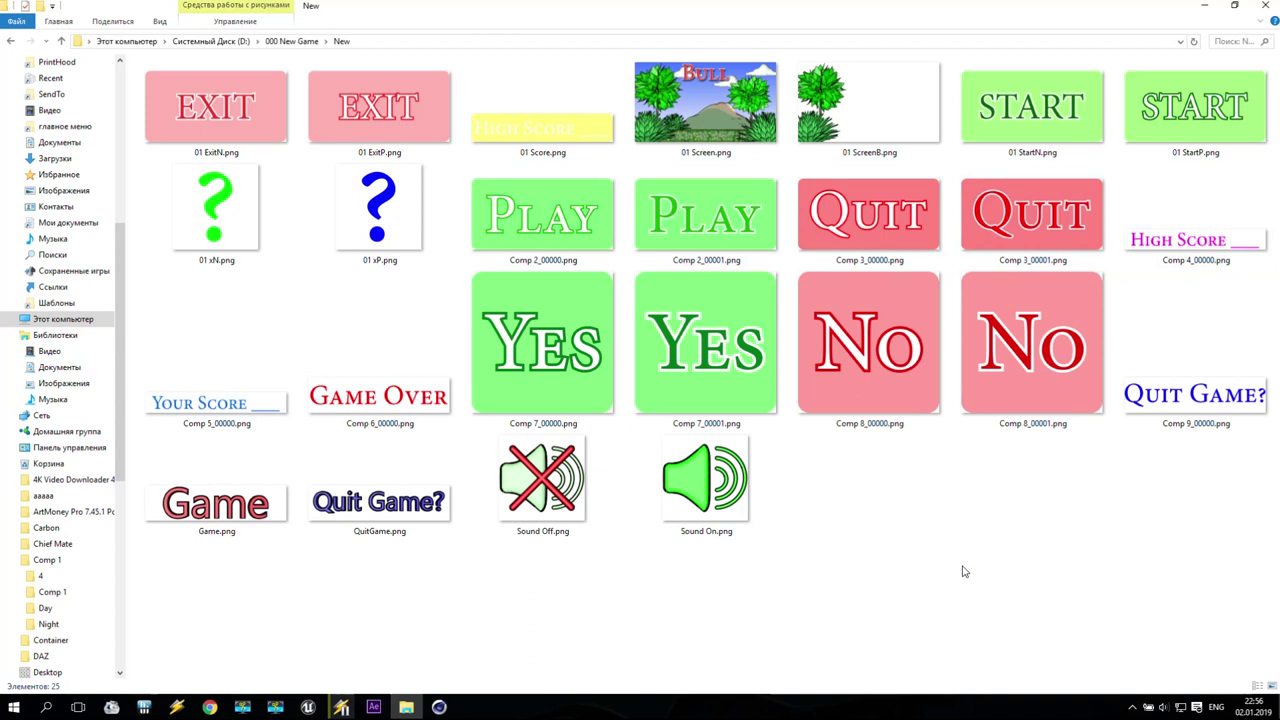
pyautogui.click(198, 105)
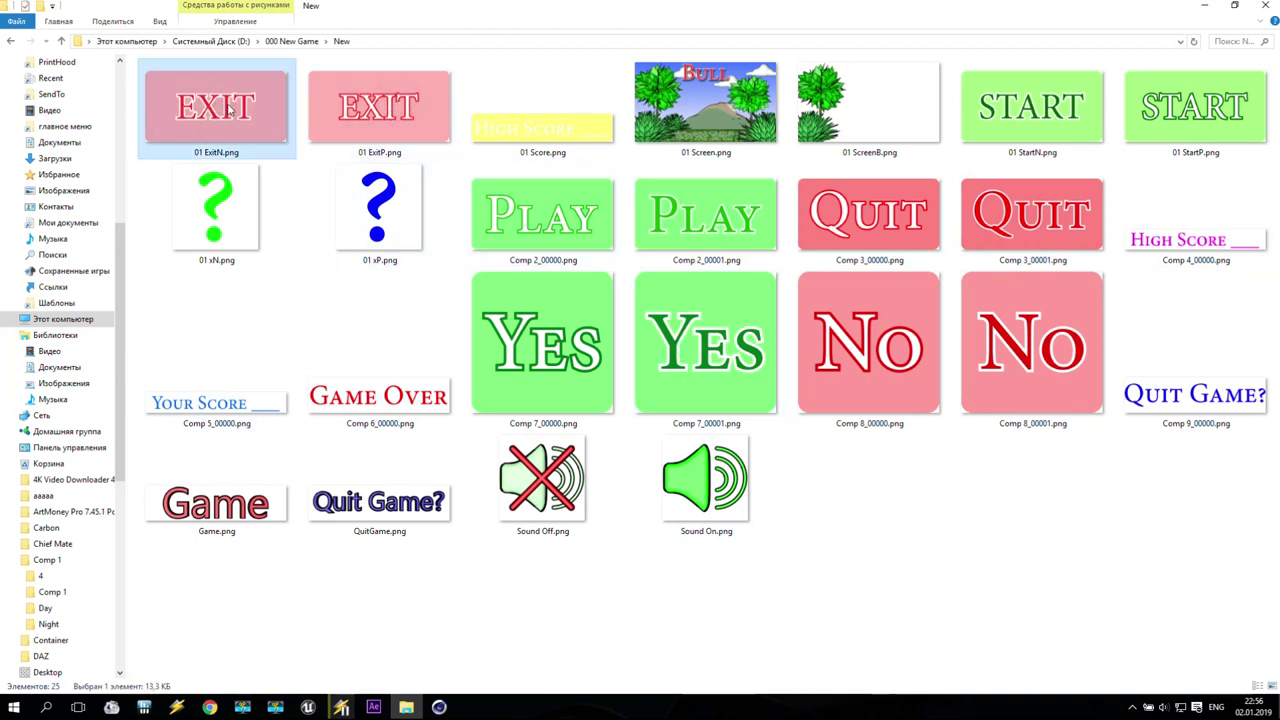
pyautogui.click(336, 104)
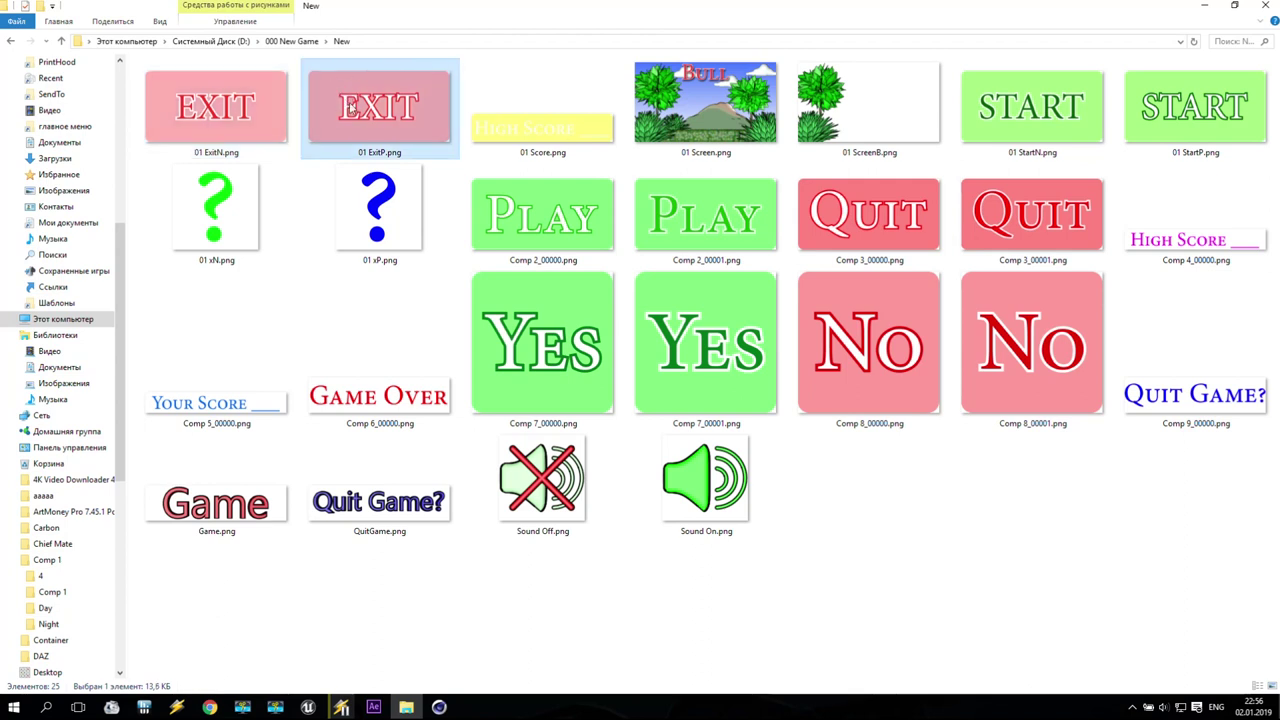
pyautogui.click(1040, 114)
pyautogui.click(1204, 106)
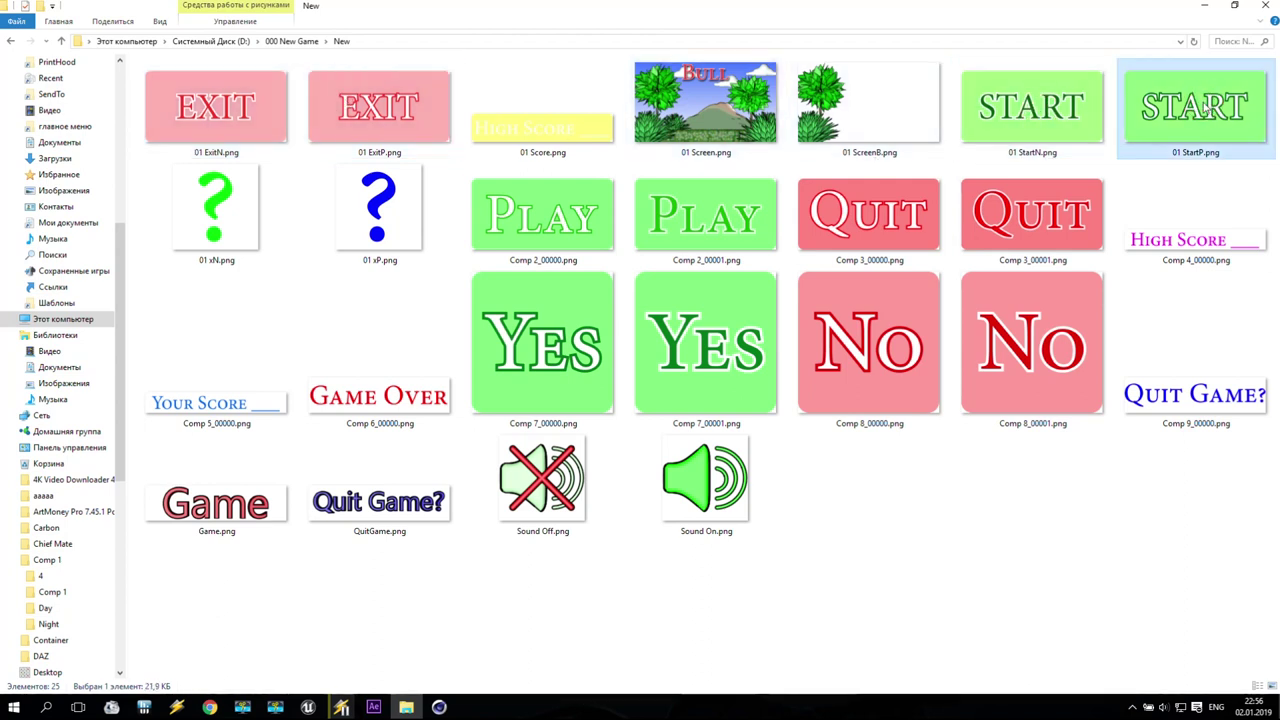
pyautogui.click(1078, 116)
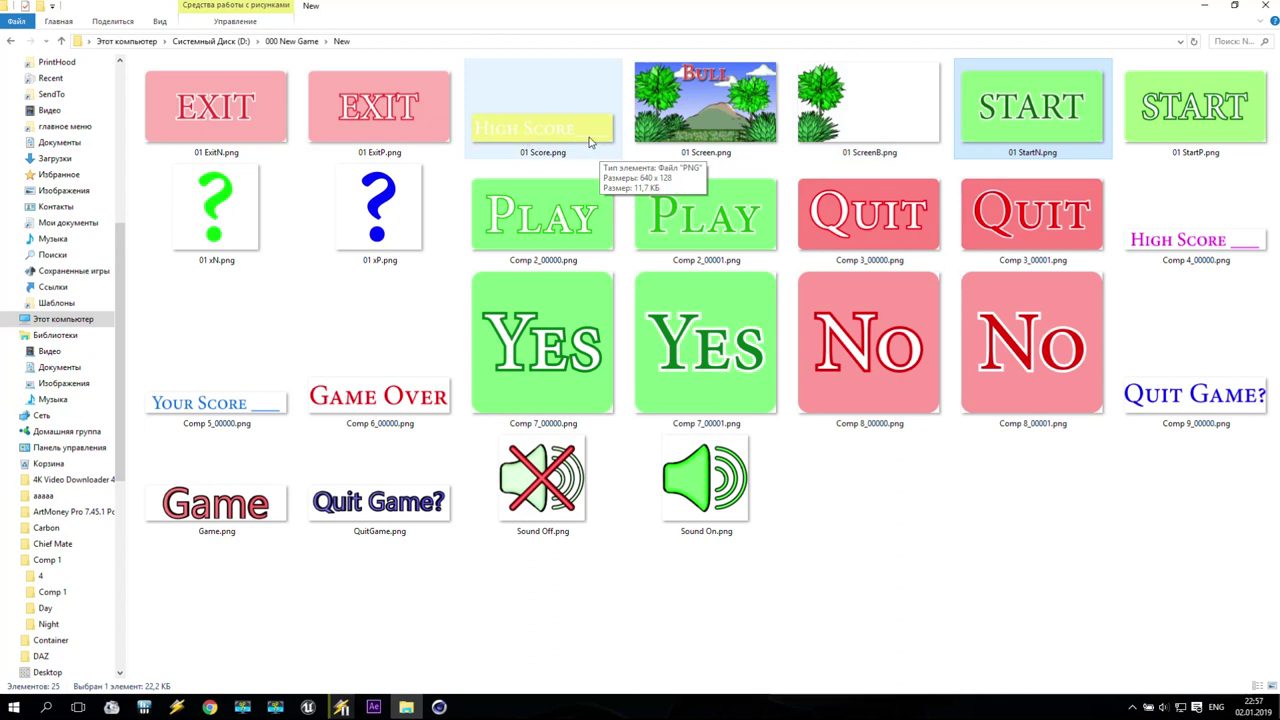
pyautogui.click(206, 213)
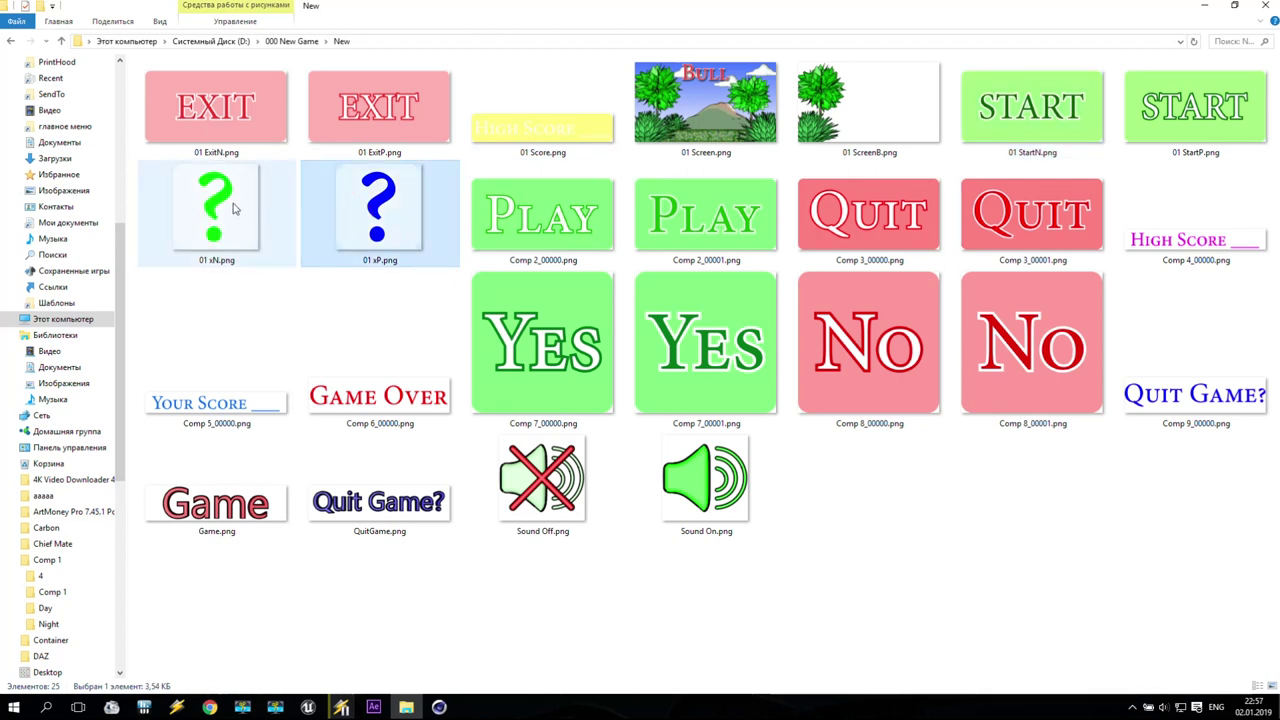
pyautogui.click(350, 207)
pyautogui.click(237, 205)
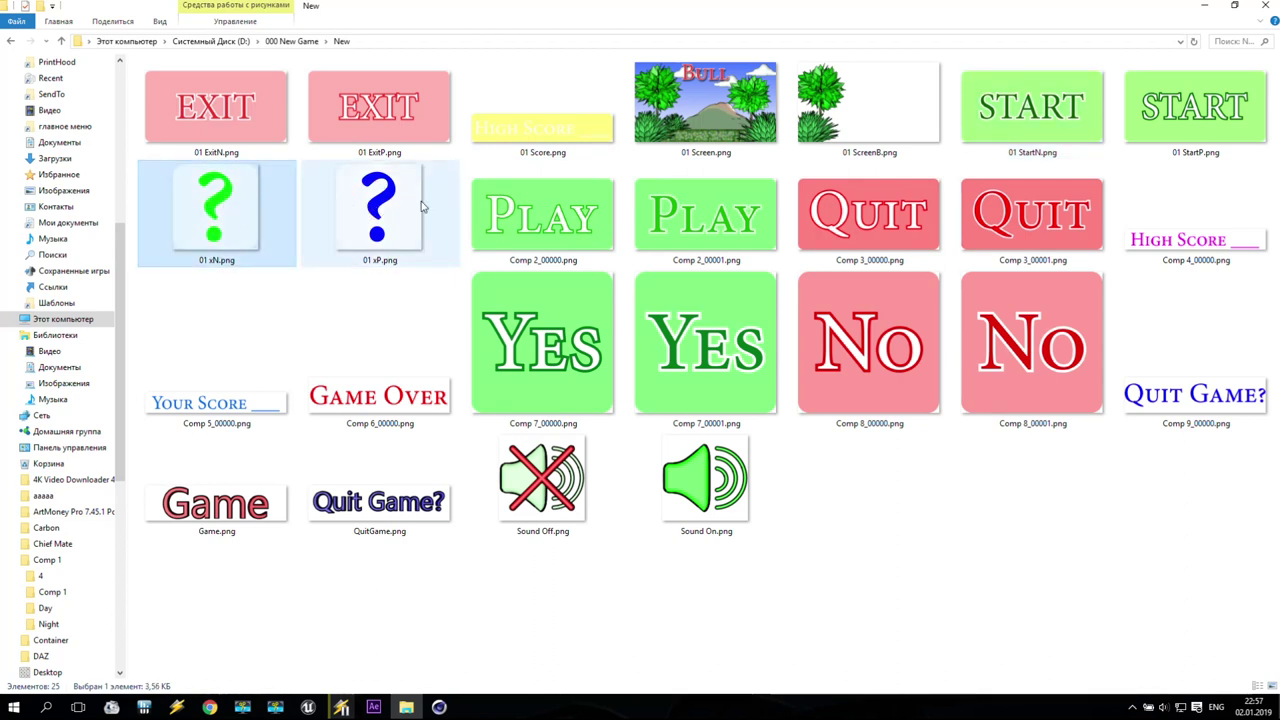
pyautogui.click(418, 207)
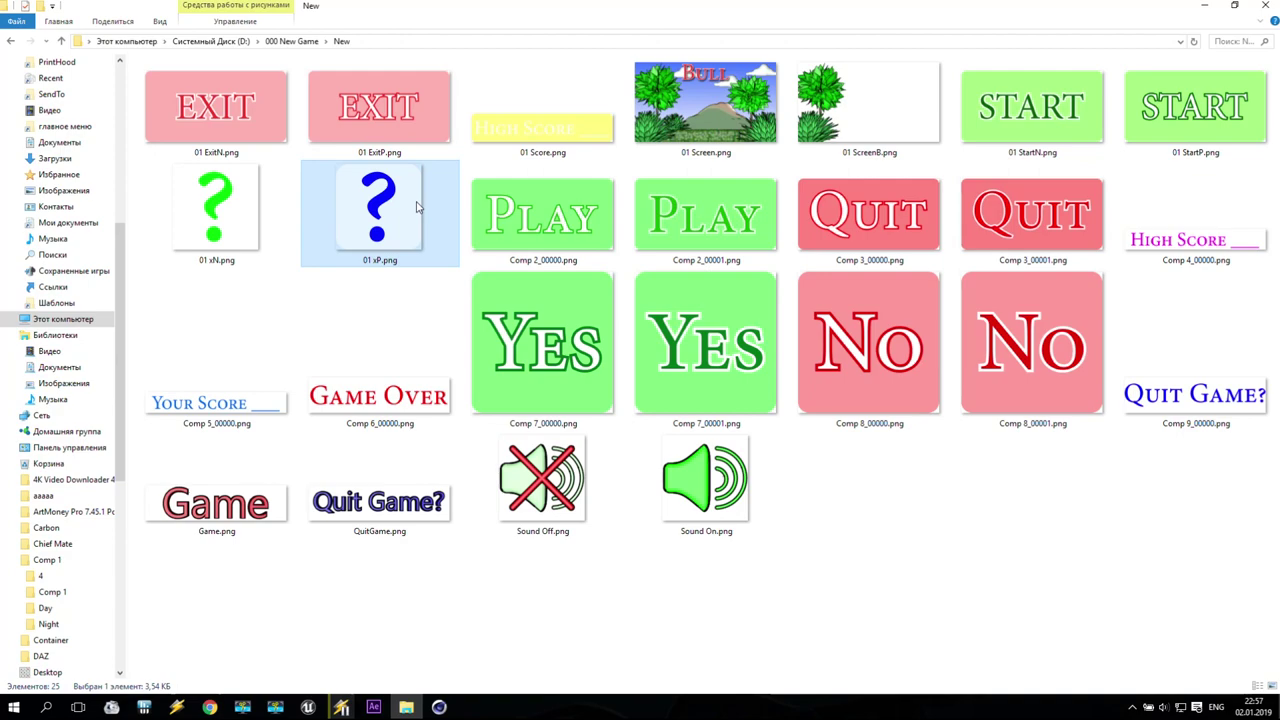
# - Preview the title screen images 01 Screen.png and 01 ScreenB.png at full size, closing each preview
pyautogui.click(712, 118)
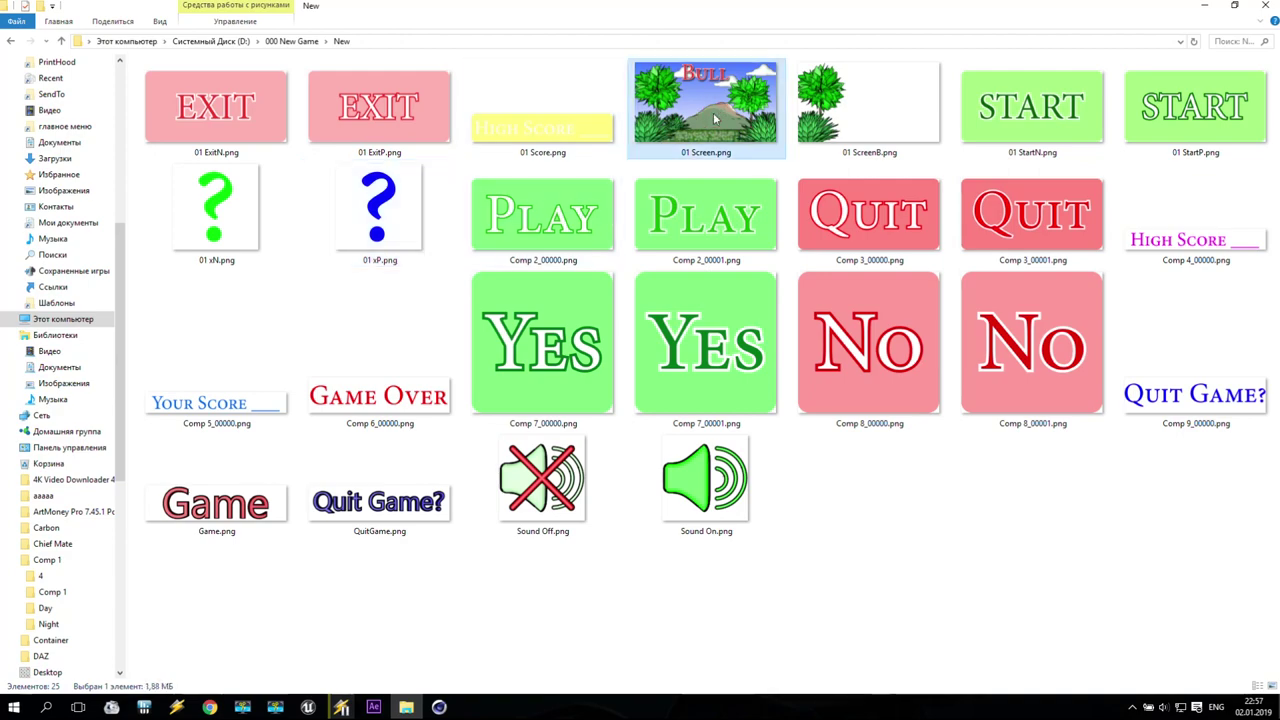
pyautogui.doubleClick(714, 119)
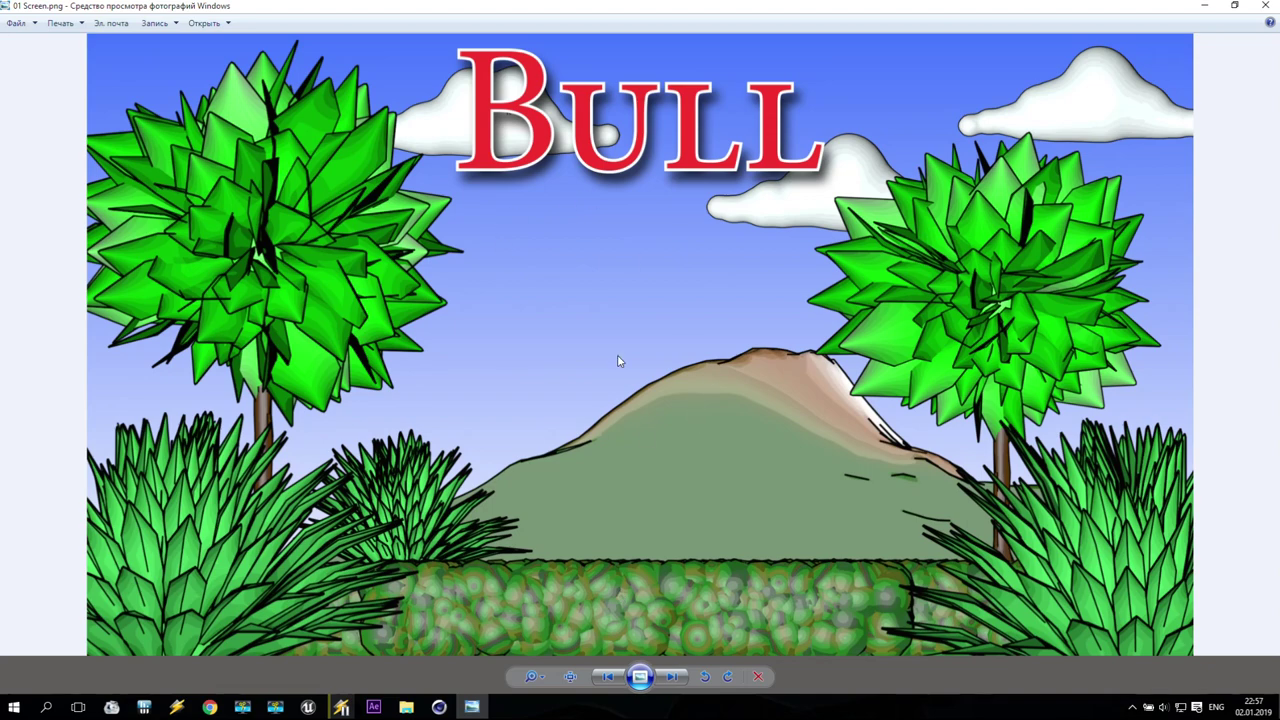
pyautogui.click(1265, 5)
pyautogui.click(856, 126)
pyautogui.doubleClick(856, 126)
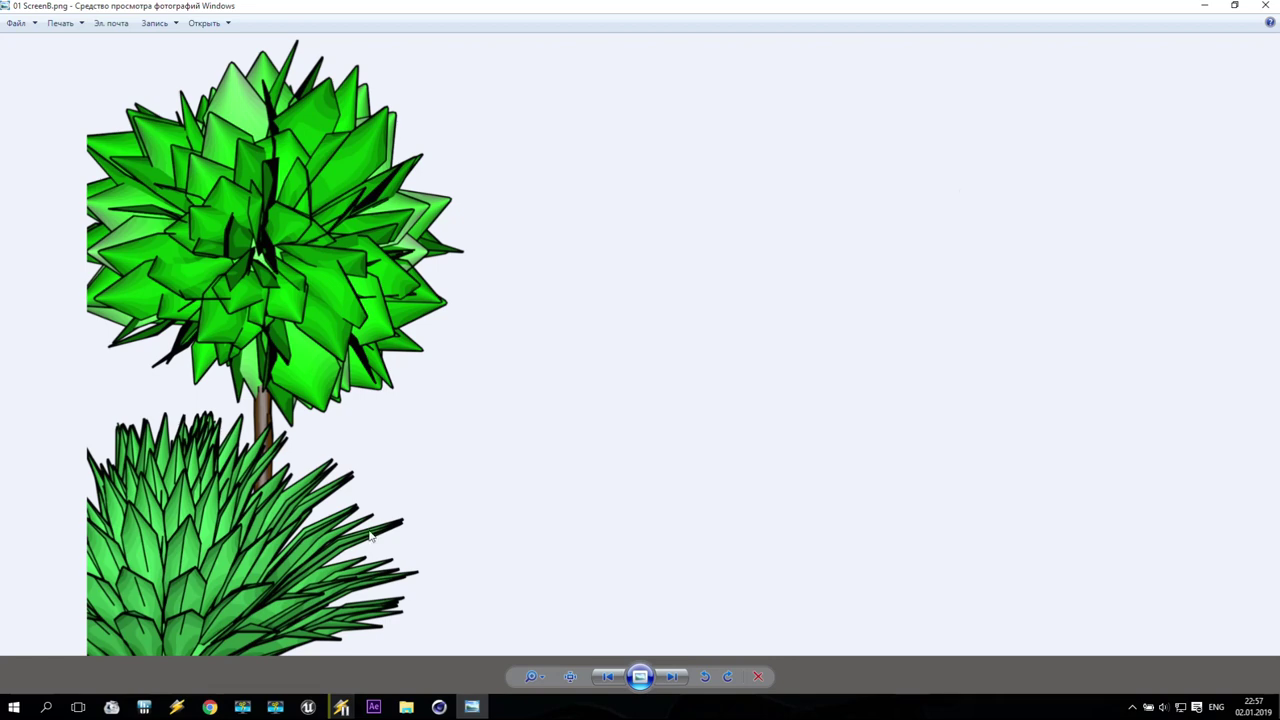
pyautogui.click(1266, 6)
pyautogui.click(704, 106)
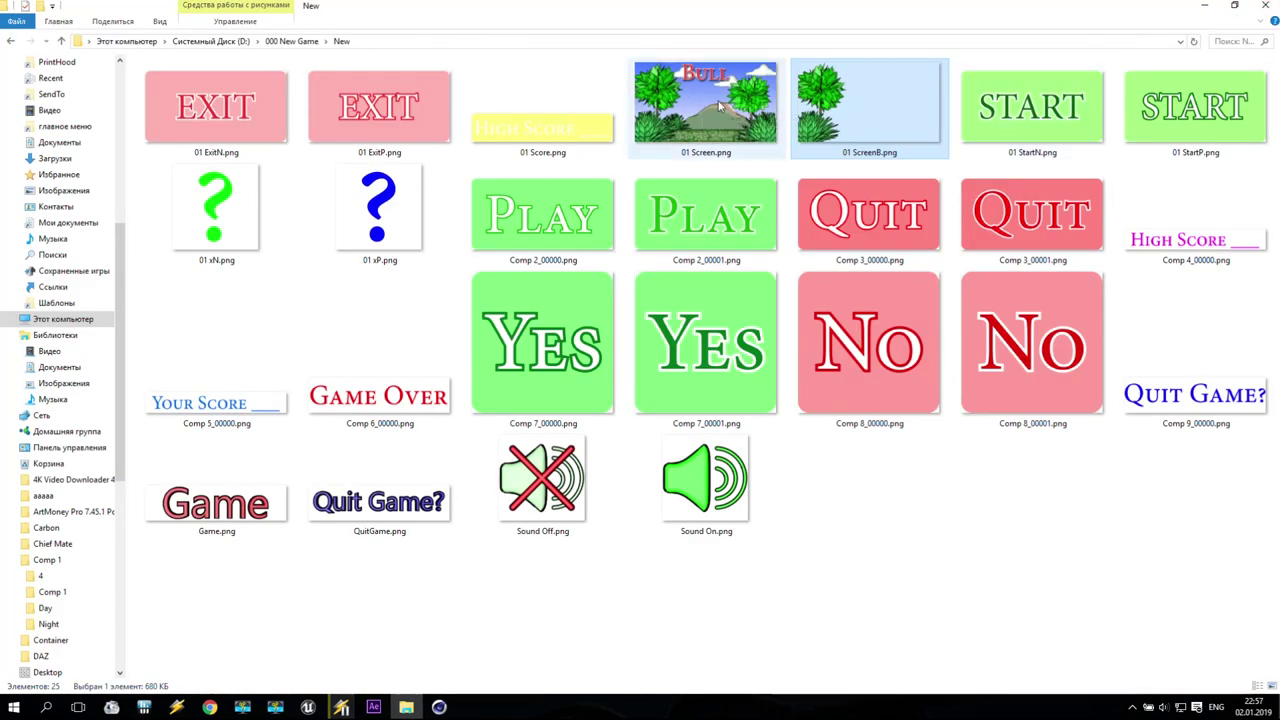
pyautogui.click(776, 118)
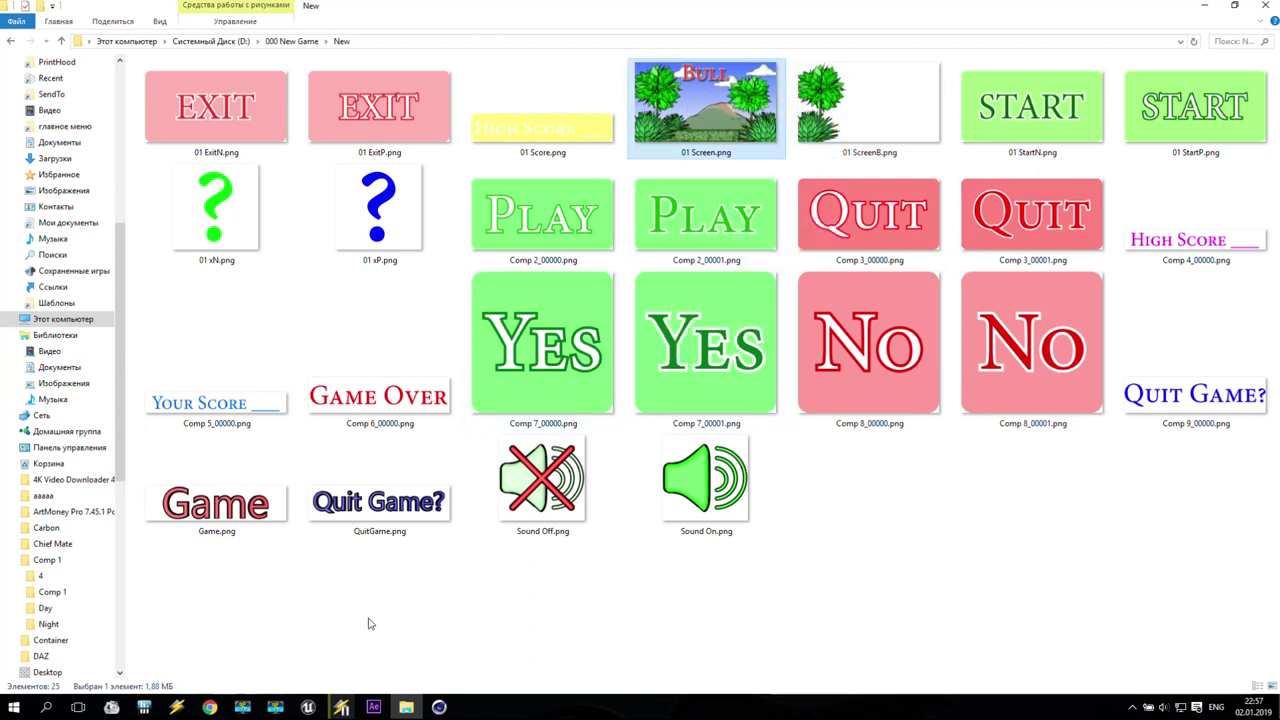
# - Switch to After Effects and create a new composition 1920 px wide and 1080 px high
pyautogui.click(373, 707)
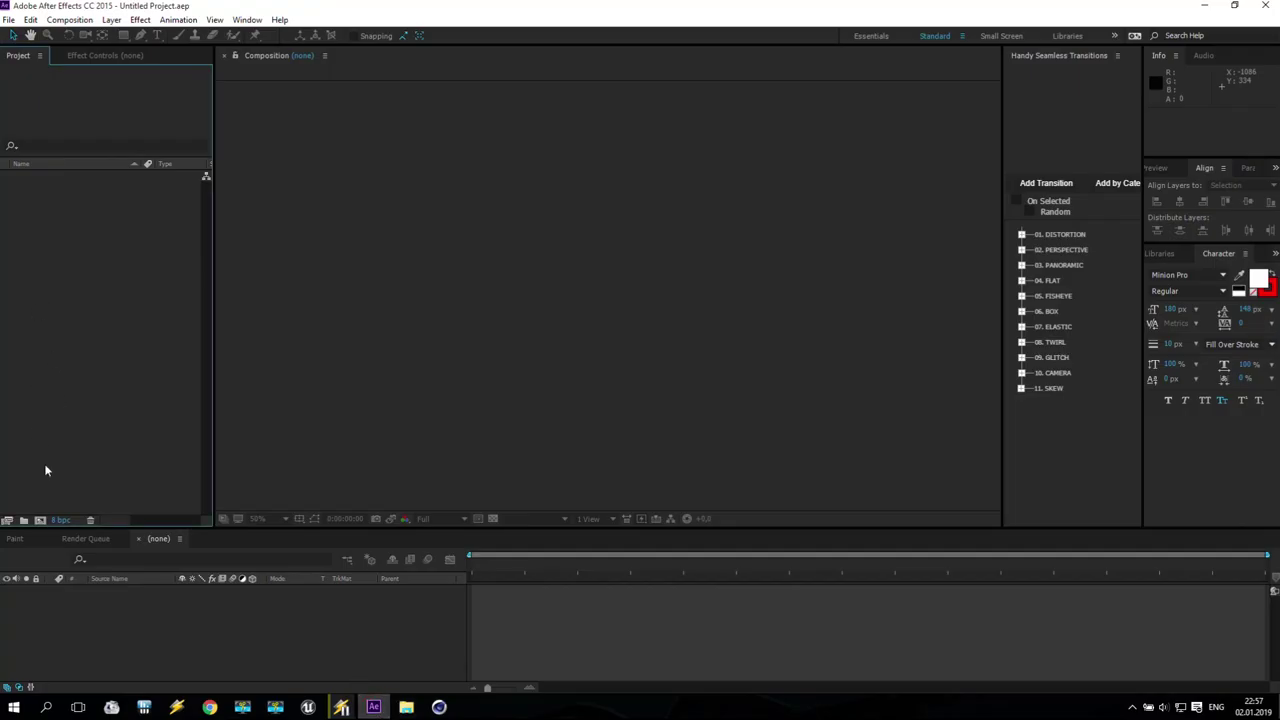
pyautogui.click(39, 520)
pyautogui.click(98, 105)
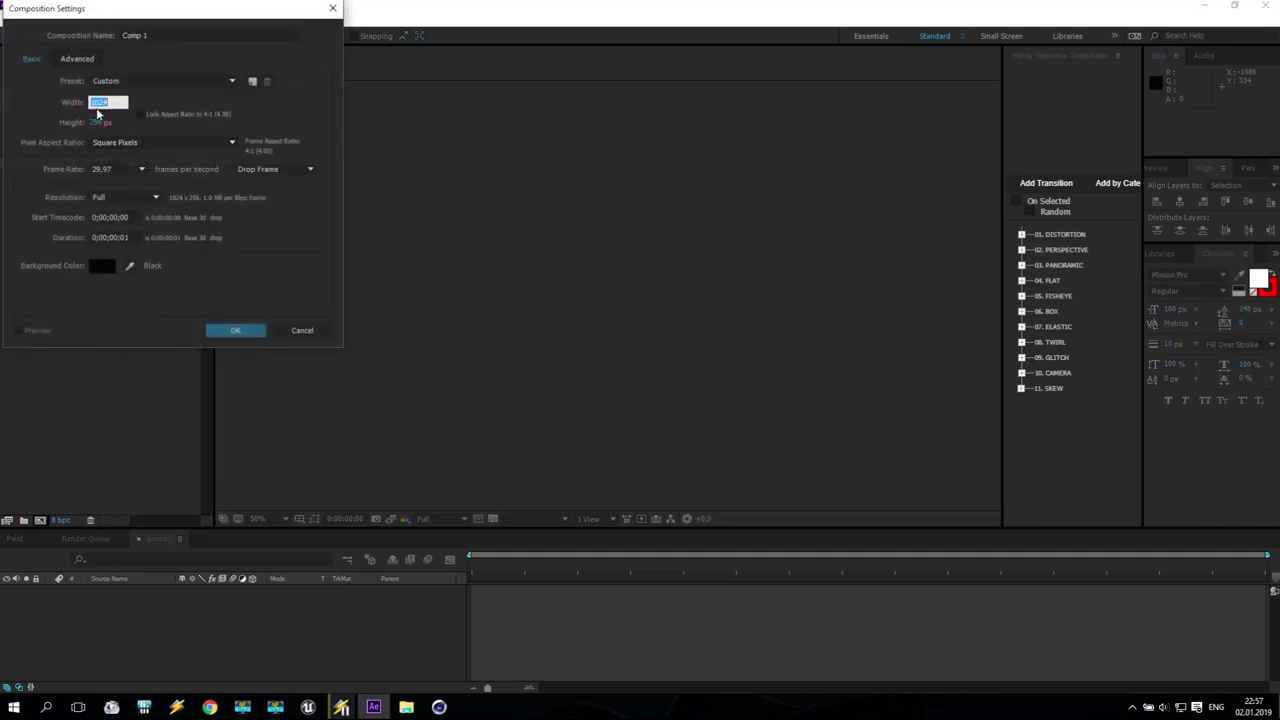
pyautogui.write('19')
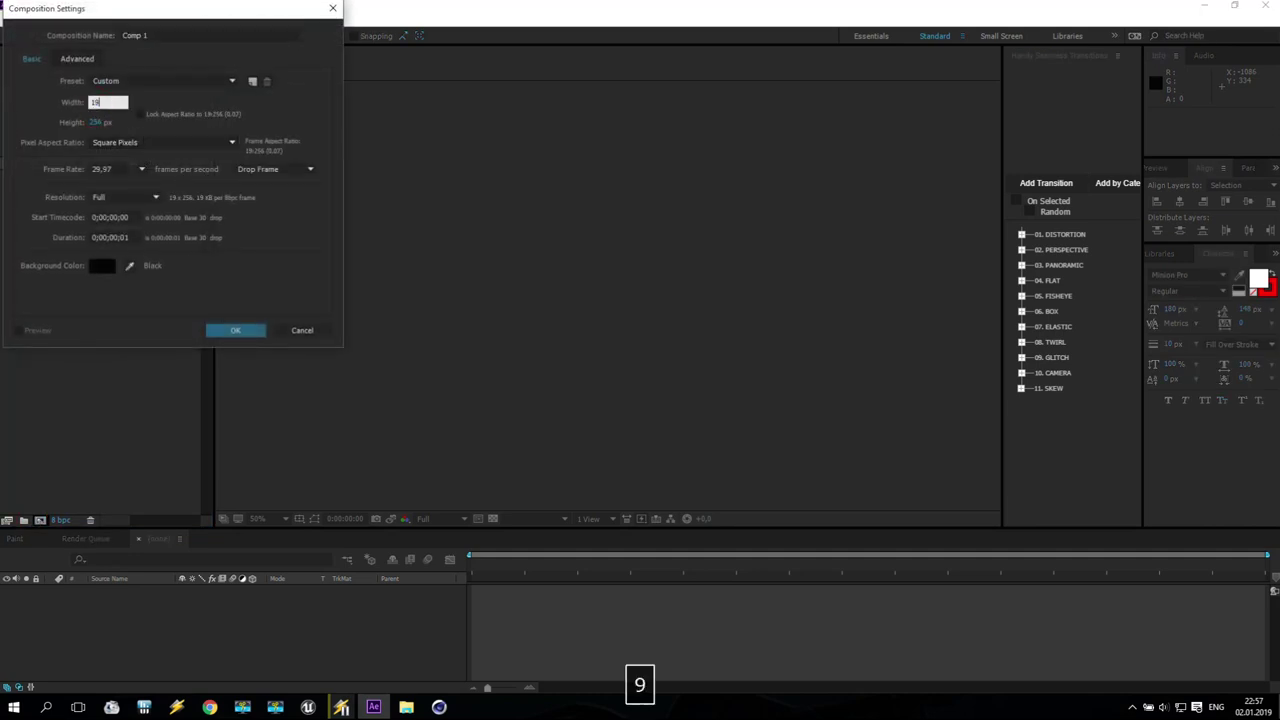
pyautogui.write('20')
pyautogui.press('Tab')
pyautogui.write('1080')
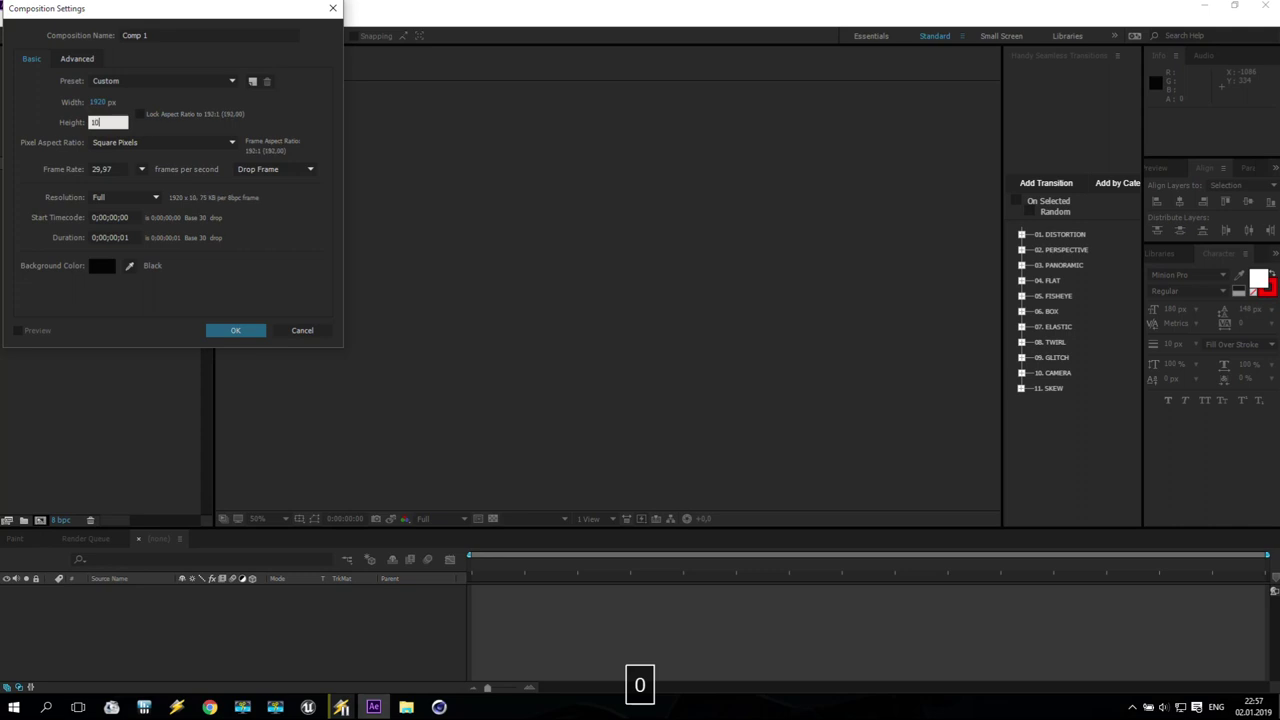
pyautogui.click(232, 328)
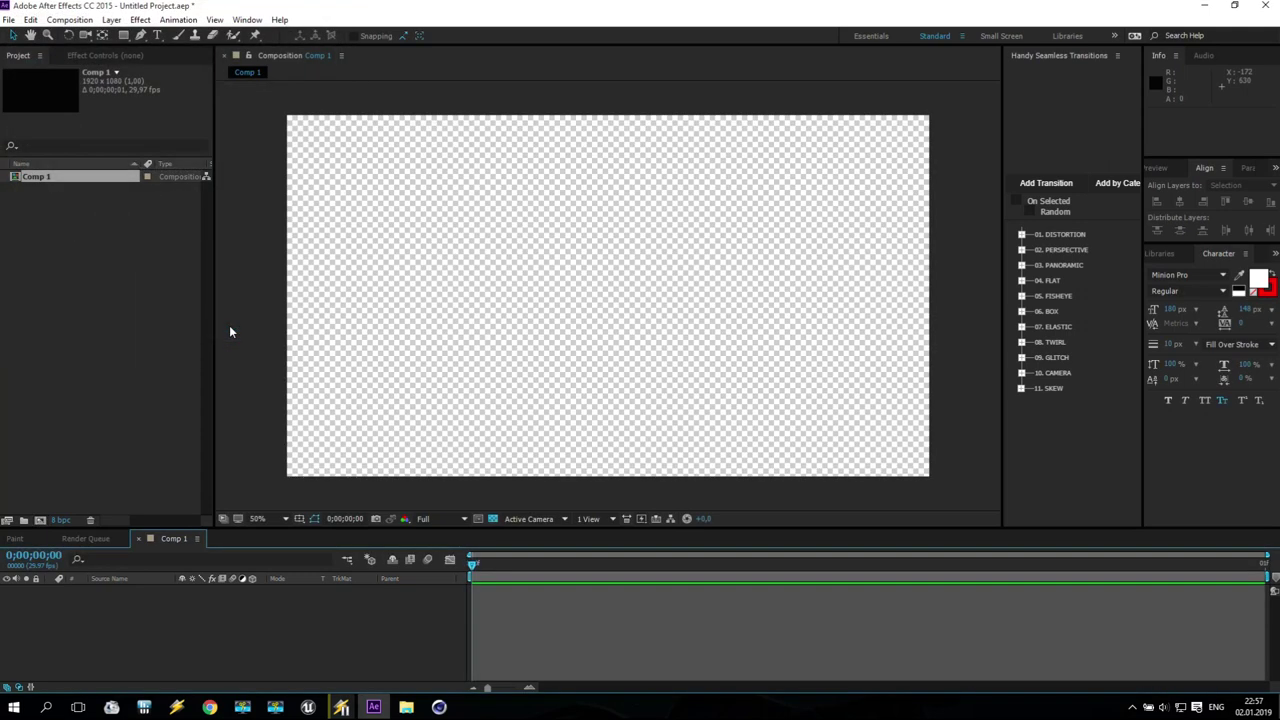
pyautogui.click(61, 232)
# - In File Explorer's 000 New Game folder, select BushBig0010 and 0011, BushSmall0003 and 0004, and Cloud0001 to Cloud0003
pyautogui.click(406, 707)
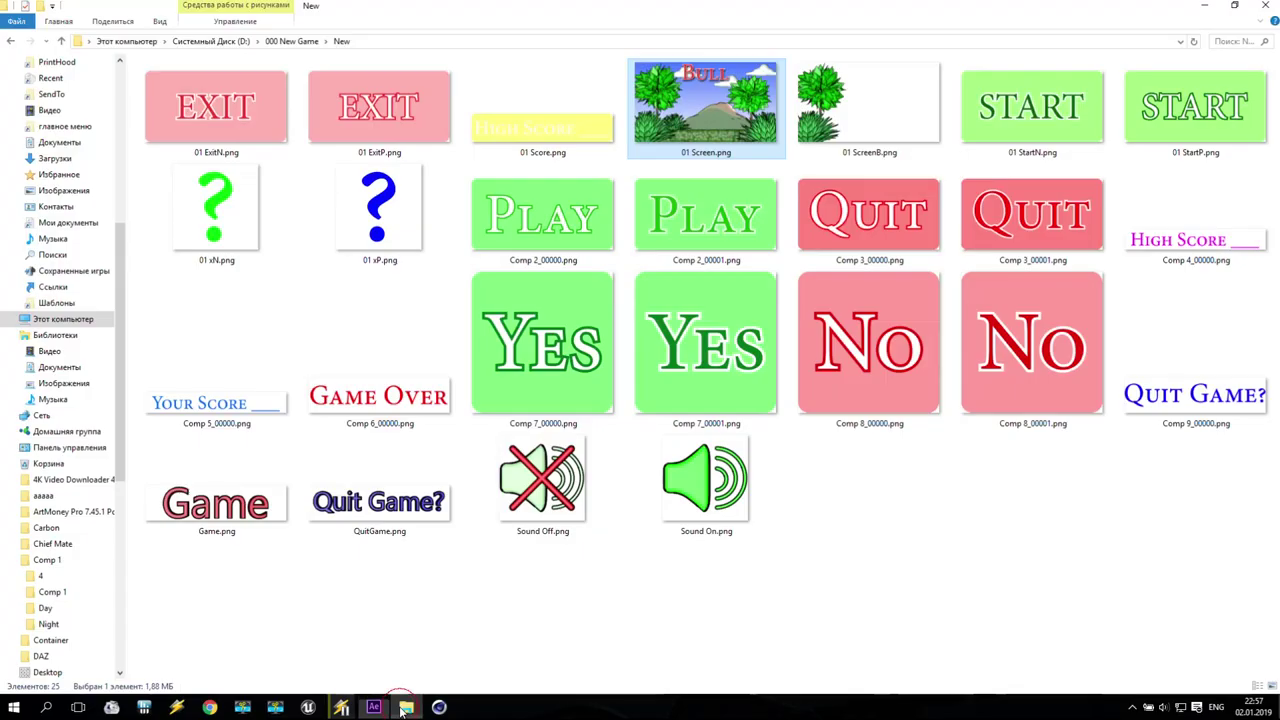
pyautogui.click(296, 42)
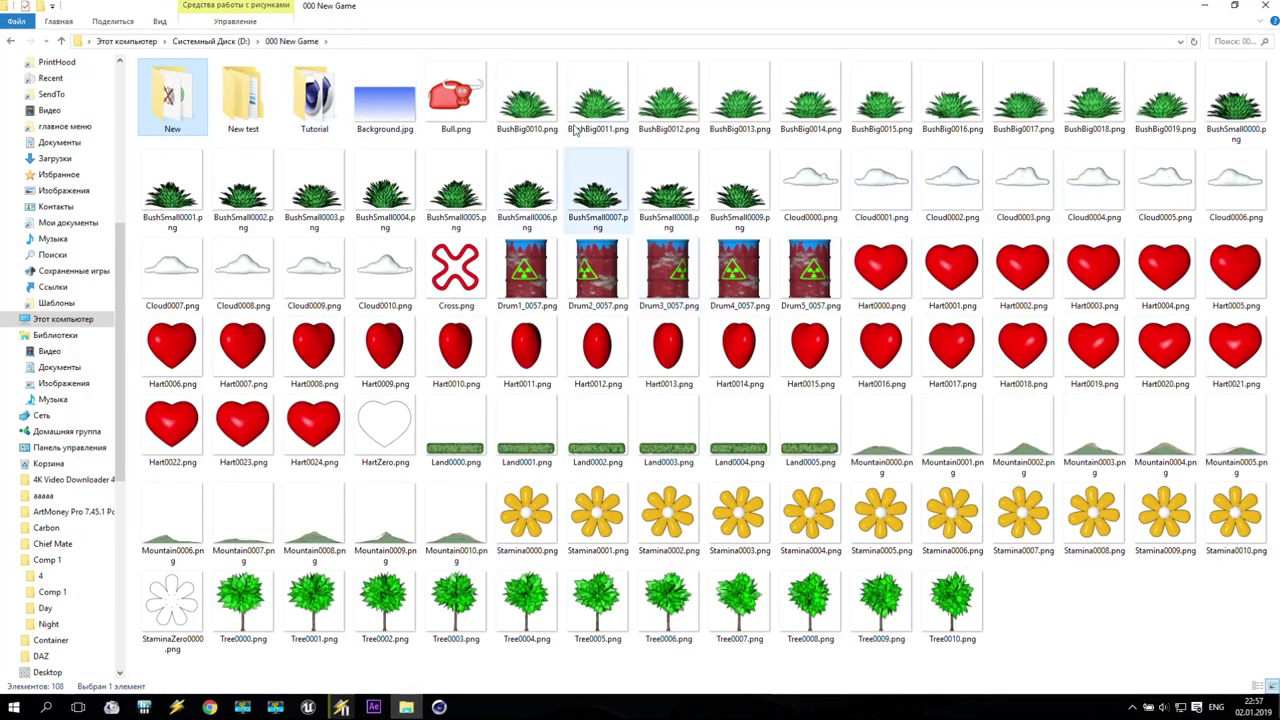
pyautogui.click(515, 110)
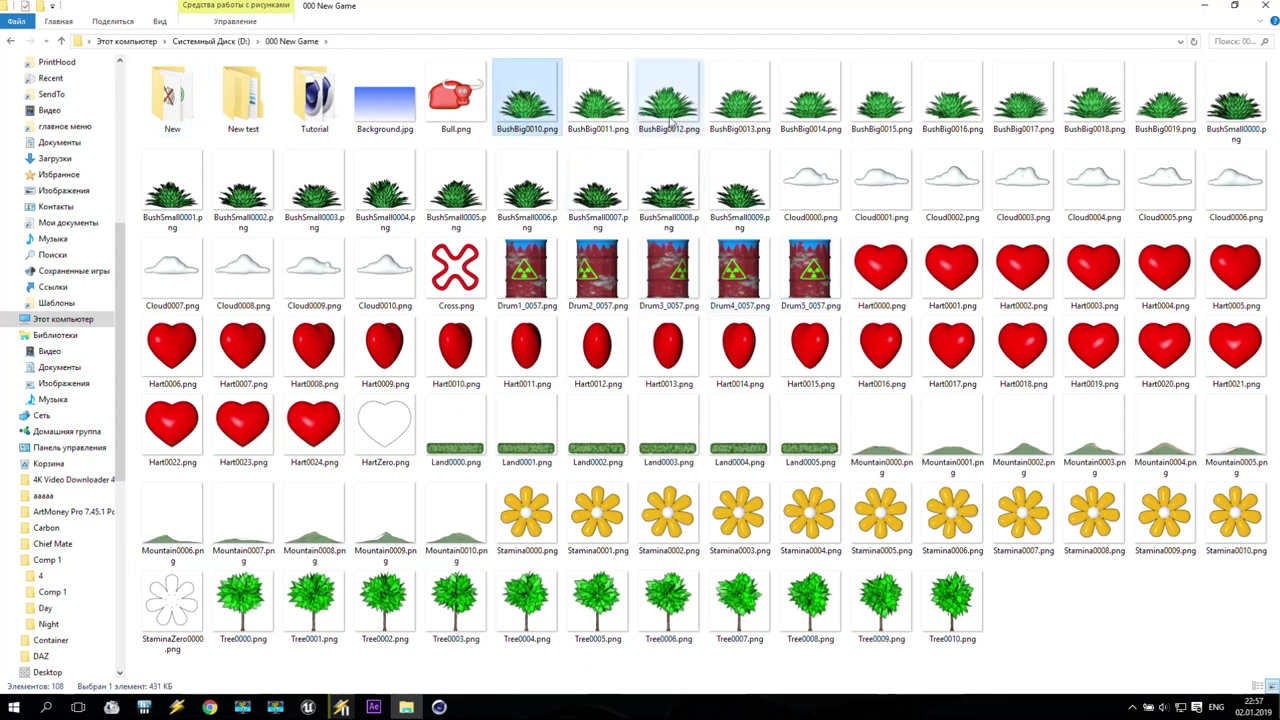
pyautogui.keyDown('shift'); pyautogui.click(597, 100); pyautogui.keyUp('shift')
pyautogui.keyDown('ctrl'); pyautogui.click(388, 195); pyautogui.keyUp('ctrl')
pyautogui.keyDown('ctrl'); pyautogui.click(314, 195); pyautogui.keyUp('ctrl')
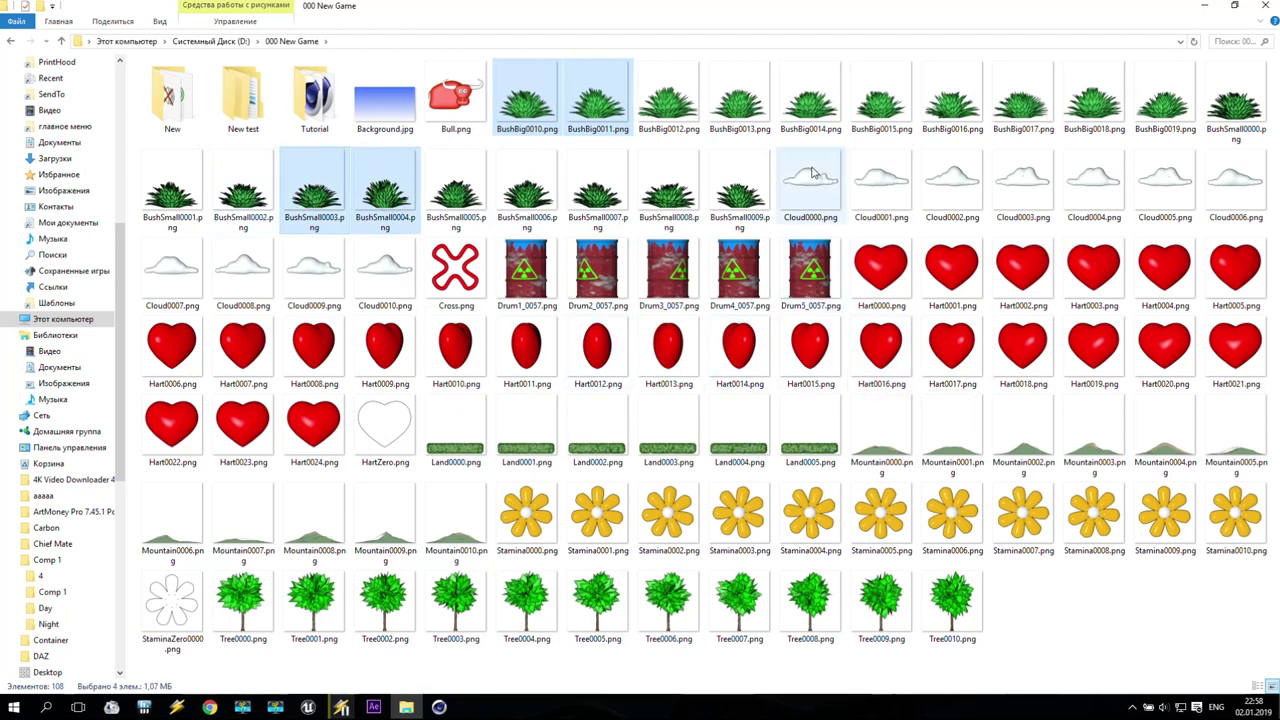
pyautogui.keyDown('ctrl'); pyautogui.click(881, 185); pyautogui.keyUp('ctrl')
pyautogui.keyDown('ctrl'); pyautogui.click(952, 185); pyautogui.keyUp('ctrl')
pyautogui.keyDown('ctrl'); pyautogui.click(1022, 185); pyautogui.keyUp('ctrl')
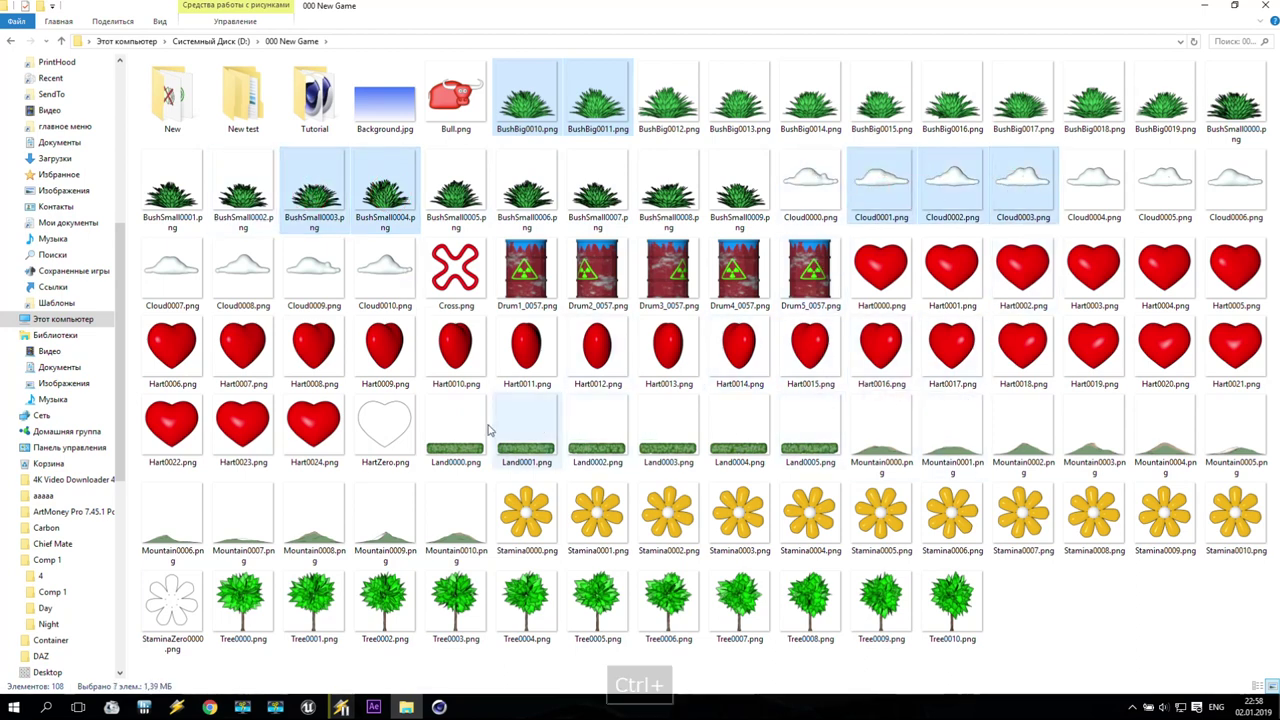
# - Add Land0000, Land0001, Tree0006 to Tree0008, Tree0010 and Mountain0003 to the selection and import all selected images into the After Effects project
pyautogui.keyDown('ctrl'); pyautogui.click(455, 430); pyautogui.keyUp('ctrl')
pyautogui.keyDown('ctrl'); pyautogui.click(523, 432); pyautogui.keyUp('ctrl')
pyautogui.keyDown('ctrl'); pyautogui.click(950, 600); pyautogui.keyUp('ctrl')
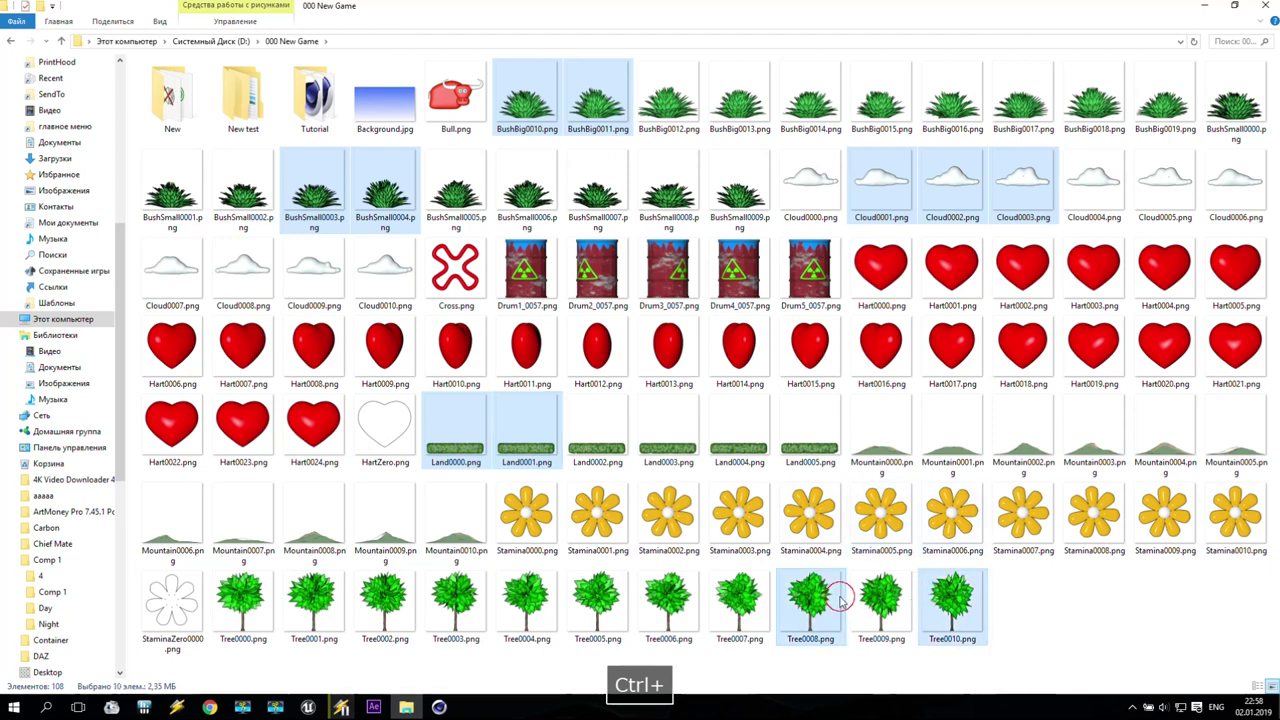
pyautogui.keyDown('ctrl'); pyautogui.click(810, 600); pyautogui.keyUp('ctrl')
pyautogui.keyDown('ctrl'); pyautogui.click(739, 600); pyautogui.keyUp('ctrl')
pyautogui.keyDown('ctrl'); pyautogui.click(668, 600); pyautogui.keyUp('ctrl')
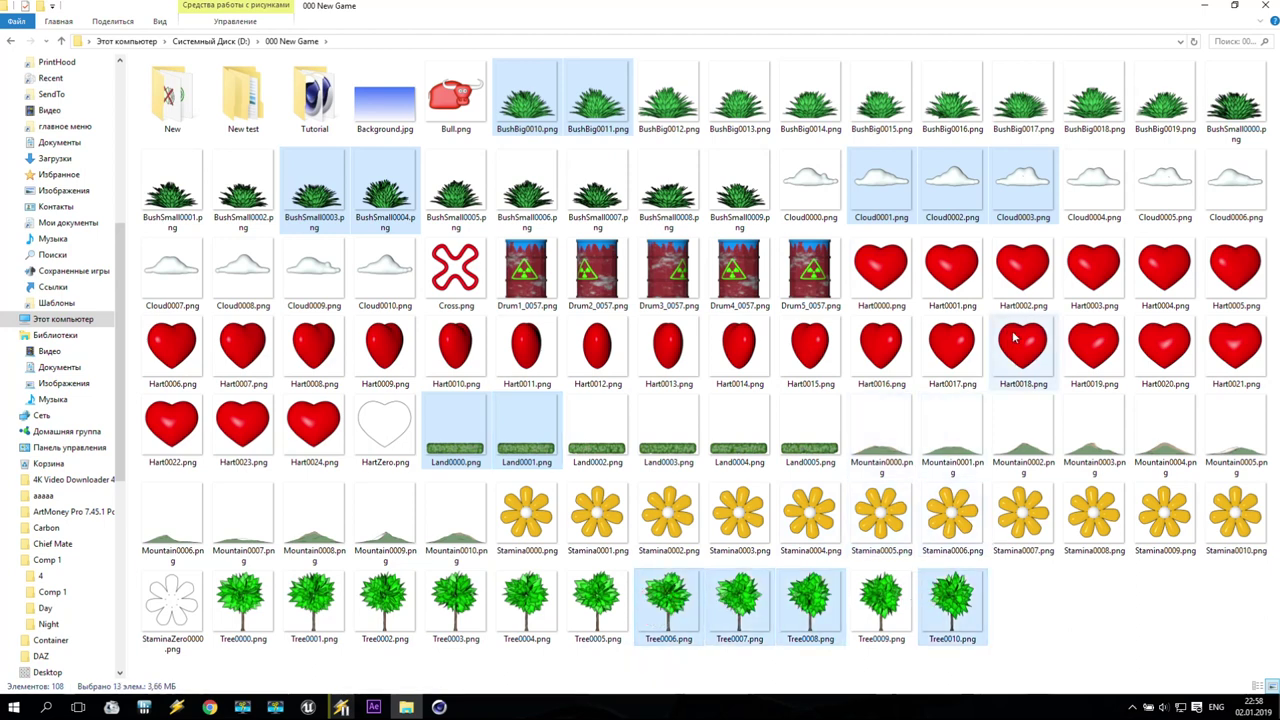
pyautogui.keyDown('ctrl'); pyautogui.click(1082, 428); pyautogui.keyUp('ctrl')
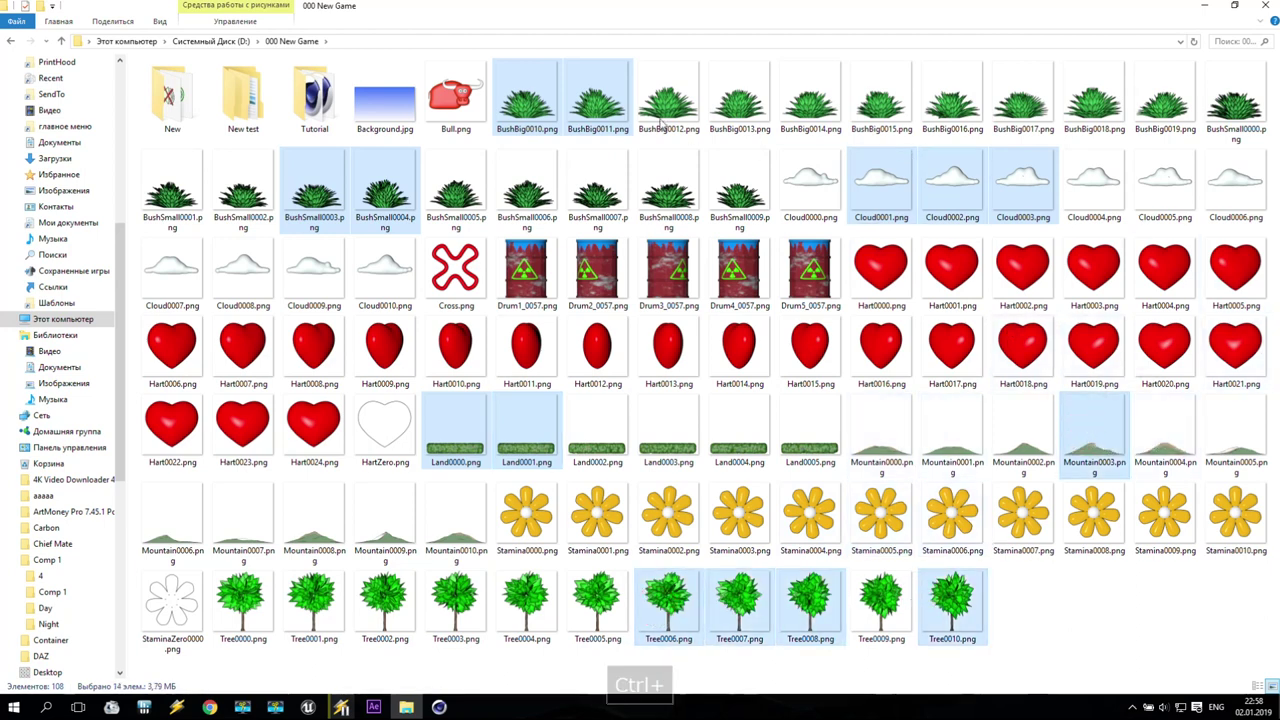
pyautogui.doubleClick(726, 12)
pyautogui.moveTo(196, 304); pyautogui.dragTo(107, 314)
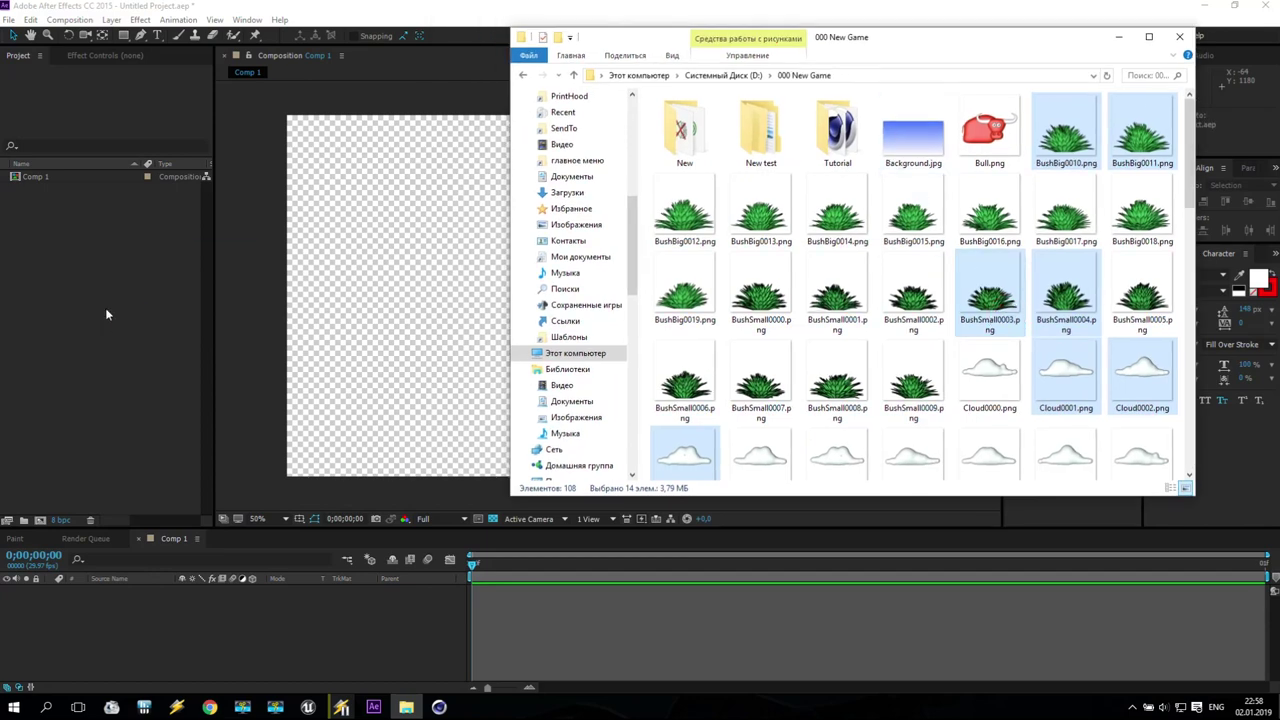
pyautogui.click(1121, 40)
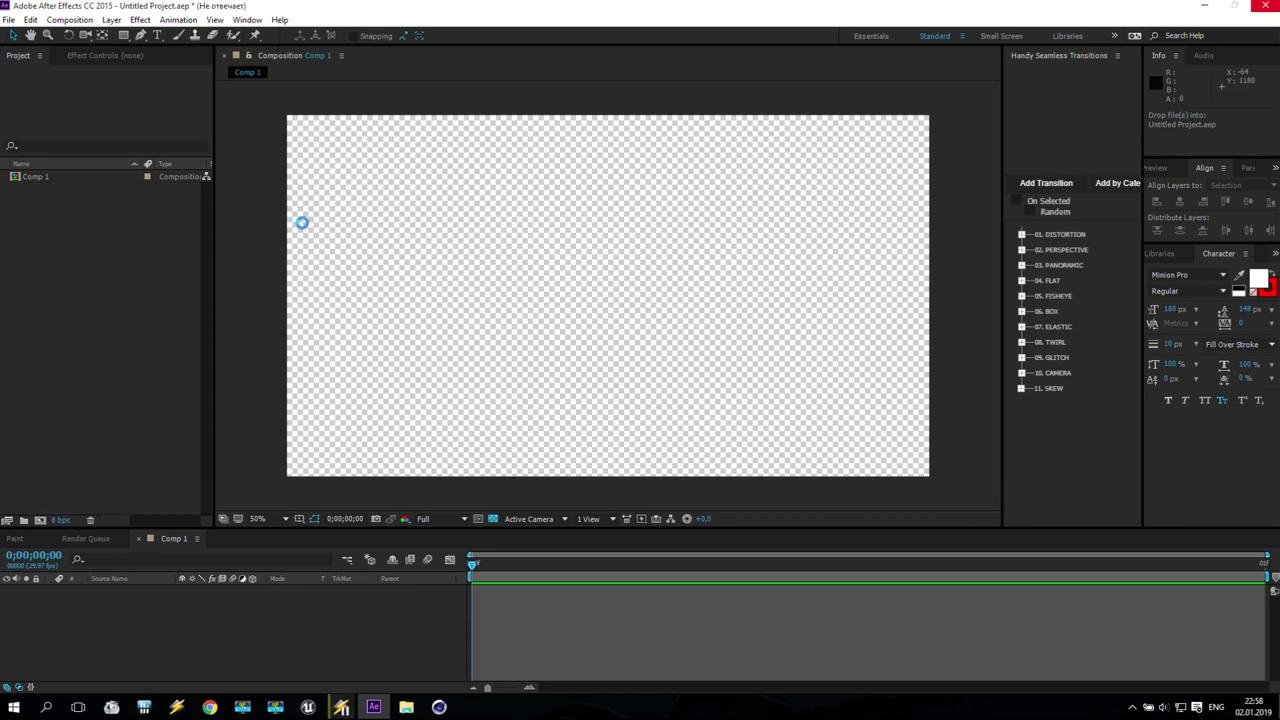
pyautogui.click(61, 418)
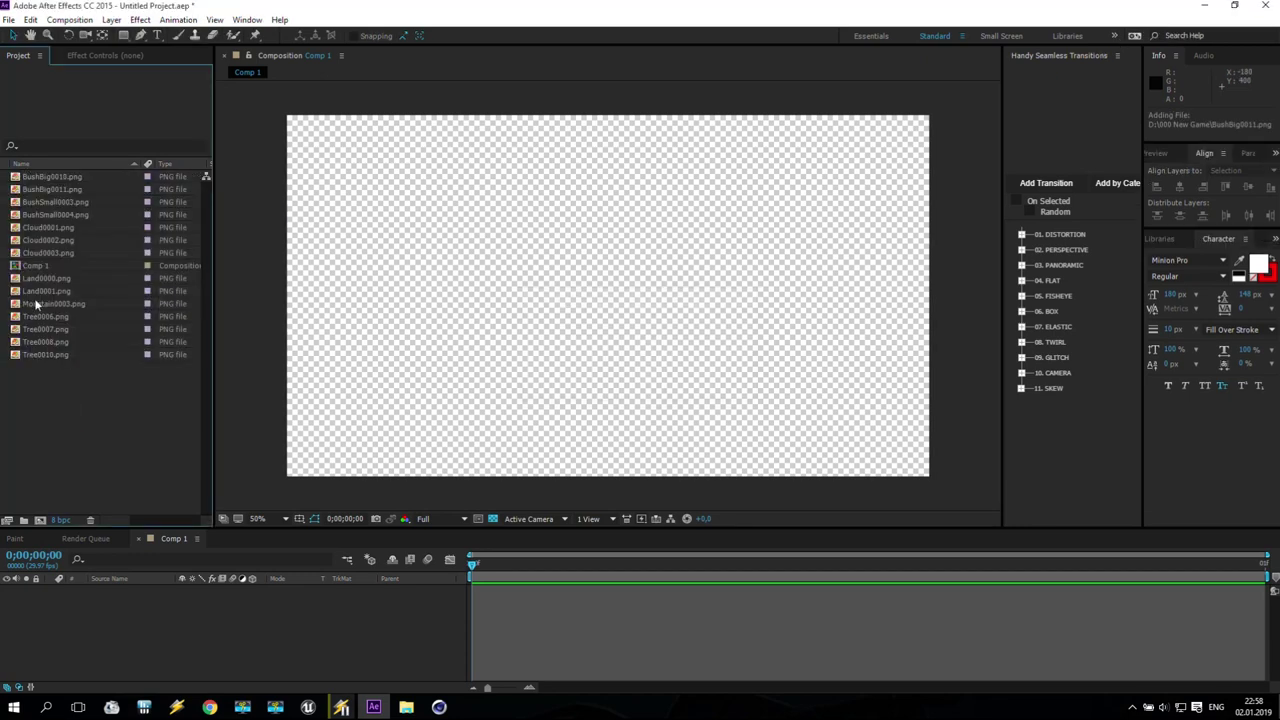
pyautogui.click(52, 180)
pyautogui.keyDown('shift'); pyautogui.click(43, 252); pyautogui.keyUp('shift')
pyautogui.keyDown('shift'); pyautogui.click(44, 265); pyautogui.keyUp('shift')
pyautogui.click(71, 400)
# - Place Land0000.png along the composition's lower-left edge at about 464, 628, and Land0001.png beside it at about 1360, 628, slightly overlapping
pyautogui.moveTo(46, 283); pyautogui.dragTo(410, 375)
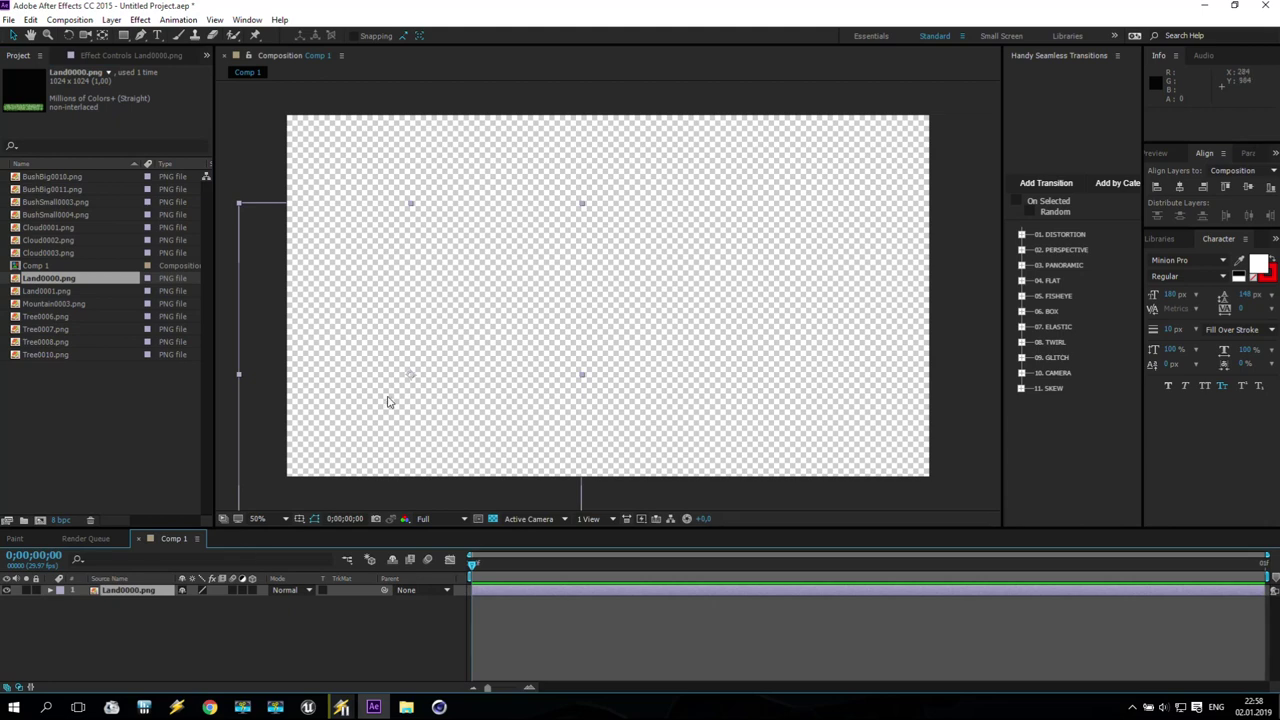
pyautogui.press(',')
pyautogui.press(',')
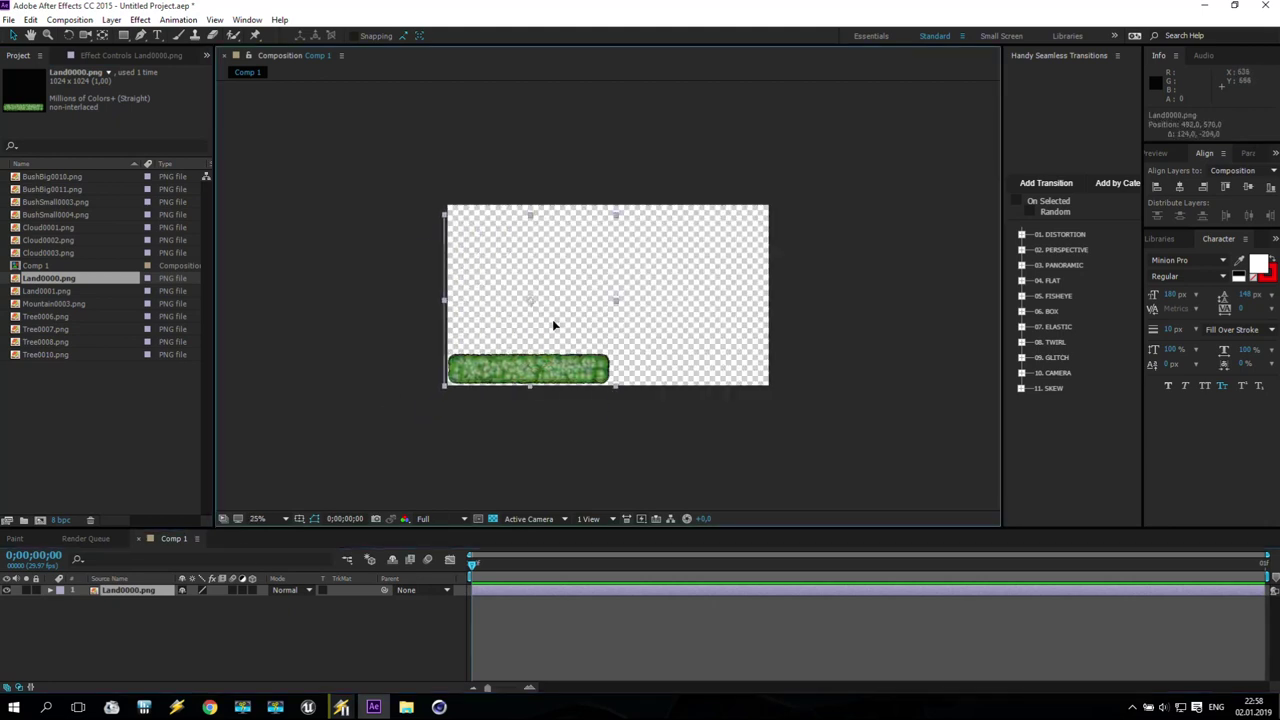
pyautogui.press('.')
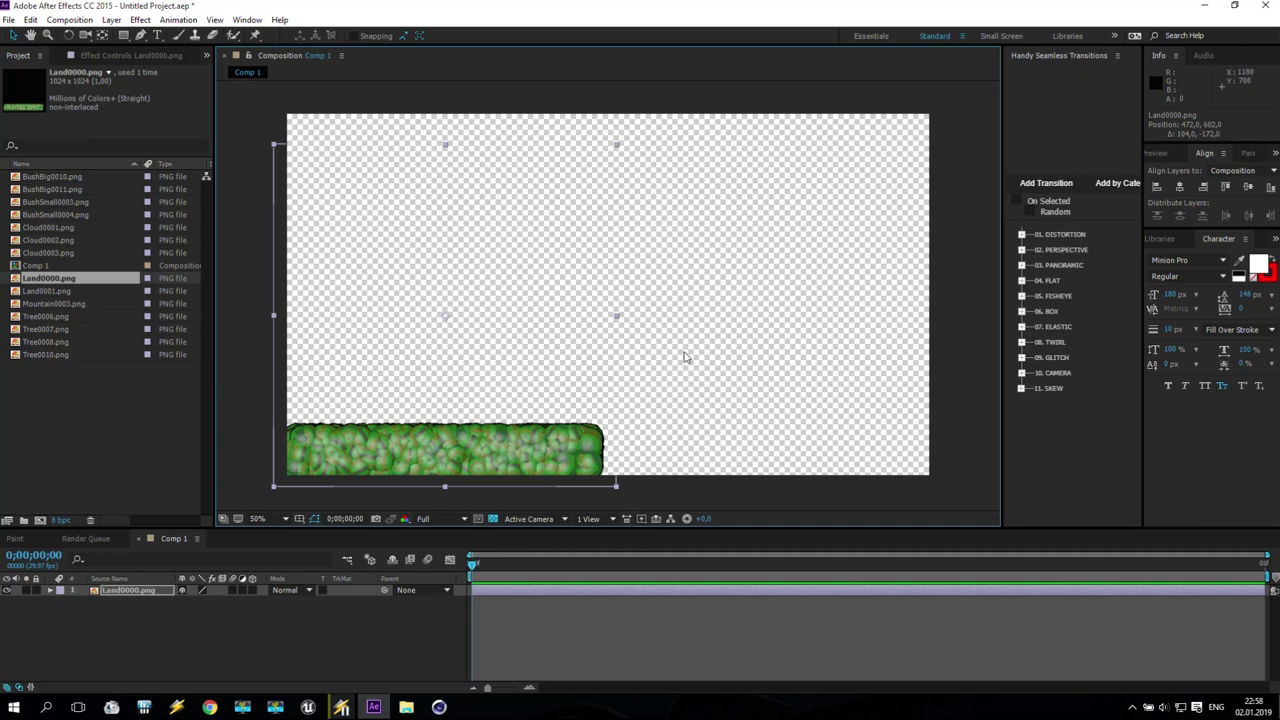
pyautogui.moveTo(529, 443); pyautogui.dragTo(525, 455)
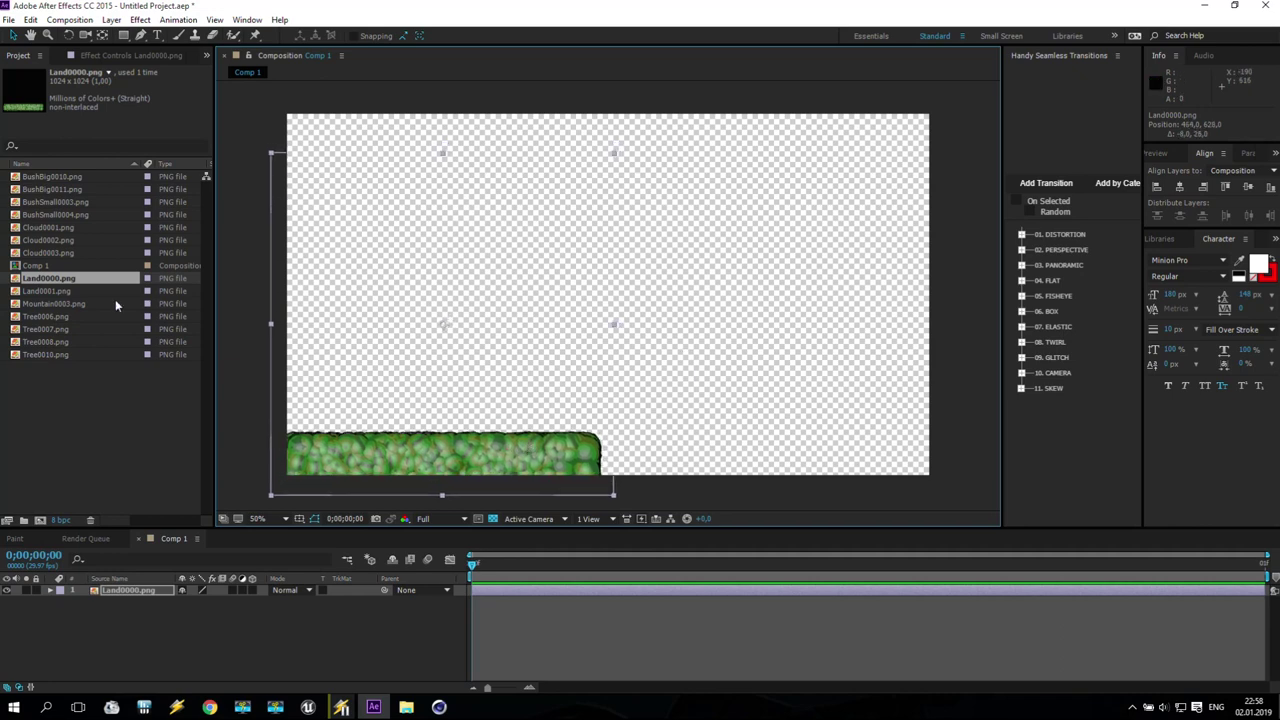
pyautogui.moveTo(50, 291); pyautogui.dragTo(762, 323)
pyautogui.moveTo(752, 411); pyautogui.dragTo(748, 444)
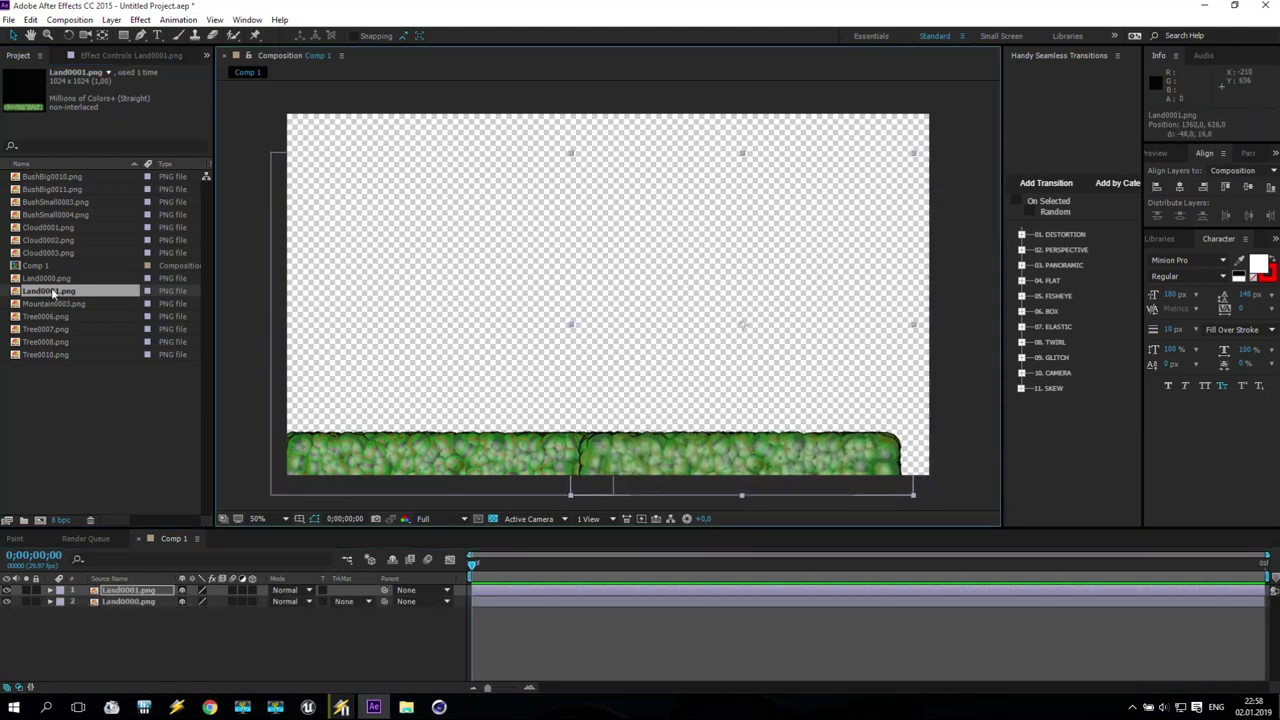
# - Place a second Land0000.png at about 2220, 626 to complete the ground, then add Cloud0003.png on the left and Cloud0002.png at about 1492, 464
pyautogui.moveTo(46, 283); pyautogui.dragTo(1021, 317)
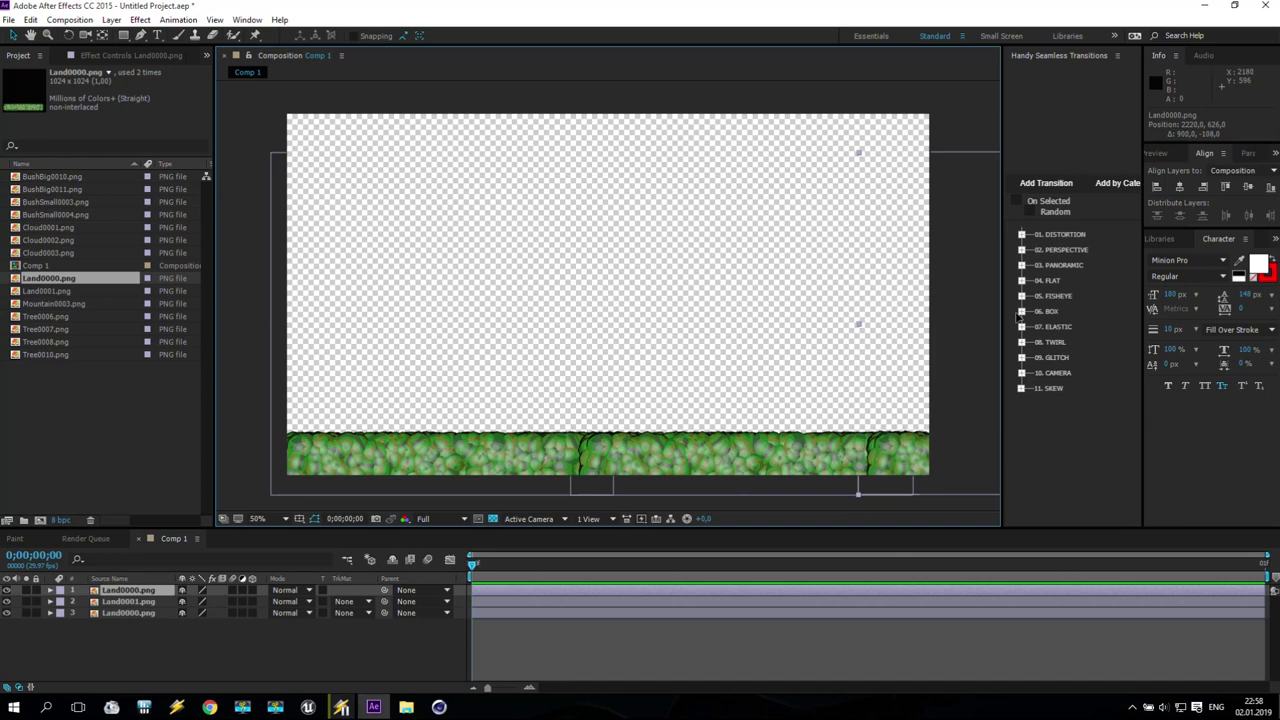
pyautogui.moveTo(57, 253); pyautogui.dragTo(786, 269)
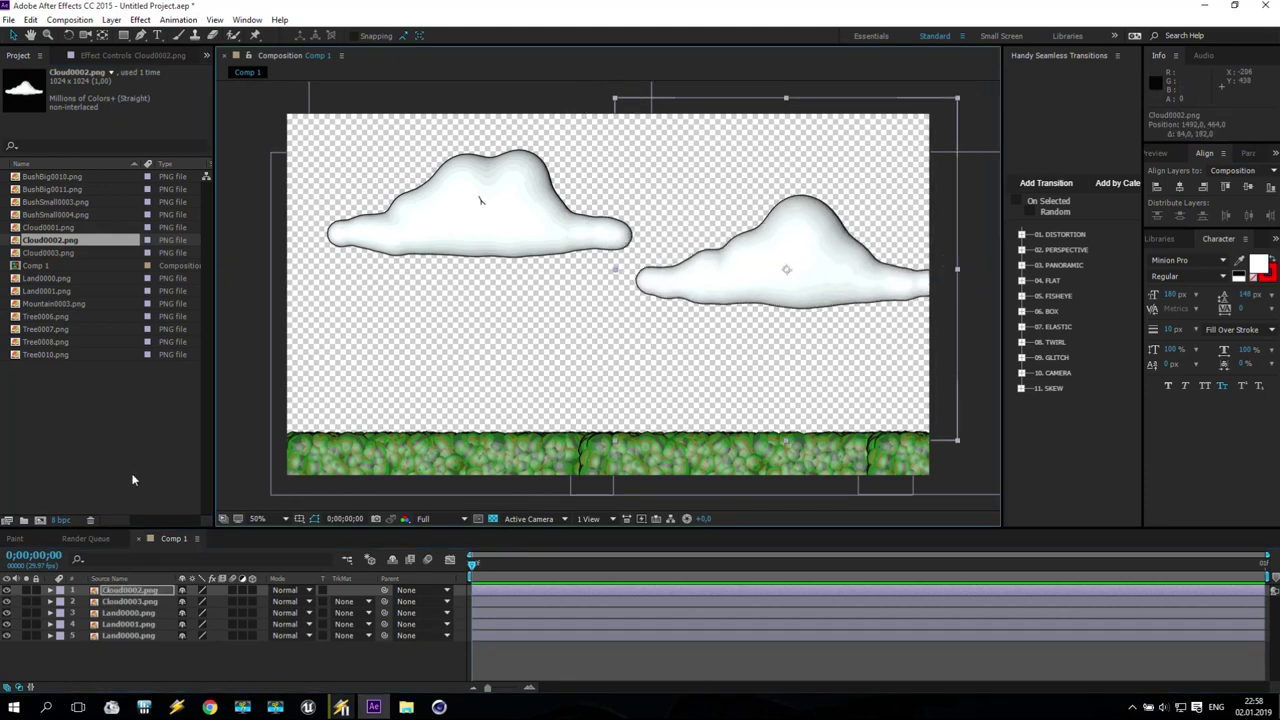
# - Import Background.jpg from the 000 New Game folder and add it to the composition as the bottommost layer
pyautogui.click(406, 707)
pyautogui.moveTo(913, 130); pyautogui.dragTo(133, 405)
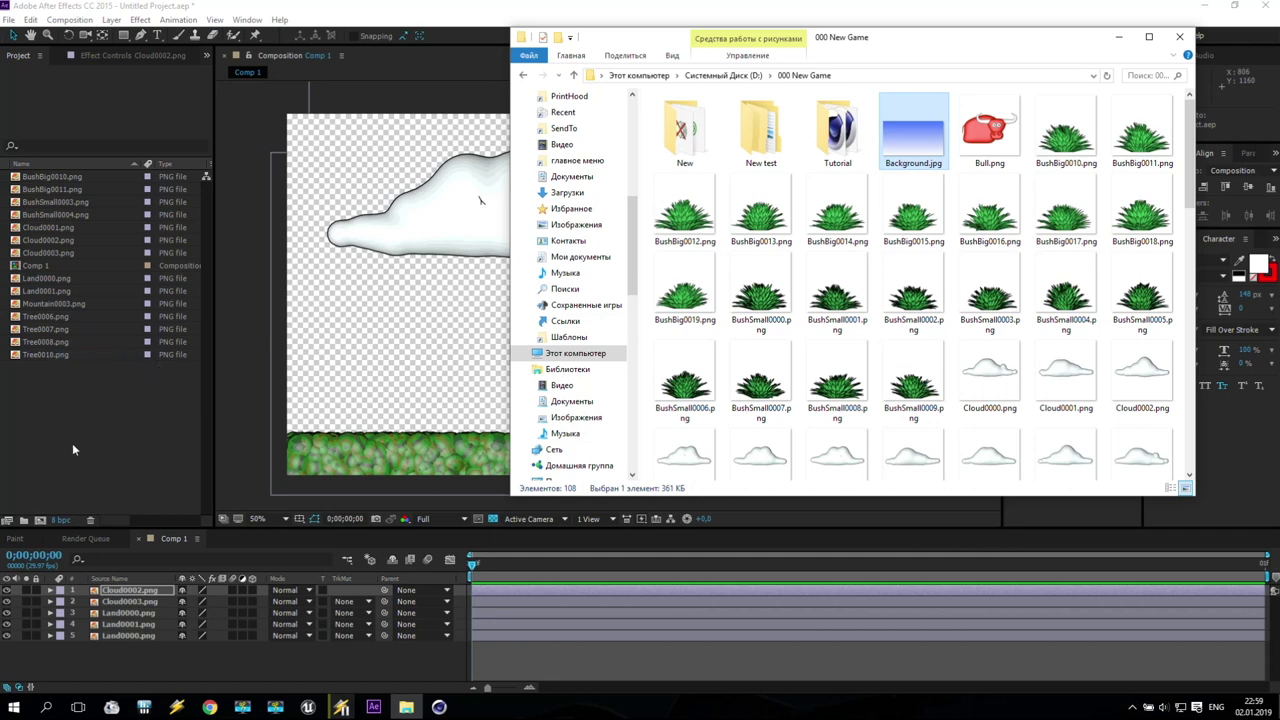
pyautogui.click(1127, 38)
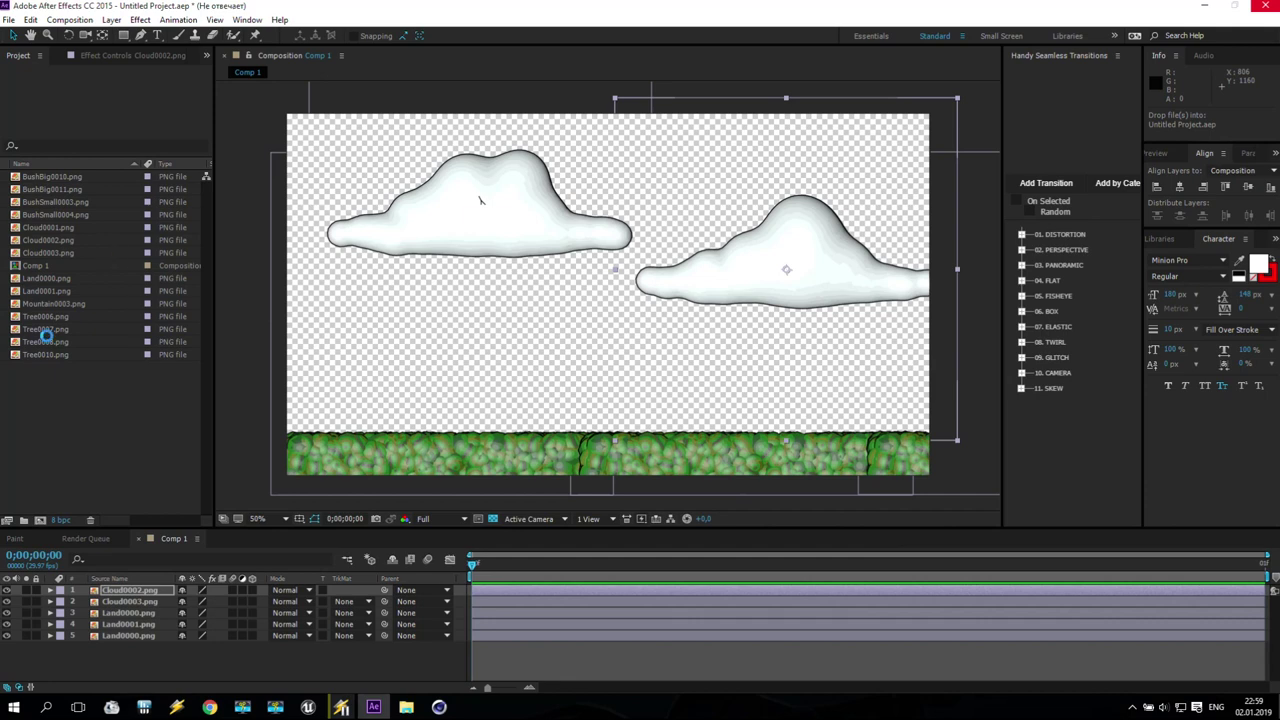
pyautogui.moveTo(33, 180); pyautogui.dragTo(614, 308)
pyautogui.moveTo(130, 591); pyautogui.dragTo(131, 672)
# - Place Tree0006.png on the left and Tree0007.png at about 1694, 446 on the right, and move the upper two land layers above the trees
pyautogui.moveTo(44, 332); pyautogui.dragTo(357, 262)
pyautogui.moveTo(48, 342); pyautogui.dragTo(879, 270)
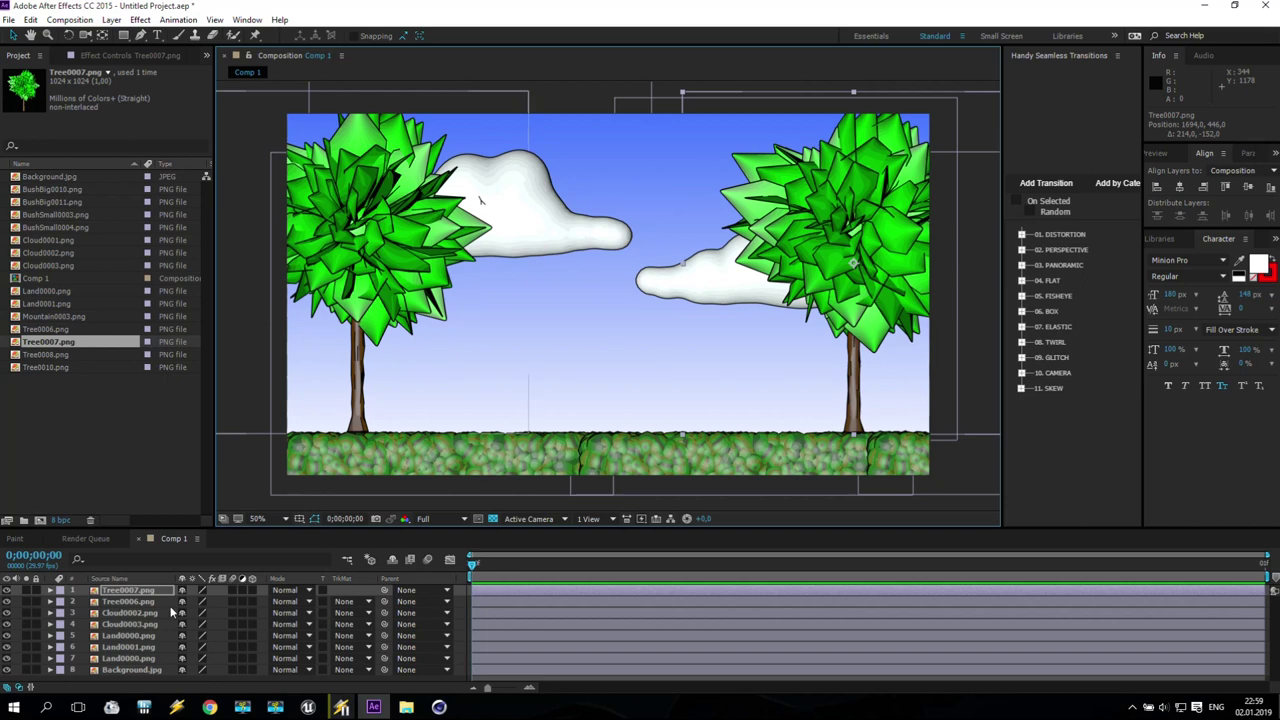
pyautogui.keyDown('shift'); pyautogui.click(128, 602); pyautogui.keyUp('shift')
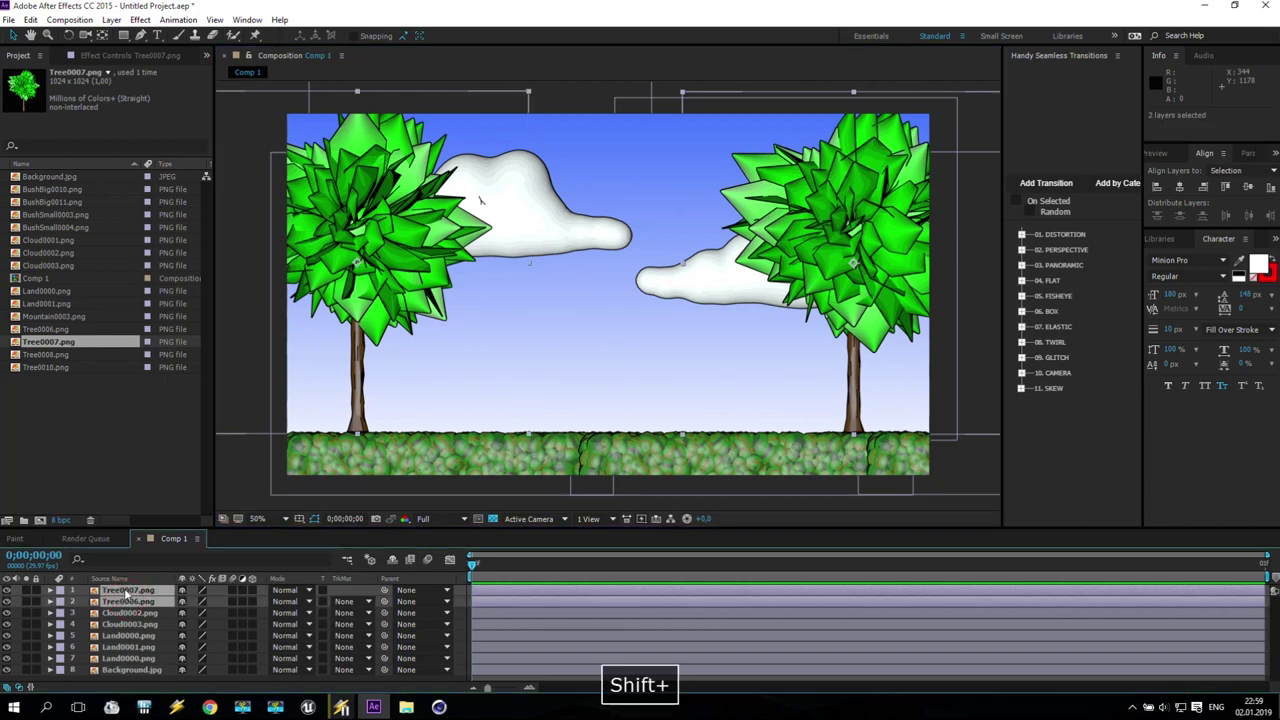
pyautogui.click(128, 635)
pyautogui.keyDown('shift'); pyautogui.click(118, 646); pyautogui.keyUp('shift')
pyautogui.moveTo(118, 646); pyautogui.dragTo(143, 590)
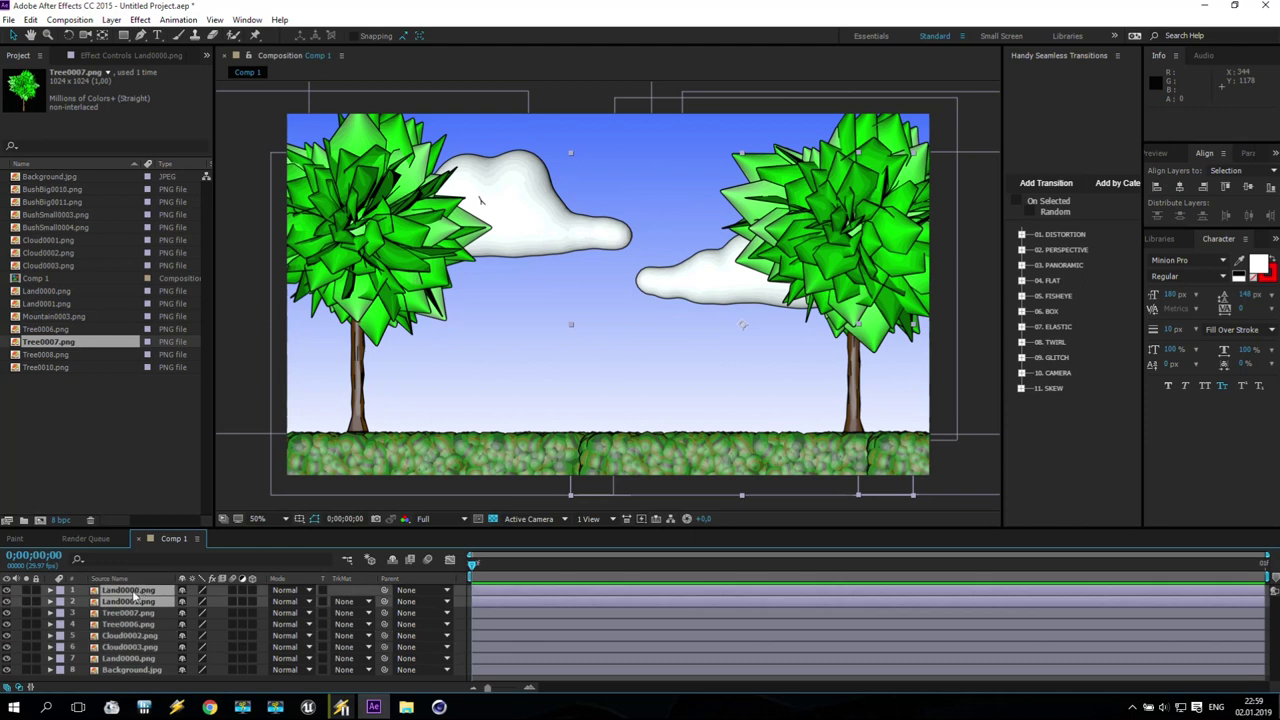
# - Scale both tree layers to 84% and move them down together so their trunks stand on the land
pyautogui.click(125, 612)
pyautogui.keyDown('shift'); pyautogui.click(120, 624); pyautogui.keyUp('shift')
pyautogui.press('s')
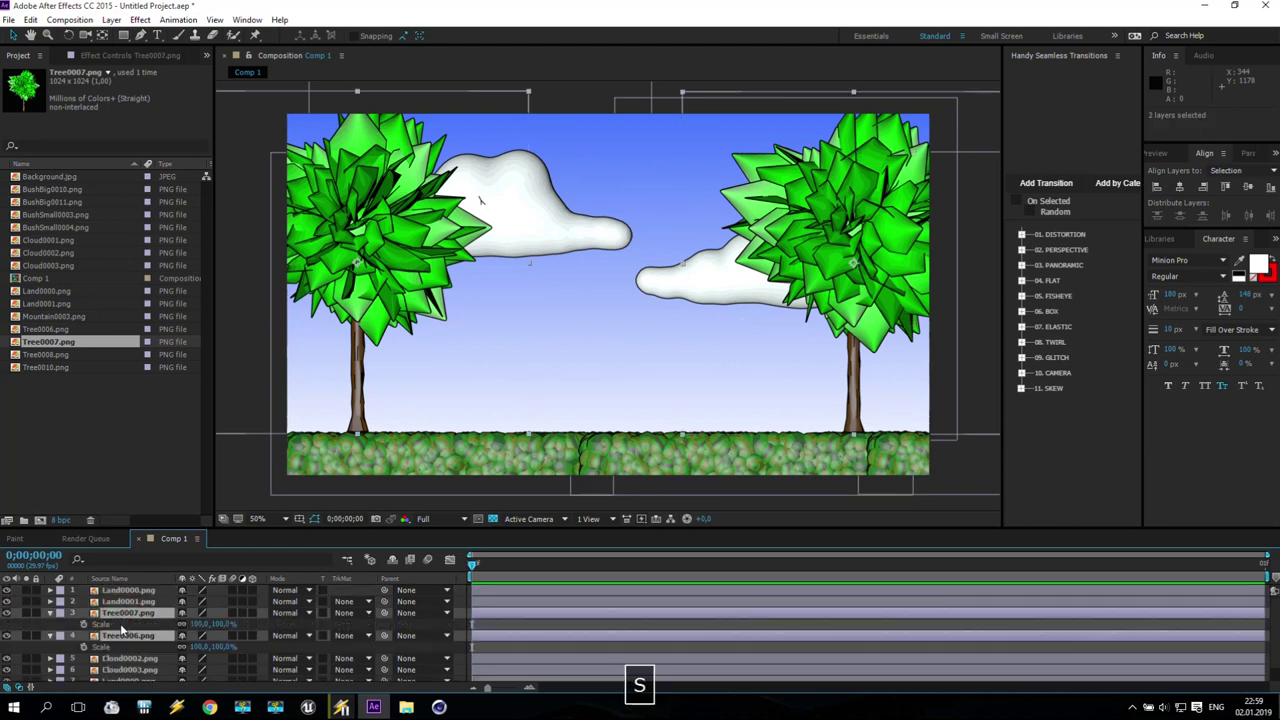
pyautogui.moveTo(199, 624); pyautogui.dragTo(190, 628)
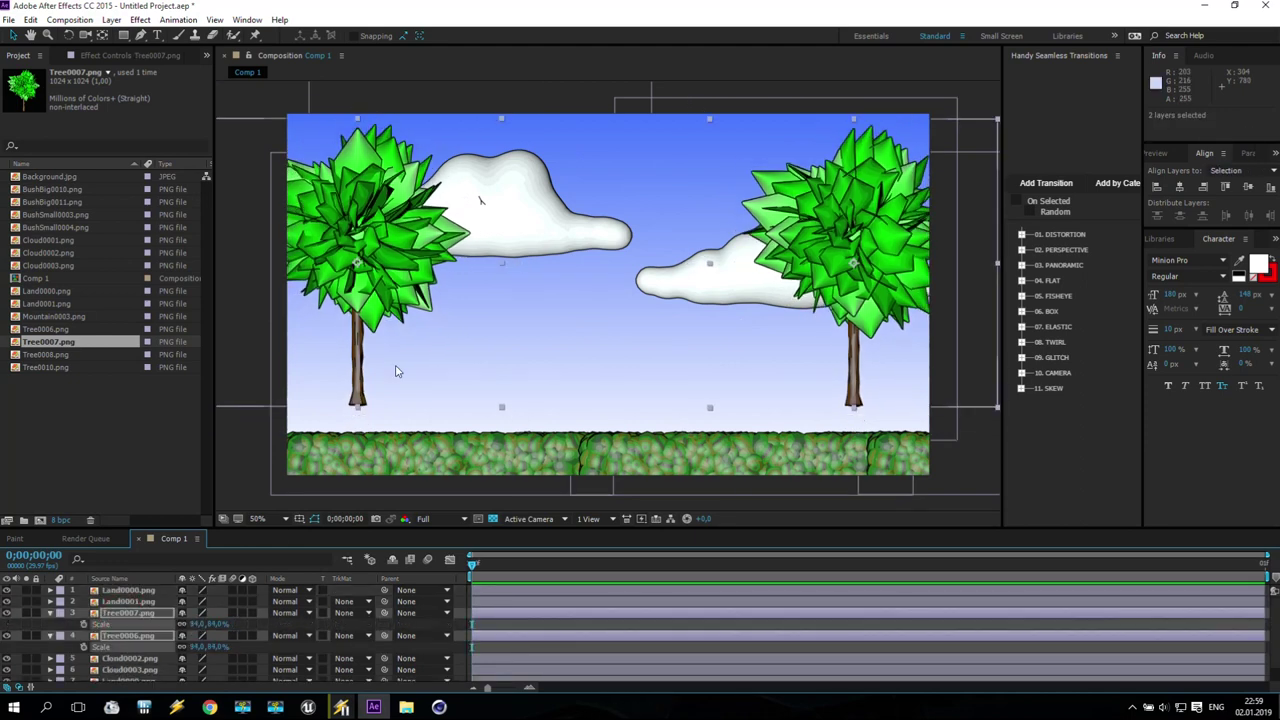
pyautogui.moveTo(624, 271); pyautogui.dragTo(628, 300)
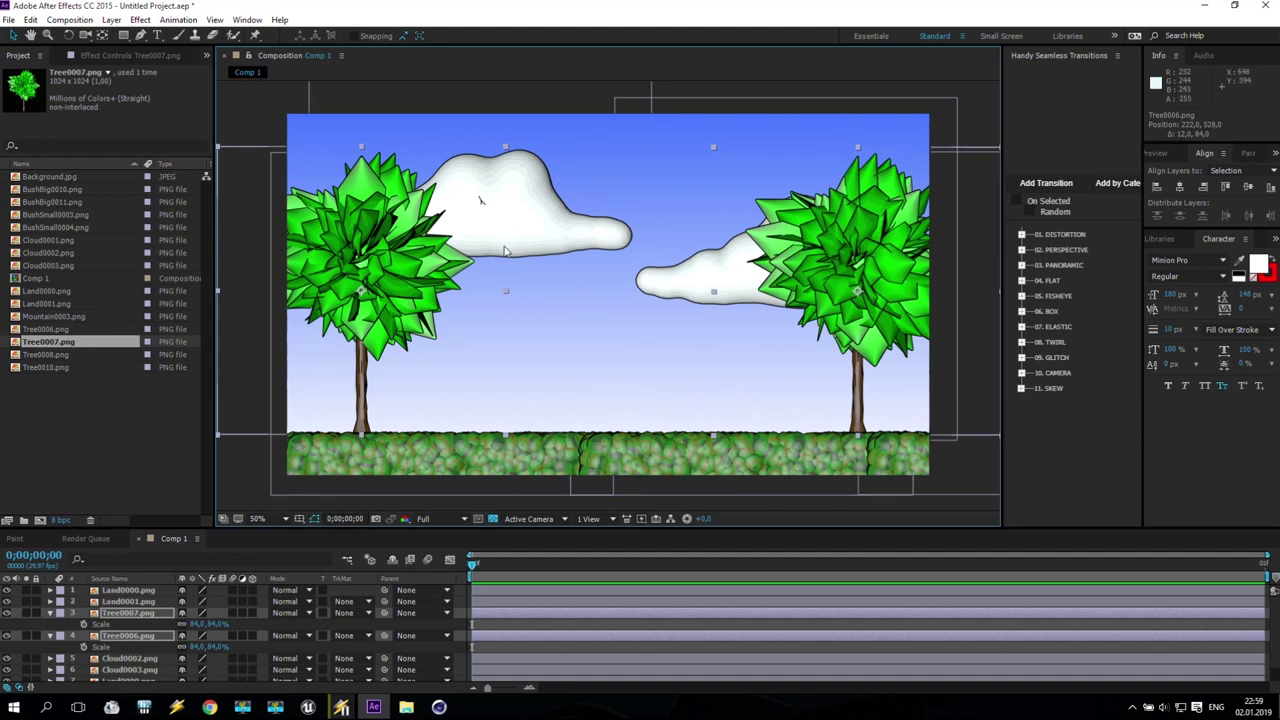
pyautogui.click(237, 494)
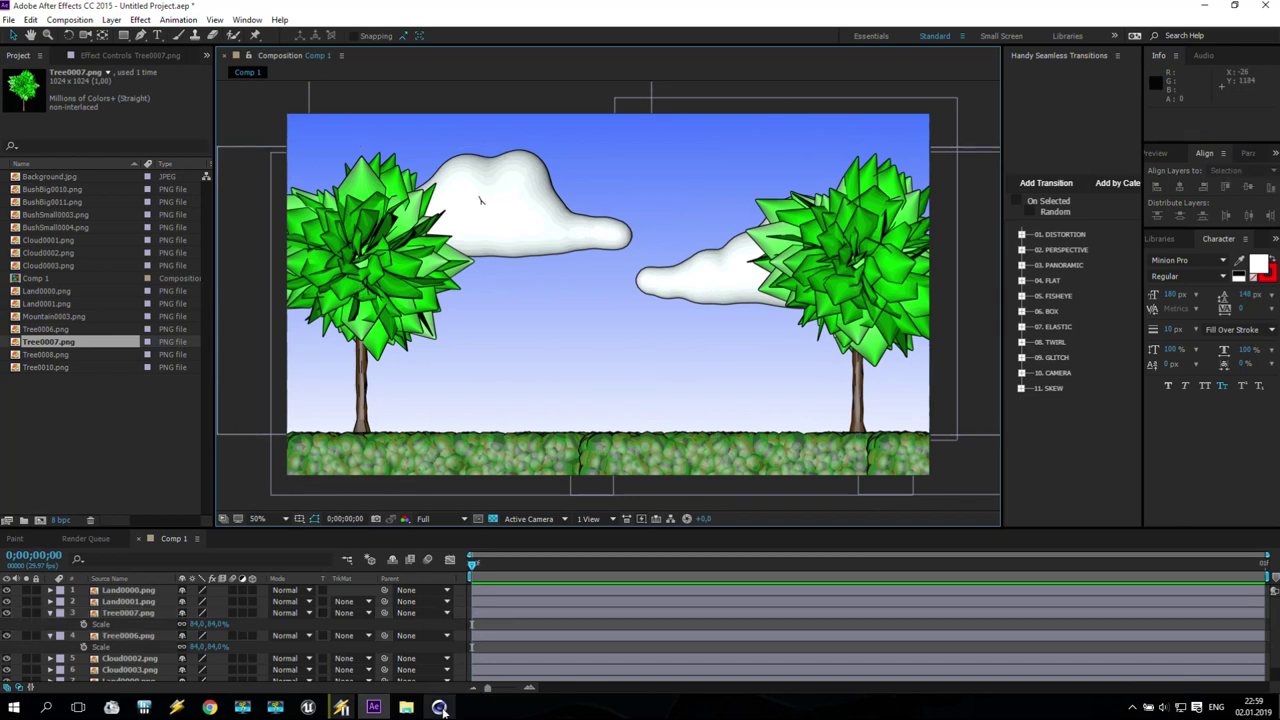
# - Open the New folder in File Explorer and view the reference start-screen image 01 Screen.png
pyautogui.moveTo(441, 706)
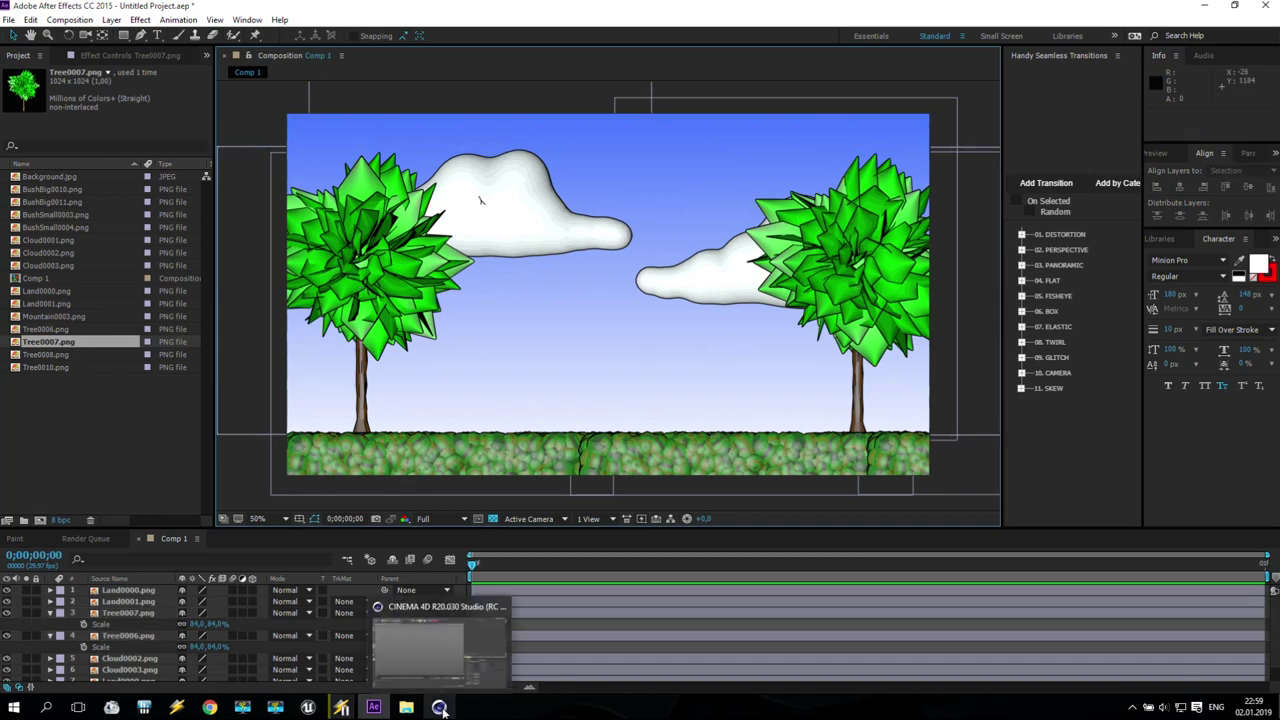
pyautogui.click(441, 706)
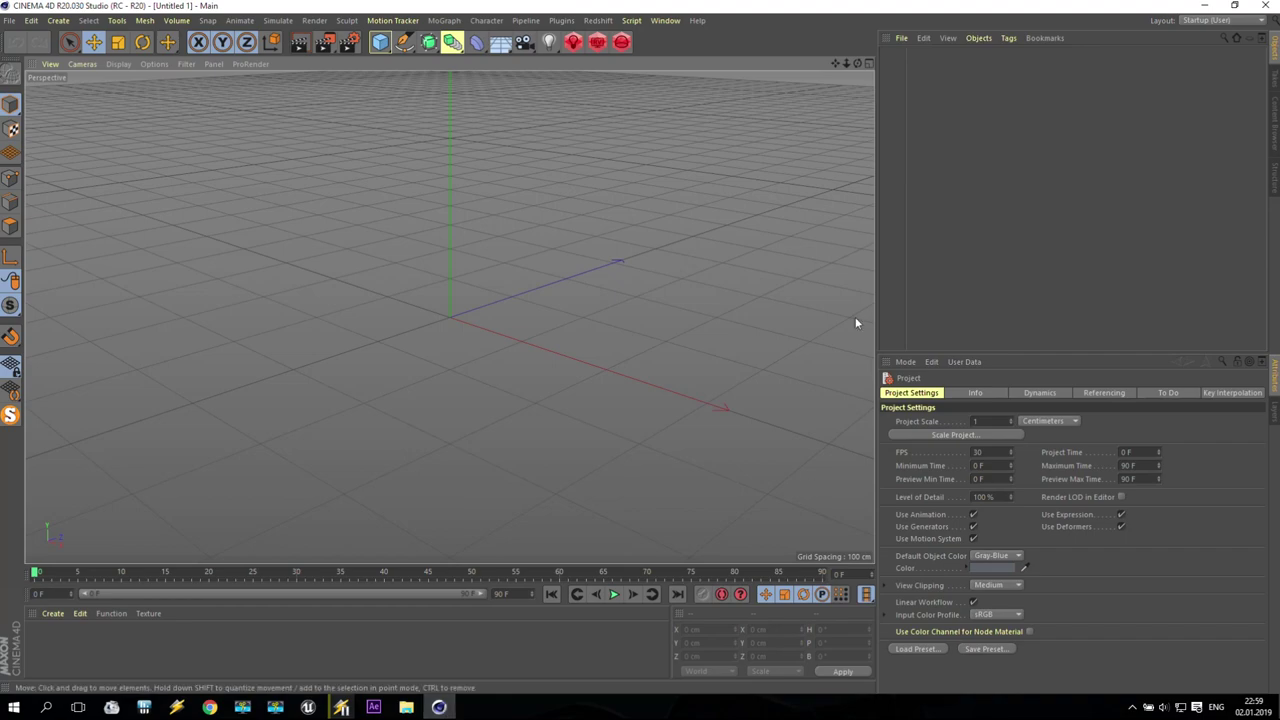
pyautogui.click(406, 707)
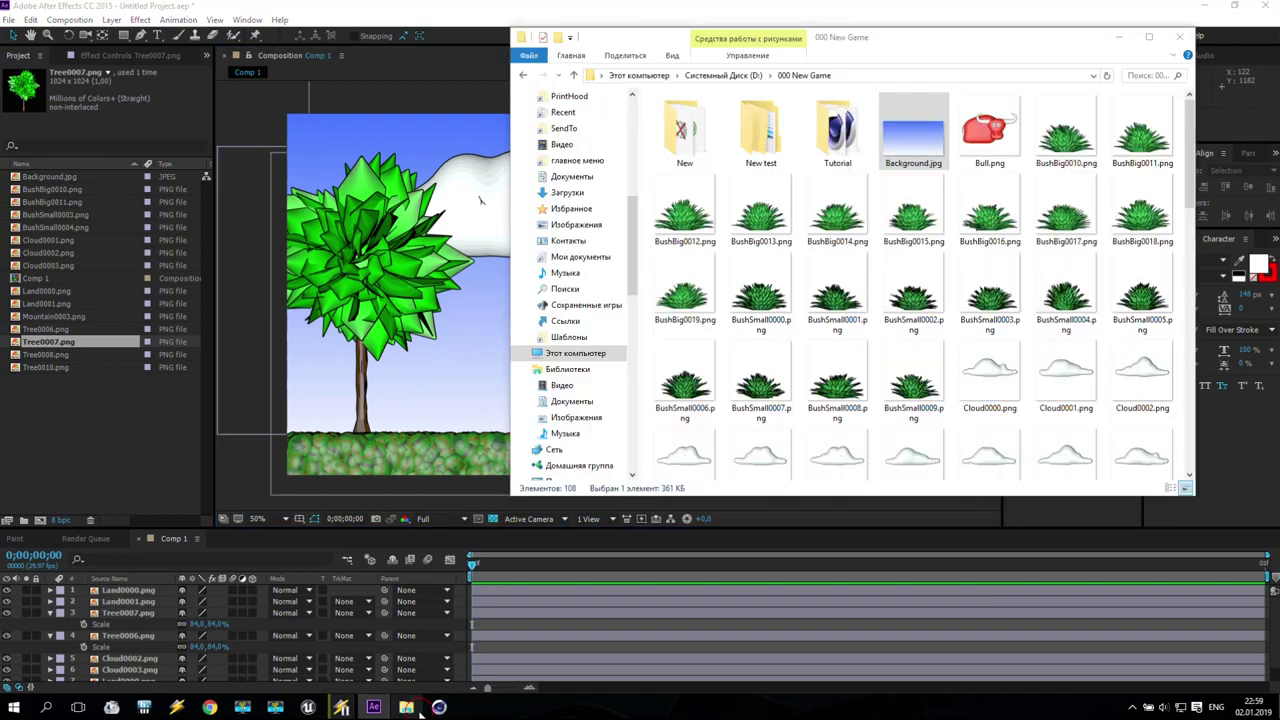
pyautogui.doubleClick(706, 150)
pyautogui.click(716, 236)
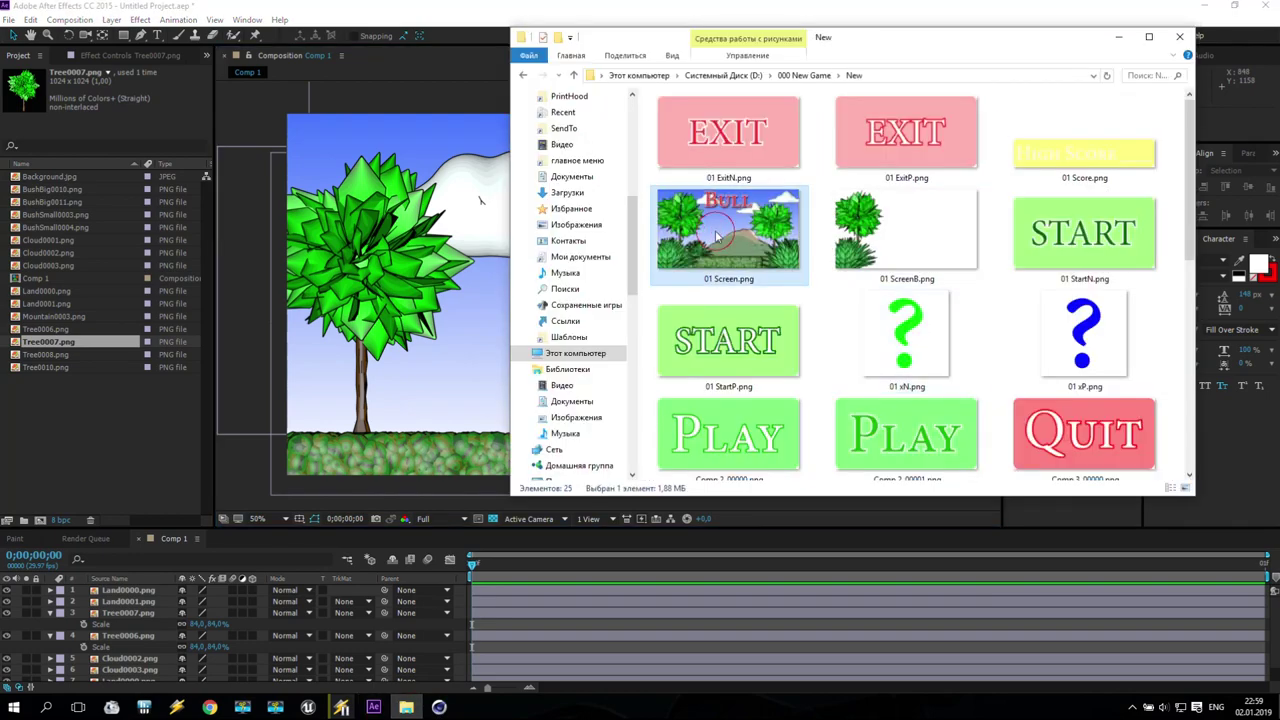
pyautogui.doubleClick(718, 237)
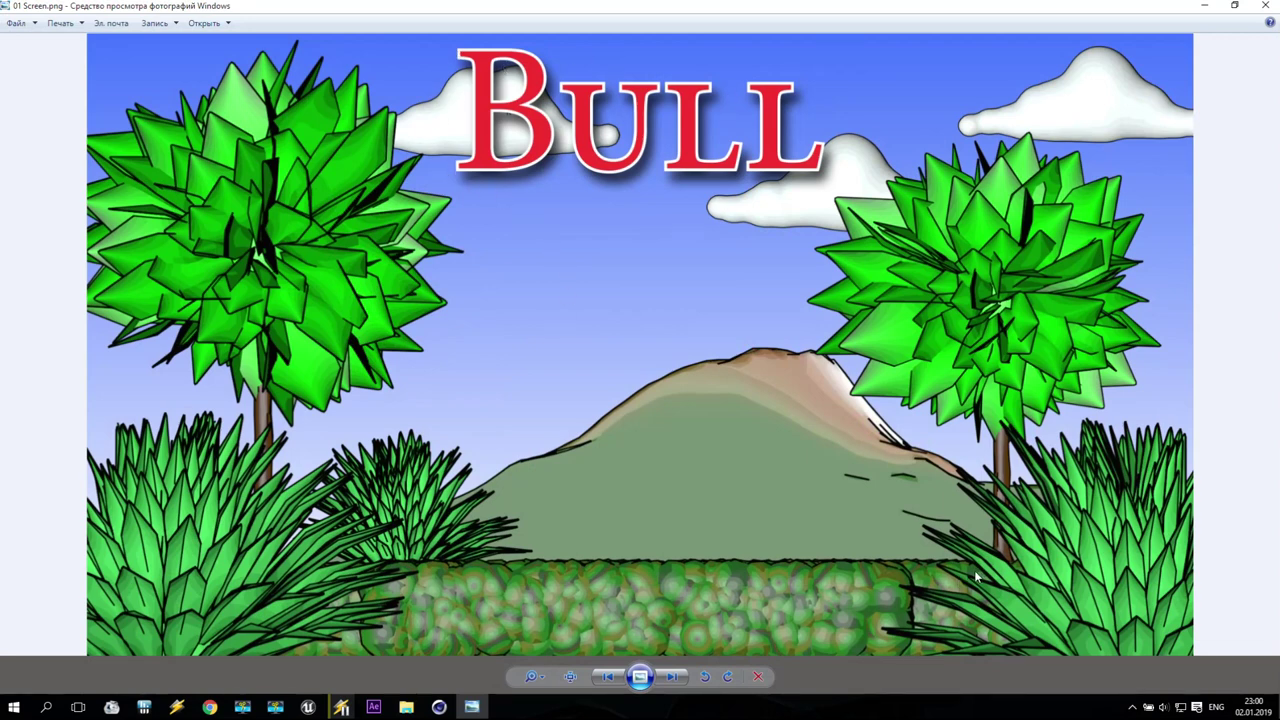
pyautogui.click(1265, 6)
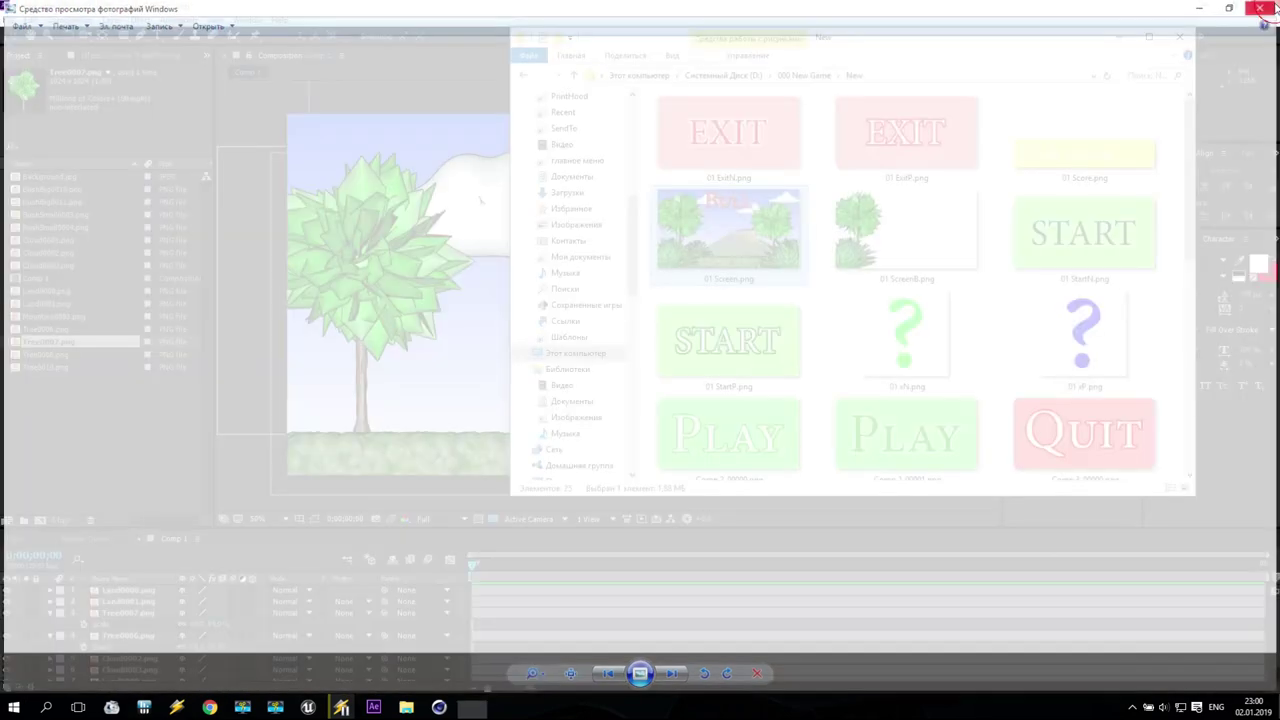
# - Find the Sound On and Sound Off icons in the New folder and view Sound Off.png
pyautogui.scroll(-5, 965, 300)
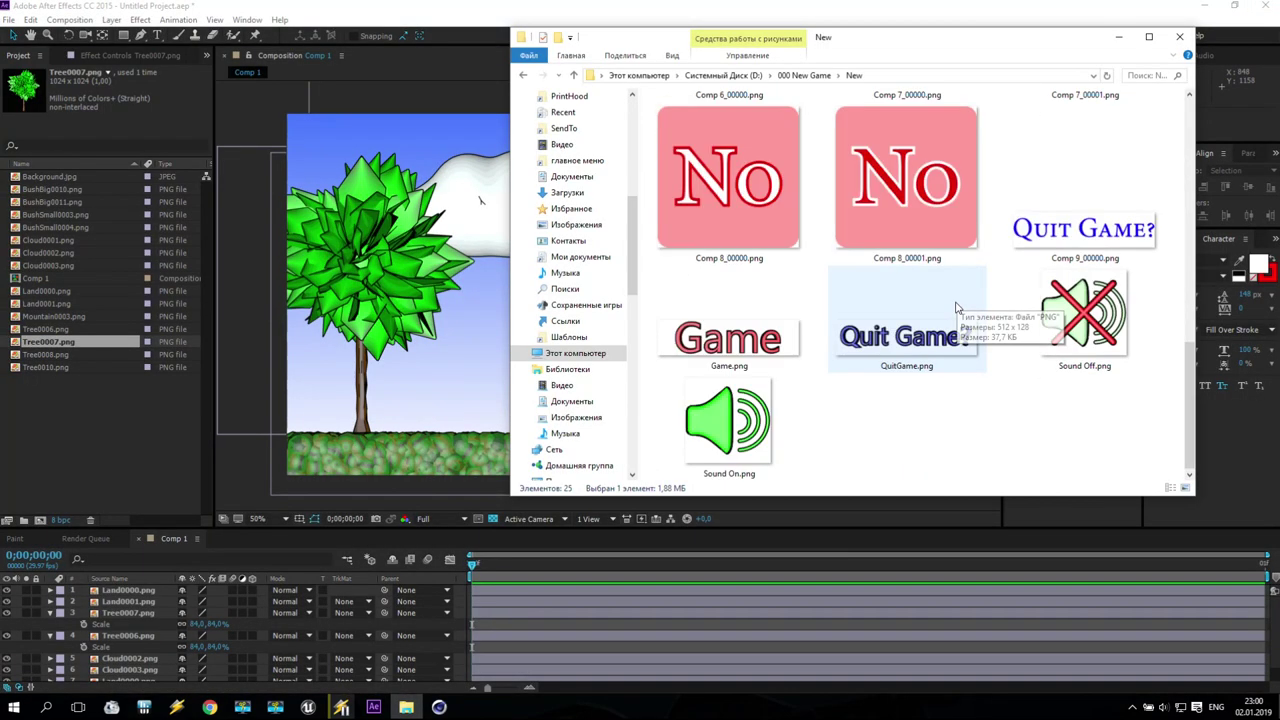
pyautogui.click(751, 423)
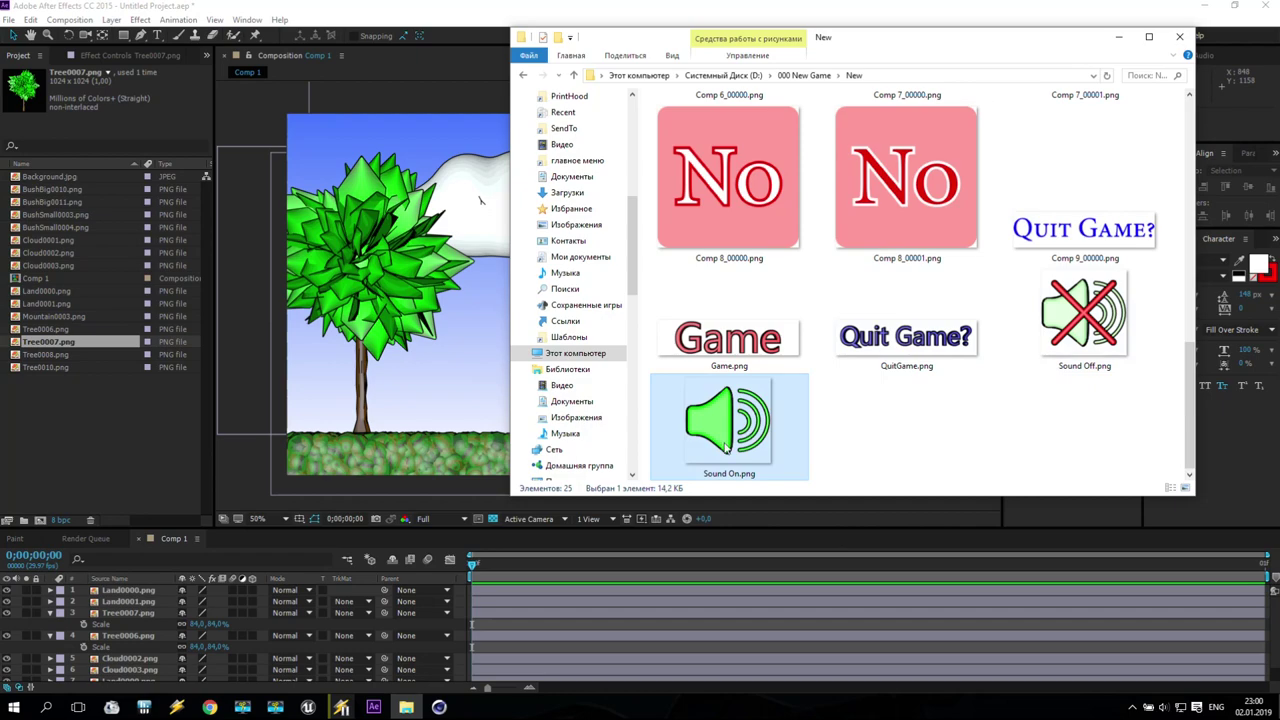
pyautogui.doubleClick(1078, 318)
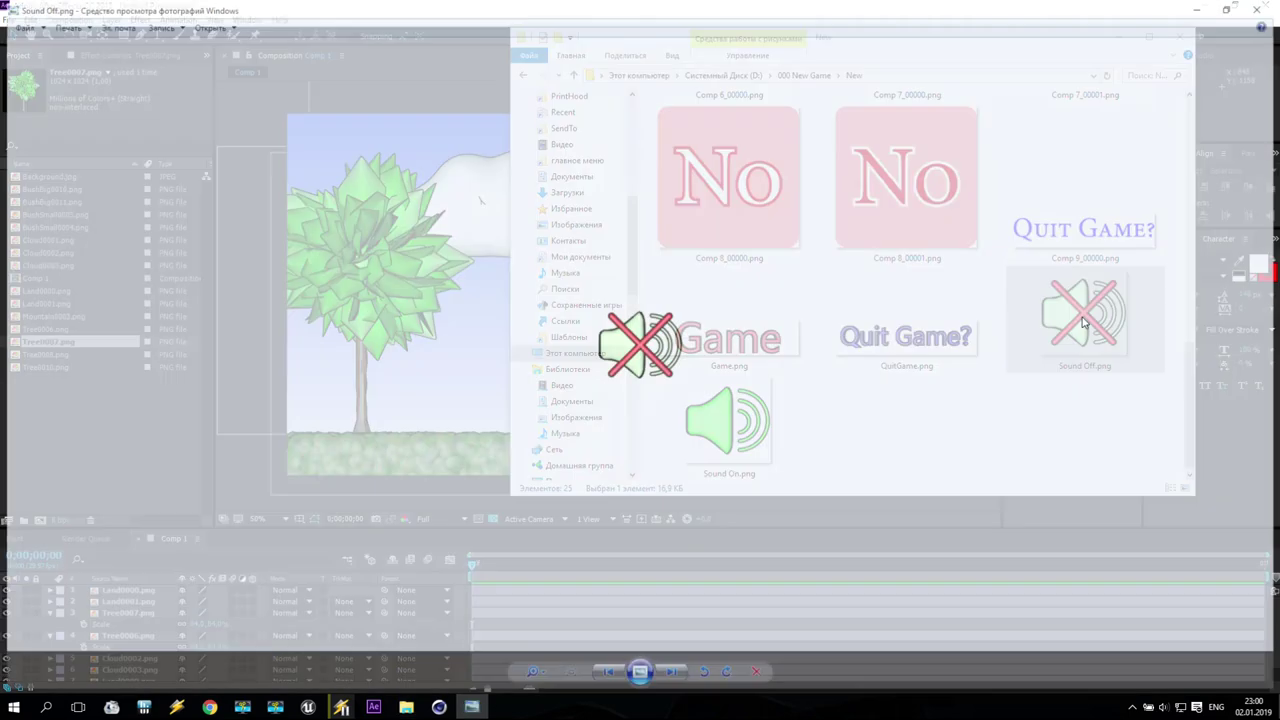
pyautogui.scroll(1, 603, 347)
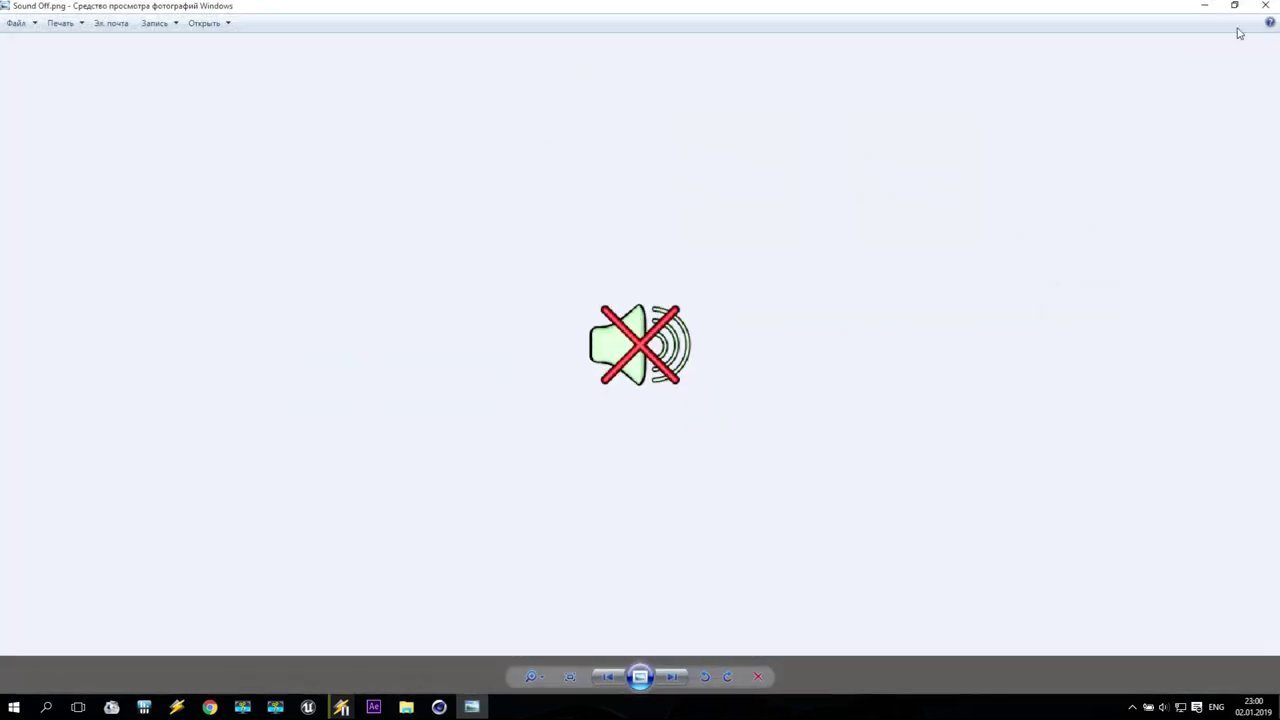
pyautogui.click(1268, 7)
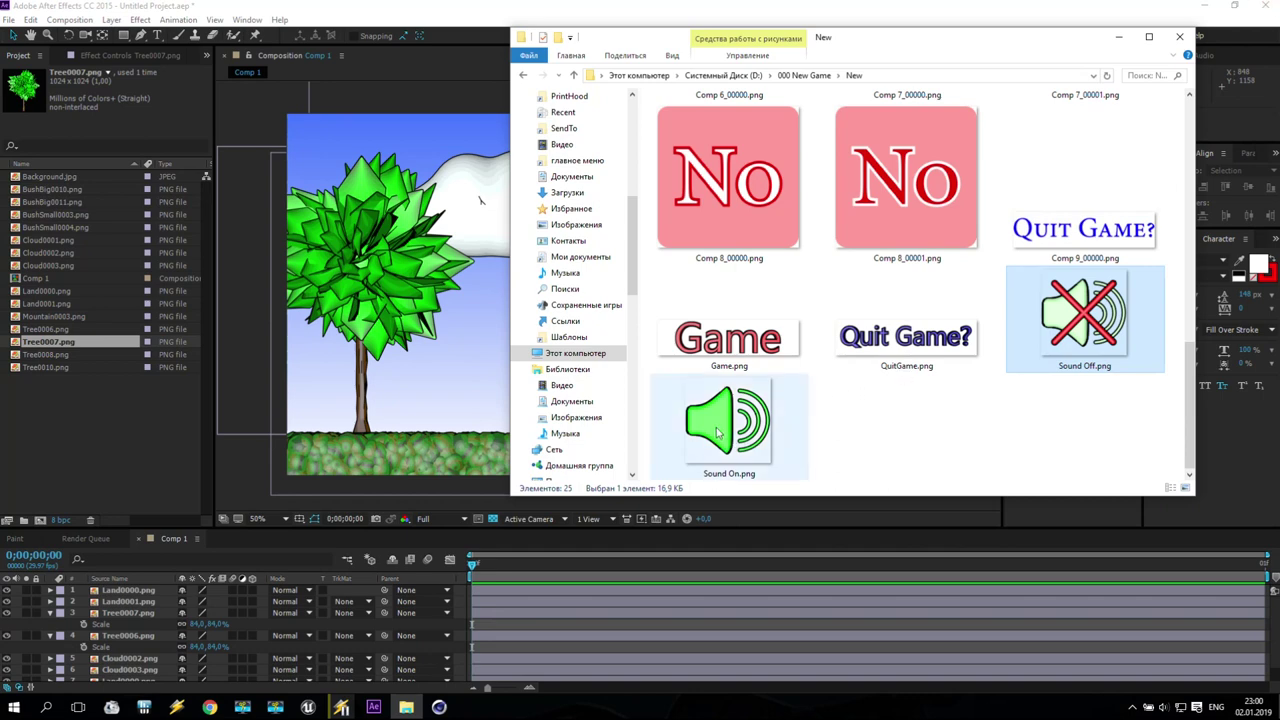
# - Switch to Cinema 4D, add a cube and set the perspective view to shaded display with lines
pyautogui.moveTo(440, 710)
pyautogui.click(440, 708)
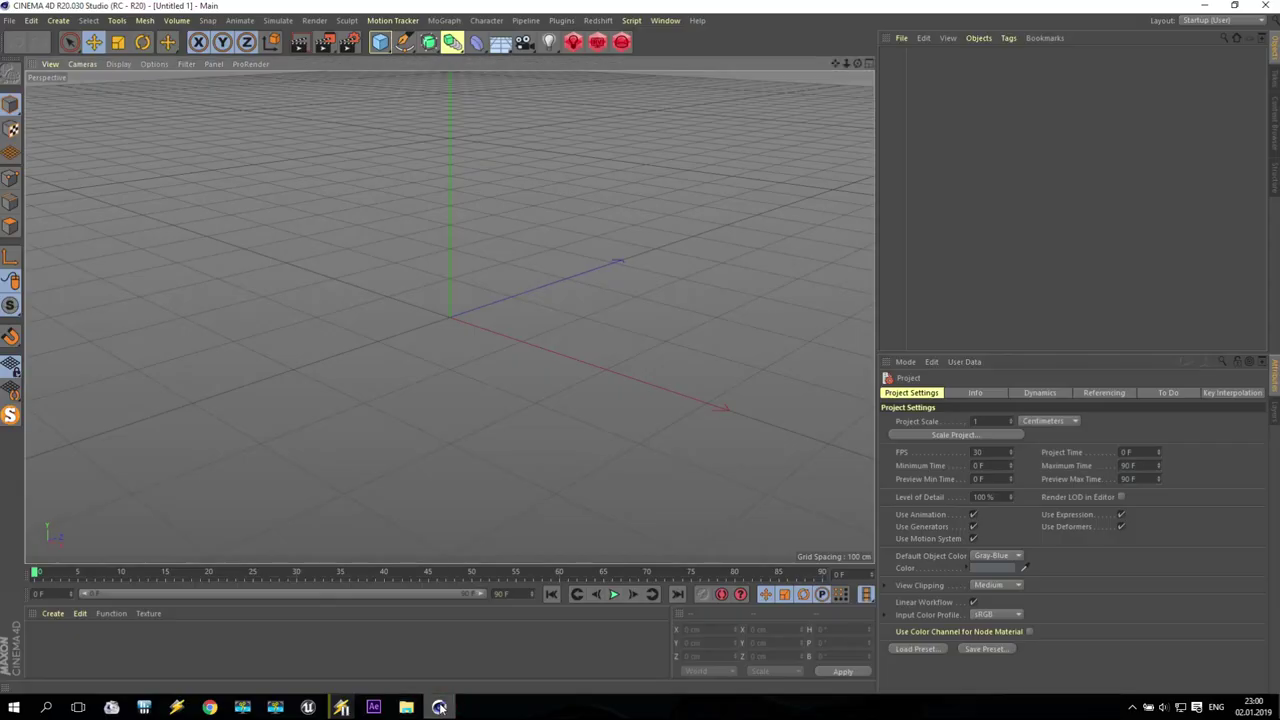
pyautogui.click(379, 42)
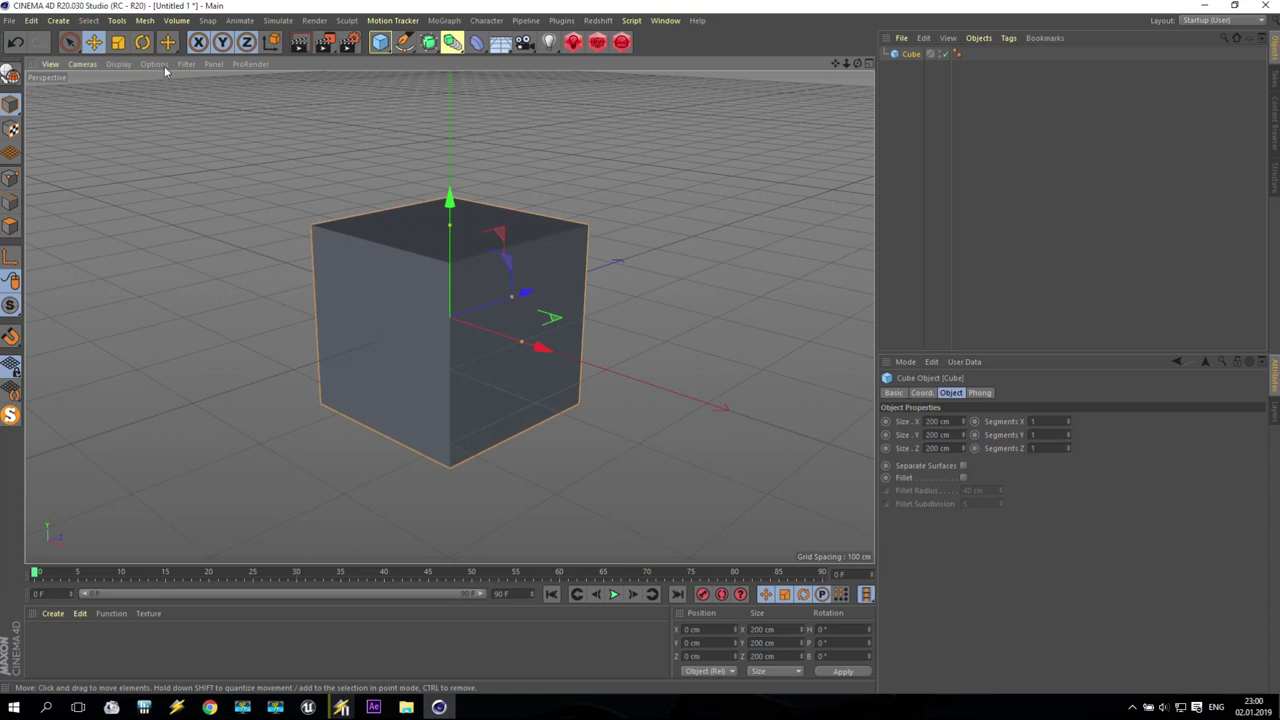
pyautogui.click(118, 64)
pyautogui.click(137, 98)
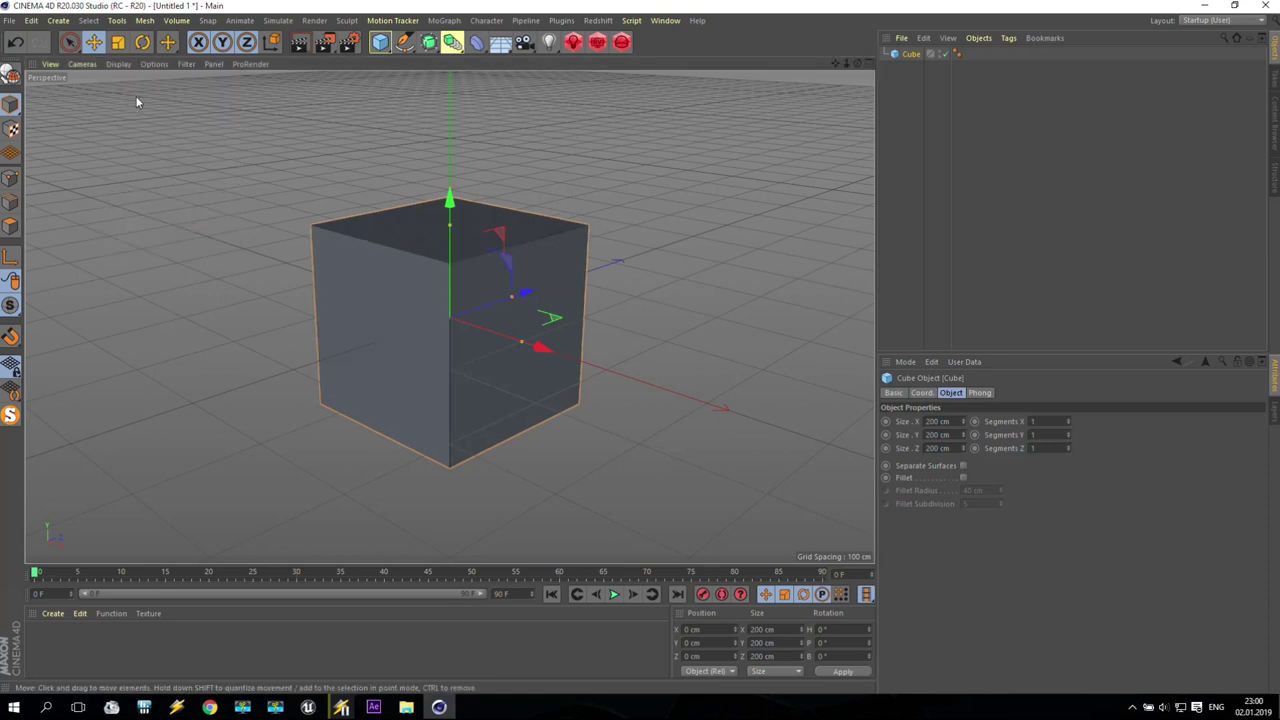
# - Set the cube's segments to 2 along X and Z and make the cube editable
pyautogui.click(1067, 420)
pyautogui.click(1067, 420)
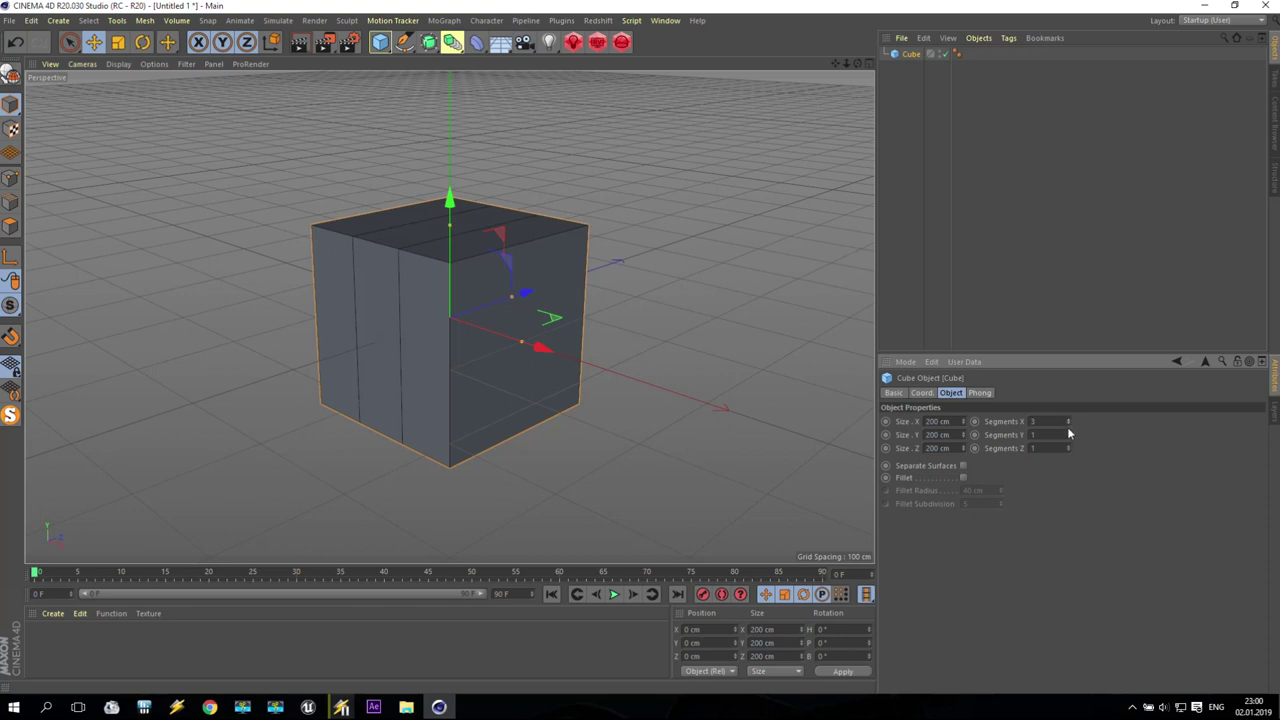
pyautogui.click(1068, 424)
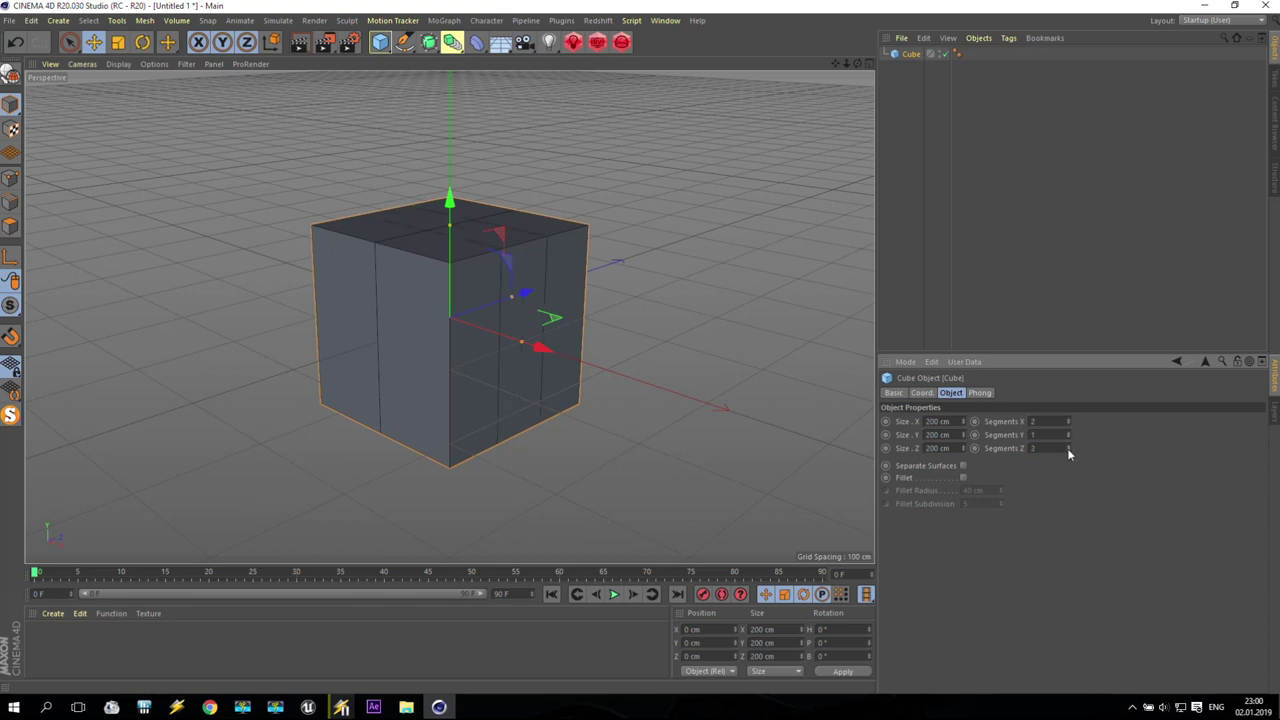
pyautogui.click(1067, 451)
pyautogui.press('c')
# - In the front view, select the cube's right-hand points with Rectangle Selection and scale them along Y to about 465 cm
pyautogui.middleClick(215, 303)
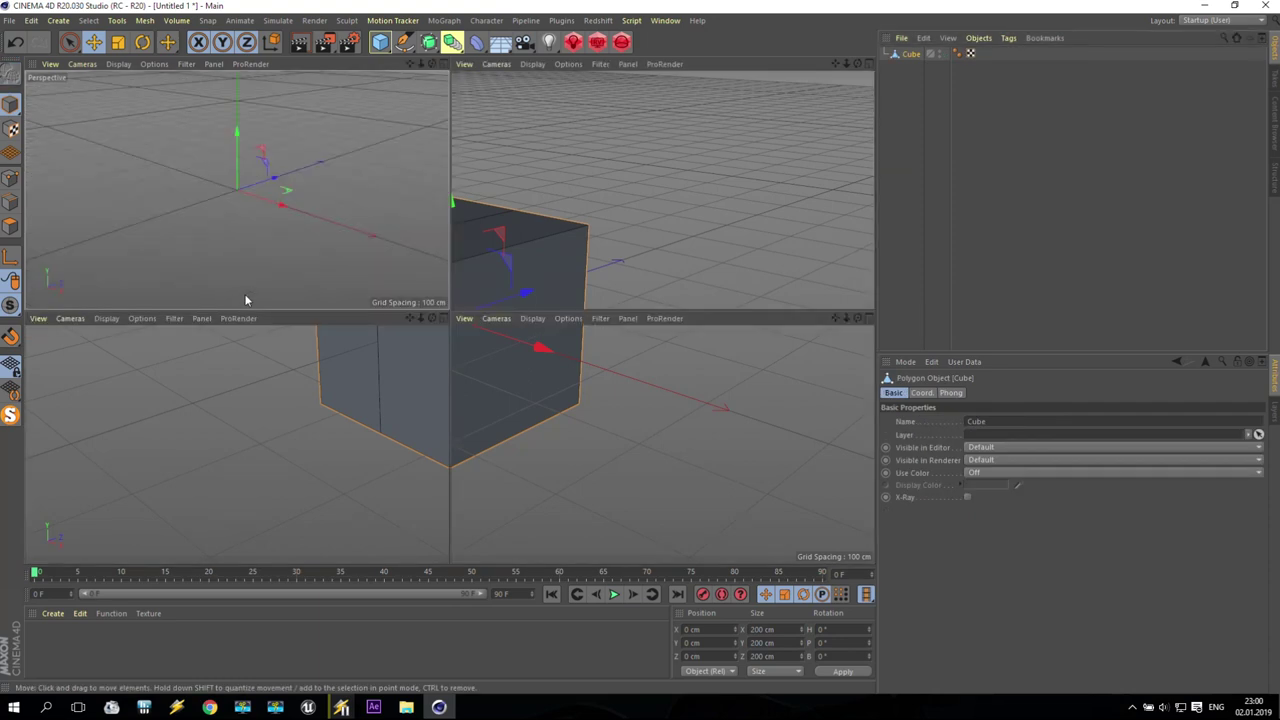
pyautogui.middleClick(634, 425)
pyautogui.click(10, 178)
pyautogui.click(69, 42)
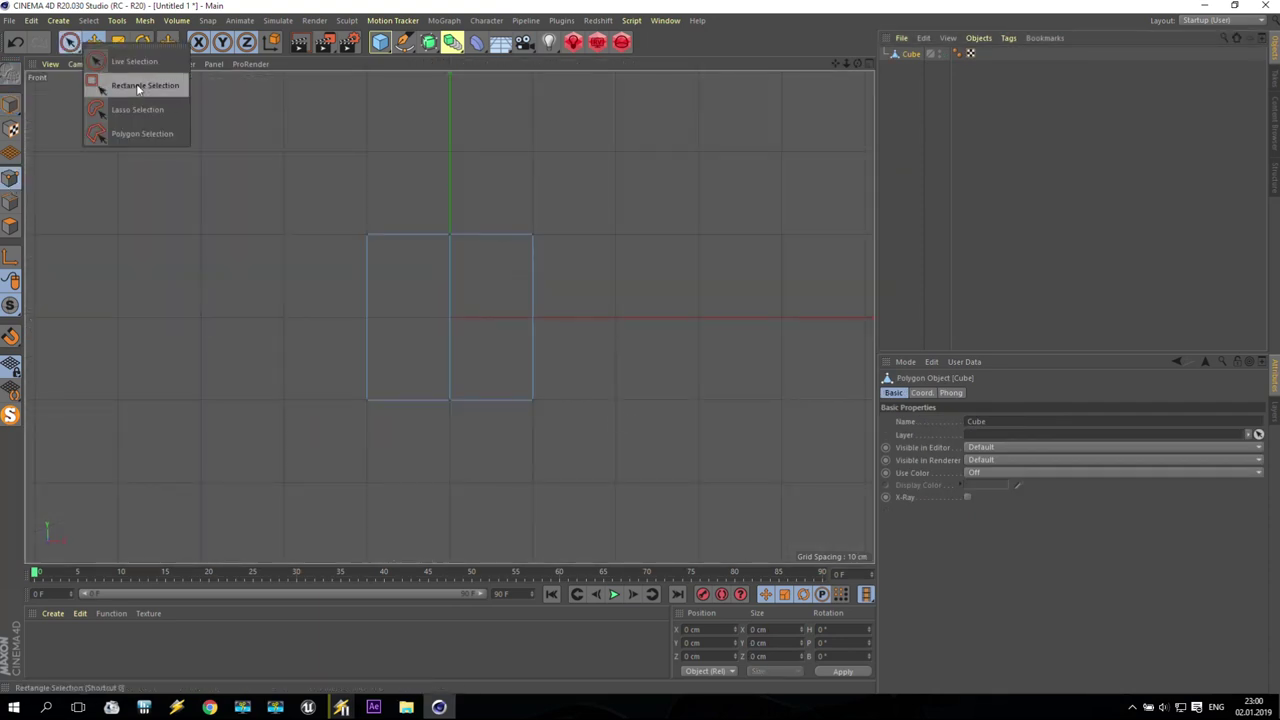
pyautogui.click(118, 88)
pyautogui.moveTo(503, 166); pyautogui.dragTo(650, 493)
pyautogui.press('t')
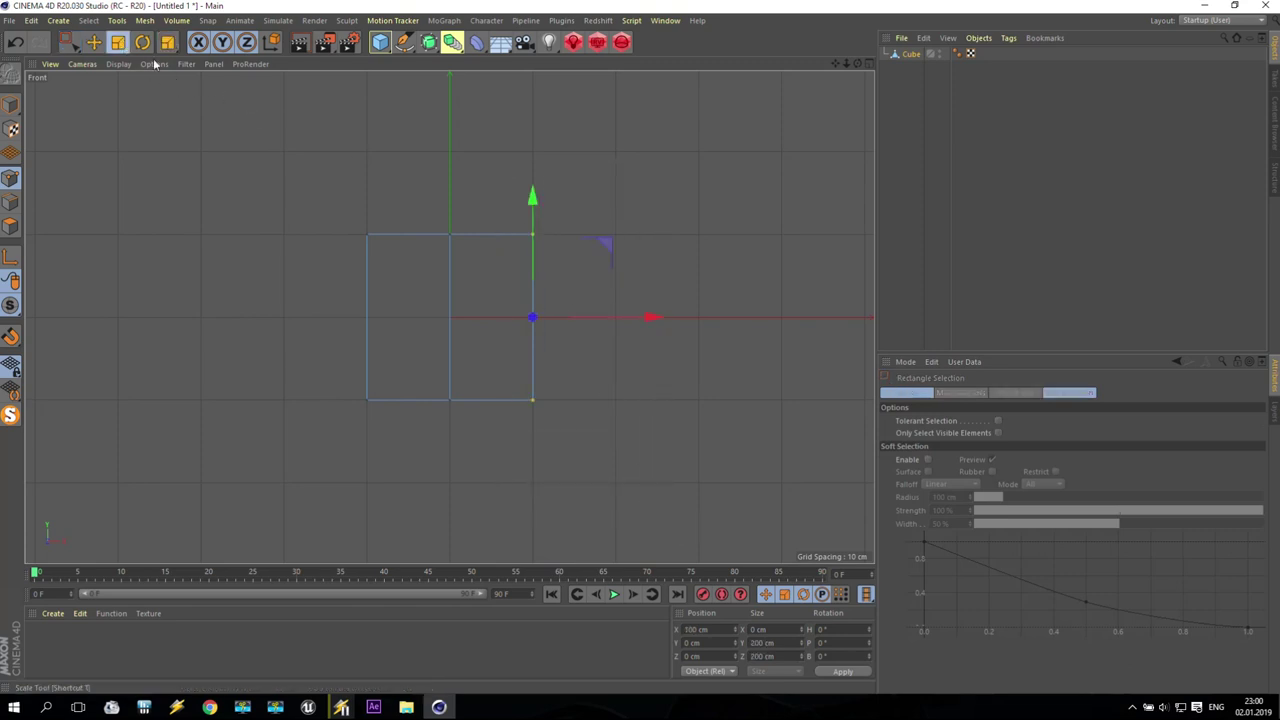
pyautogui.moveTo(538, 198); pyautogui.dragTo(533, 127)
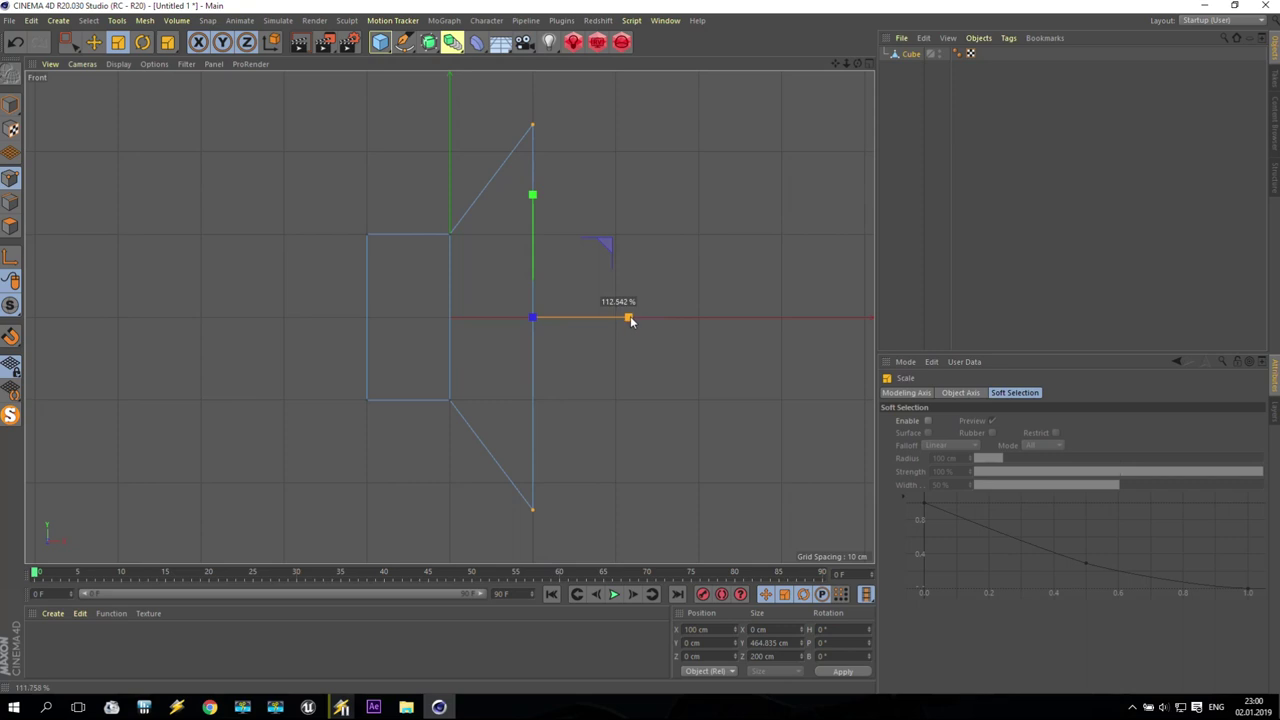
# - Move the selected right-hand points outward along X to about 131 cm, undoing the extra off-axis move
pyautogui.click(93, 42)
pyautogui.moveTo(651, 317); pyautogui.dragTo(684, 326)
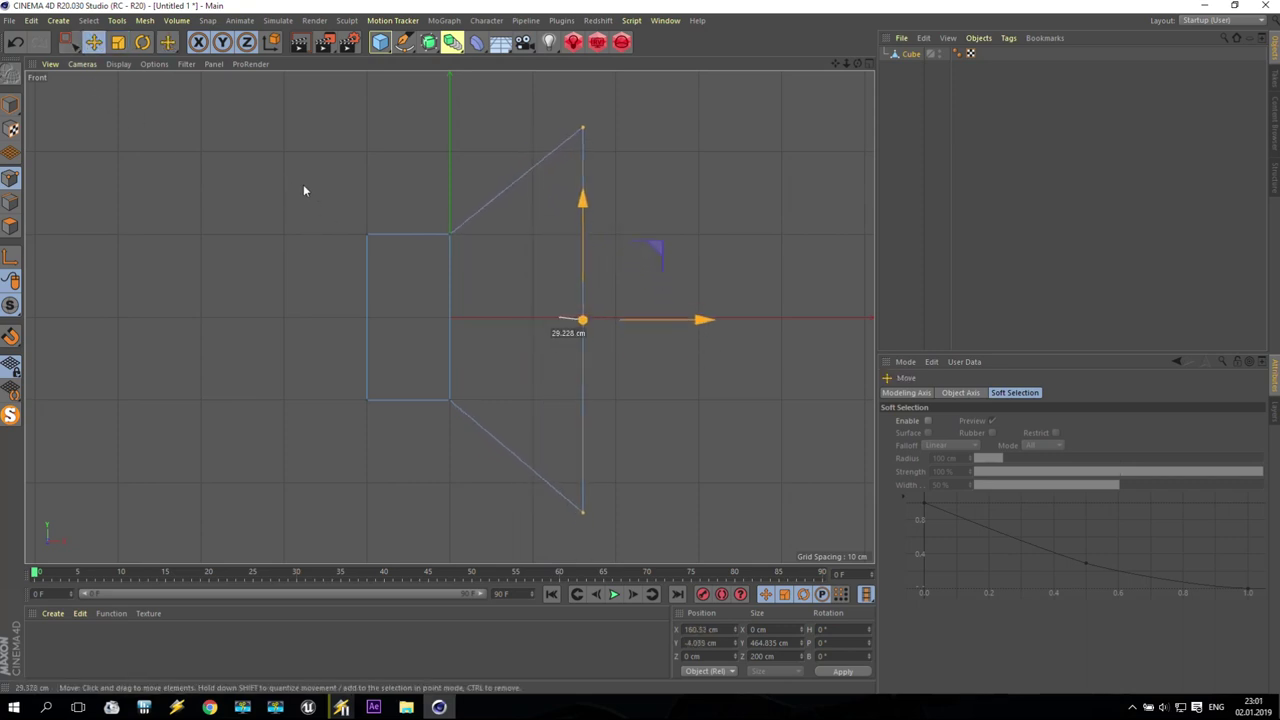
pyautogui.hotkey('ctrl', 'z')
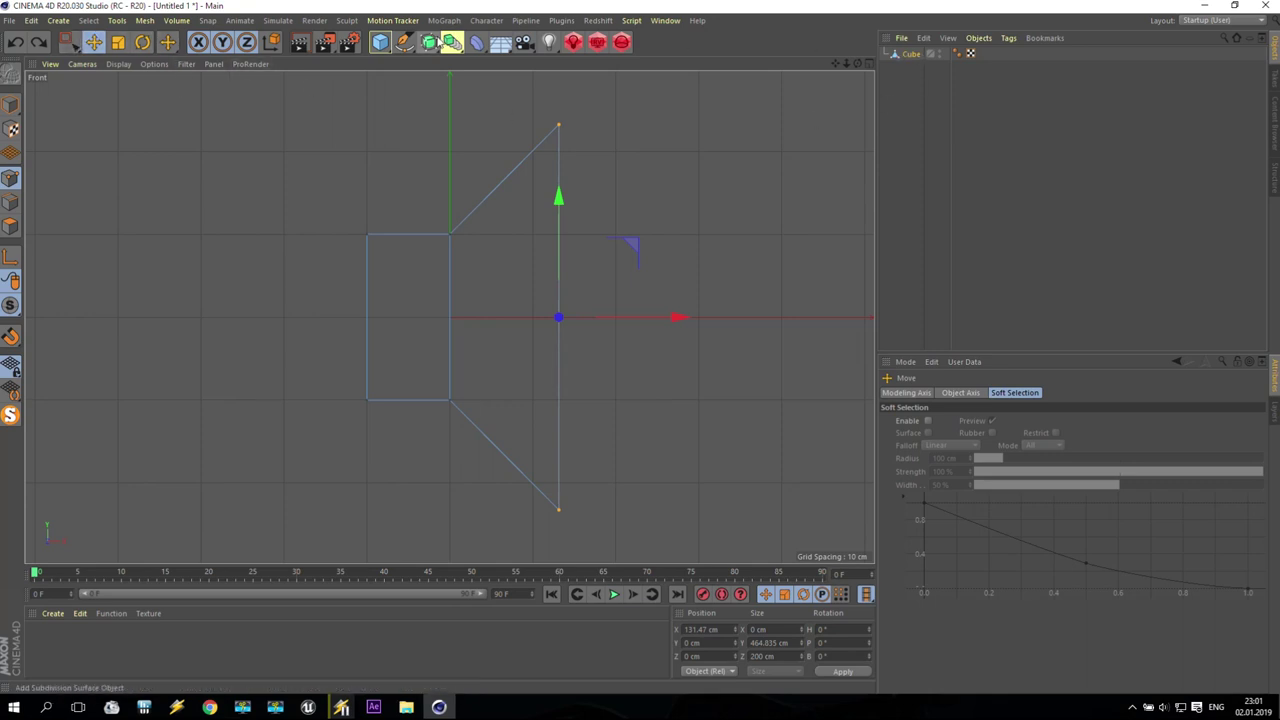
# - Add a Subdivision Surface, make the cube its child and inspect the smoothed speaker shape in the perspective view
pyautogui.click(428, 41)
pyautogui.click(470, 57)
pyautogui.moveTo(905, 69); pyautogui.dragTo(922, 56)
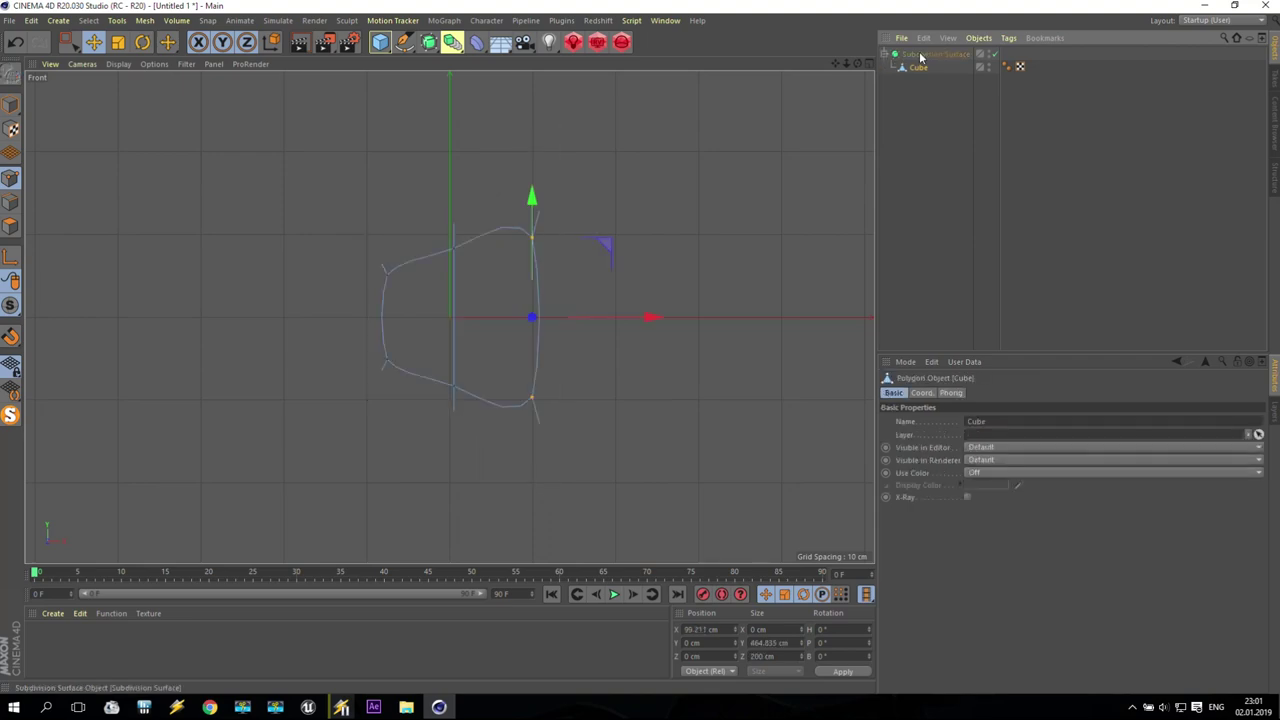
pyautogui.middleClick(662, 212)
pyautogui.middleClick(287, 211)
pyautogui.keyDown('alt'); pyautogui.moveTo(286, 331); pyautogui.dragTo(375, 318); pyautogui.keyUp('alt')
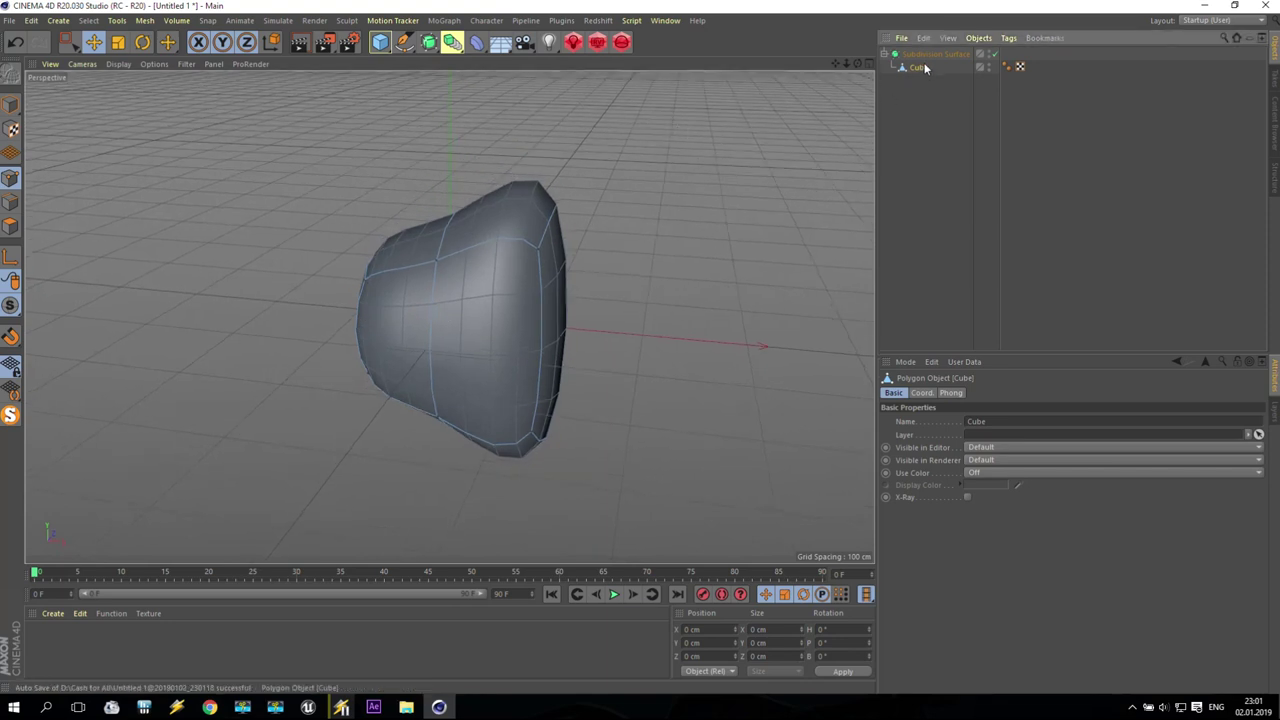
# - Disable the Subdivision Surface, delete its flared cube and add a new default cube to the scene
pyautogui.click(995, 55)
pyautogui.press('F5')
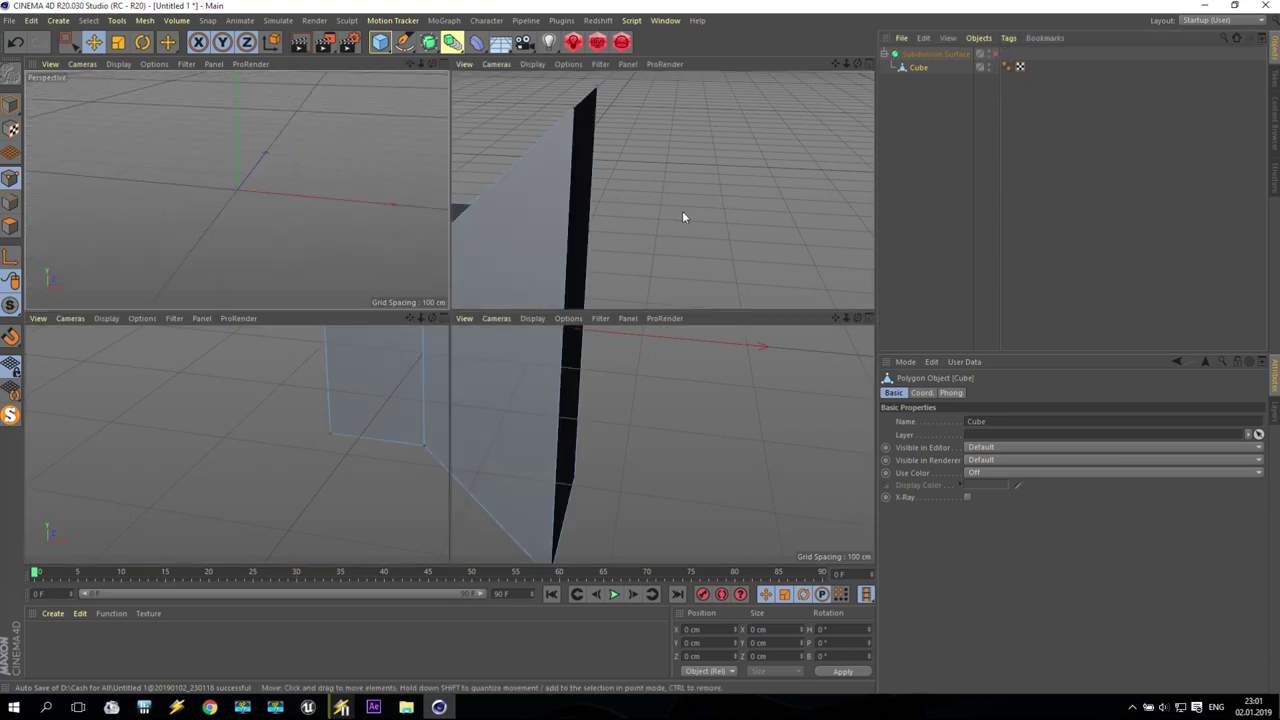
pyautogui.keyDown('alt'); pyautogui.moveTo(360, 228); pyautogui.dragTo(435, 230); pyautogui.keyUp('alt')
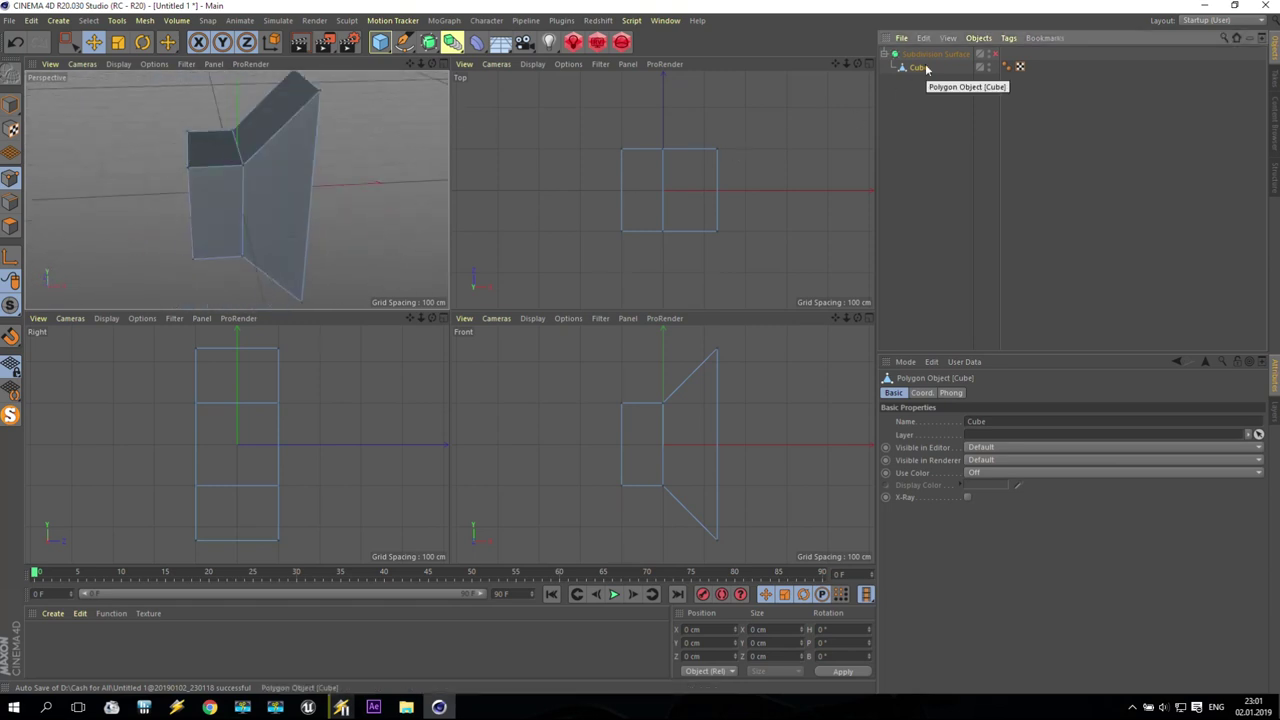
pyautogui.press('Delete')
pyautogui.click(380, 41)
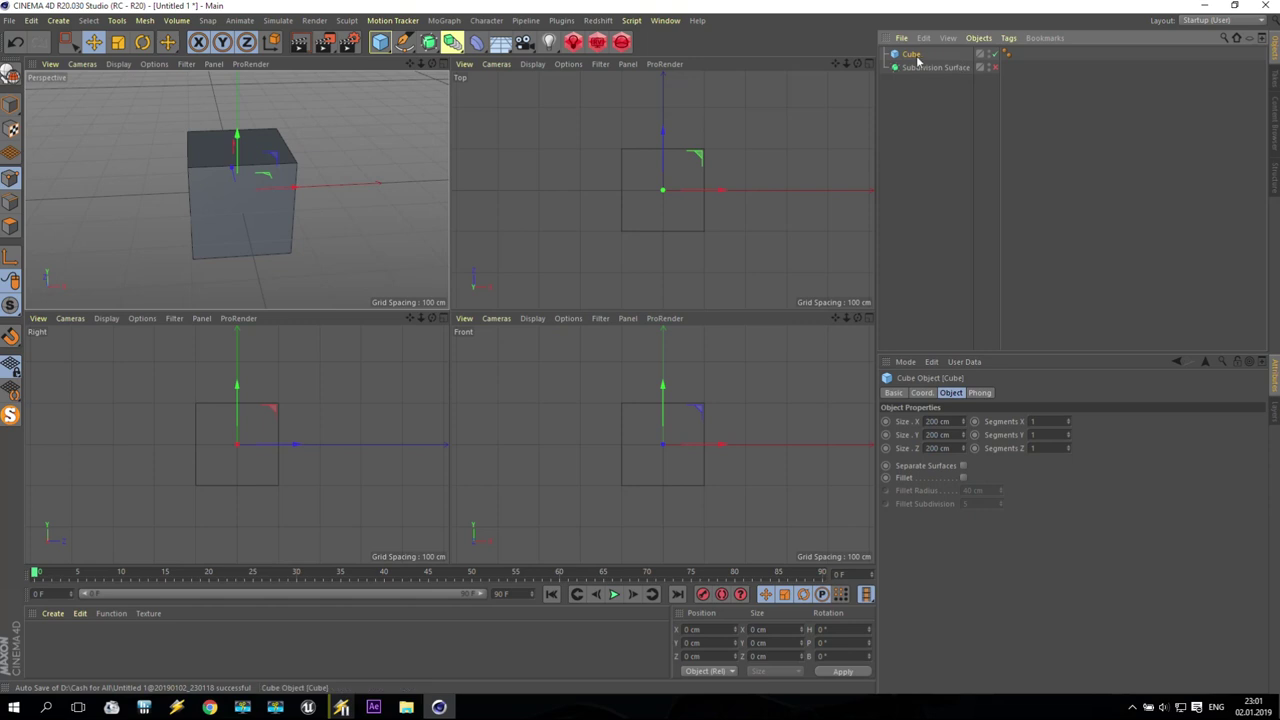
# - Set the new cube's segments to 5 along X, 4 along Y and 4 along Z, and make the cube editable
pyautogui.click(1069, 419)
pyautogui.click(1069, 419)
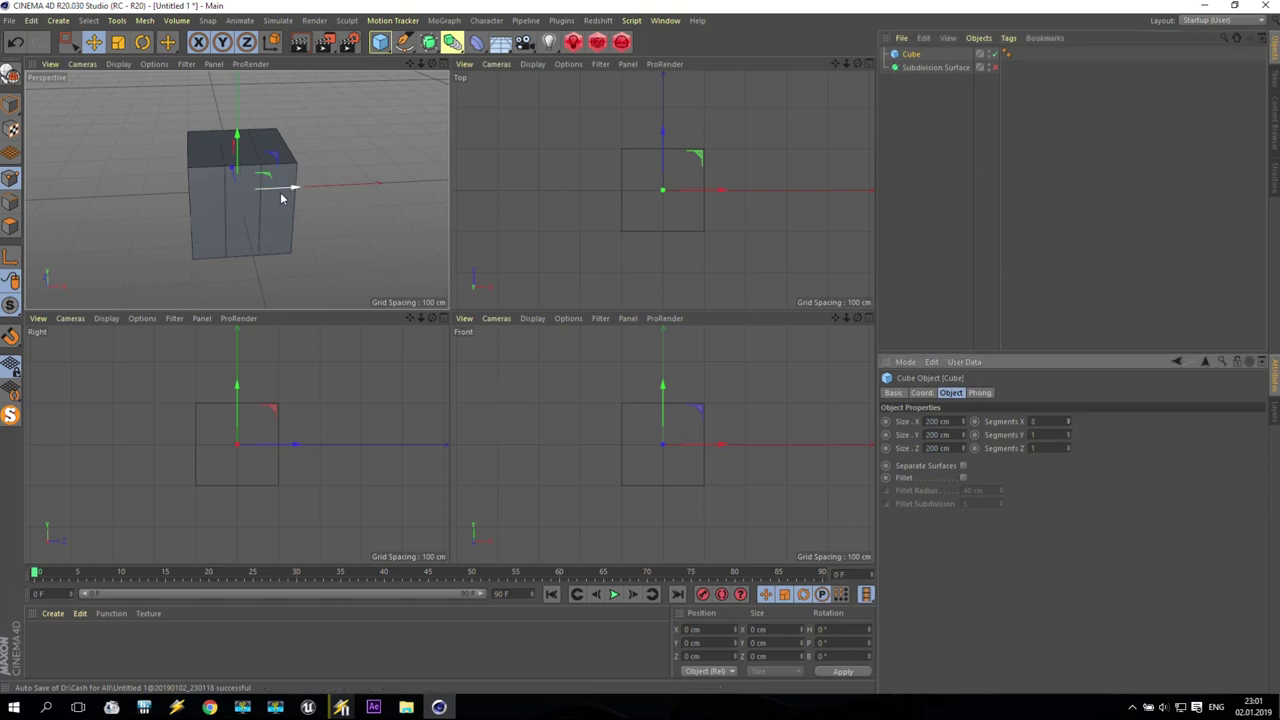
pyautogui.click(1069, 421)
pyautogui.click(1069, 419)
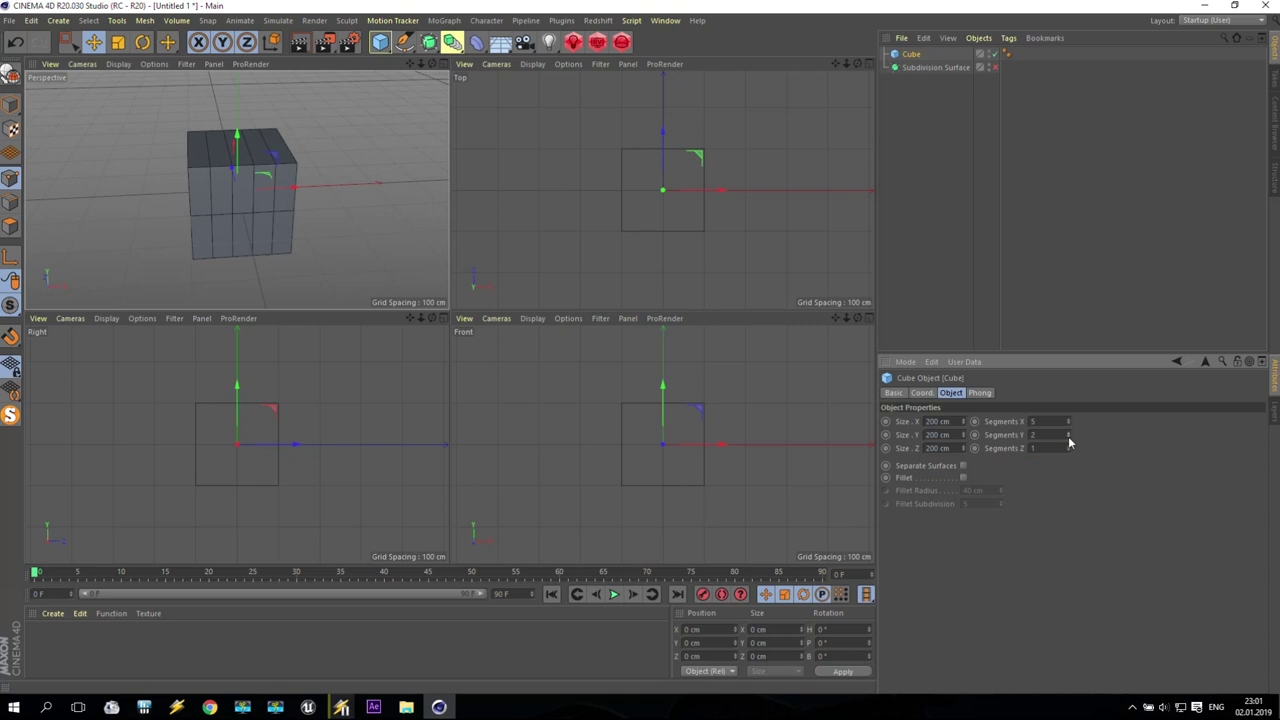
pyautogui.click(1068, 434)
pyautogui.click(1068, 434)
pyautogui.click(1068, 448)
pyautogui.middleClick(329, 170)
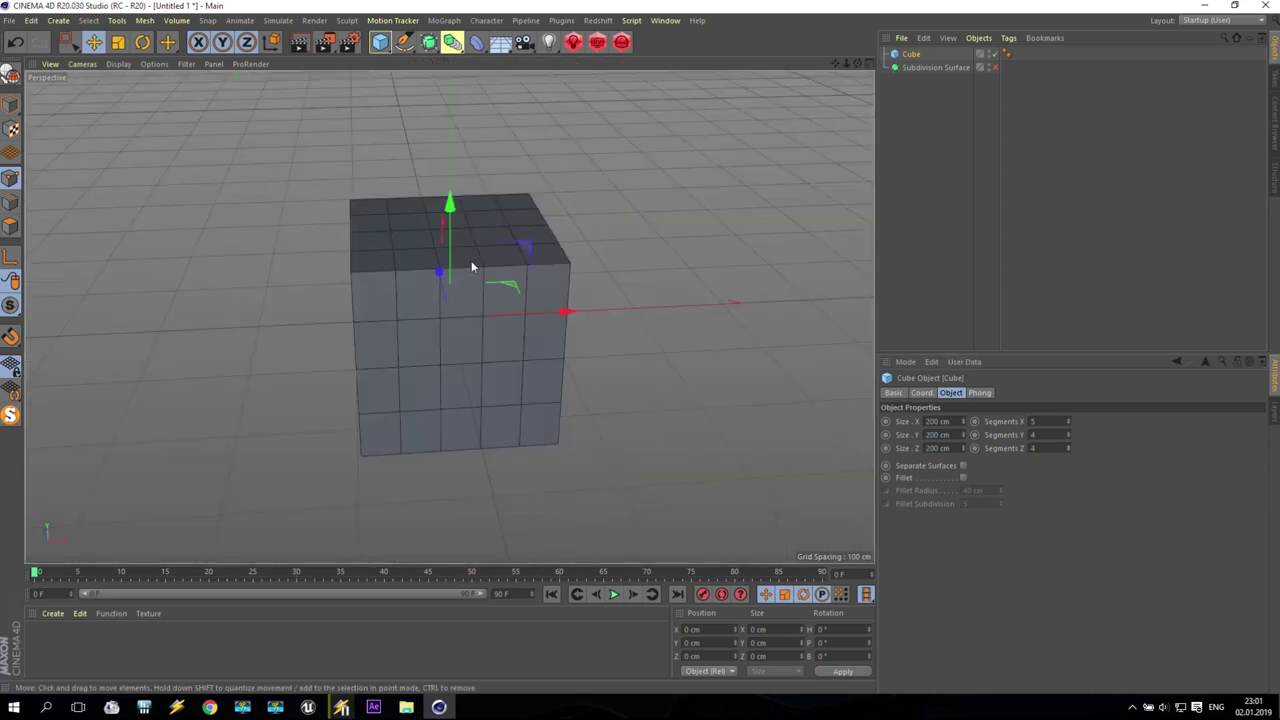
pyautogui.middleClick(629, 397)
pyautogui.middleClick(600, 364)
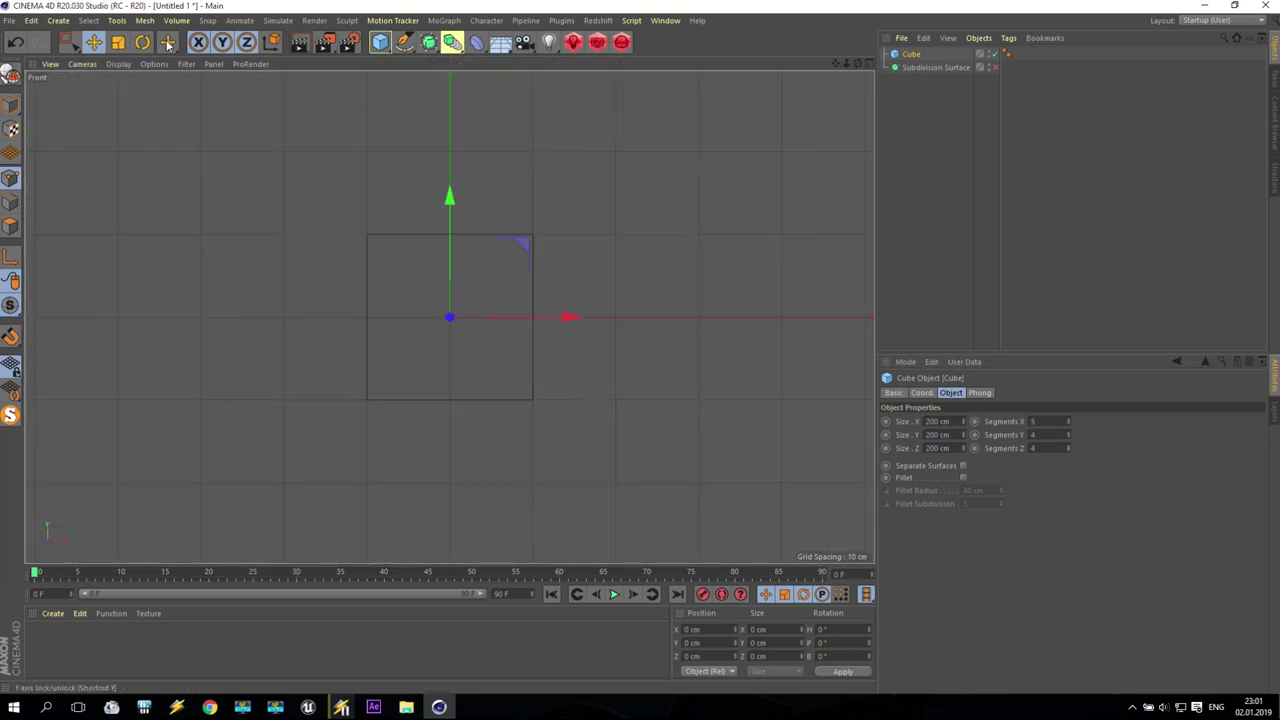
pyautogui.click(11, 78)
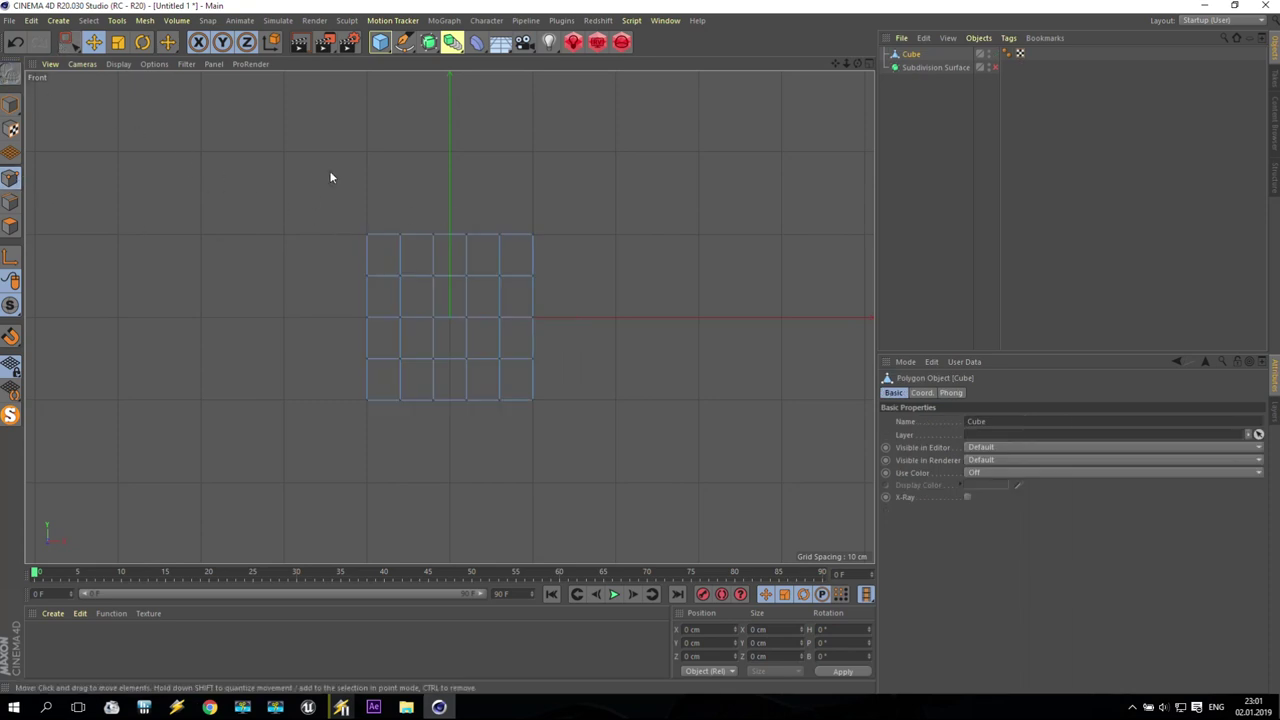
# - In the front view, select the cube's second column of points from the right and scale it along Y to about 406 cm
pyautogui.click(70, 44)
pyautogui.moveTo(491, 204); pyautogui.dragTo(514, 466)
pyautogui.click(118, 42)
pyautogui.moveTo(499, 194); pyautogui.dragTo(495, 79)
# - Select the third column of points from the cube's right side and scale it along Y to about 340 cm
pyautogui.press('space')
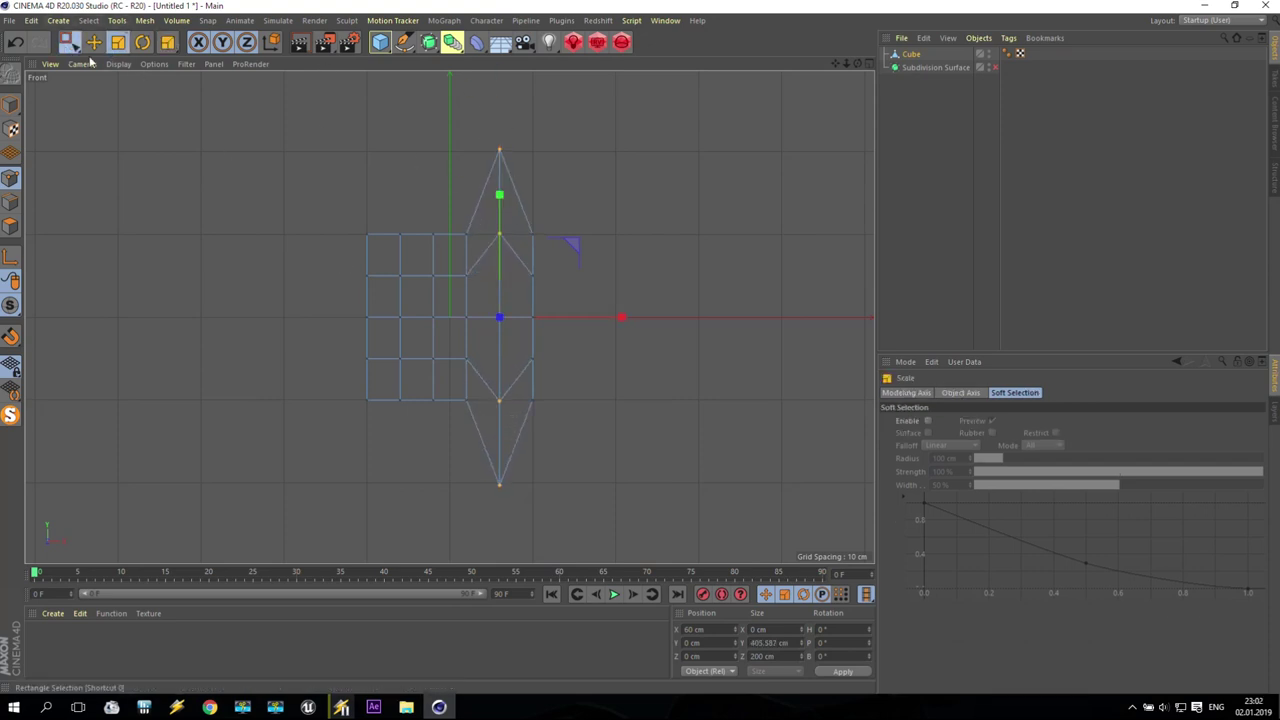
pyautogui.moveTo(451, 207); pyautogui.dragTo(485, 452)
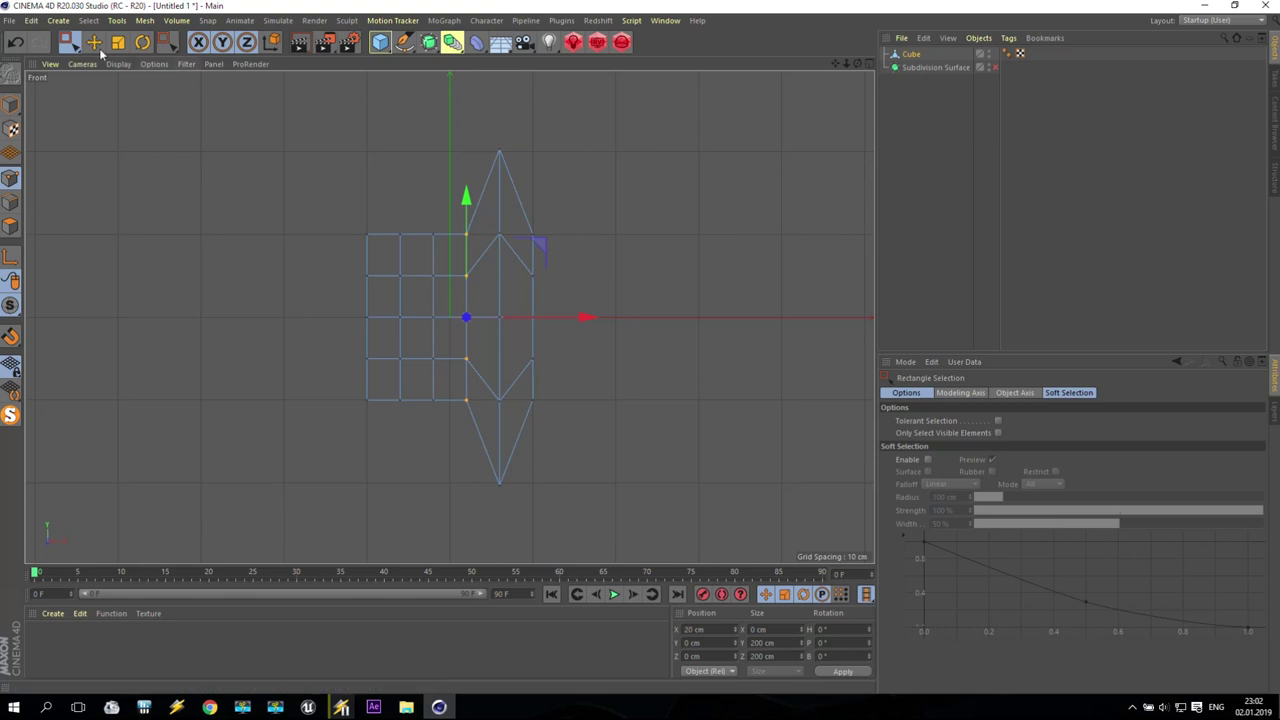
pyautogui.click(118, 42)
pyautogui.moveTo(476, 201); pyautogui.dragTo(474, 130)
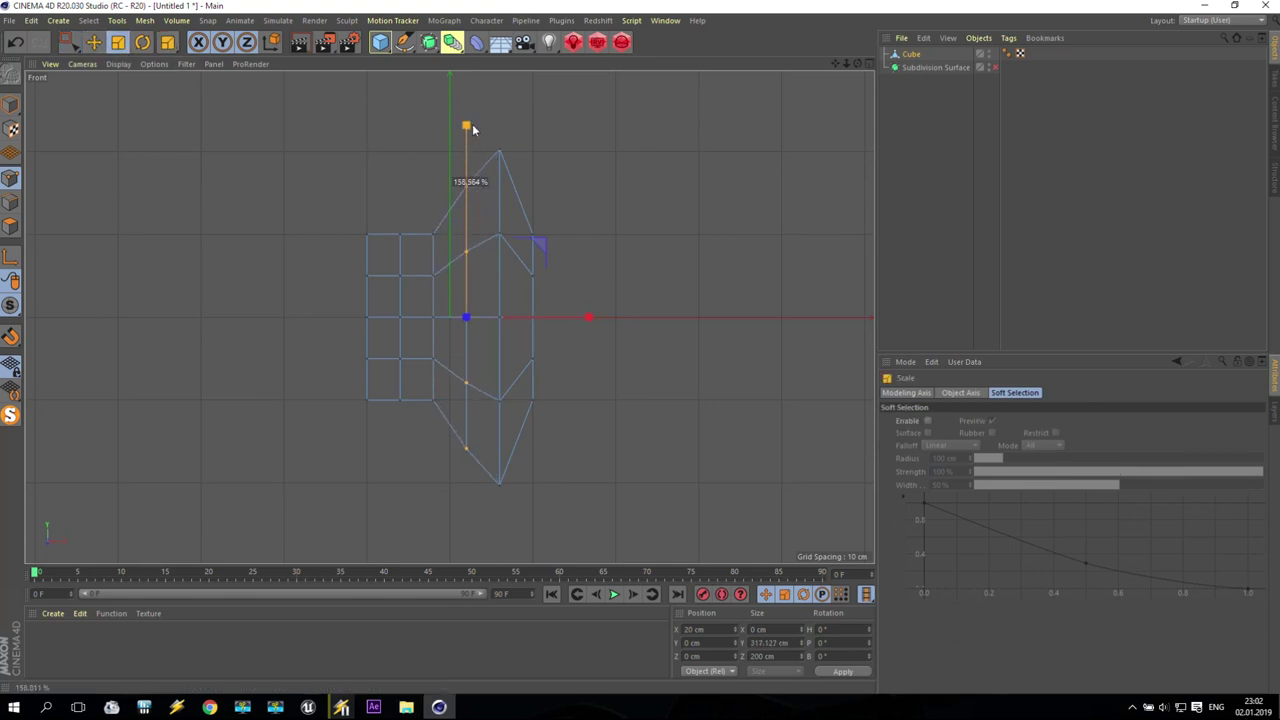
pyautogui.moveTo(473, 128); pyautogui.dragTo(473, 130)
pyautogui.moveTo(466, 194); pyautogui.dragTo(466, 190)
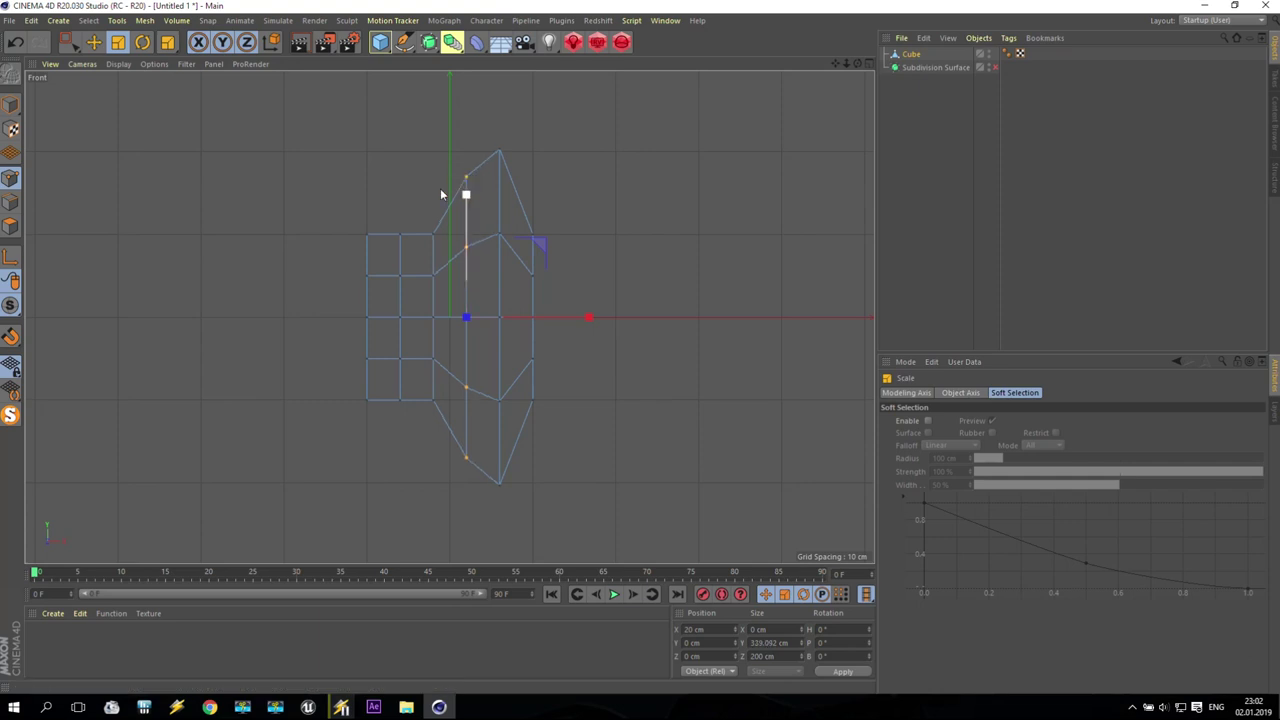
# - Select the cube's leftmost column of points, move it outward along X and scale it down slightly along Y
pyautogui.click(68, 42)
pyautogui.moveTo(329, 219); pyautogui.dragTo(386, 432)
pyautogui.moveTo(460, 327); pyautogui.dragTo(436, 323)
pyautogui.click(118, 42)
pyautogui.moveTo(340, 202); pyautogui.dragTo(341, 213)
# - Select the cube's rightmost column of points and move it inward along X to about 70 cm
pyautogui.click(68, 42)
pyautogui.moveTo(634, 458); pyautogui.dragTo(520, 166)
pyautogui.moveTo(651, 323); pyautogui.dragTo(623, 317)
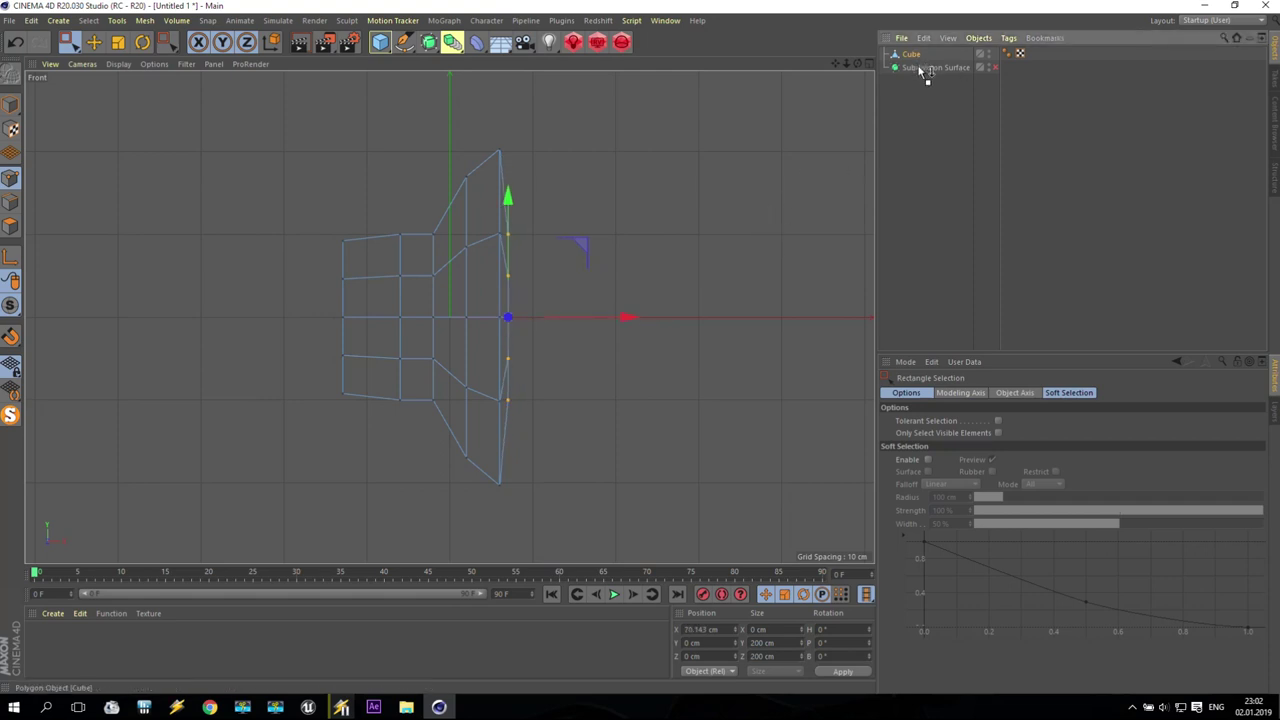
# - Make the cube a child of the Subdivision Surface, enable smoothing and show the speaker in the perspective view
pyautogui.moveTo(921, 69); pyautogui.dragTo(922, 67)
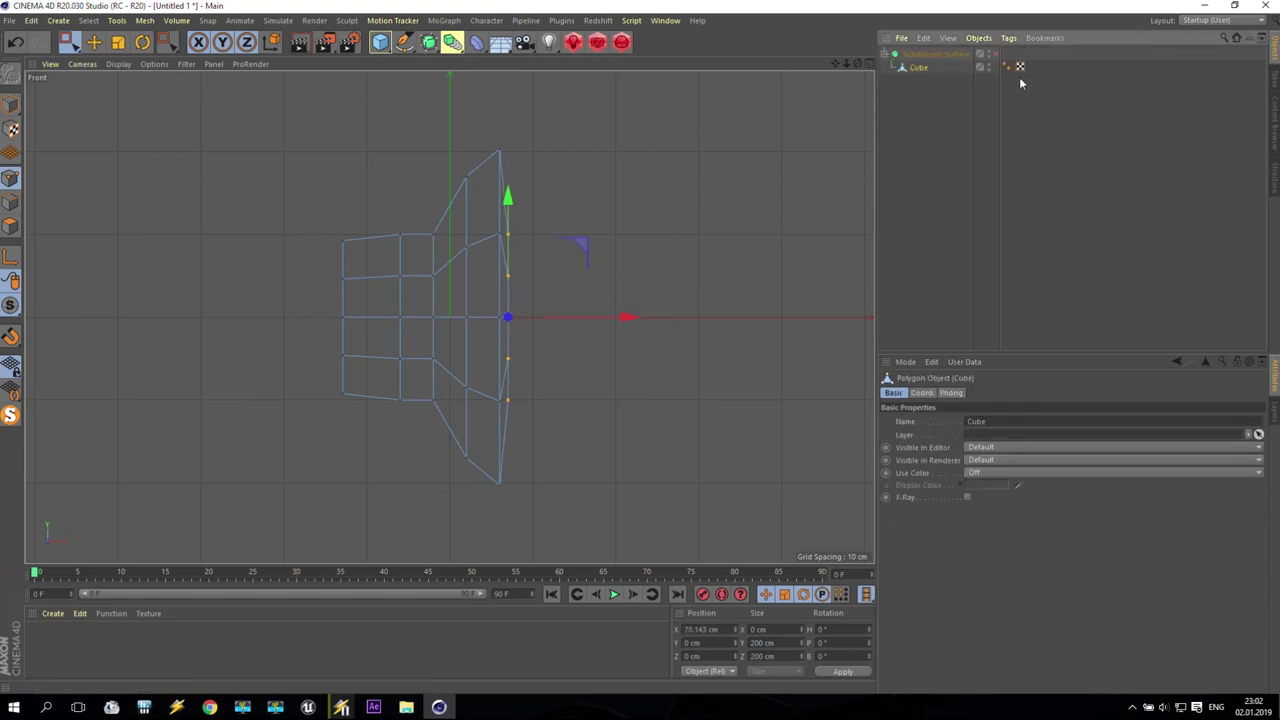
pyautogui.middleClick(709, 257)
pyautogui.middleClick(331, 188)
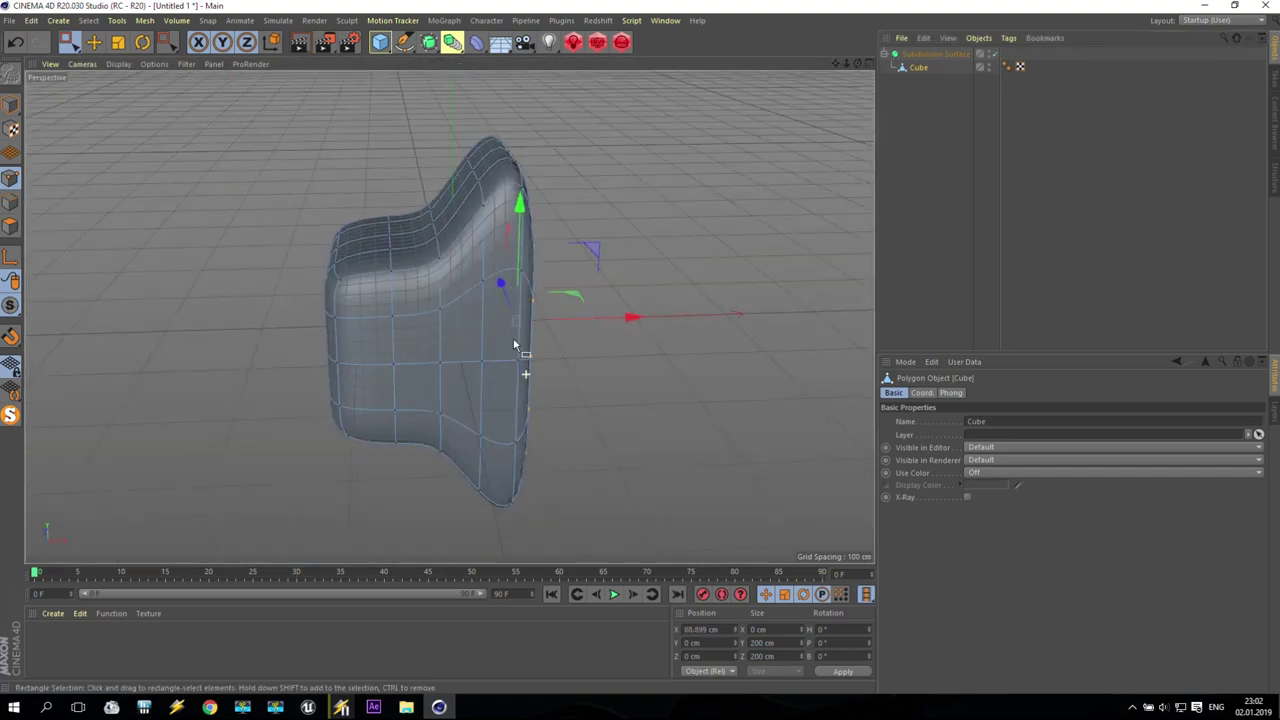
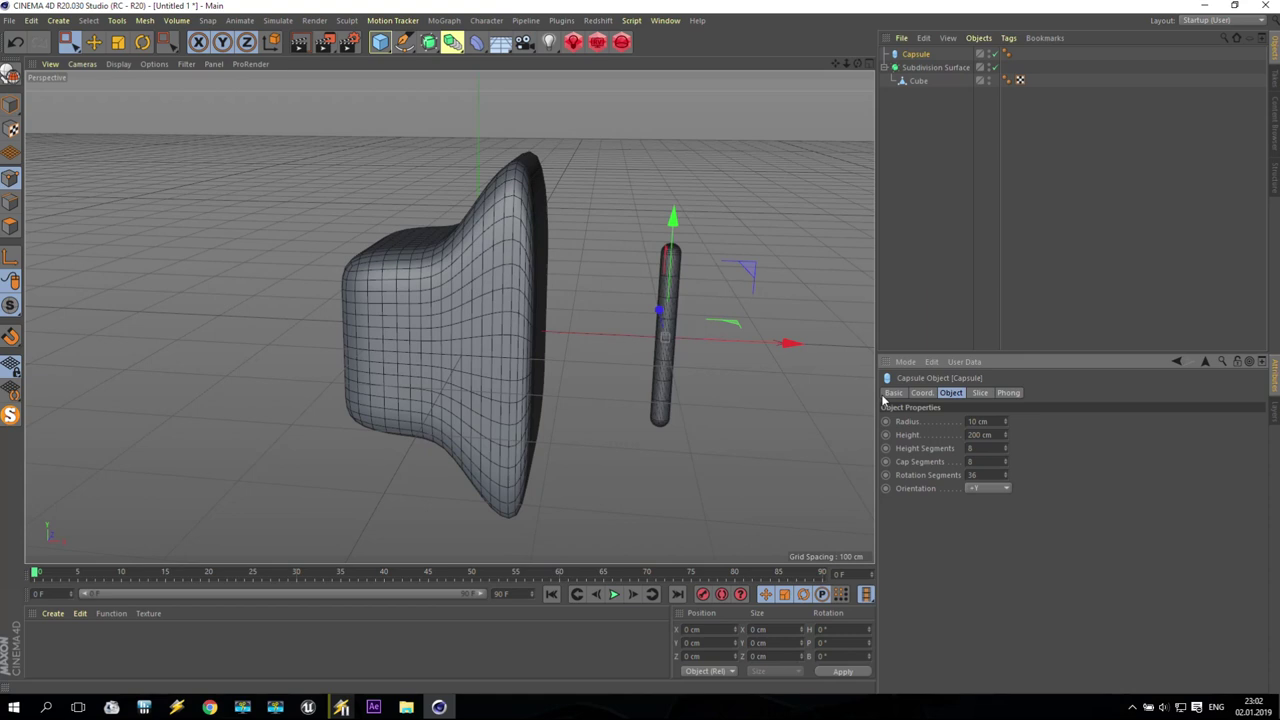
# - Set the capsule's height to 400 cm and its height segments to 24
pyautogui.moveTo(1005, 440); pyautogui.dragTo(1005, 418)
pyautogui.write('400')
pyautogui.press('Return')
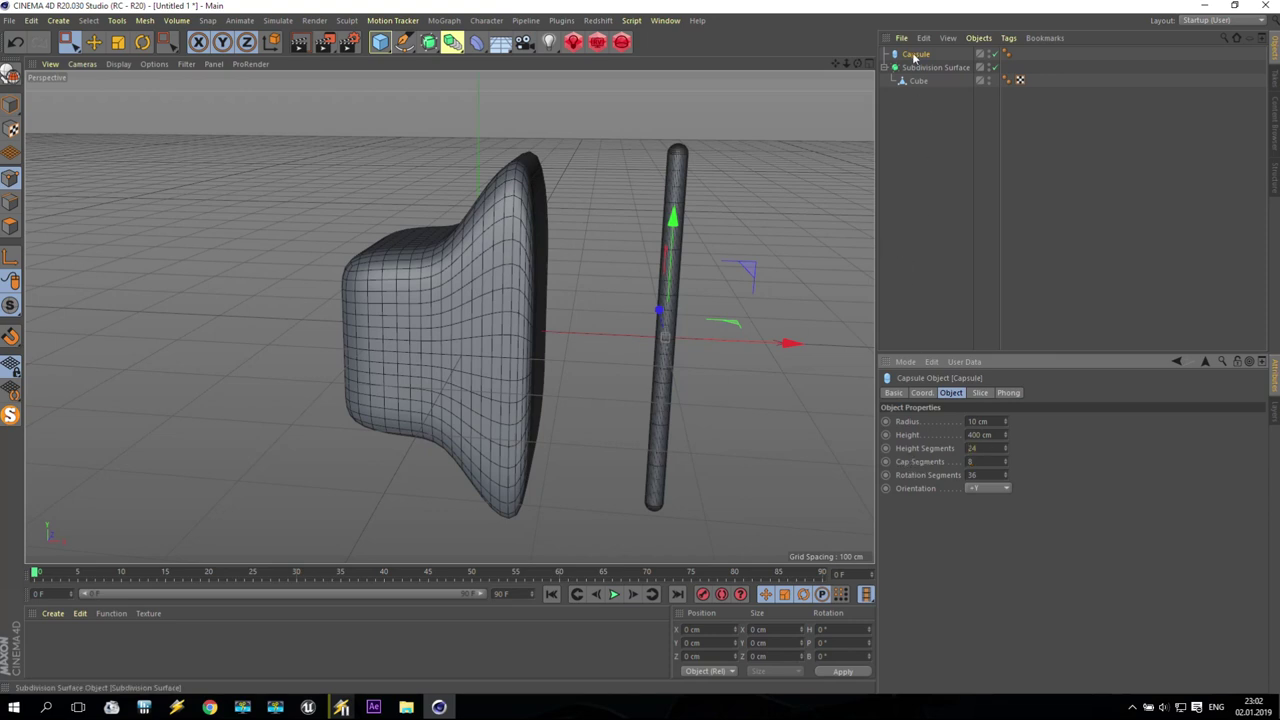
# - Add a Bend deformer as the capsule's child, fit it to the parent and set its strength to 180°
pyautogui.moveTo(485, 52); pyautogui.dragTo(523, 57)
pyautogui.moveTo(910, 55); pyautogui.dragTo(916, 67)
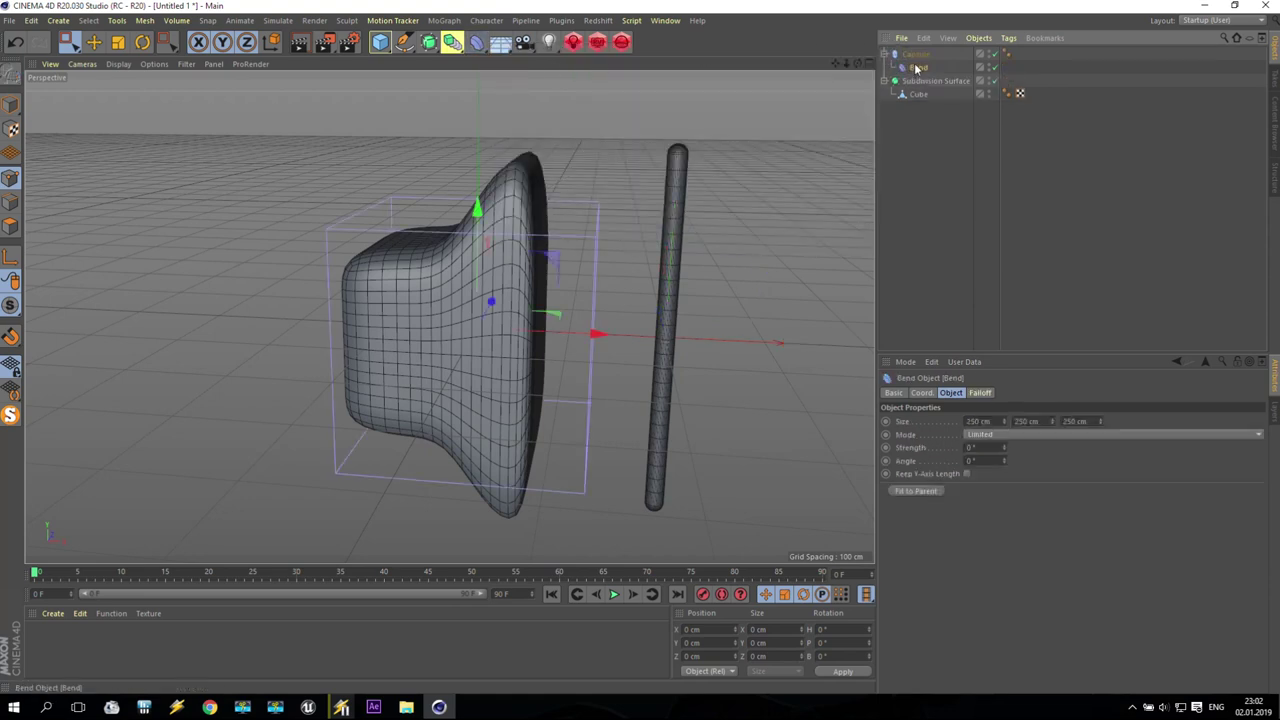
pyautogui.click(915, 492)
pyautogui.moveTo(1008, 449)
pyautogui.mouseDown()
pyautogui.moveTo(1090, 449)
pyautogui.moveTo(1008, 449)
pyautogui.mouseUp()
pyautogui.doubleClick(980, 447)
pyautogui.write('180')
pyautogui.press('Return')
pyautogui.scroll(-2, 699, 445)
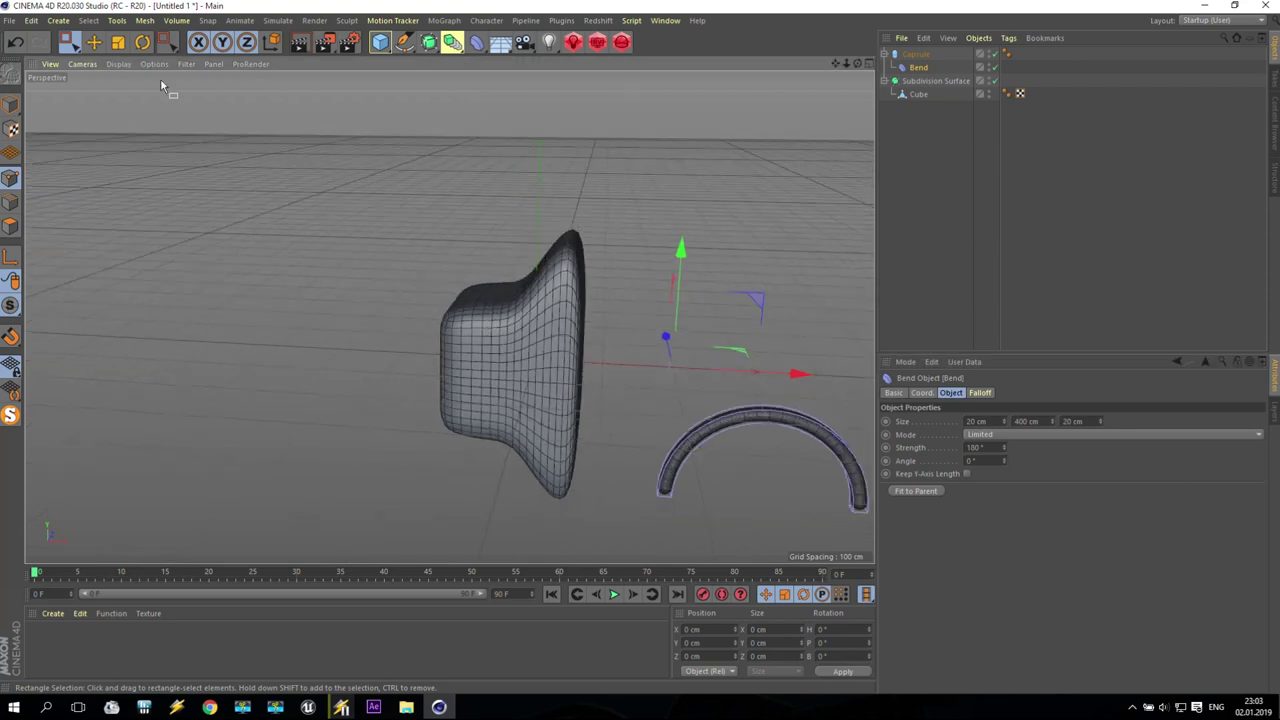
# - Rotate the bent capsule 90° so the arc opens toward the speaker, and raise it level with the speaker's centre
pyautogui.click(915, 53)
pyautogui.click(142, 42)
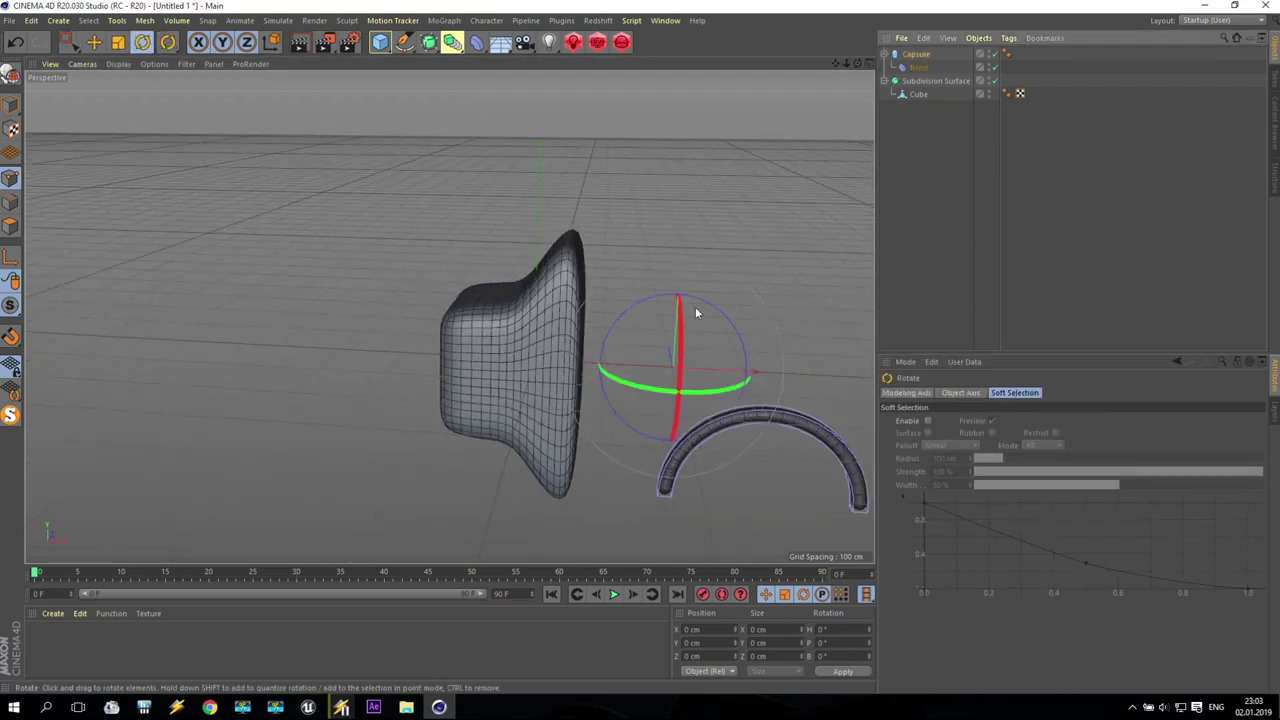
pyautogui.moveTo(717, 309); pyautogui.dragTo(811, 465)
pyautogui.click(93, 42)
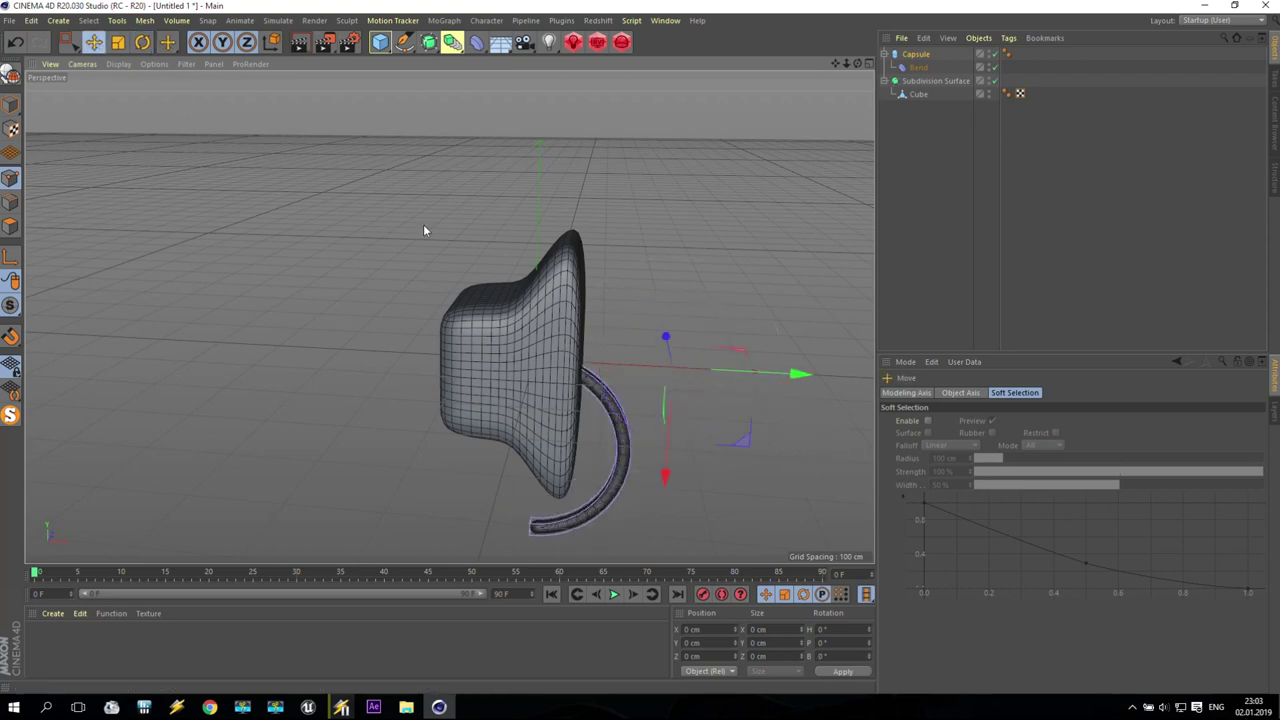
pyautogui.moveTo(670, 458); pyautogui.dragTo(670, 376)
# - Duplicate the bent capsule farther from the speaker and set the copy's height to 600 cm
pyautogui.moveTo(784, 288); pyautogui.dragTo(861, 290)
pyautogui.keyDown('alt'); pyautogui.moveTo(815, 88); pyautogui.dragTo(806, 294); pyautogui.keyUp('alt')
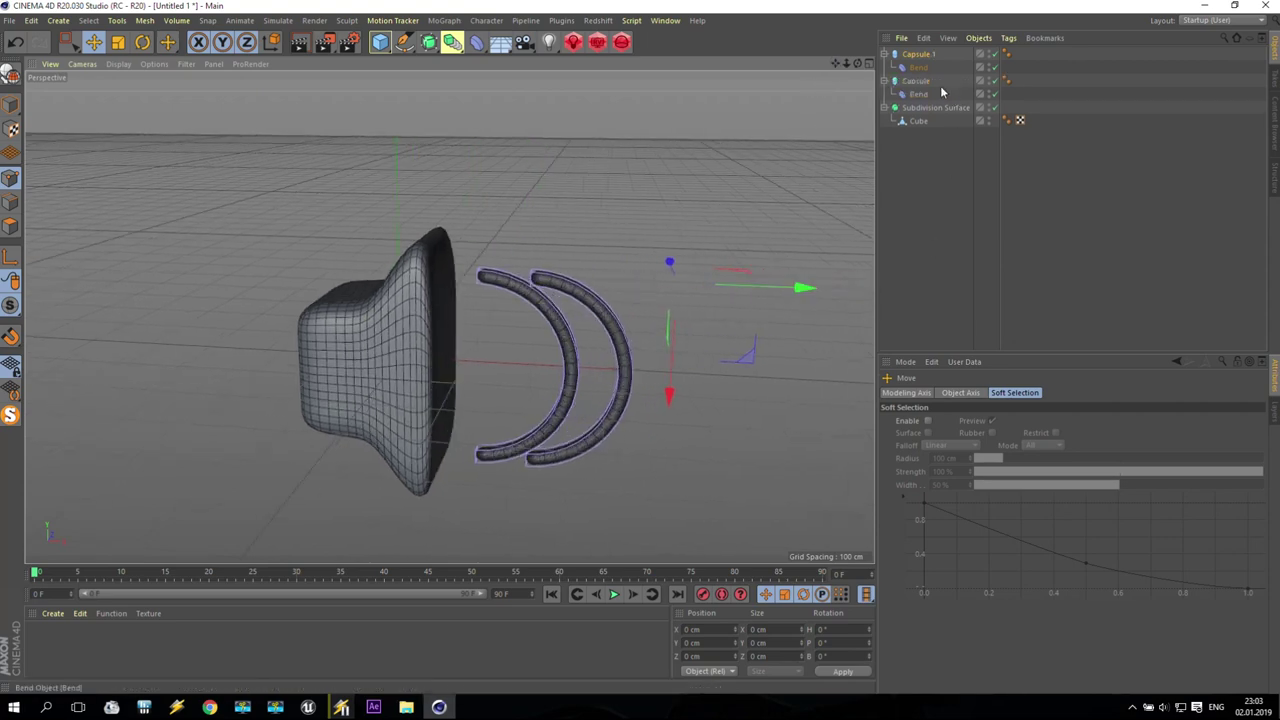
pyautogui.click(918, 54)
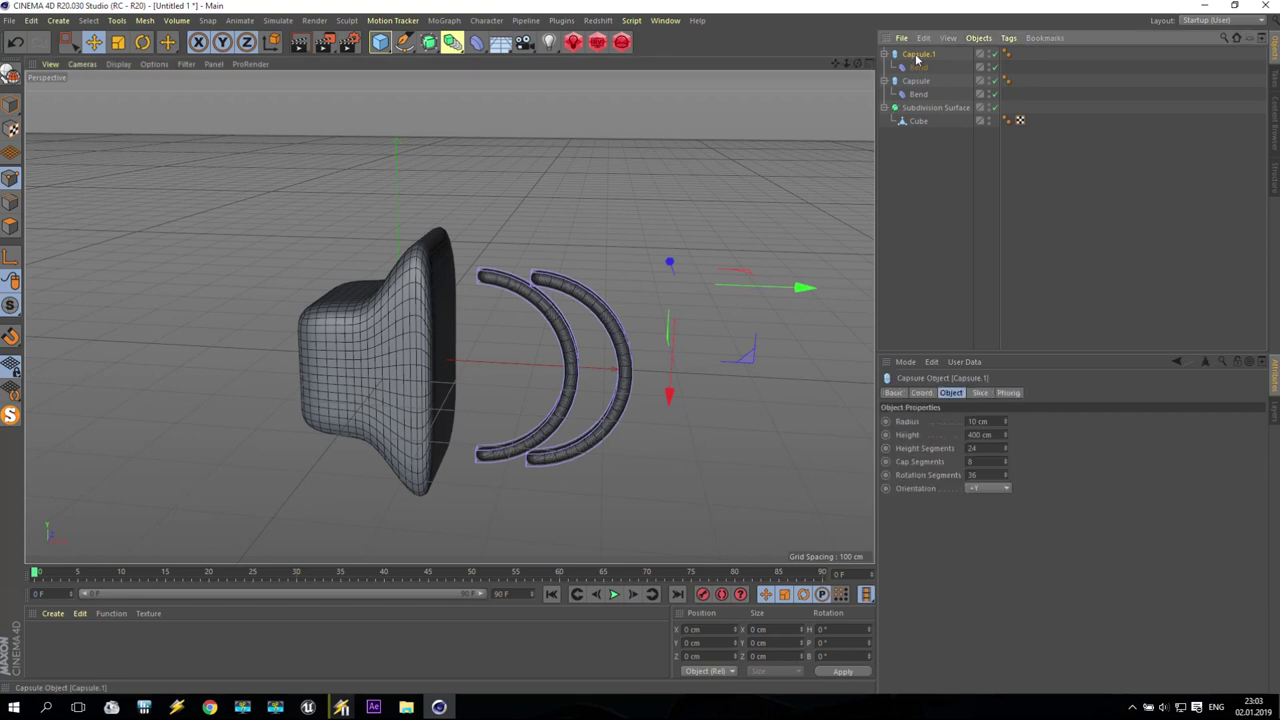
pyautogui.click(997, 435)
pyautogui.write('6')
pyautogui.press('Return')
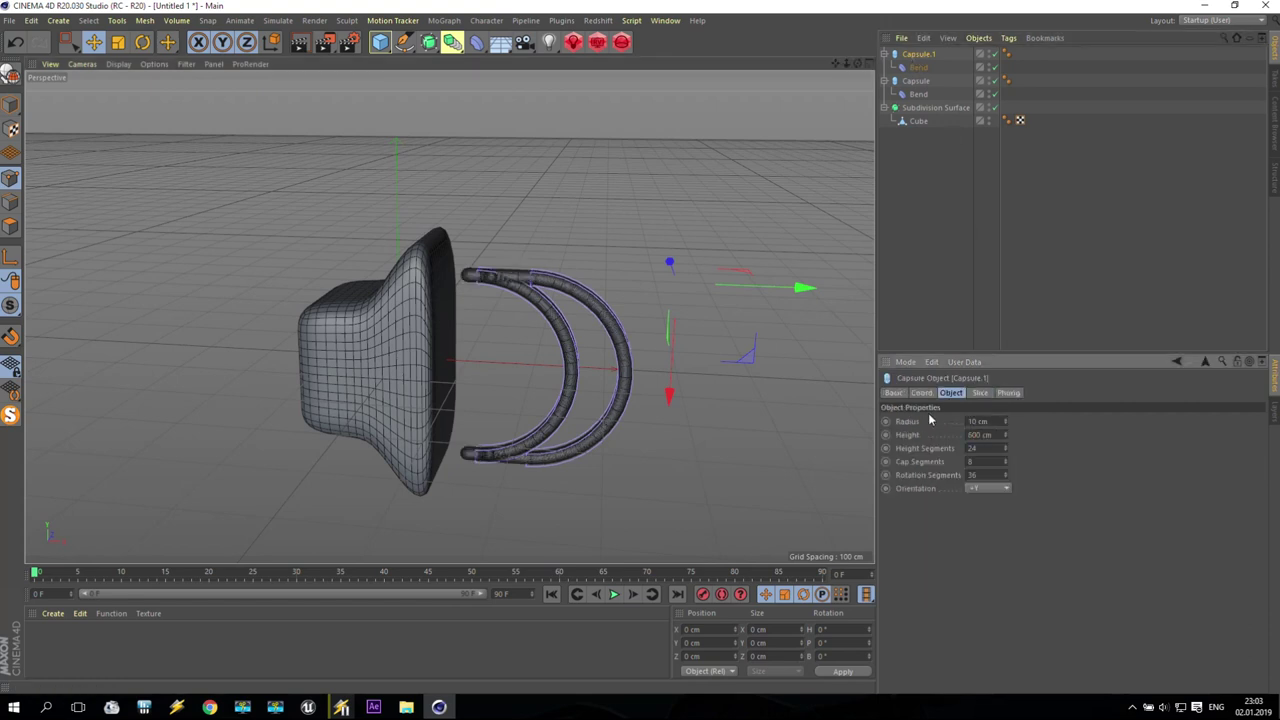
# - Fit the copy's Bend deformer to its parent and move the larger arc up to centre it around the first
pyautogui.click(918, 67)
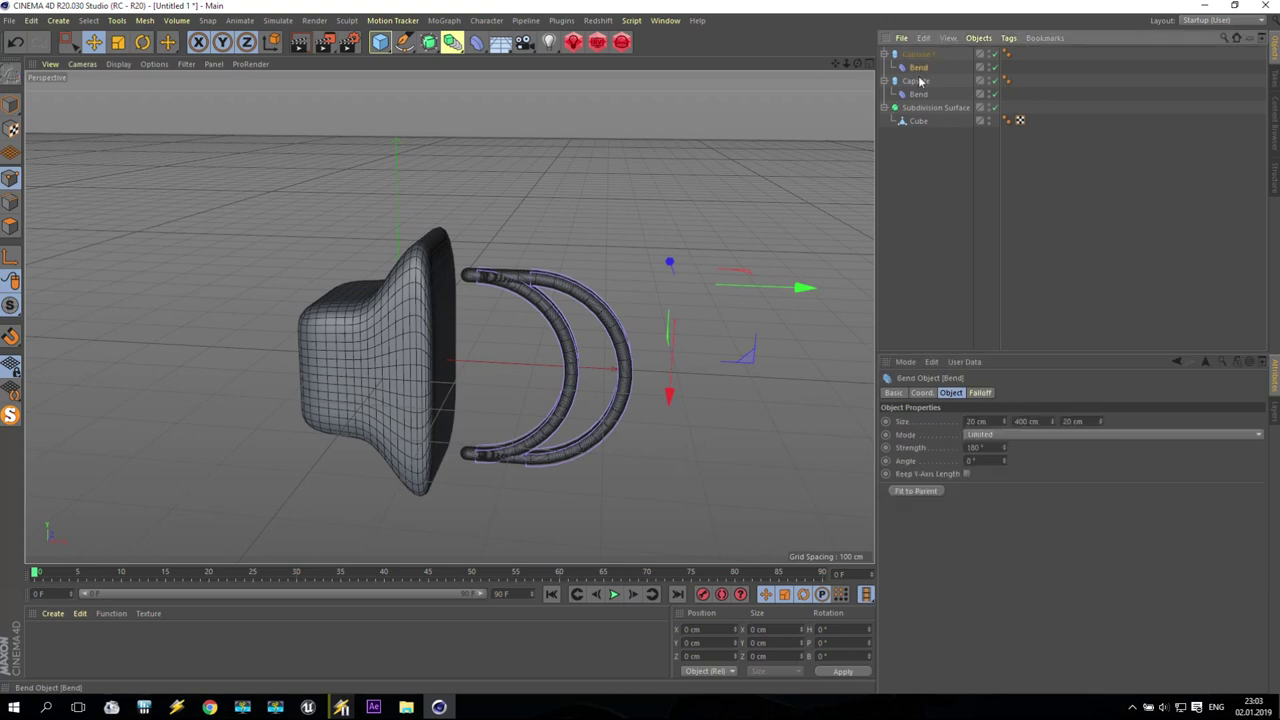
pyautogui.click(918, 491)
pyautogui.moveTo(669, 394)
pyautogui.mouseDown()
pyautogui.moveTo(672, 378)
pyautogui.moveTo(673, 404)
pyautogui.mouseUp()
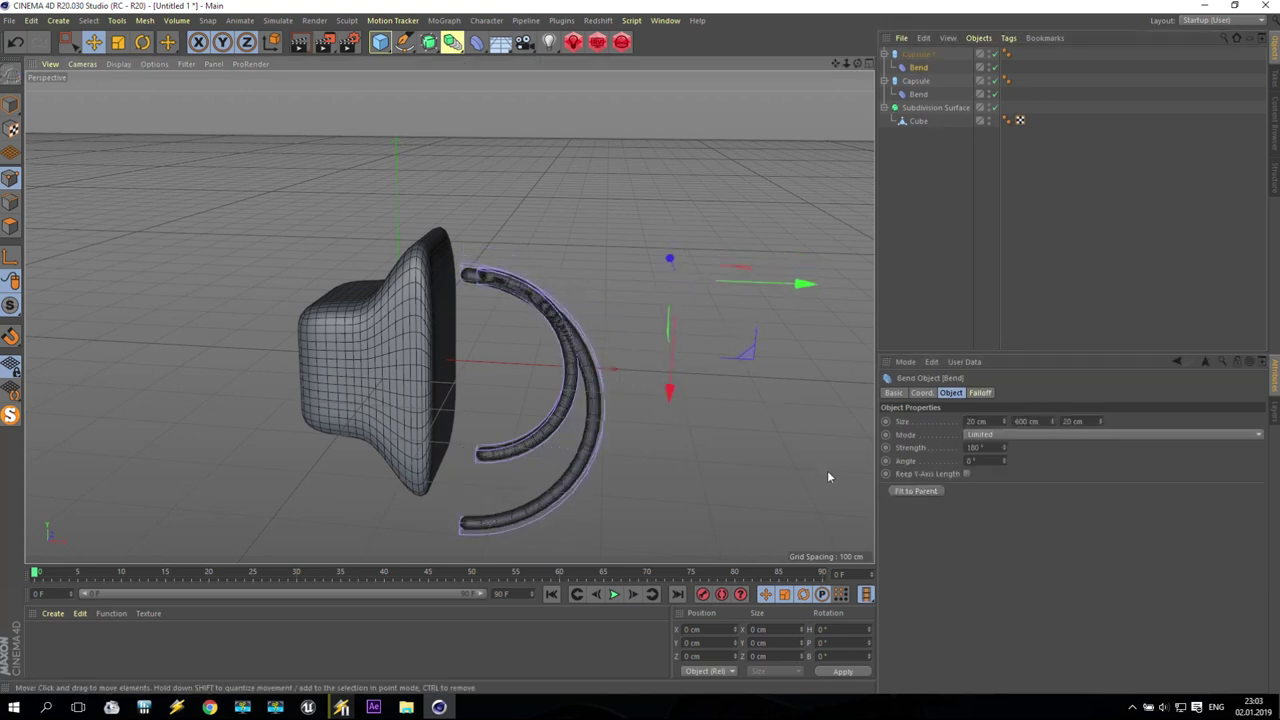
pyautogui.click(903, 491)
pyautogui.click(917, 55)
pyautogui.moveTo(671, 394); pyautogui.dragTo(686, 360)
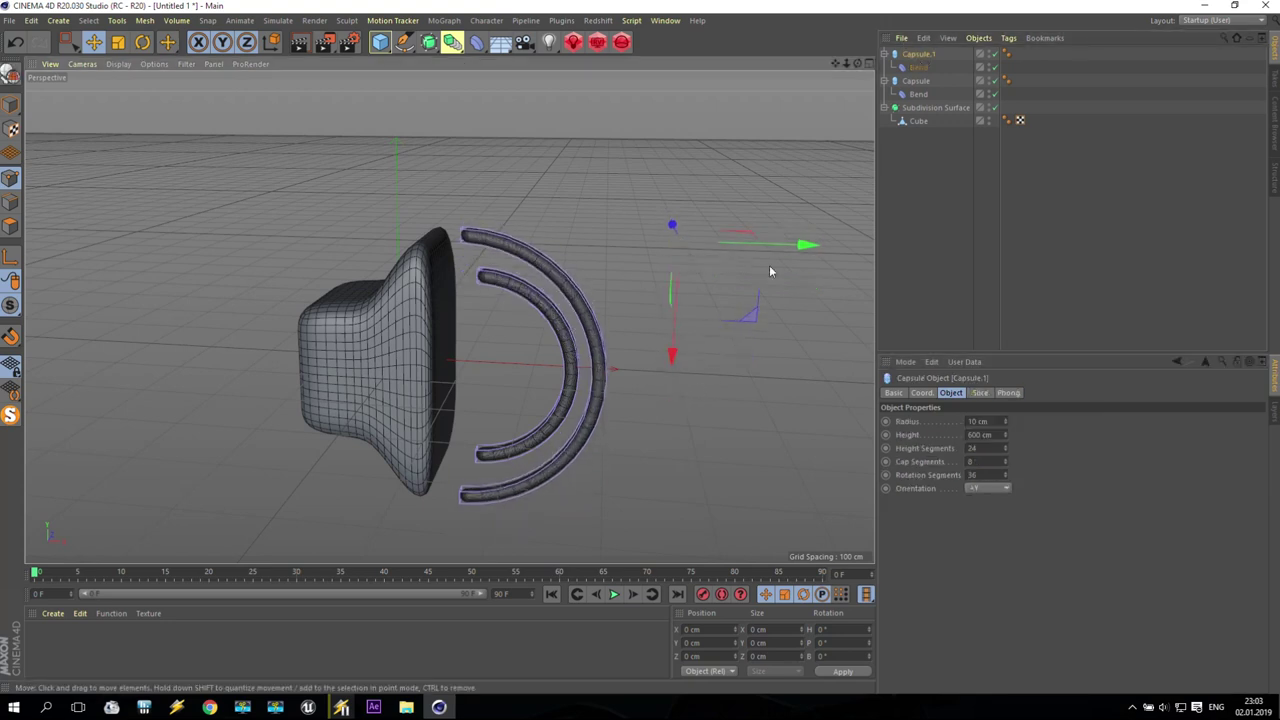
# - Shift the 600 cm capsule slightly outward, duplicate it farther out and set the new copy's height to 800 cm
pyautogui.moveTo(809, 246); pyautogui.dragTo(882, 247)
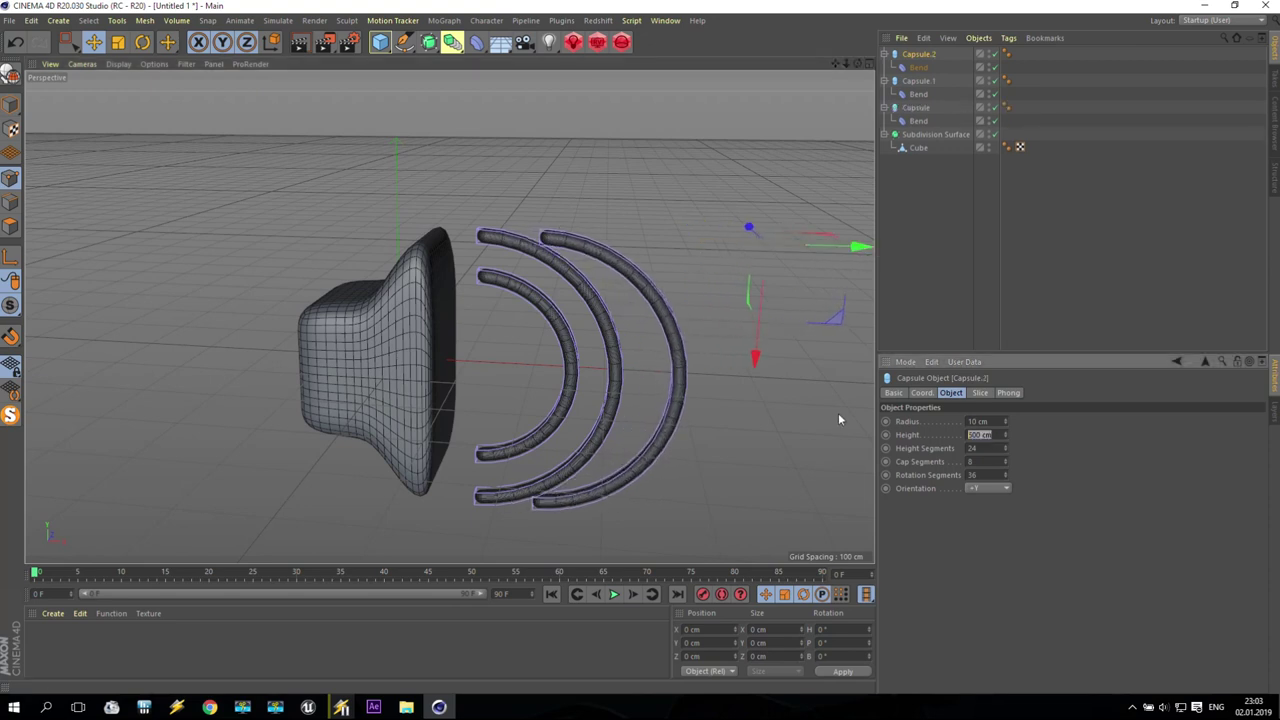
pyautogui.write('800')
pyautogui.press('Return')
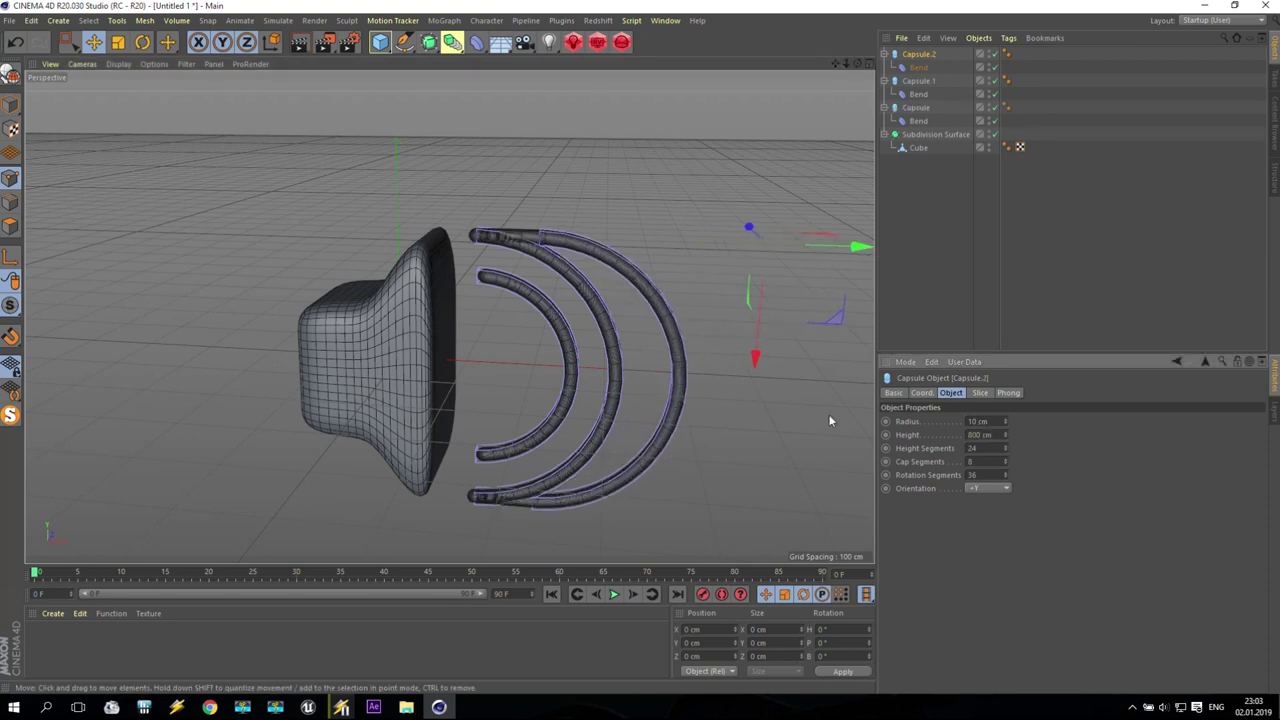
# - Fit the third capsule's Bend deformer to its parent and raise the arc about 64 cm to centre it around the others
pyautogui.click(918, 67)
pyautogui.click(930, 487)
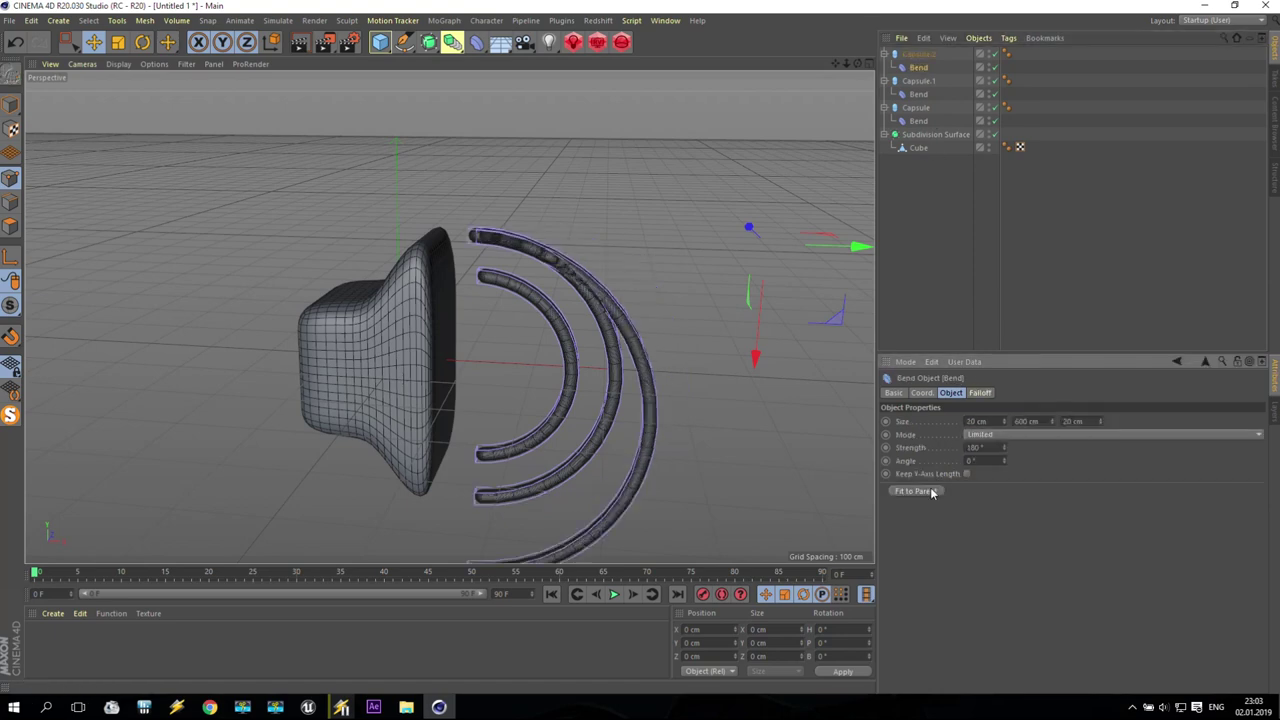
pyautogui.click(918, 54)
pyautogui.moveTo(759, 344); pyautogui.dragTo(763, 306)
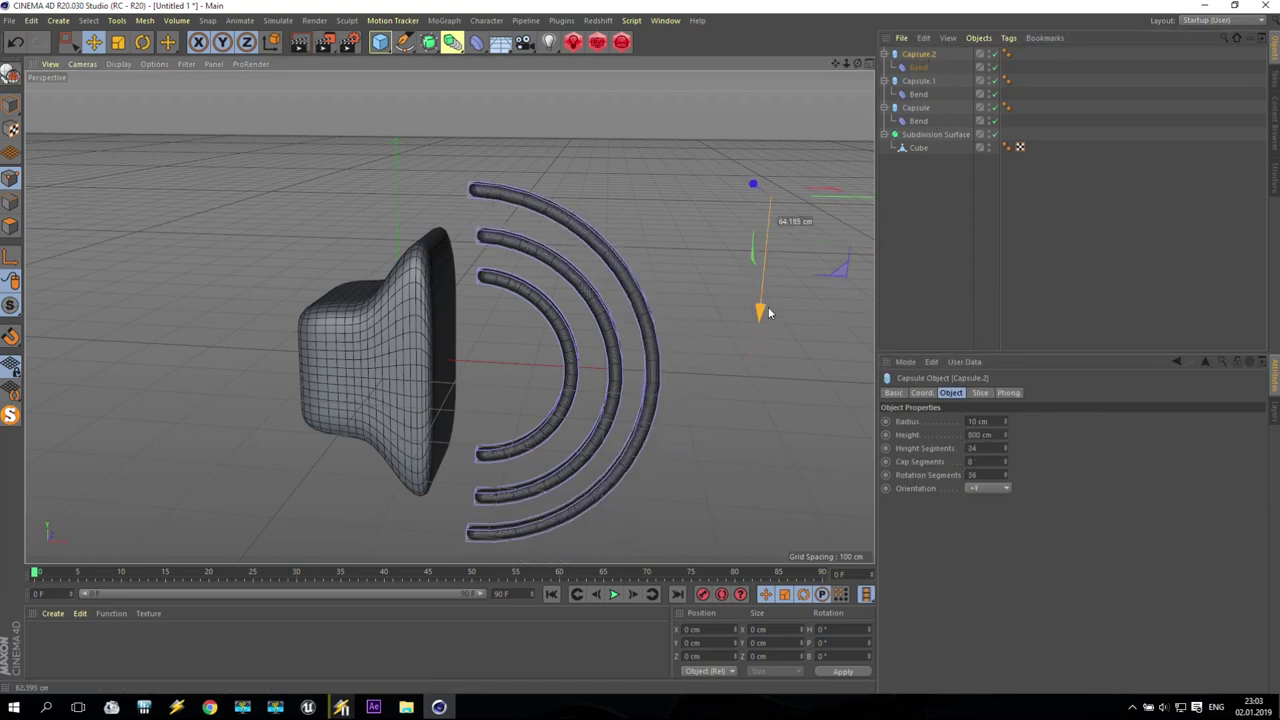
# - In the front view, align the outermost arc's open ends with those of the two inner arcs
pyautogui.middleClick(582, 335)
pyautogui.middleClick(580, 364)
pyautogui.scroll(-4, 686, 471)
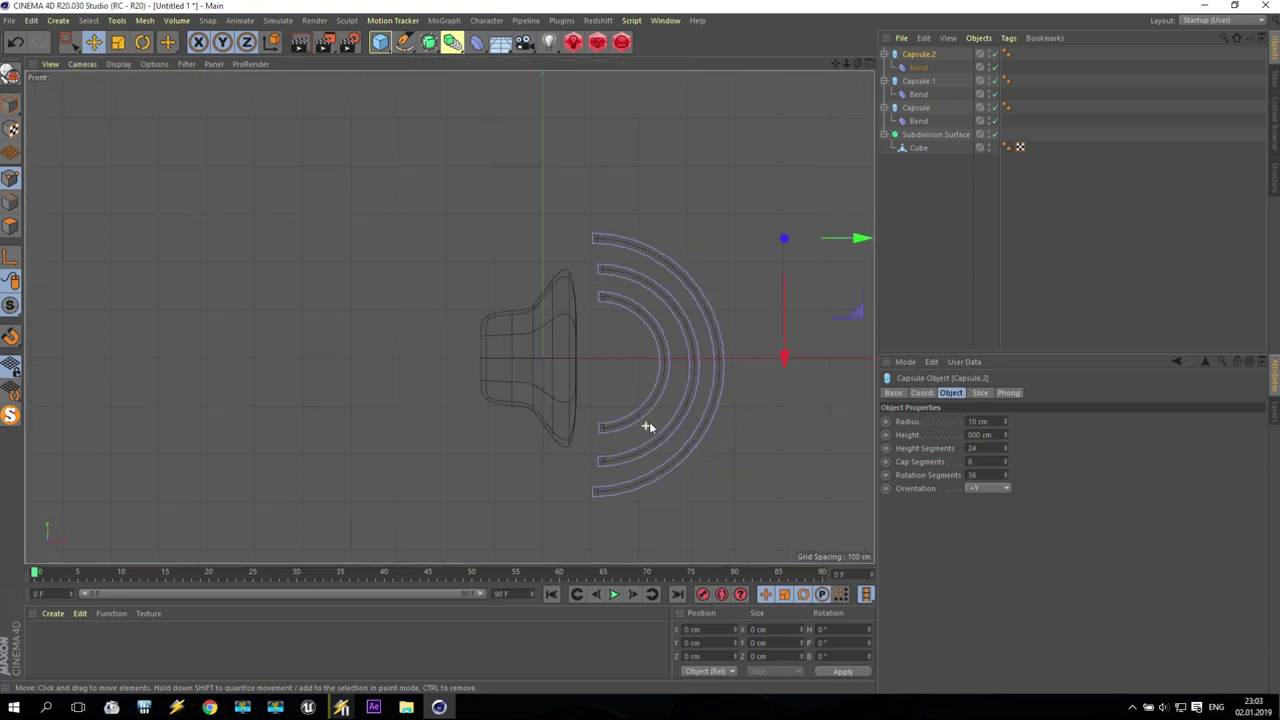
pyautogui.moveTo(836, 63); pyautogui.dragTo(710, 231)
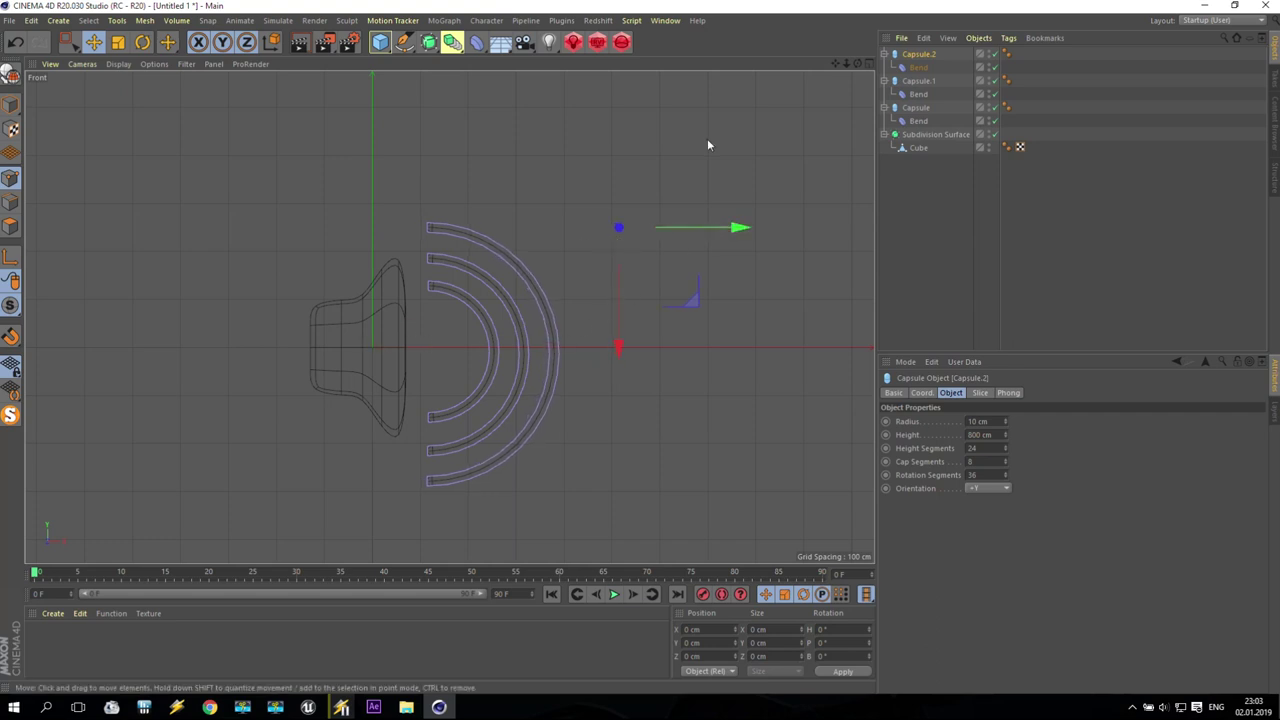
# - Scale the speaker to about 1.47 in X and Y and position it beside the arcs at about X -23.7 cm, Y -8.4 cm
pyautogui.click(922, 134)
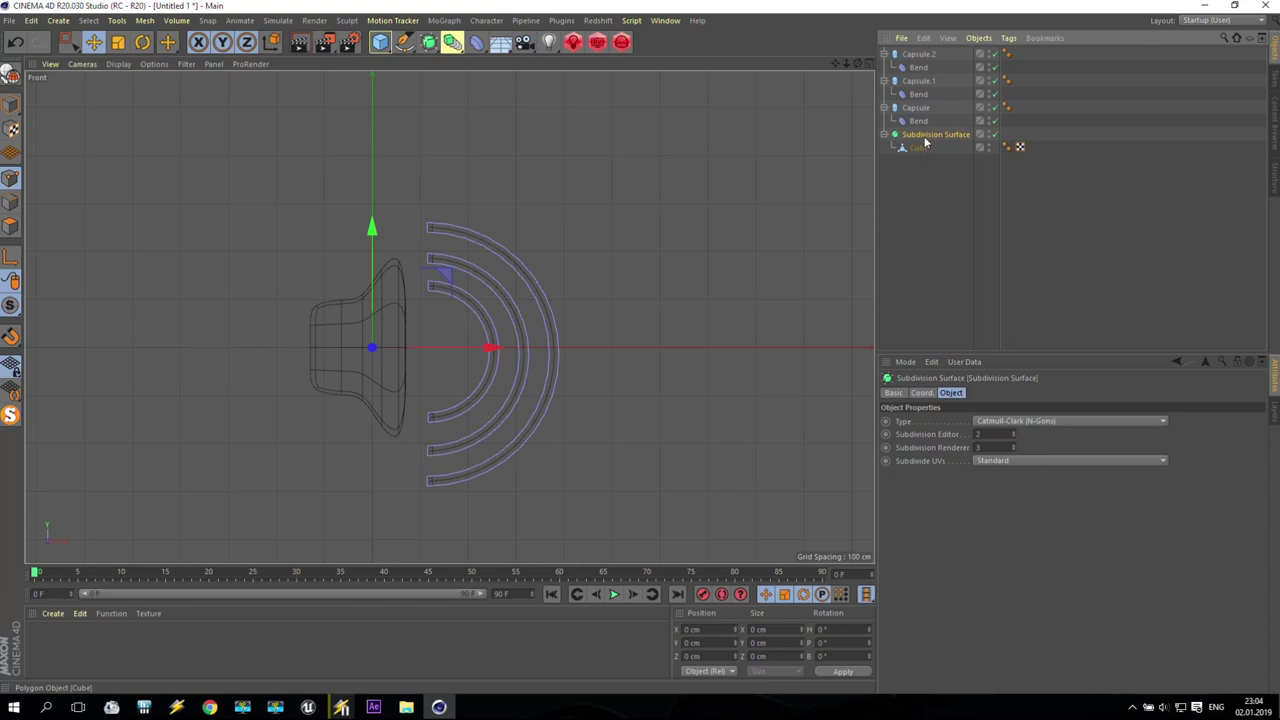
pyautogui.click(922, 392)
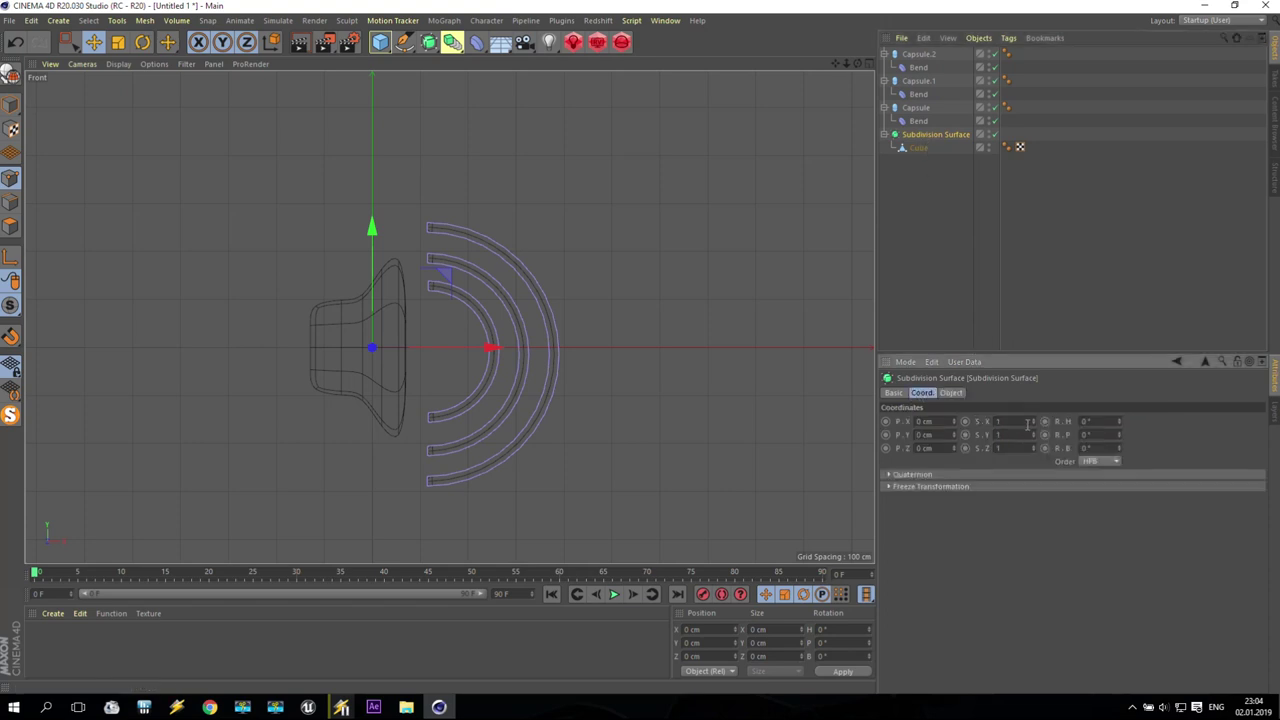
pyautogui.moveTo(1043, 421)
pyautogui.mouseDown()
pyautogui.moveTo(1043, 395)
pyautogui.moveTo(1043, 418)
pyautogui.mouseUp()
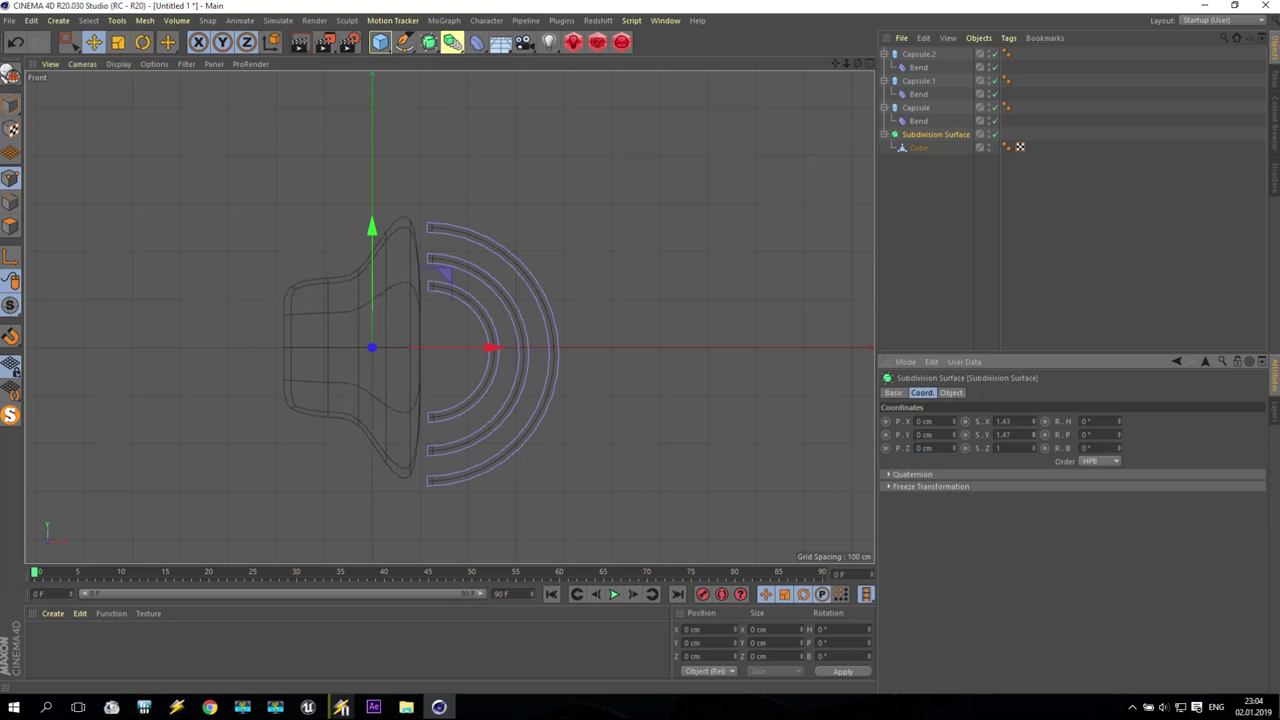
pyautogui.moveTo(490, 350); pyautogui.dragTo(446, 349)
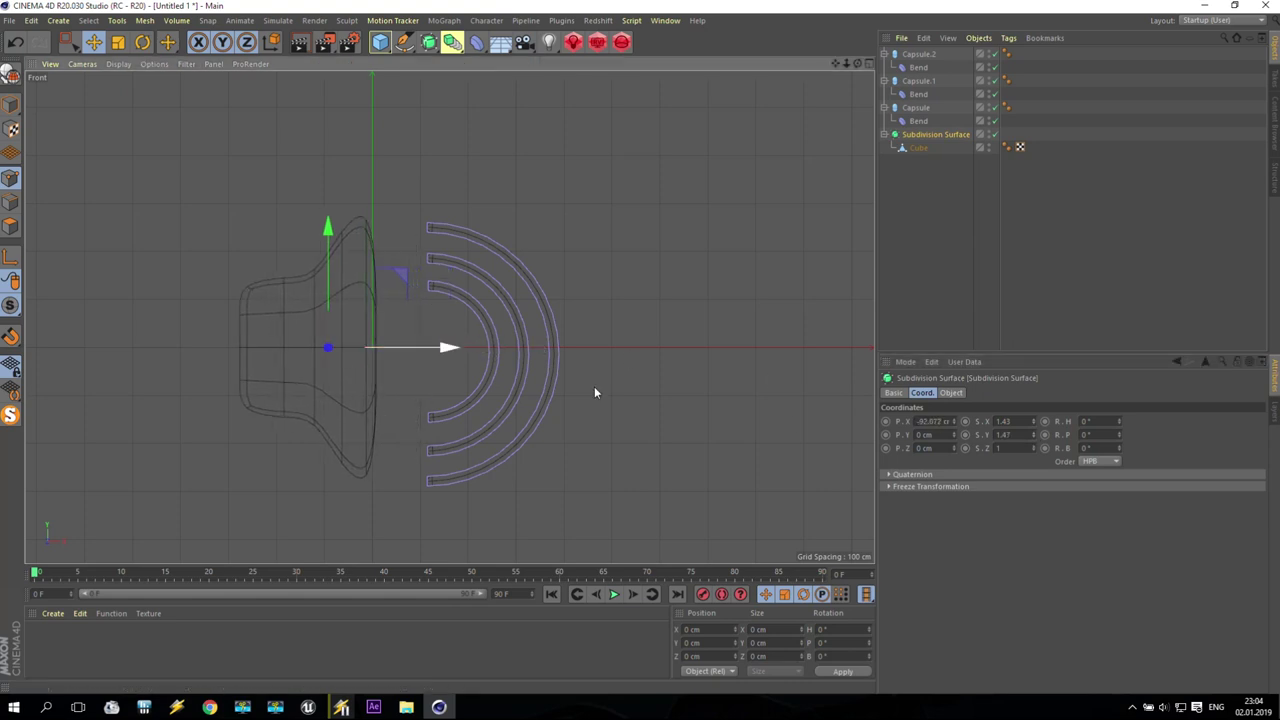
pyautogui.moveTo(1035, 421); pyautogui.dragTo(1035, 404)
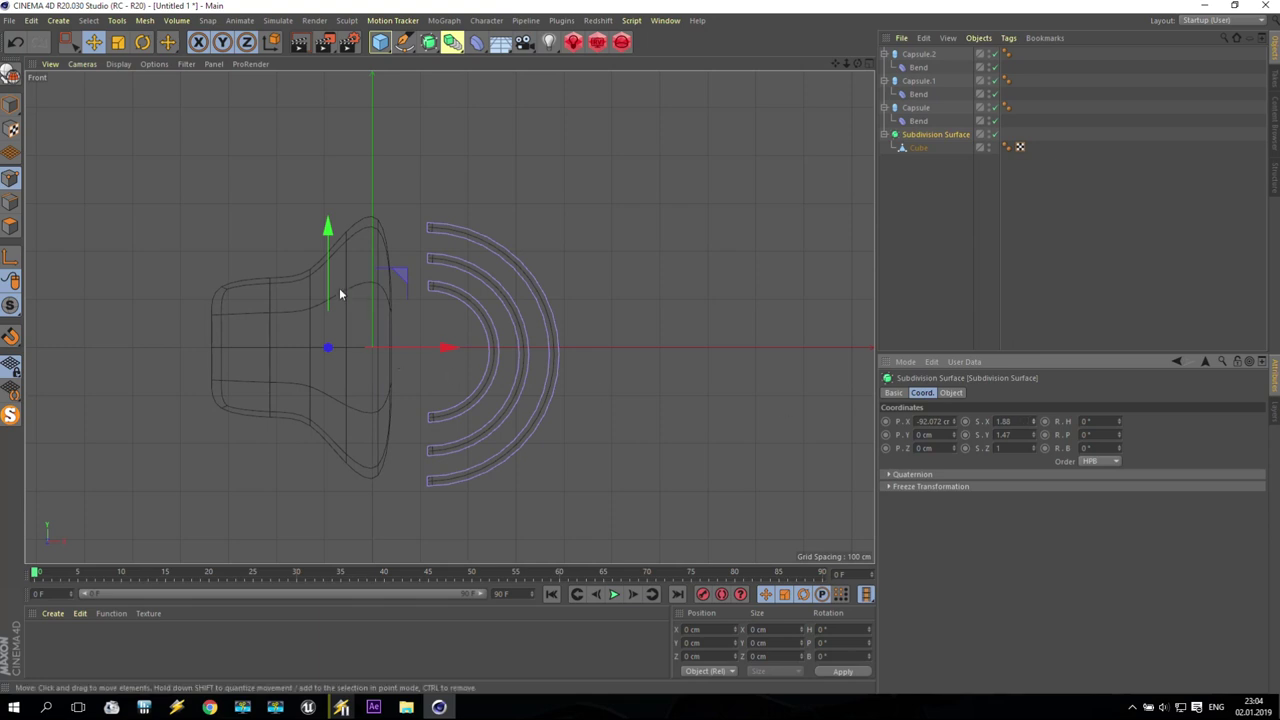
pyautogui.moveTo(327, 279); pyautogui.dragTo(326, 293)
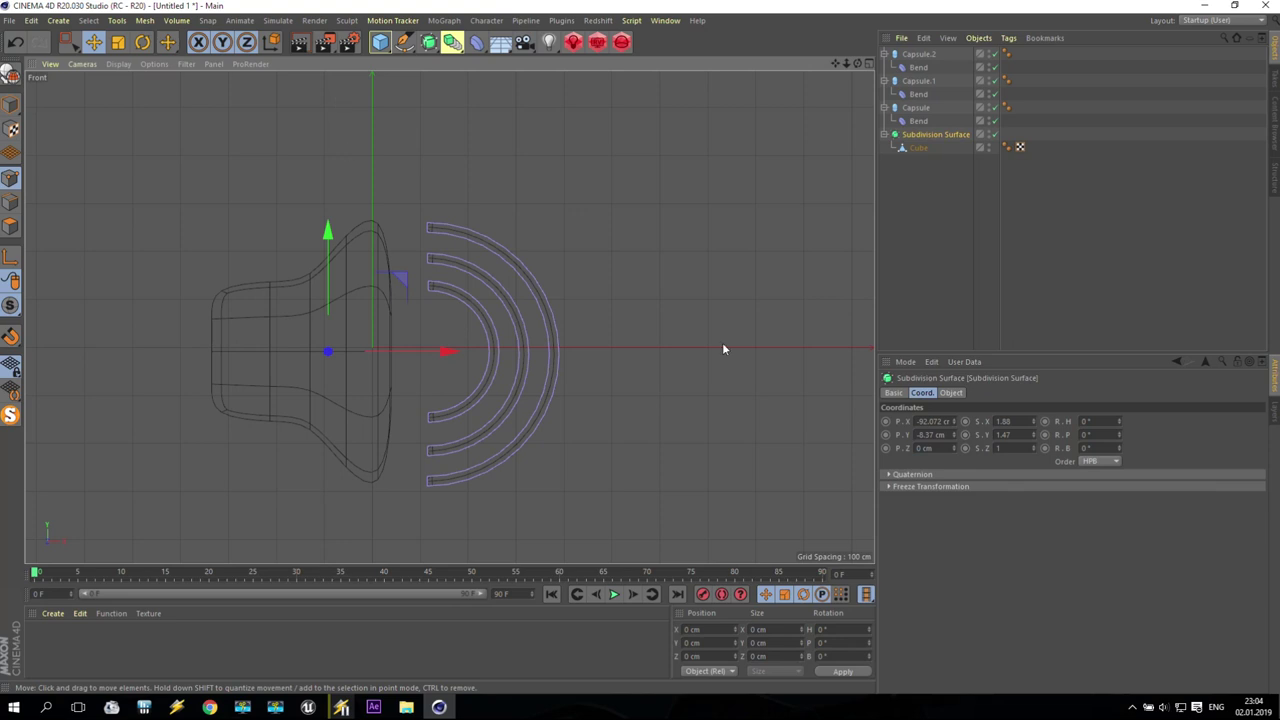
pyautogui.moveTo(1035, 425); pyautogui.dragTo(1035, 436)
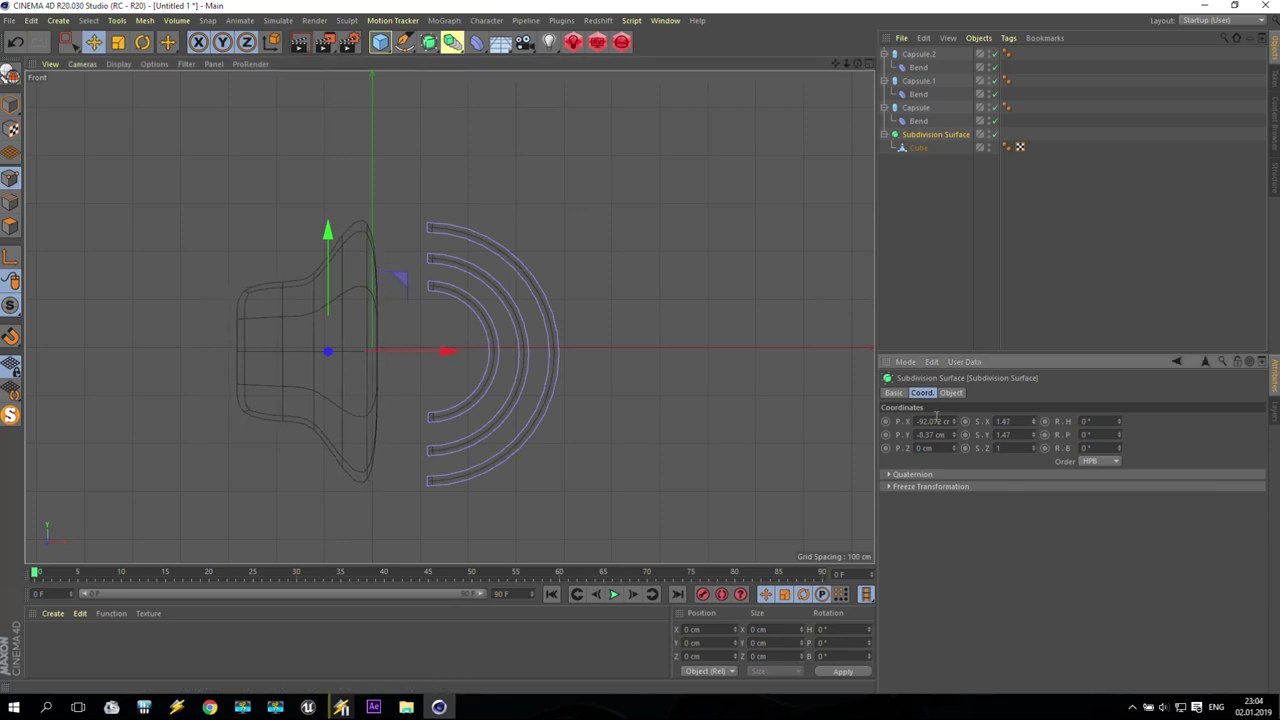
pyautogui.moveTo(449, 350); pyautogui.dragTo(477, 354)
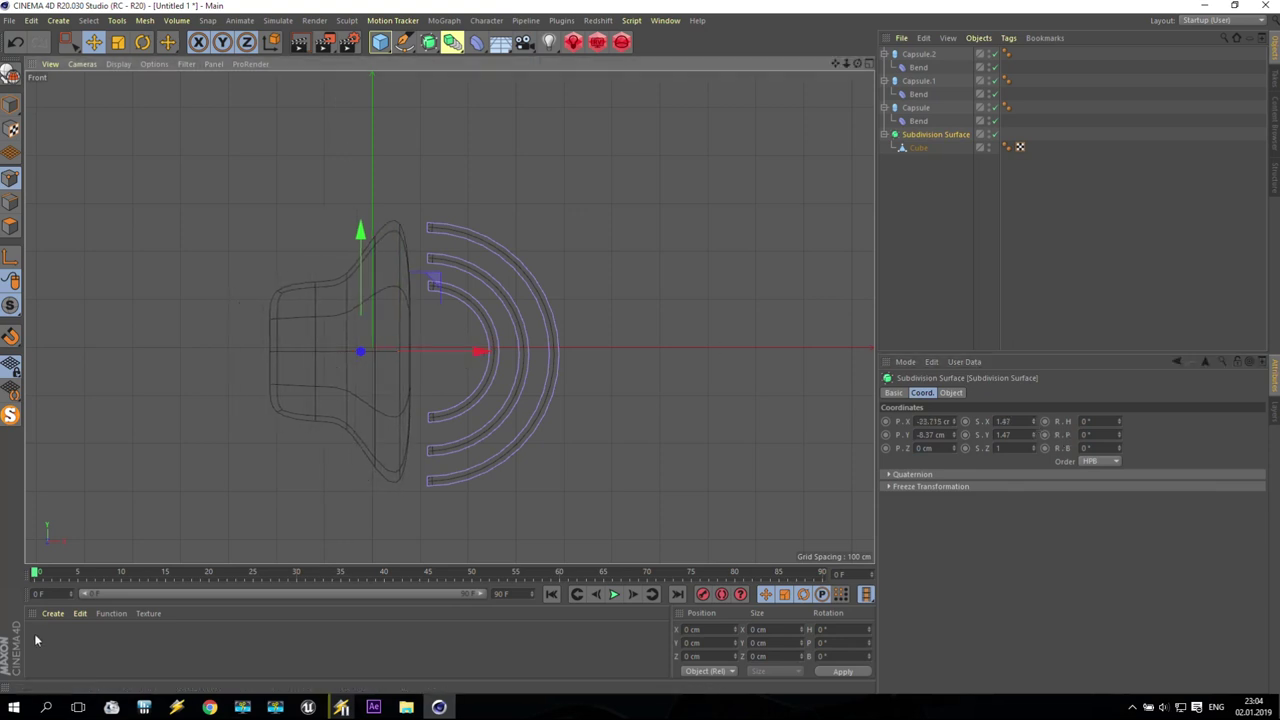
# - Create a new material and set its colour to bright green with hue 116°, saturation 100% and value 100%
pyautogui.doubleClick(62, 650)
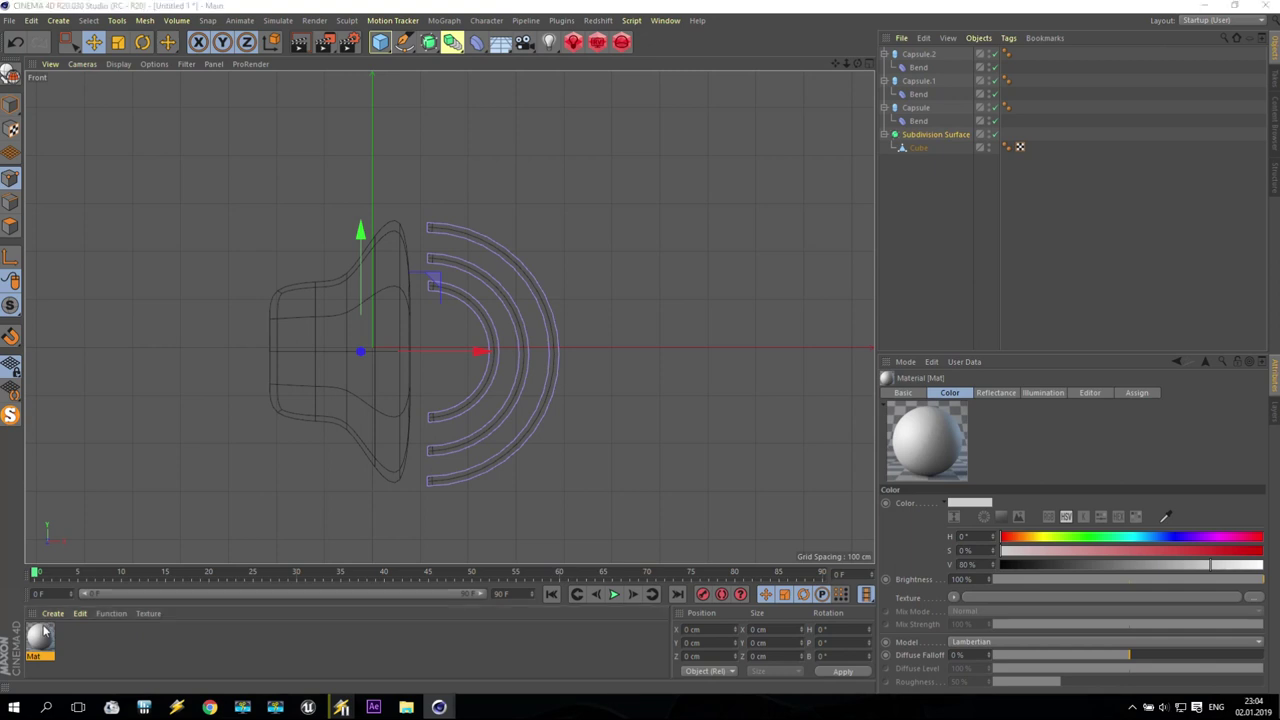
pyautogui.doubleClick(42, 635)
pyautogui.click(481, 170)
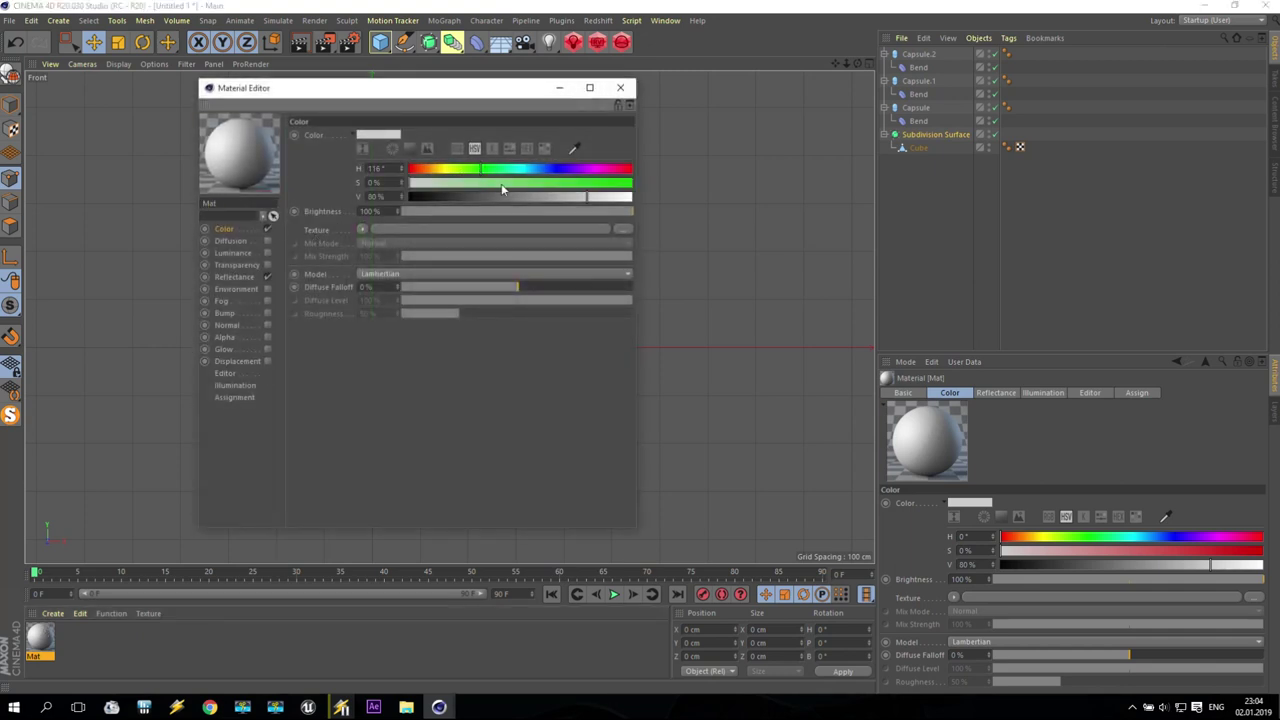
pyautogui.click(629, 182)
pyautogui.click(629, 196)
pyautogui.click(620, 87)
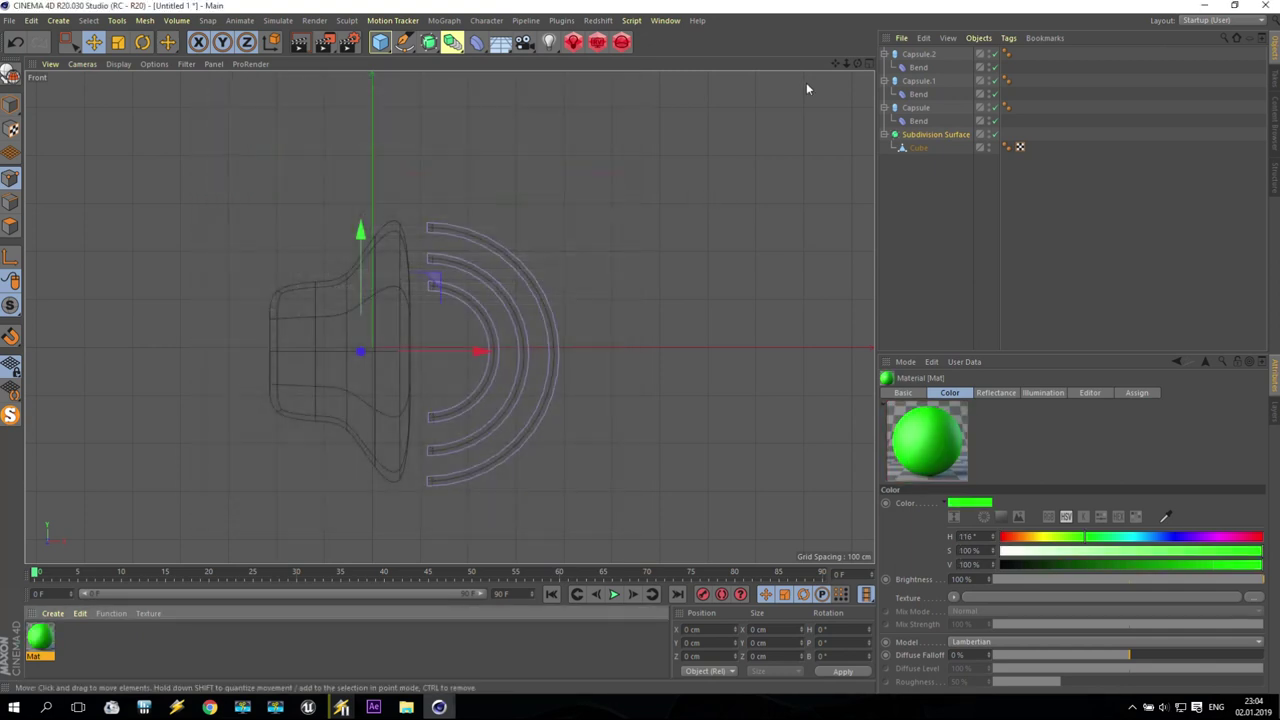
# - Group the speaker and all three arcs under one null and apply the green material to the group
pyautogui.click(920, 54)
pyautogui.keyDown('shift'); pyautogui.click(930, 134); pyautogui.keyUp('shift')
pyautogui.keyDown('shift'); pyautogui.click(917, 148); pyautogui.keyUp('shift')
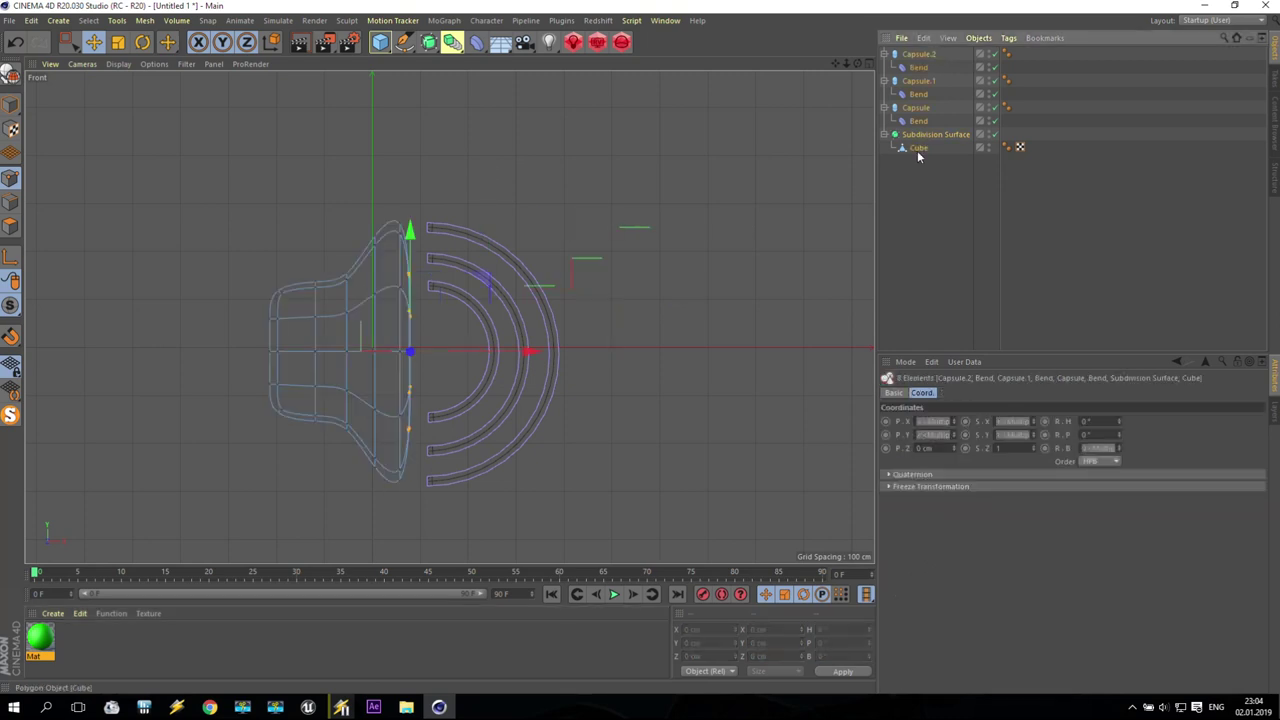
pyautogui.hotkey('alt', 'g')
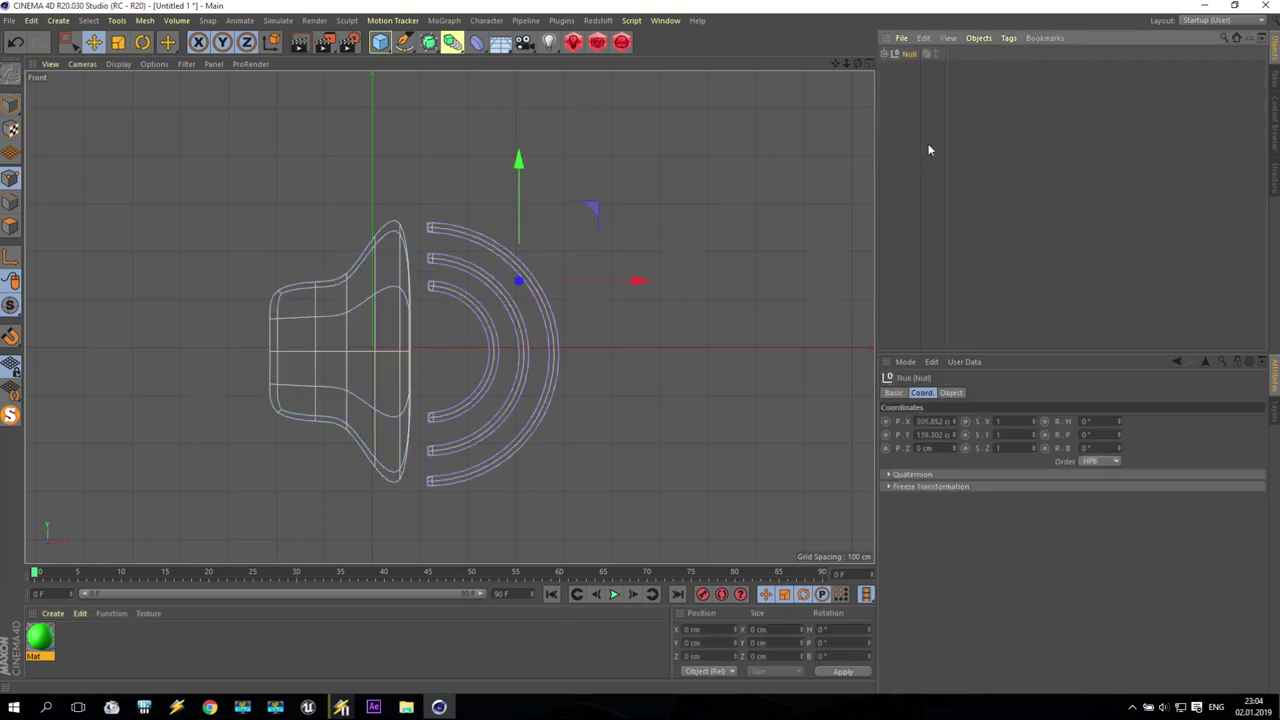
pyautogui.moveTo(55, 631); pyautogui.dragTo(825, 101)
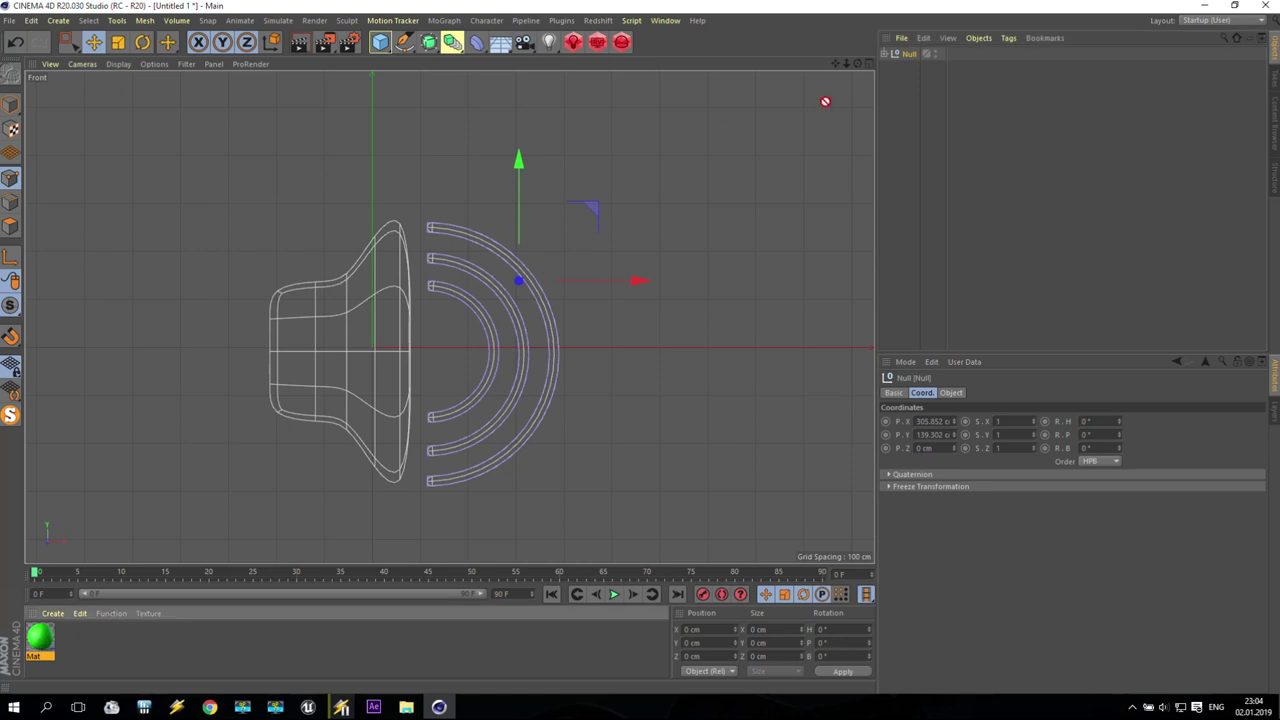
pyautogui.moveTo(917, 52); pyautogui.dragTo(903, 57)
# - Add the Sketch and Toon effect to the render settings and check its shading options
pyautogui.click(348, 42)
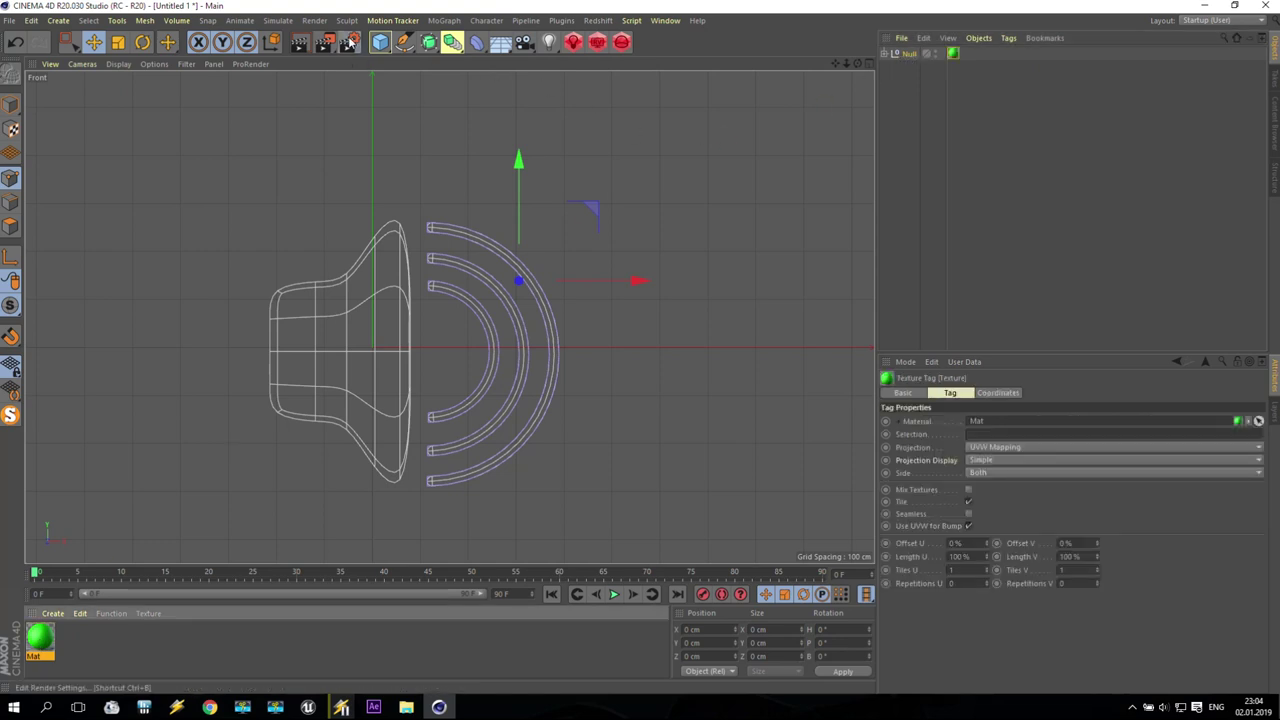
pyautogui.click(455, 60)
pyautogui.click(380, 265)
pyautogui.click(431, 600)
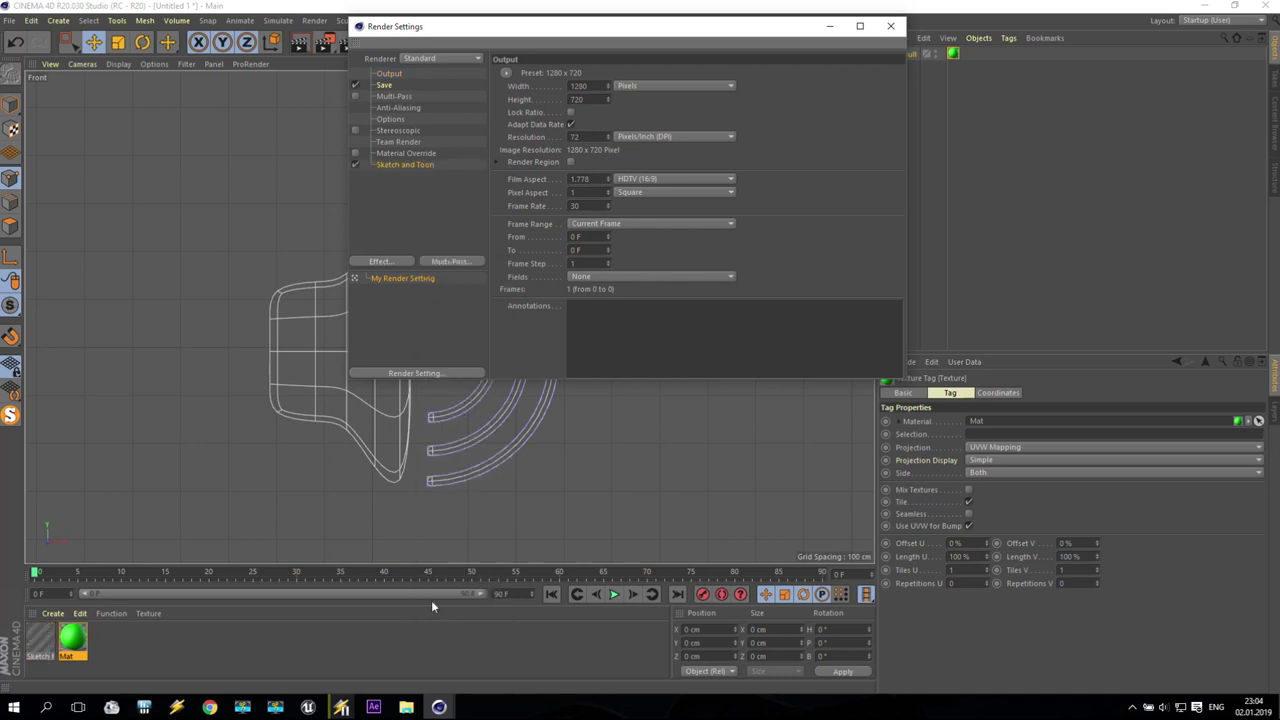
pyautogui.click(730, 73)
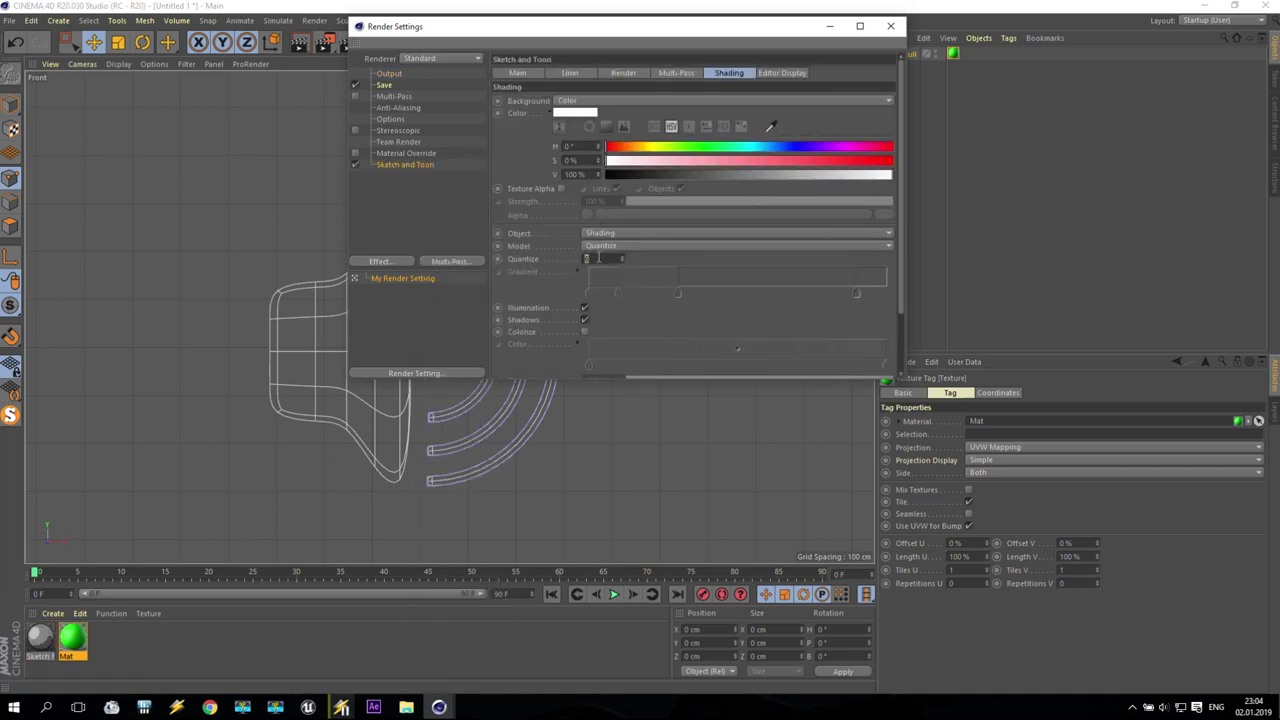
pyautogui.click(889, 27)
# - Render a preview of the green speaker and arcs in the perspective view and inspect the model from another angle
pyautogui.middleClick(669, 175)
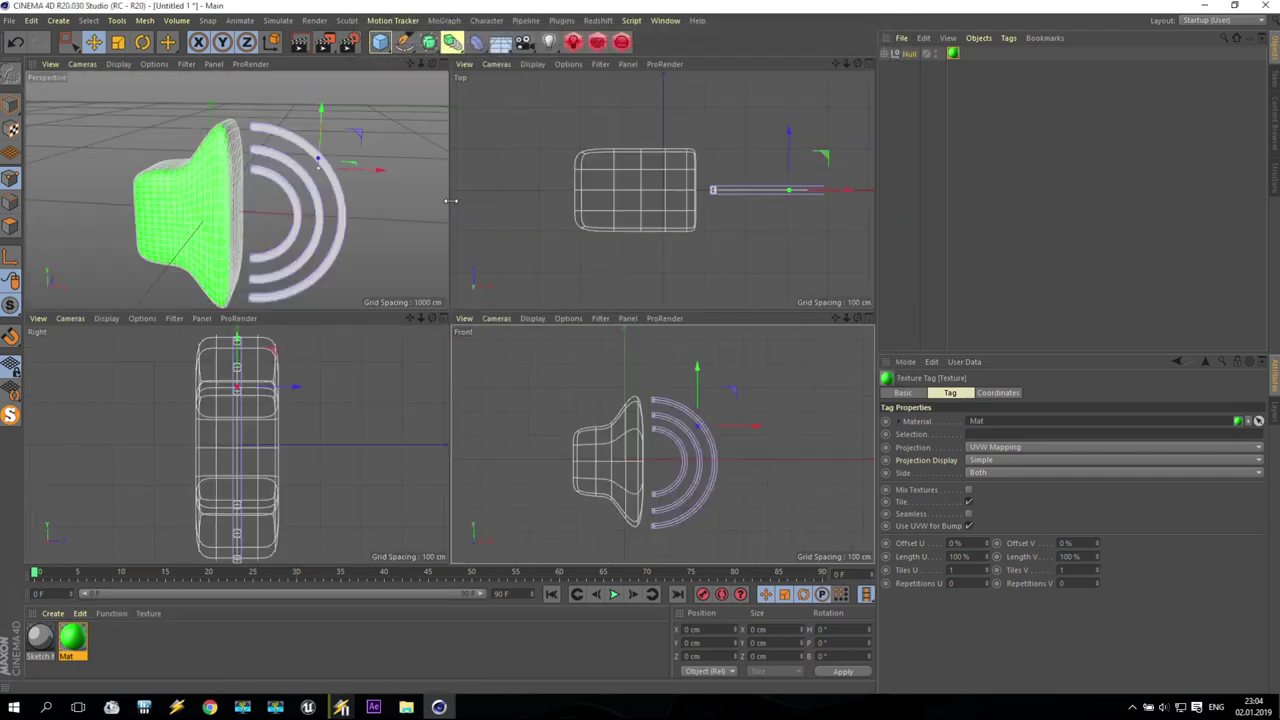
pyautogui.middleClick(291, 196)
pyautogui.press('F4')
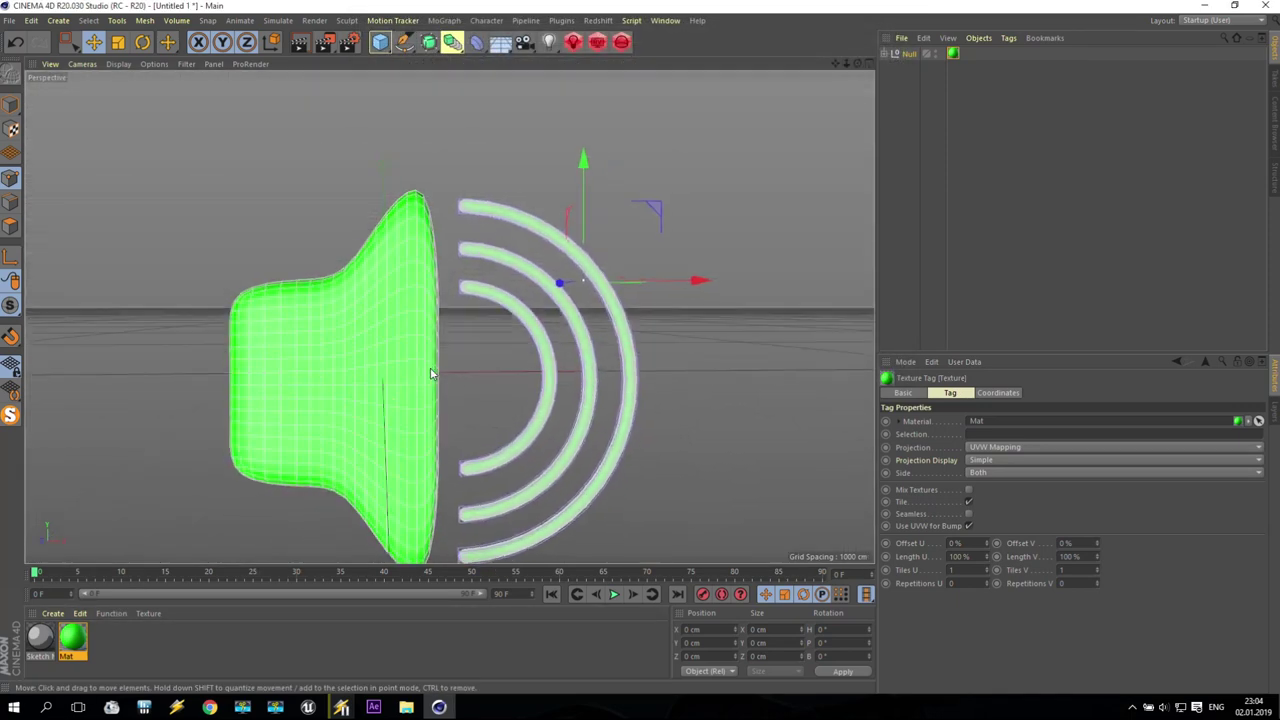
pyautogui.click(299, 41)
pyautogui.moveTo(463, 400)
pyautogui.keyDown('alt'); pyautogui.mouseDown()
pyautogui.moveTo(491, 451)
pyautogui.moveTo(464, 396)
pyautogui.moveTo(376, 595)
pyautogui.mouseUp(); pyautogui.keyUp('alt')
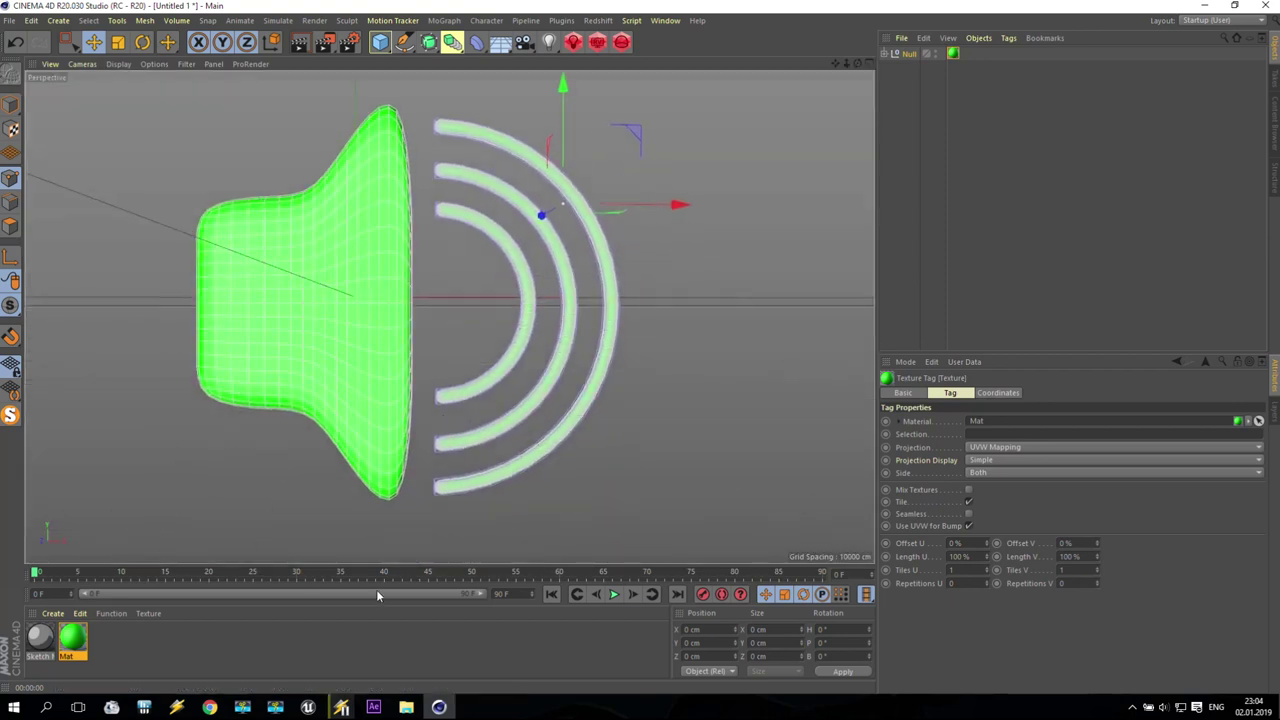
# - Add a capsule with a 10 cm radius and 600 cm height at the arcs' open ends, about 123 cm along X
pyautogui.click(380, 45)
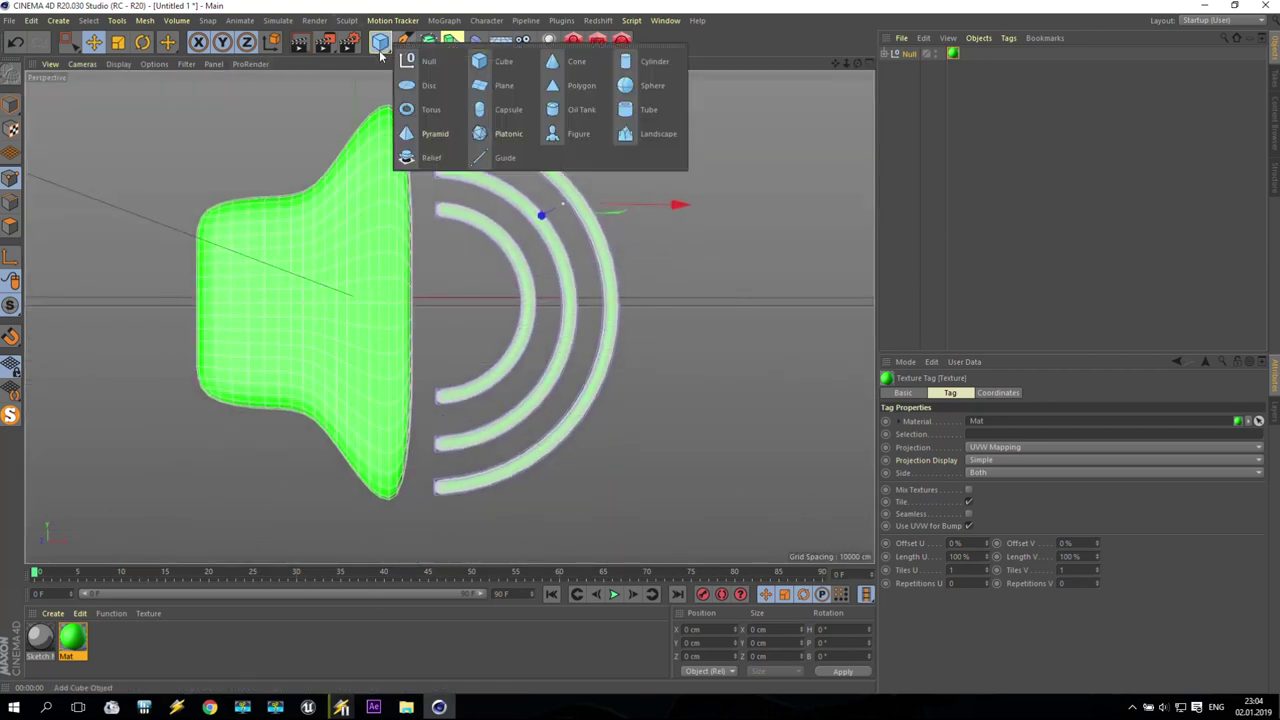
pyautogui.click(512, 110)
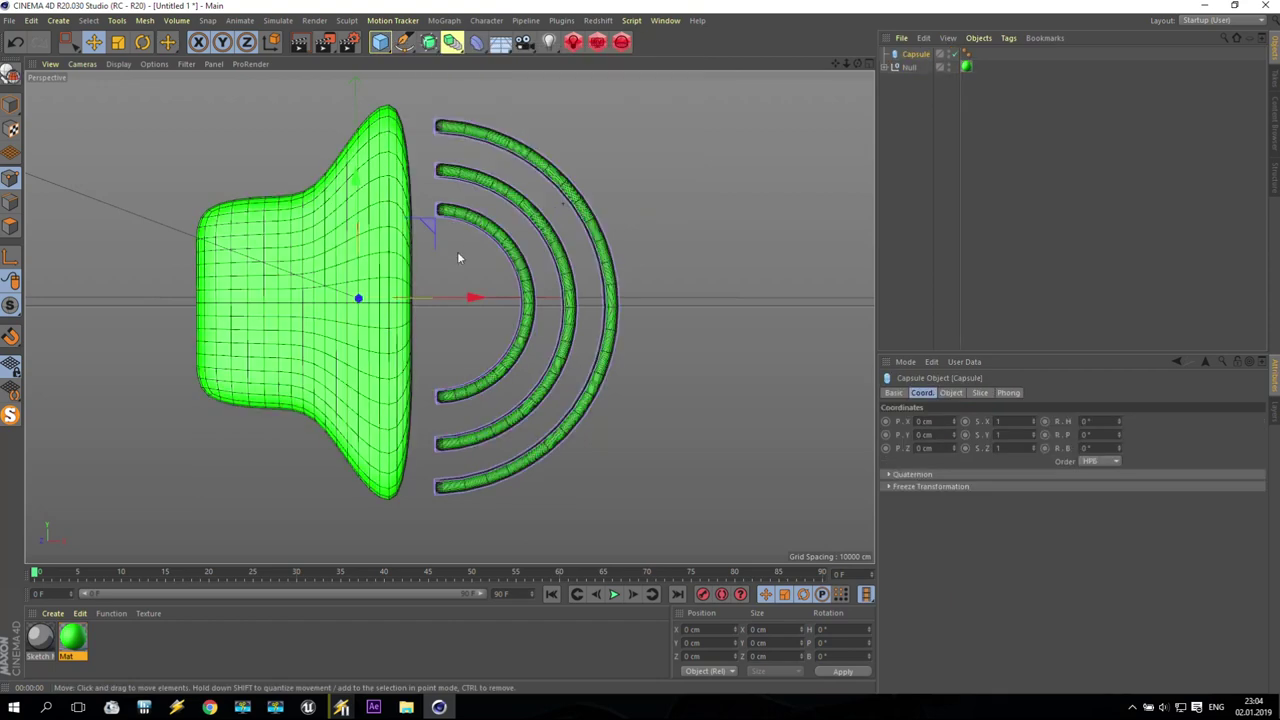
pyautogui.moveTo(464, 300); pyautogui.dragTo(539, 300)
pyautogui.click(951, 392)
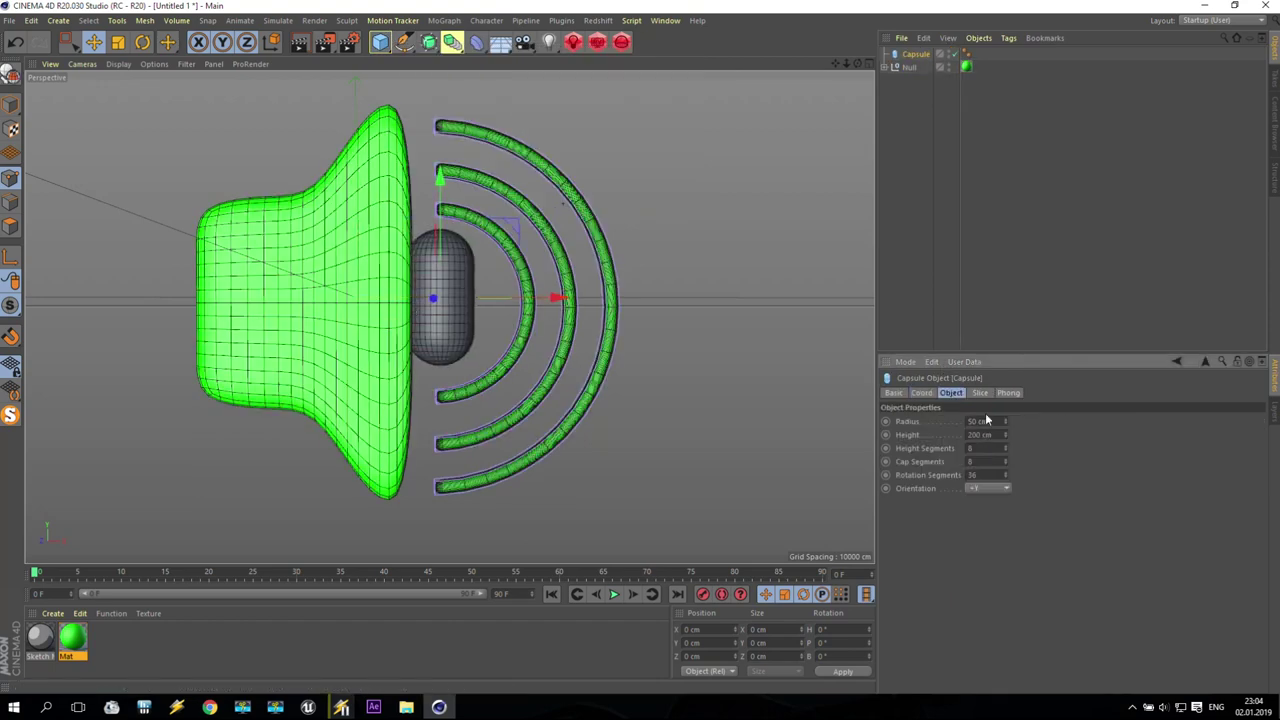
pyautogui.write('10')
pyautogui.click(997, 436)
pyautogui.write('800')
pyautogui.press('Return')
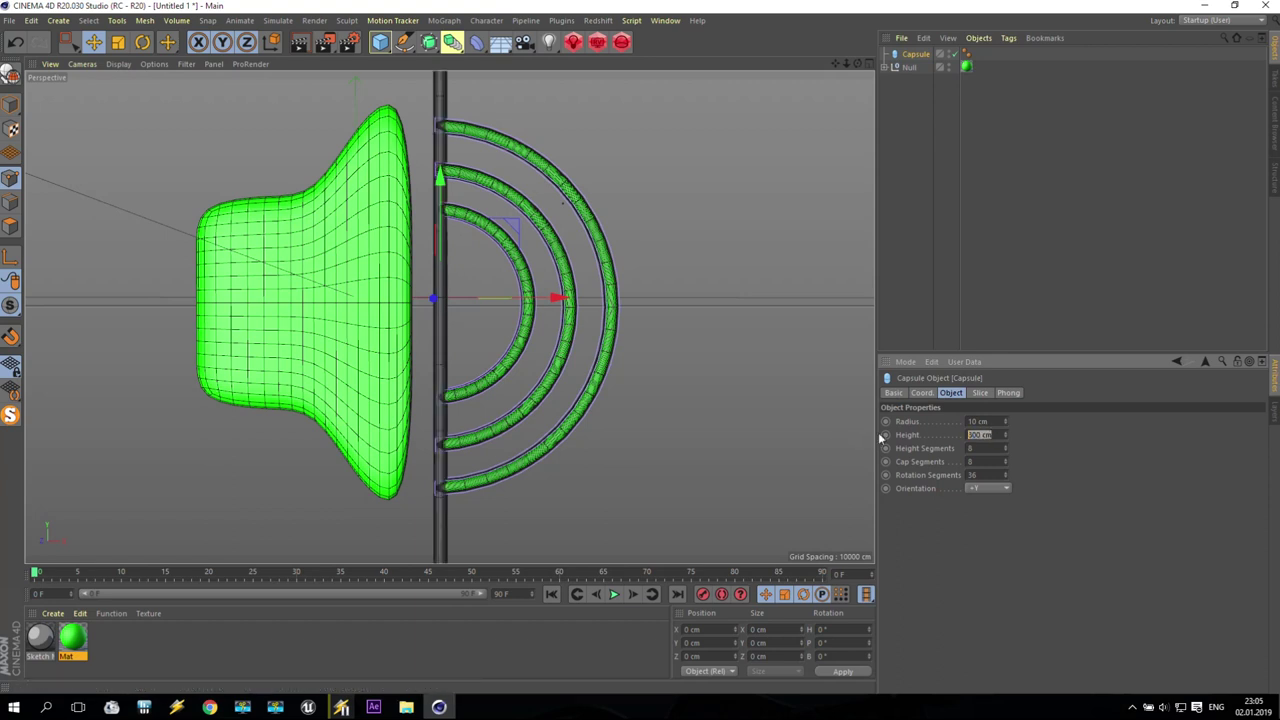
pyautogui.write('600')
pyautogui.press('Return')
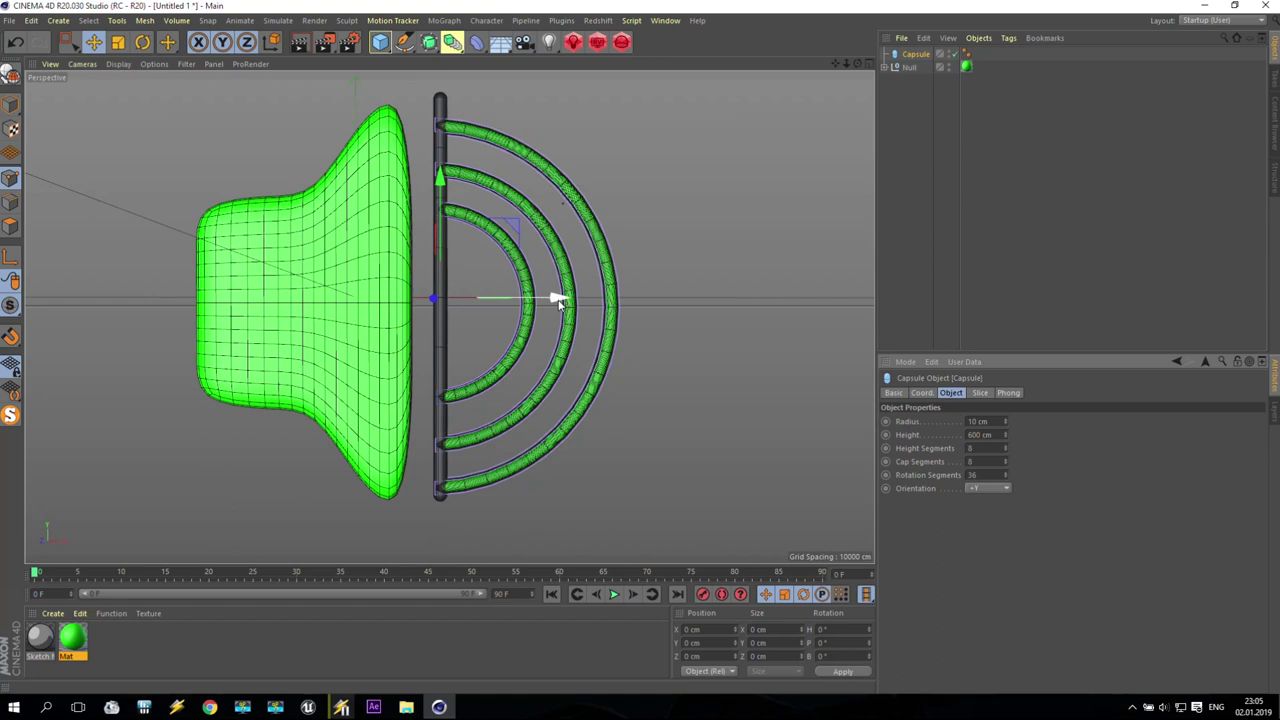
# - Rotate the new capsule diagonally, setting its bank rotation to 45°
pyautogui.press('r')
pyautogui.moveTo(491, 257); pyautogui.dragTo(527, 297)
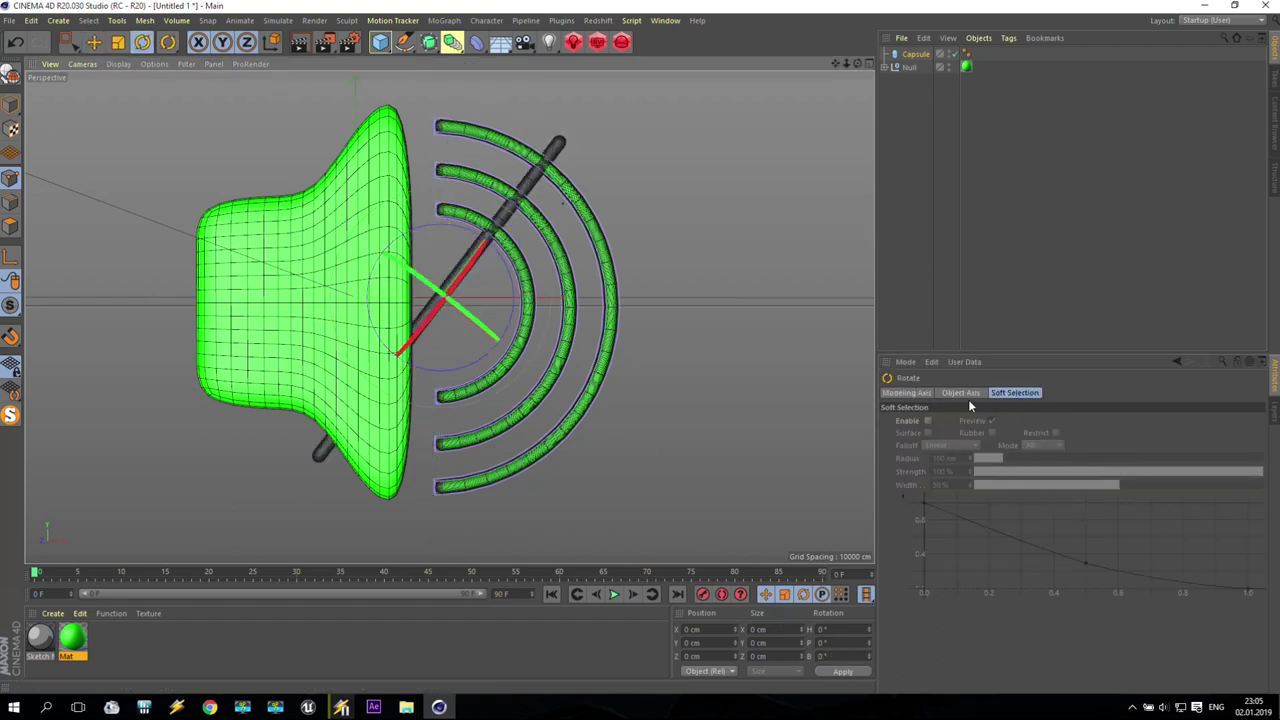
pyautogui.click(914, 54)
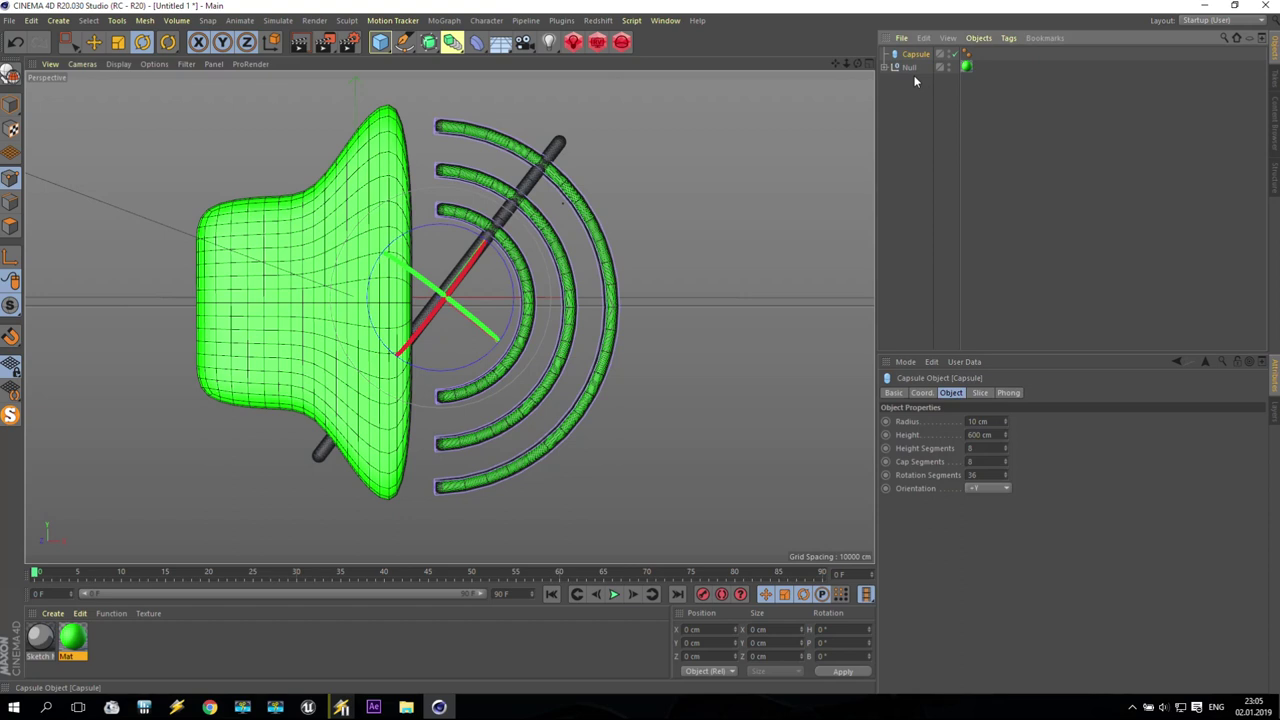
pyautogui.click(925, 393)
pyautogui.click(1099, 450)
pyautogui.write('45')
pyautogui.press('Return')
# - Duplicate the diagonal capsule in place and set the copy's bank rotation to -45° to form a cross
pyautogui.keyDown('ctrl'); pyautogui.moveTo(519, 290); pyautogui.dragTo(431, 223); pyautogui.keyUp('ctrl')
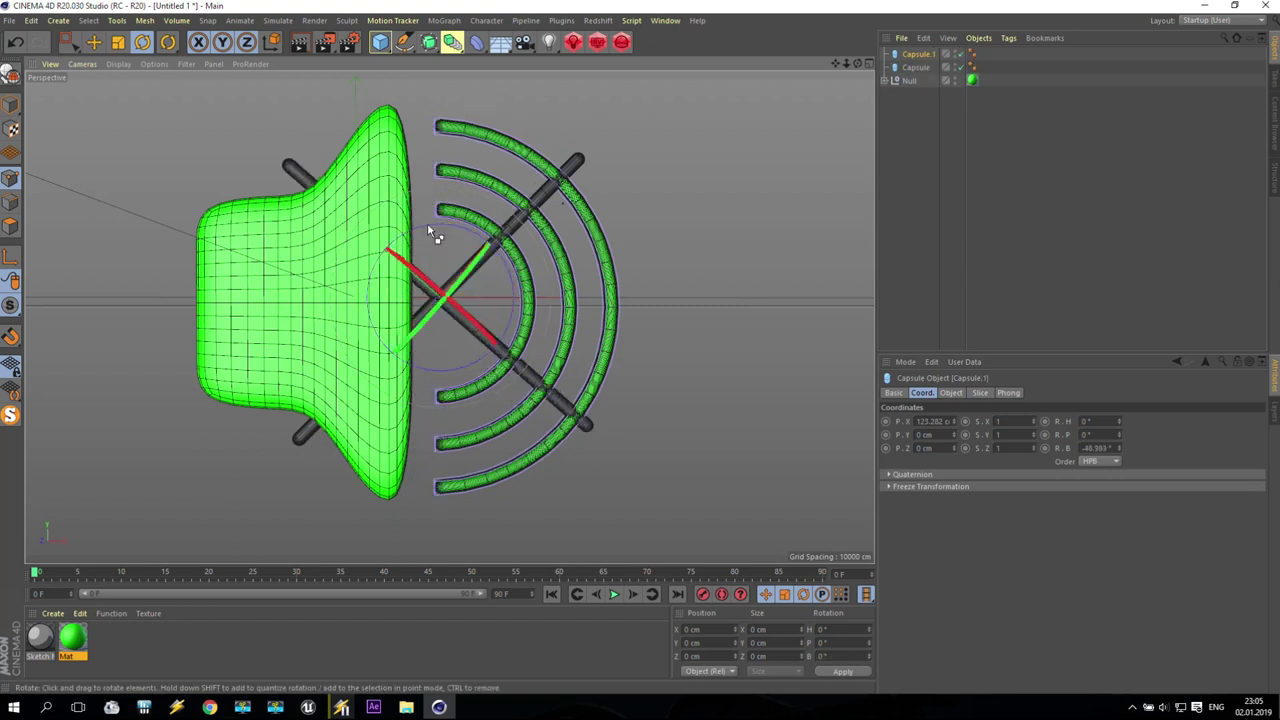
pyautogui.click(1096, 448)
pyautogui.write('-45')
pyautogui.press('Return')
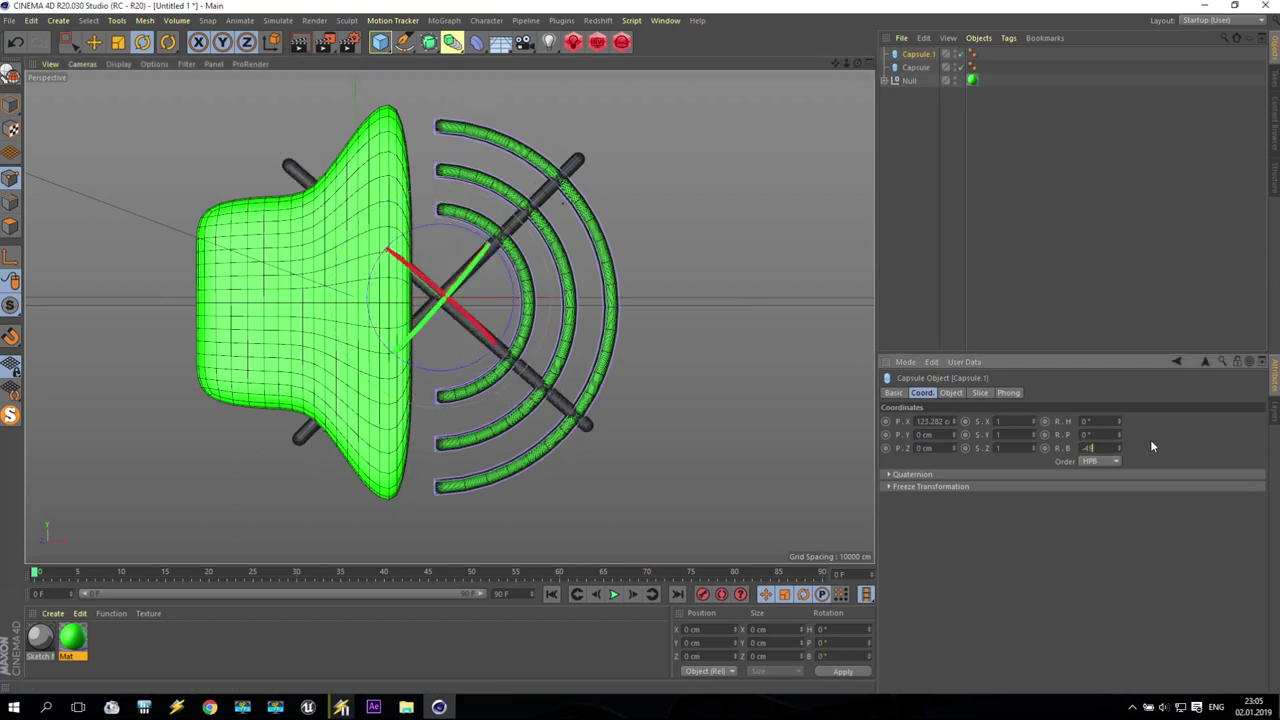
# - Move both crossed capsules along Z in front of the speaker and arcs, and render the front view
pyautogui.keyDown('ctrl'); pyautogui.click(915, 67); pyautogui.keyUp('ctrl')
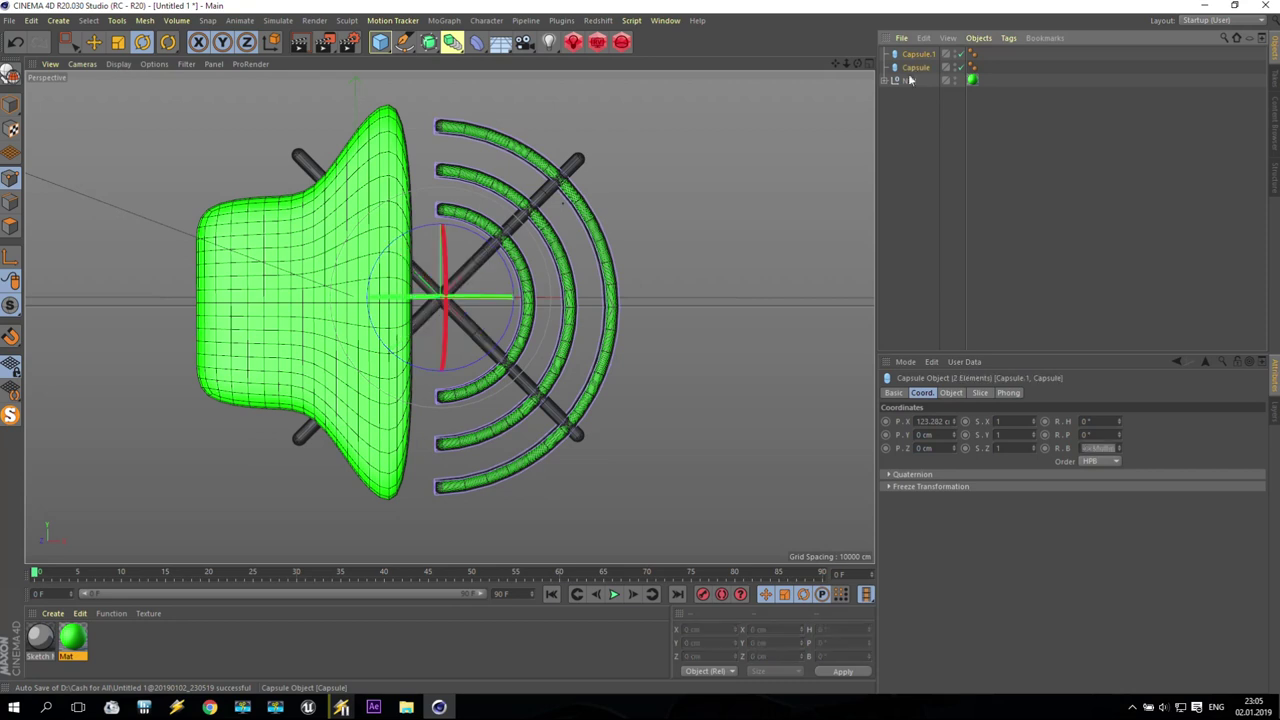
pyautogui.middleClick(604, 220)
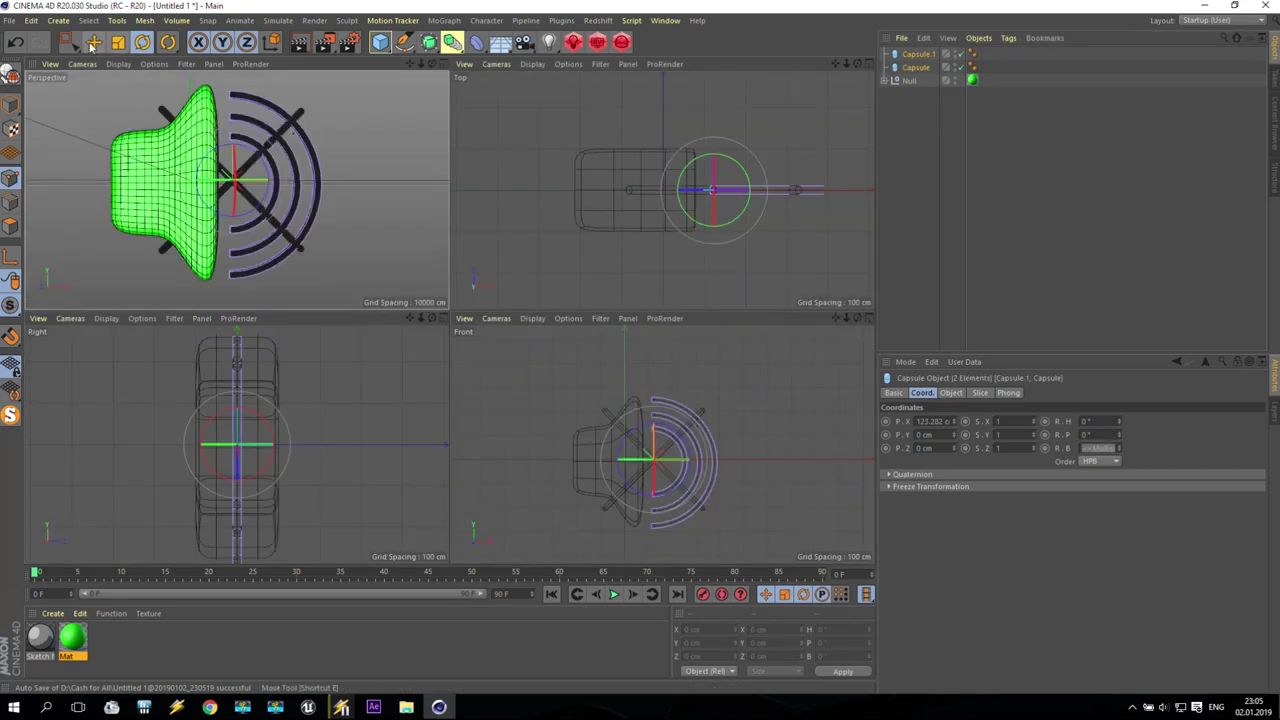
pyautogui.press('e')
pyautogui.moveTo(712, 140); pyautogui.dragTo(698, 208)
pyautogui.middleClick(674, 430)
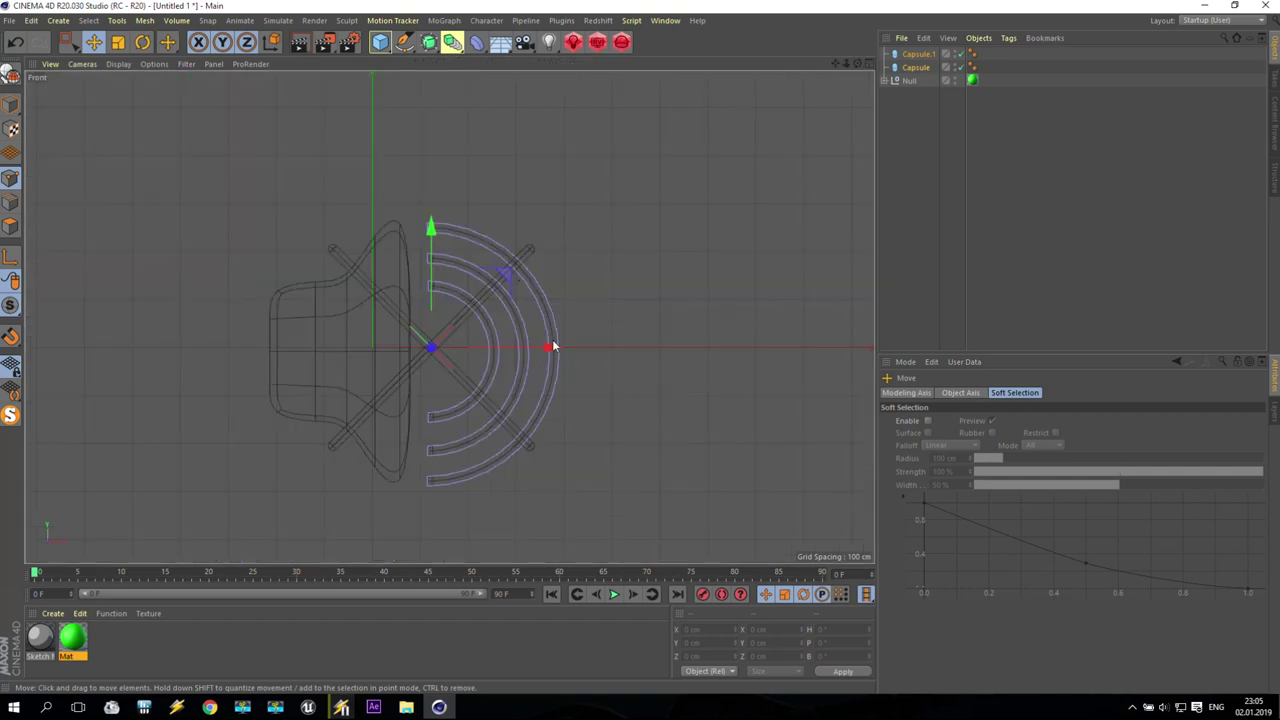
pyautogui.click(299, 42)
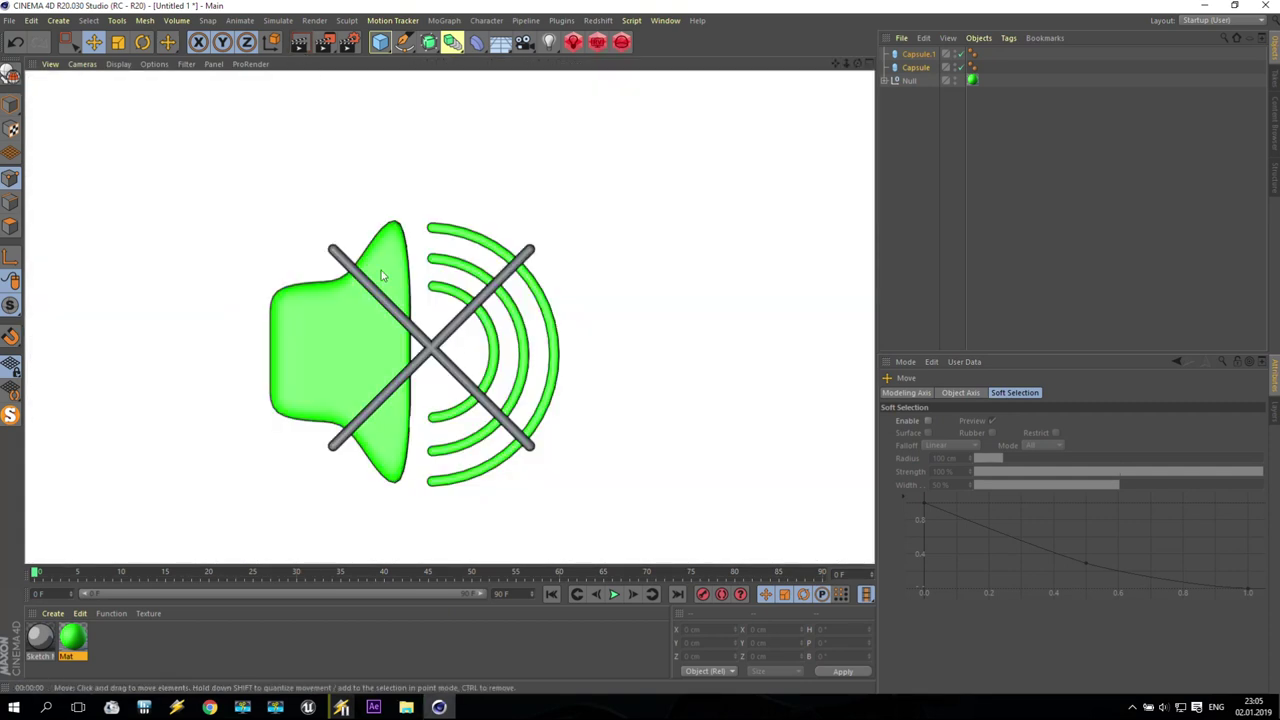
# - Duplicate the green material and make the copy red by setting its hue to 0°
pyautogui.keyDown('ctrl'); pyautogui.moveTo(75, 647); pyautogui.dragTo(105, 642); pyautogui.keyUp('ctrl')
pyautogui.doubleClick(105, 640)
pyautogui.moveTo(476, 170); pyautogui.dragTo(409, 169)
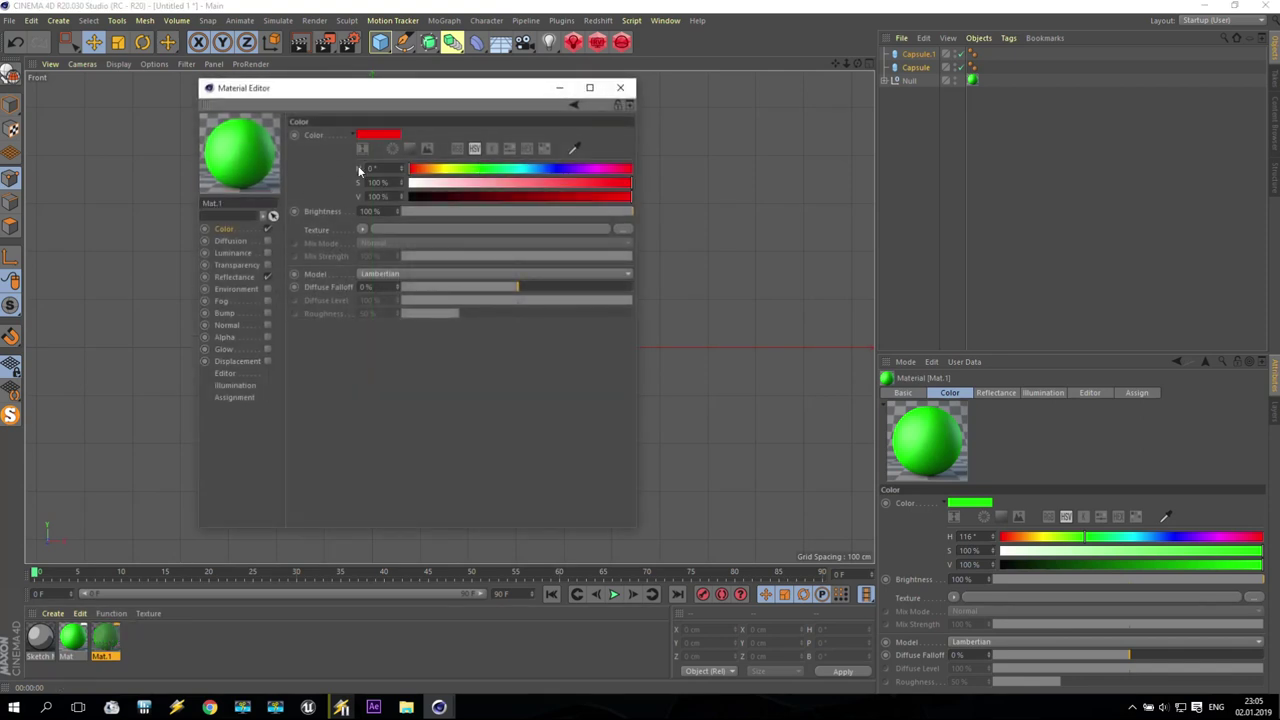
pyautogui.click(620, 87)
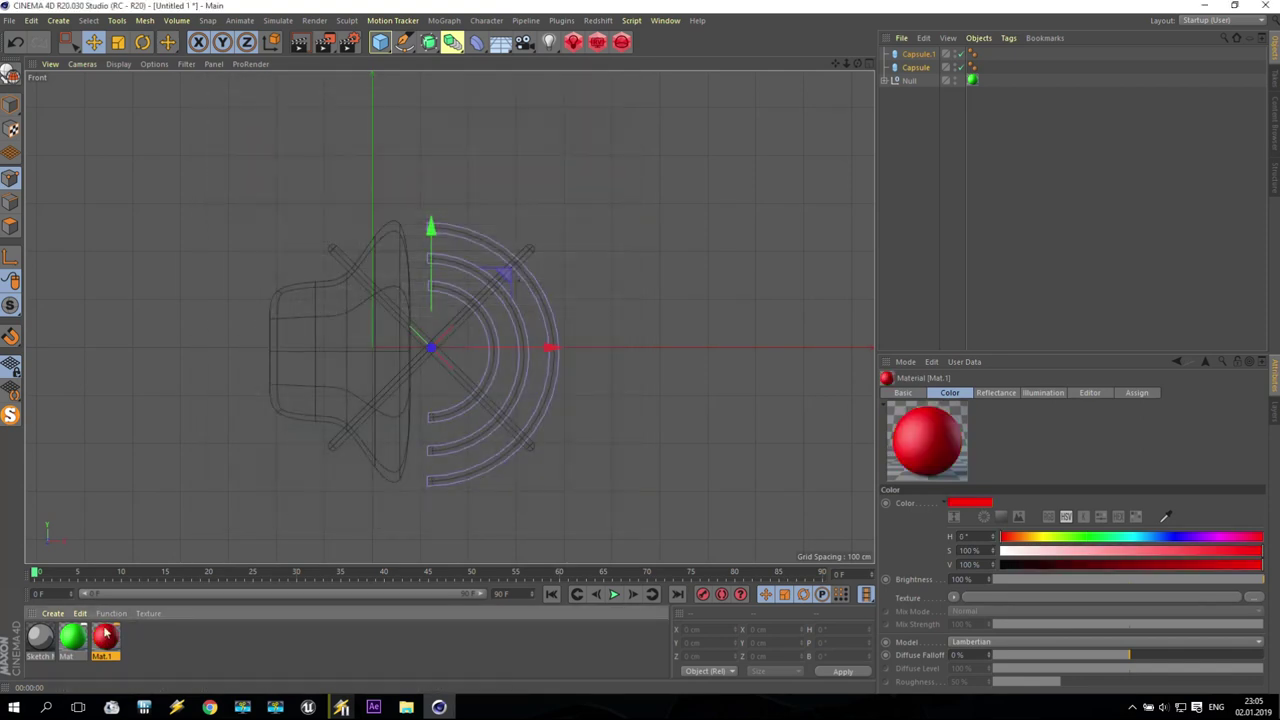
# - Apply the red material to both crossed capsules and render the front view
pyautogui.moveTo(847, 131); pyautogui.dragTo(986, 54)
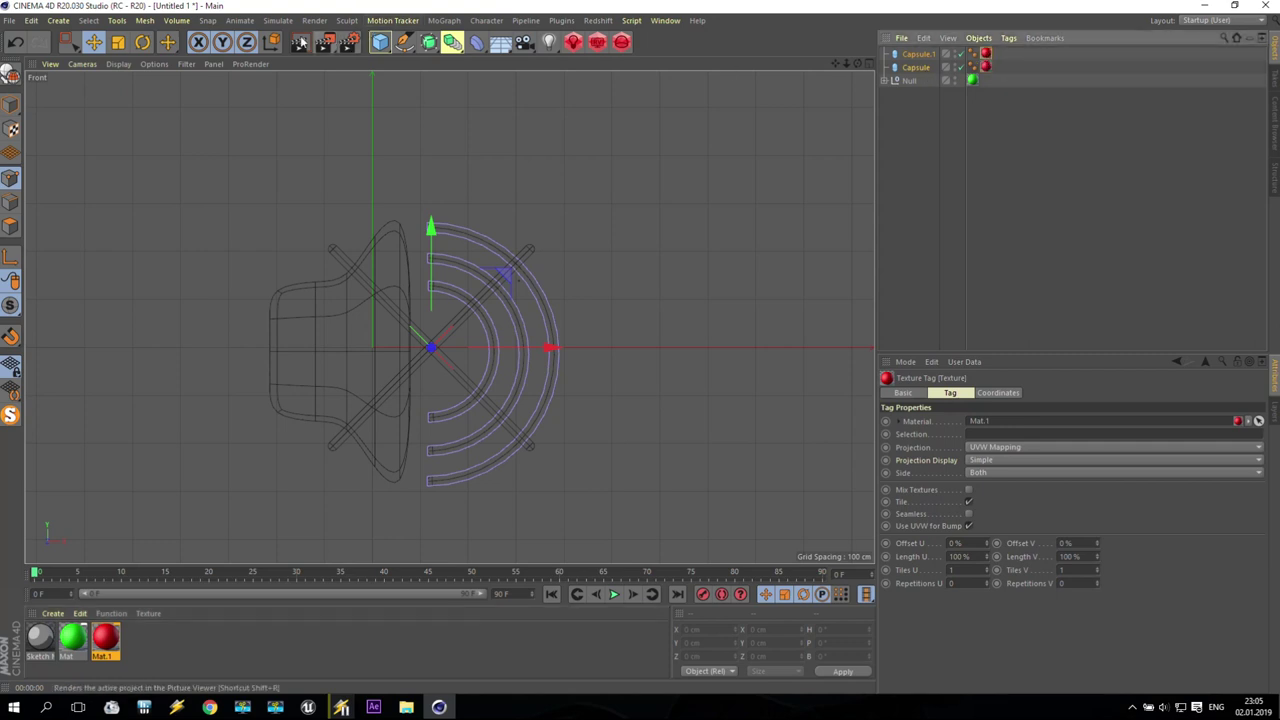
pyautogui.click(299, 42)
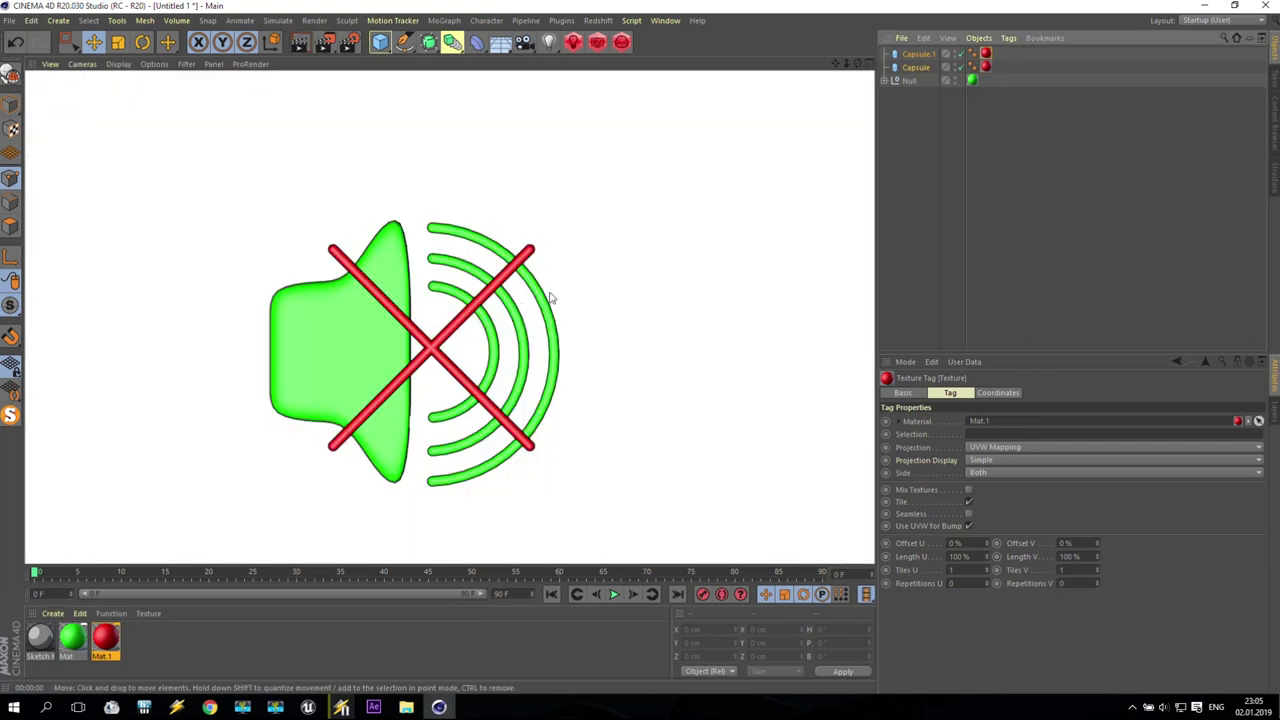
# - Duplicate the green material, lower the copy's saturation to 27%, and assign it to the null holding the speaker and arcs
pyautogui.keyDown('ctrl'); pyautogui.moveTo(72, 638); pyautogui.dragTo(179, 643); pyautogui.keyUp('ctrl')
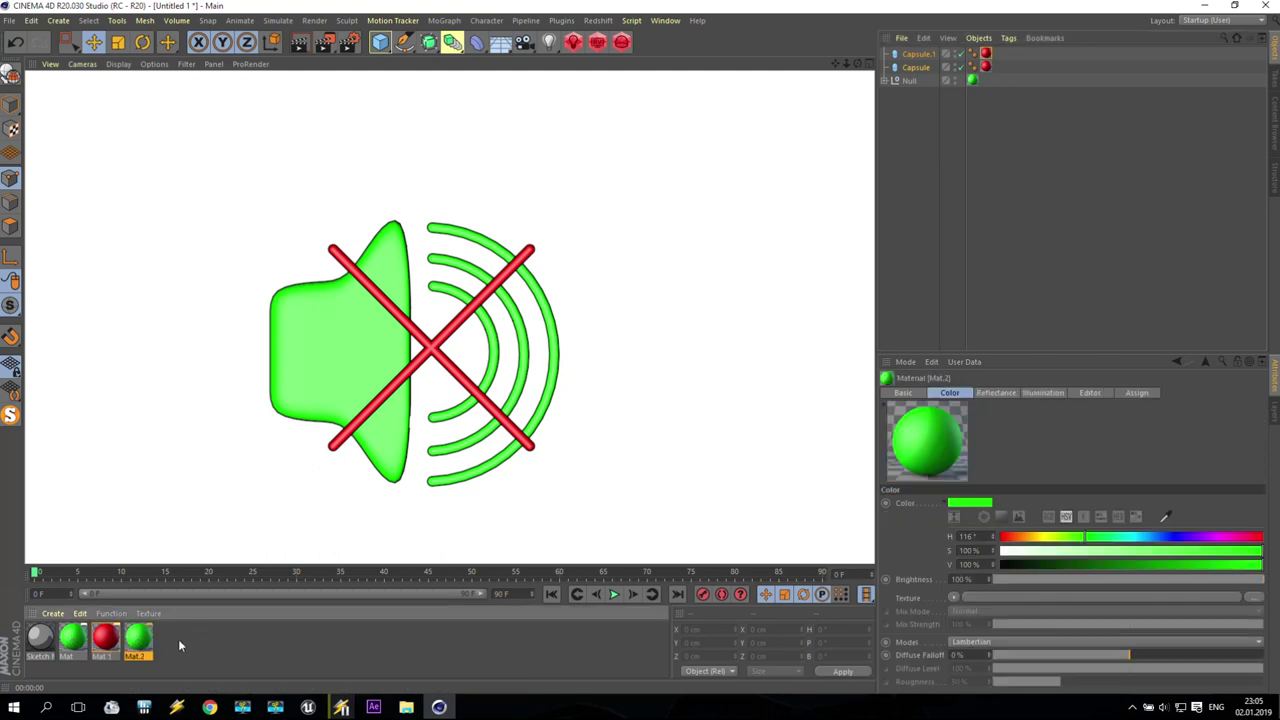
pyautogui.doubleClick(138, 640)
pyautogui.click(469, 182)
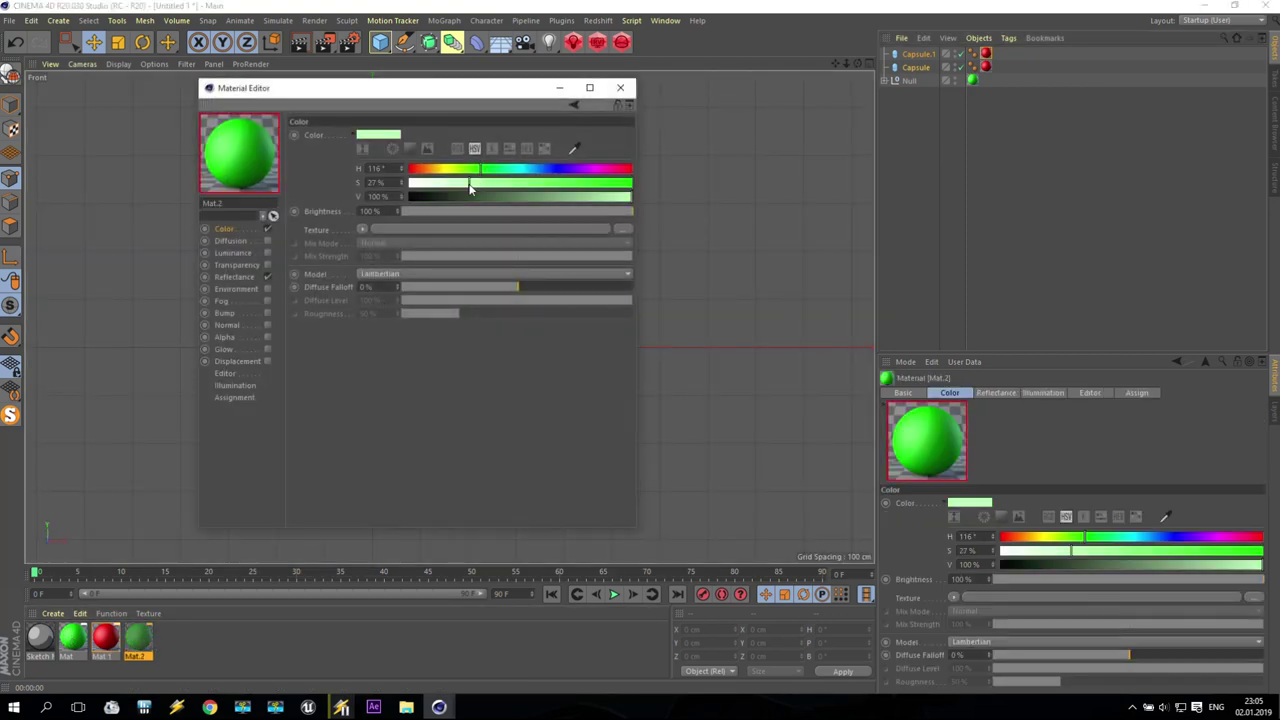
pyautogui.click(620, 87)
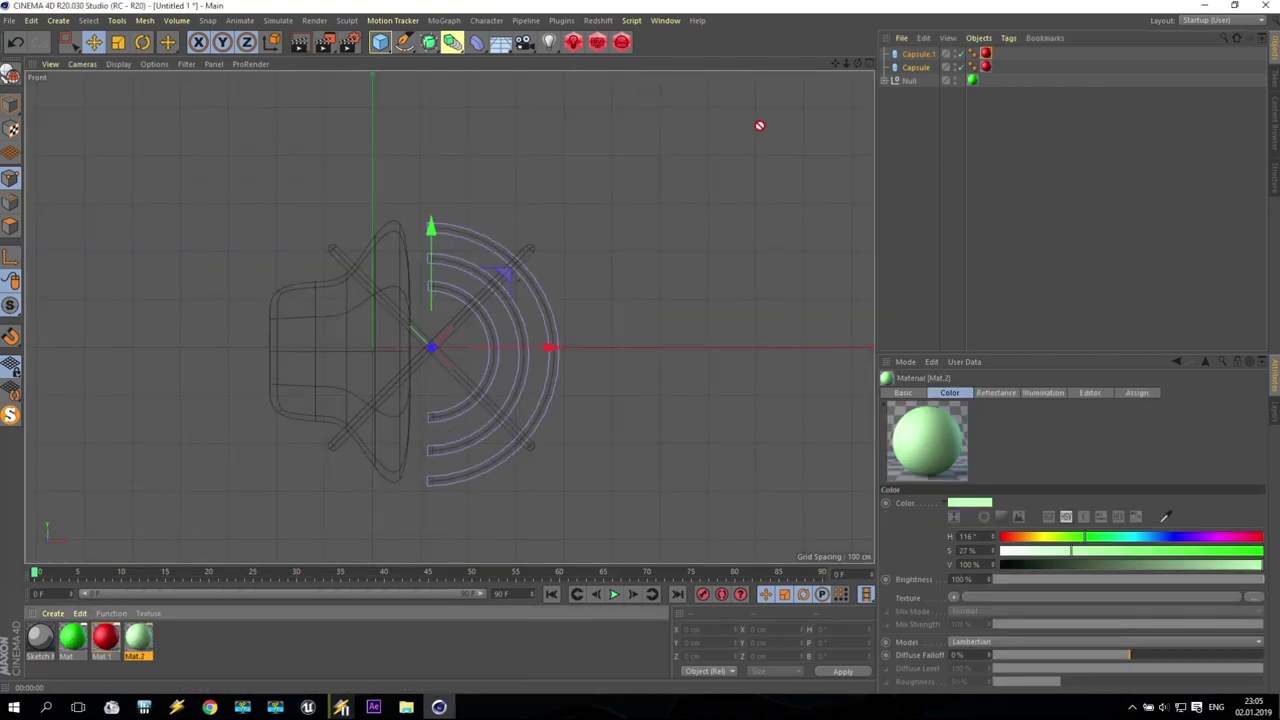
pyautogui.moveTo(972, 77); pyautogui.dragTo(973, 79)
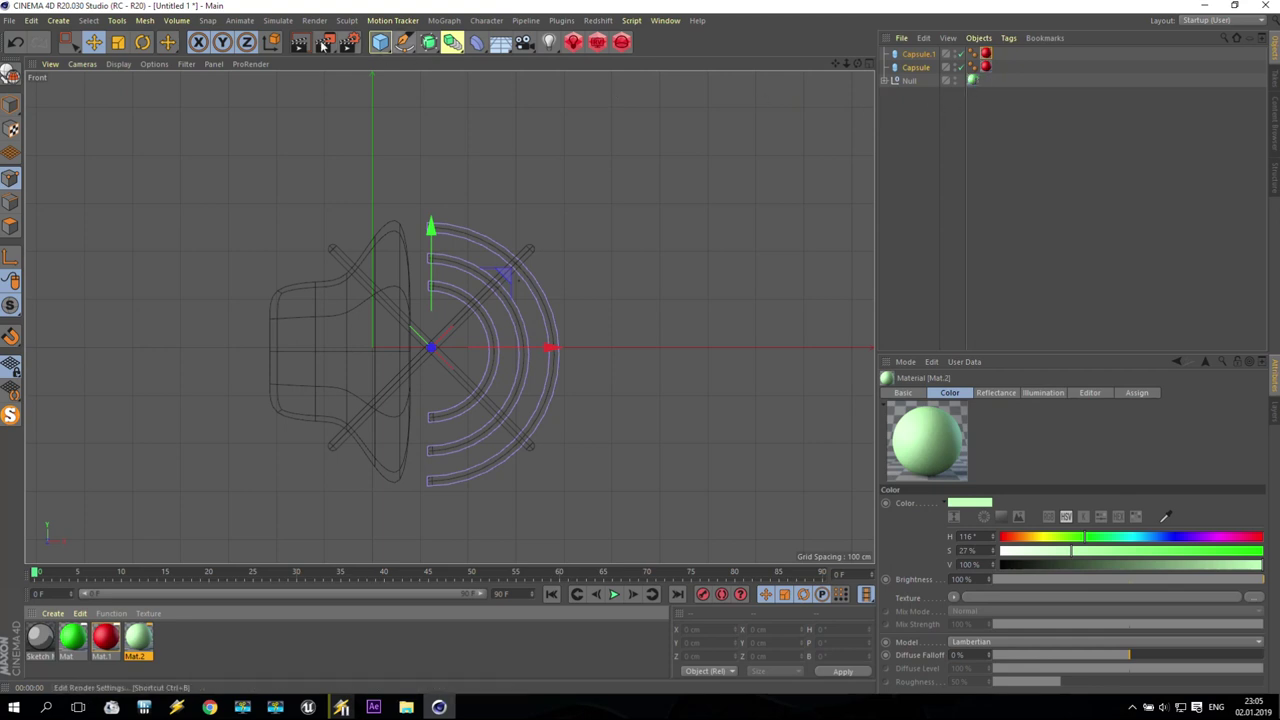
# - Group the two crossed capsules under a new null
pyautogui.keyDown('shift'); pyautogui.click(916, 67); pyautogui.keyUp('shift')
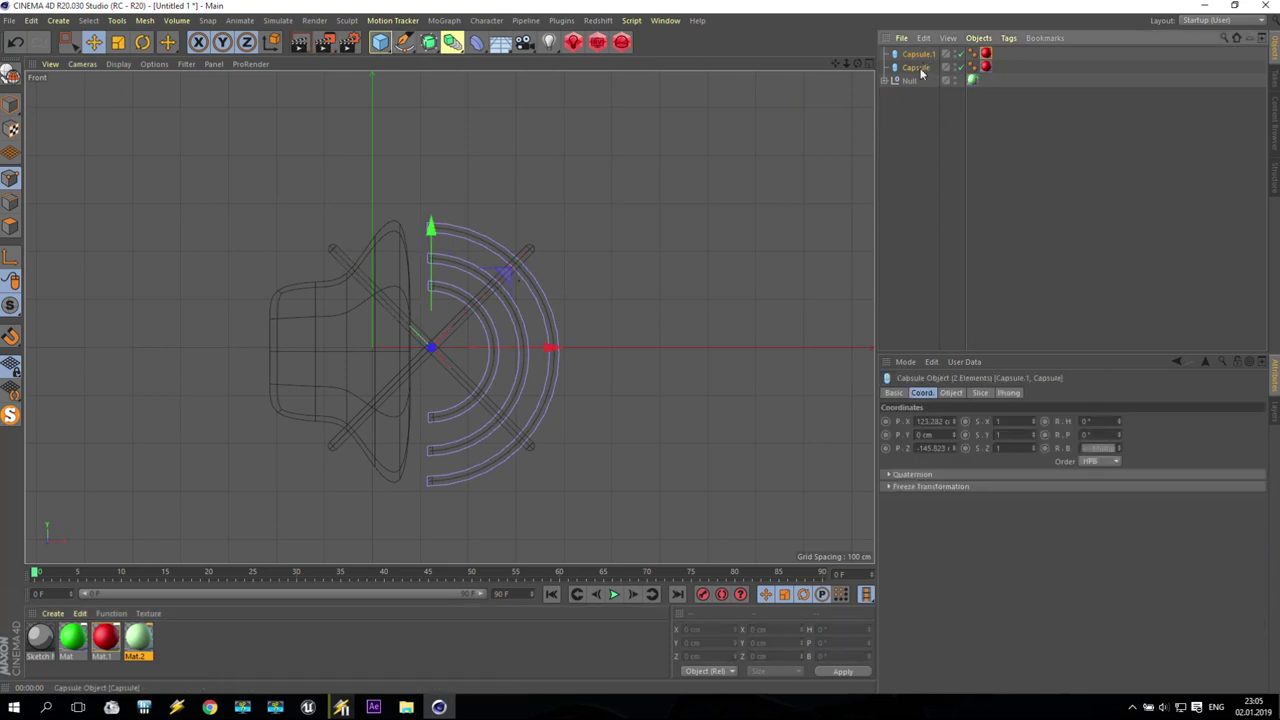
pyautogui.hotkey('alt', 'g')
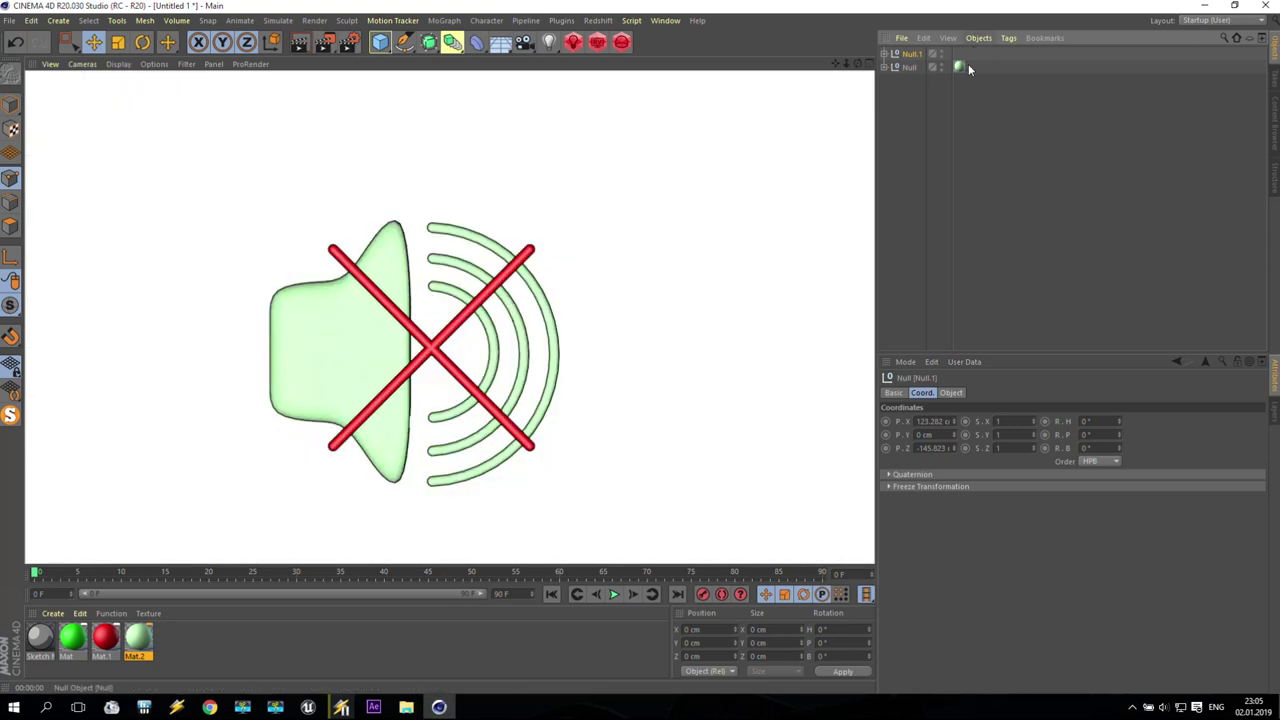
# - Restore the bright green material on the speaker's null, then hide the cross group and render the sound-on icon
pyautogui.moveTo(958, 66); pyautogui.dragTo(427, 398)
pyautogui.moveTo(971, 61); pyautogui.dragTo(945, 55)
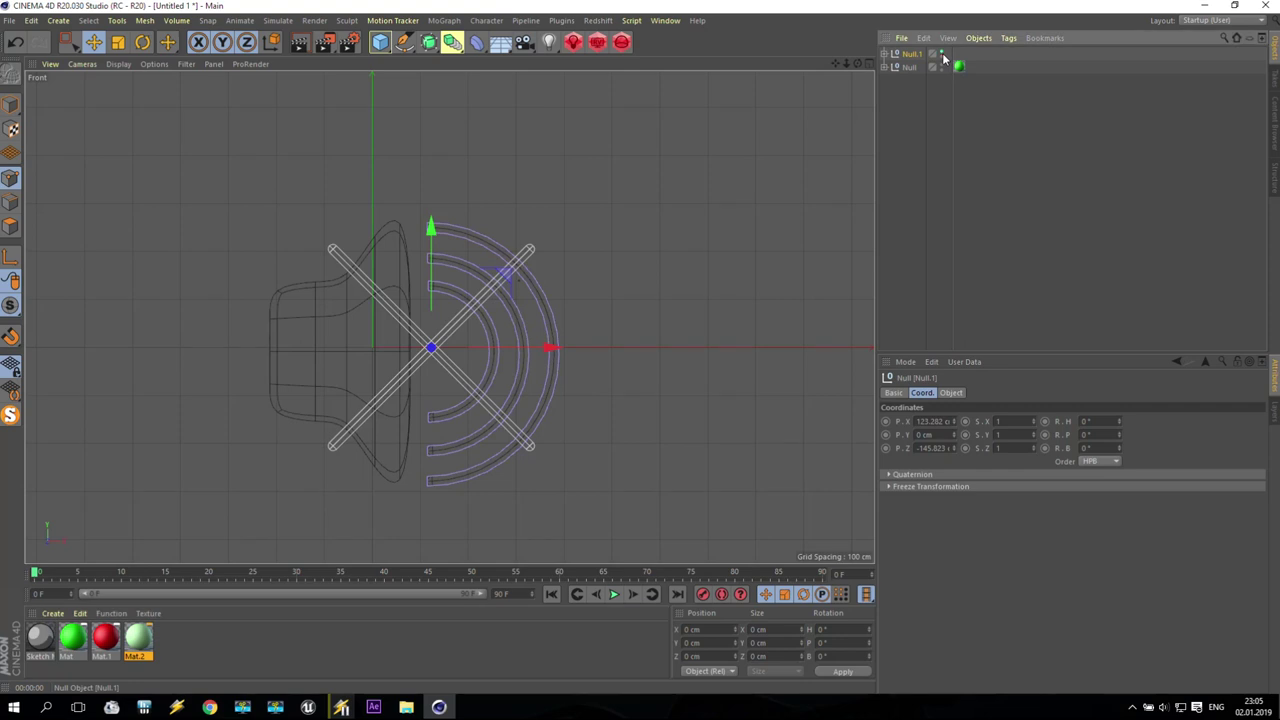
pyautogui.click(941, 54)
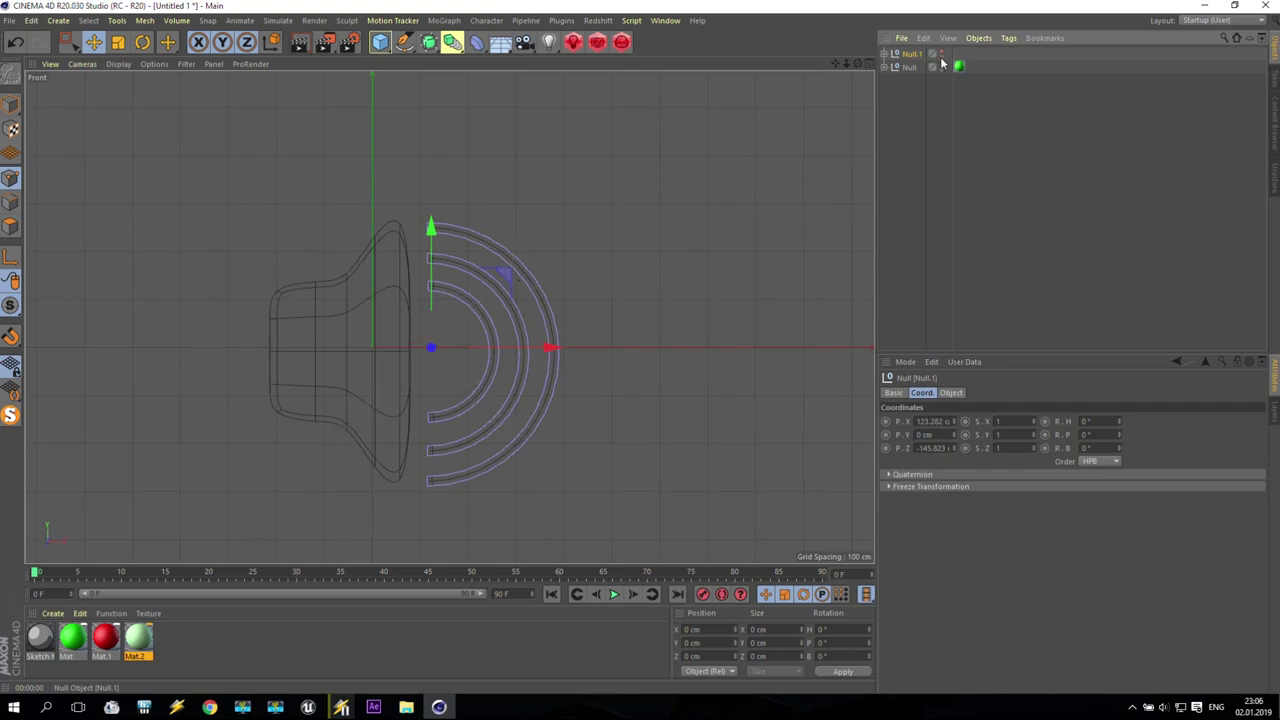
pyautogui.click(299, 41)
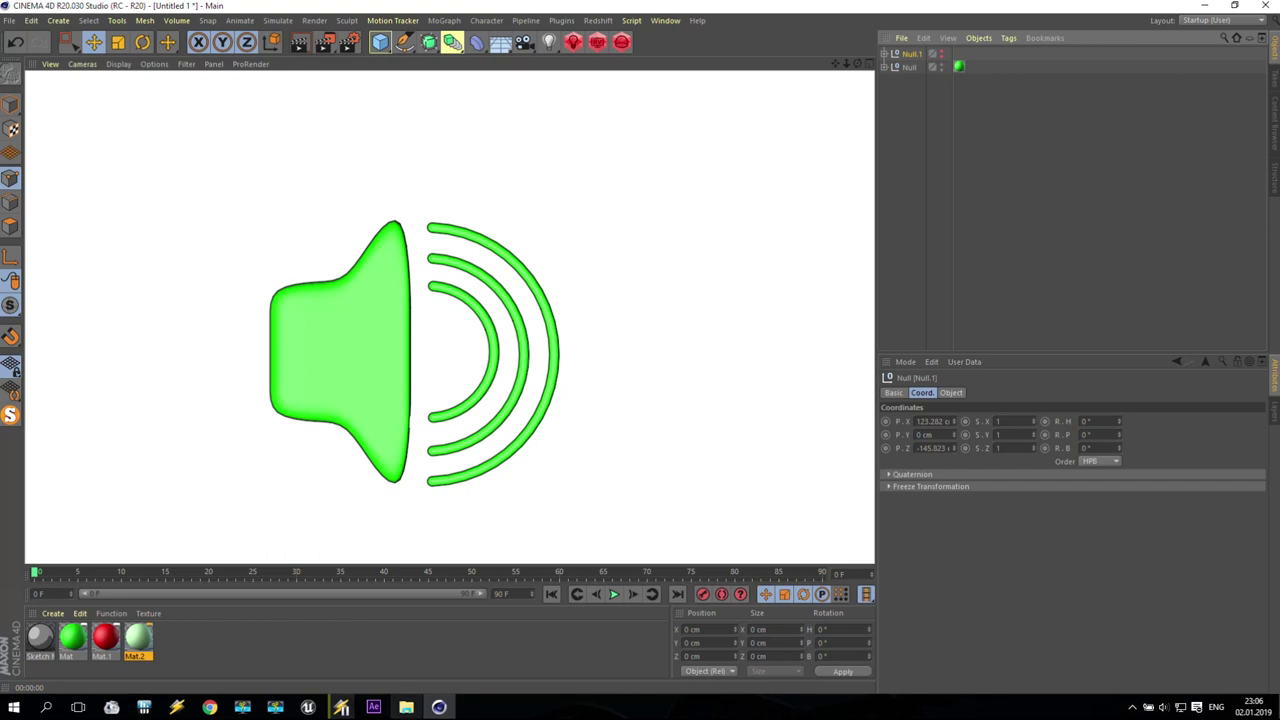
# - Switch to File Explorer and preview Sound On.png from the New folder of 000 New Game
pyautogui.click(406, 707)
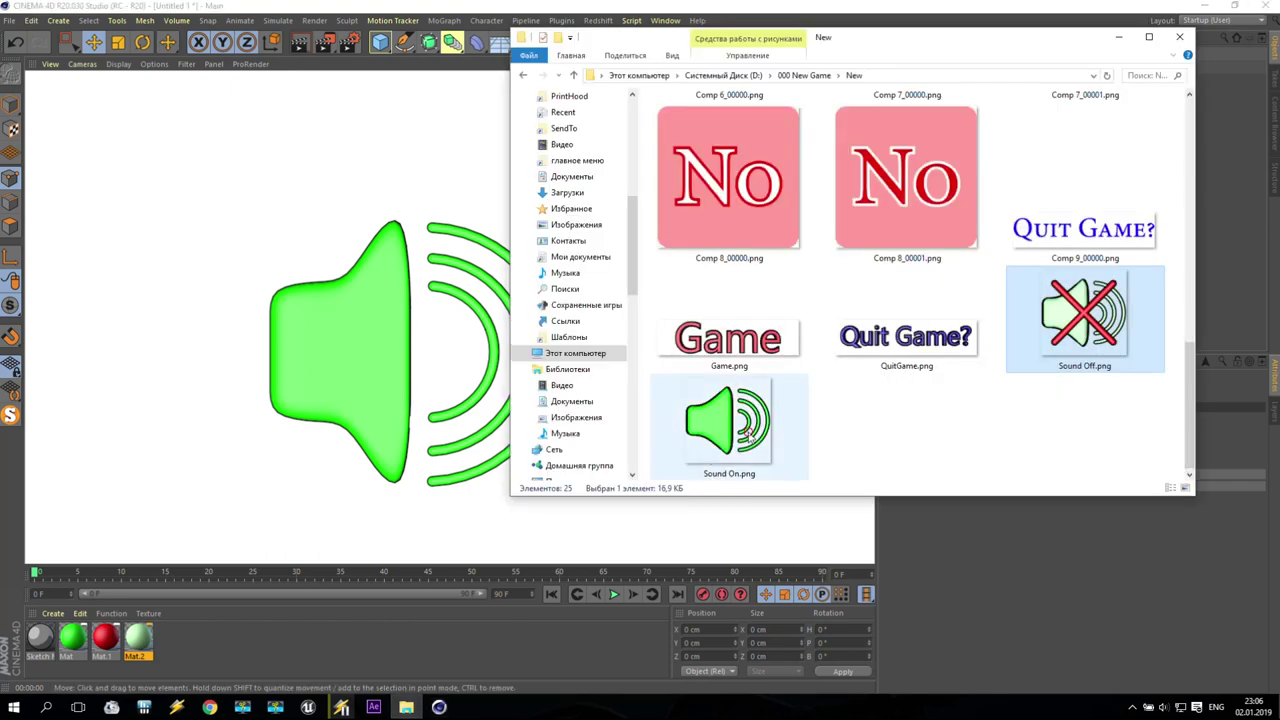
pyautogui.doubleClick(749, 432)
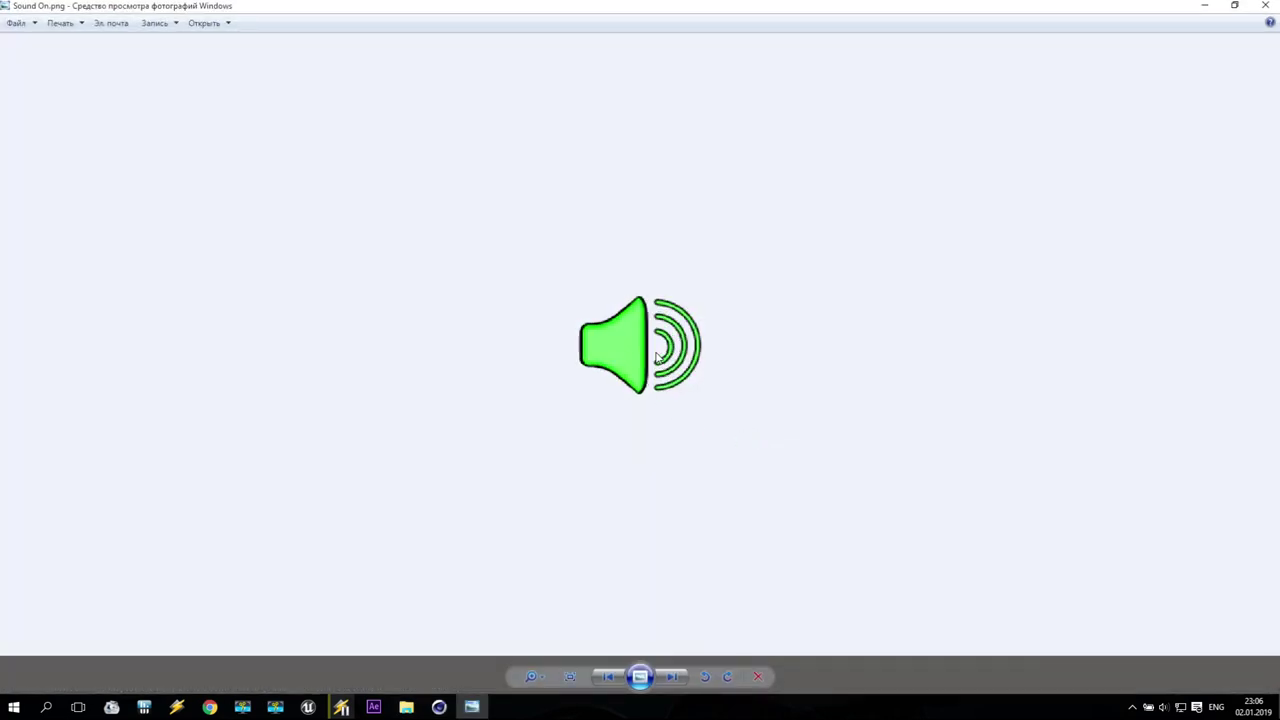
pyautogui.scroll(2, 657, 357)
pyautogui.click(1270, 5)
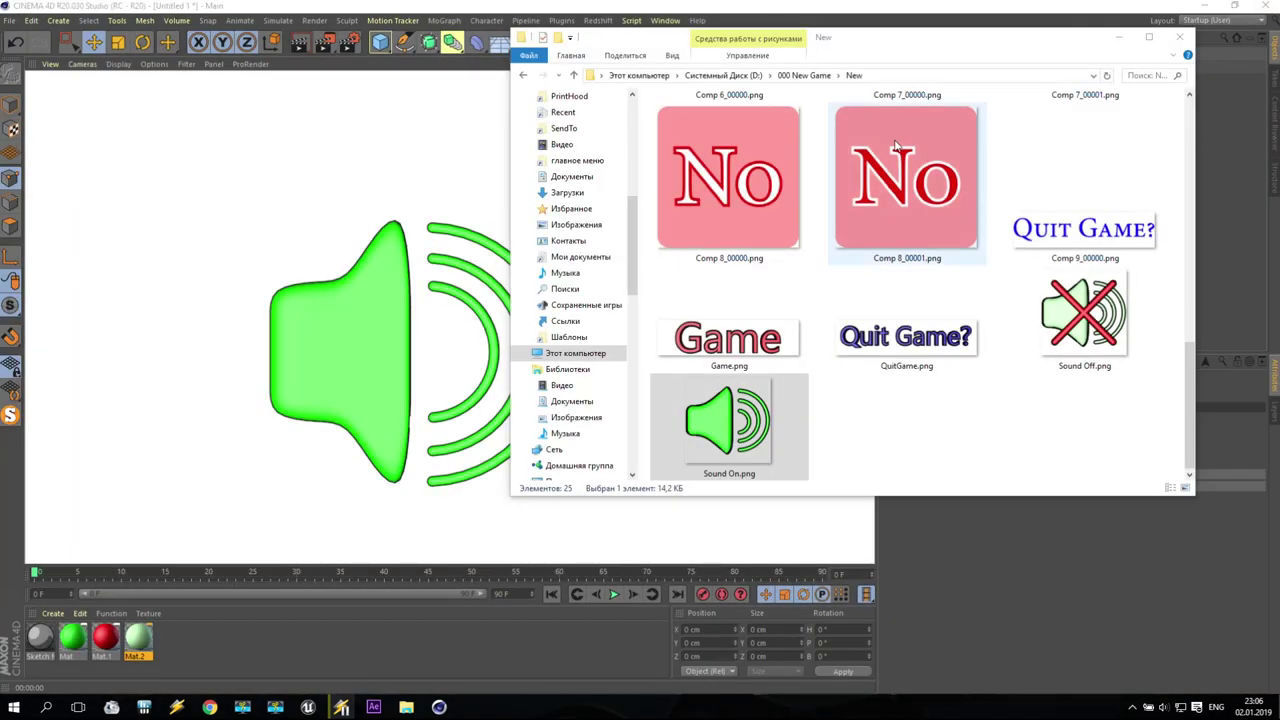
# - Copy all PNG files whose names start with 01, together with Sound Off.png and Sound On.png
pyautogui.scroll(5, 888, 378)
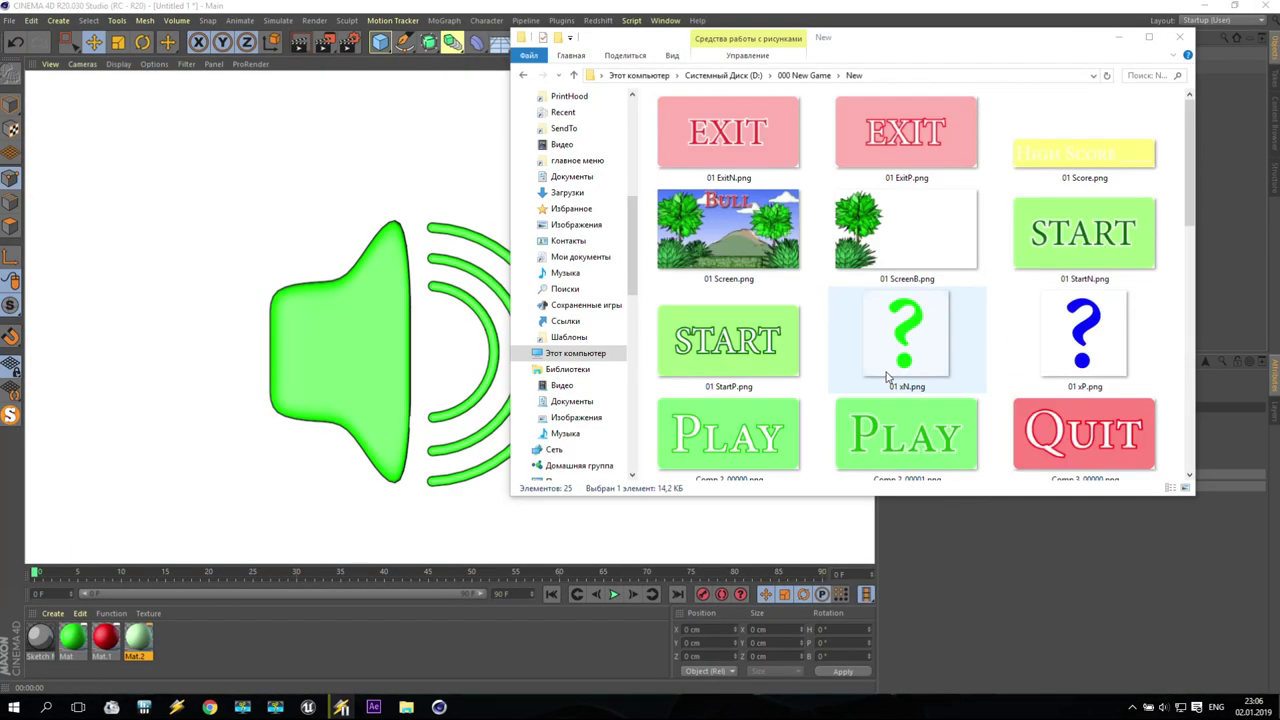
pyautogui.click(1152, 38)
pyautogui.click(216, 110)
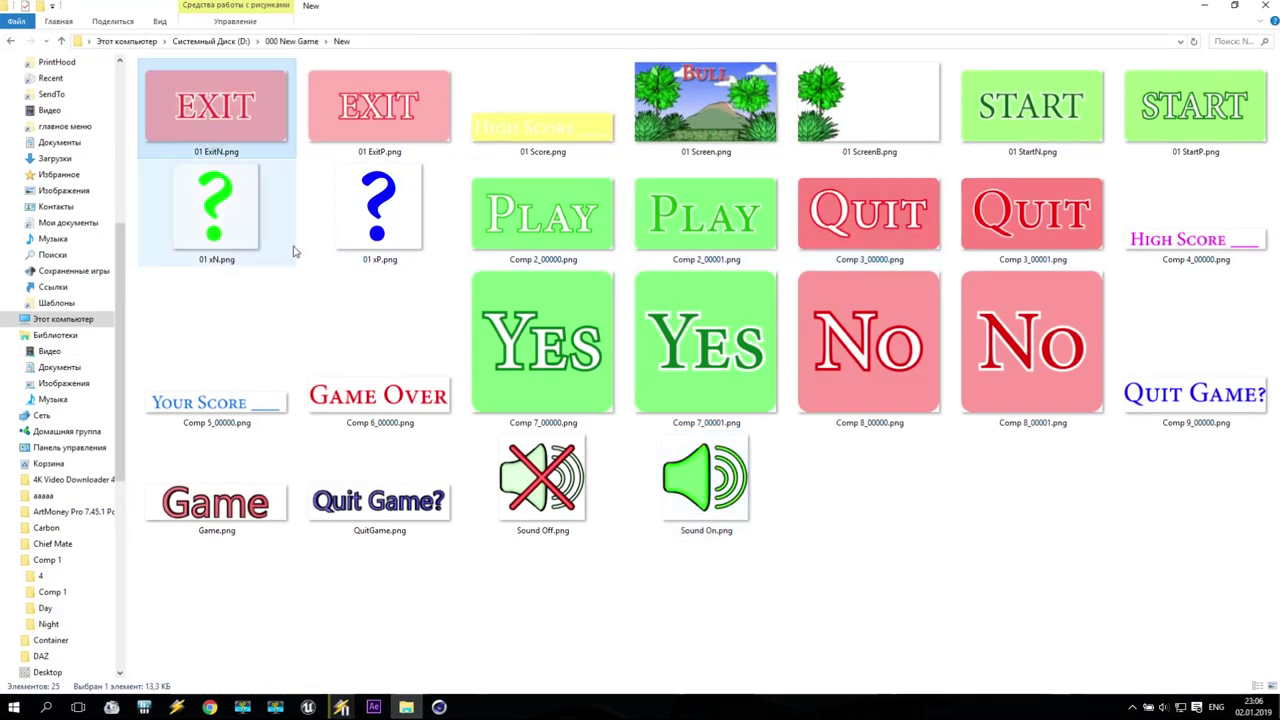
pyautogui.keyDown('ctrl'); pyautogui.click(379, 108); pyautogui.keyUp('ctrl')
pyautogui.keyDown('ctrl'); pyautogui.click(529, 126); pyautogui.keyUp('ctrl')
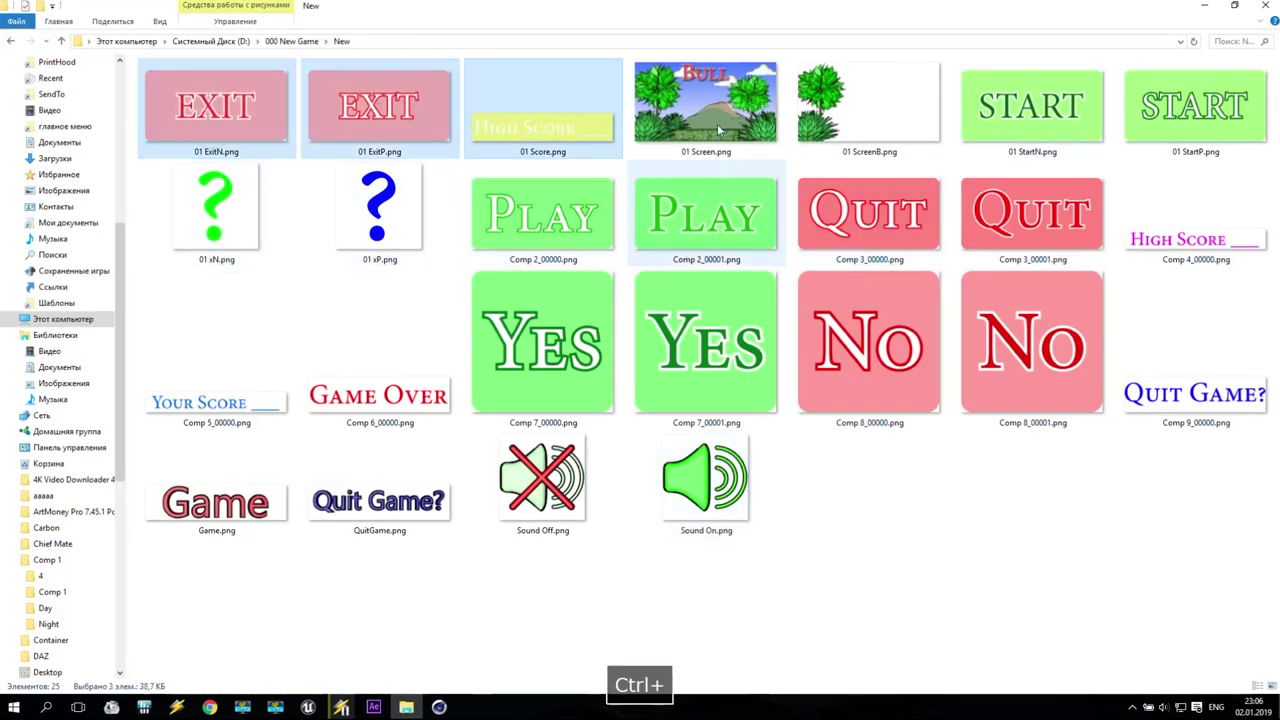
pyautogui.keyDown('ctrl'); pyautogui.click(705, 108); pyautogui.keyUp('ctrl')
pyautogui.keyDown('ctrl'); pyautogui.click(884, 147); pyautogui.keyUp('ctrl')
pyautogui.keyDown('ctrl'); pyautogui.click(1034, 125); pyautogui.keyUp('ctrl')
pyautogui.keyDown('ctrl'); pyautogui.click(1172, 128); pyautogui.keyUp('ctrl')
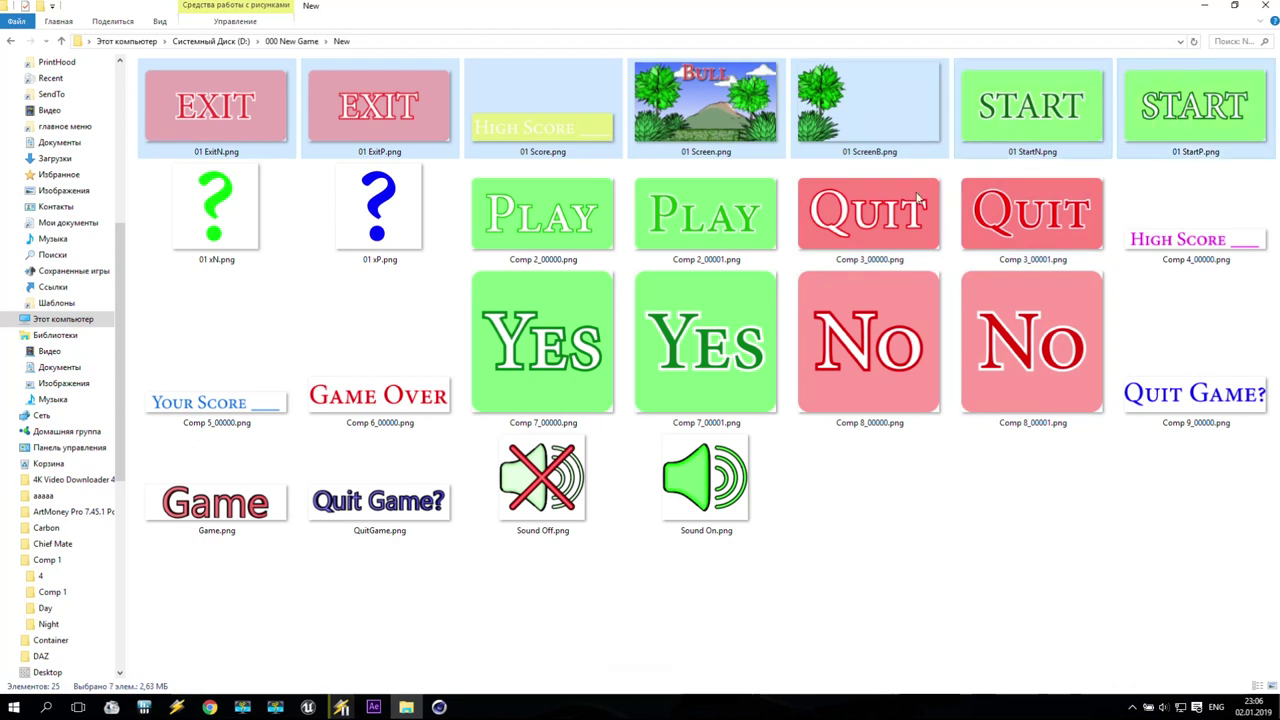
pyautogui.keyDown('ctrl'); pyautogui.click(249, 214); pyautogui.keyUp('ctrl')
pyautogui.keyDown('ctrl'); pyautogui.click(357, 209); pyautogui.keyUp('ctrl')
pyautogui.keyDown('ctrl'); pyautogui.click(545, 488); pyautogui.keyUp('ctrl')
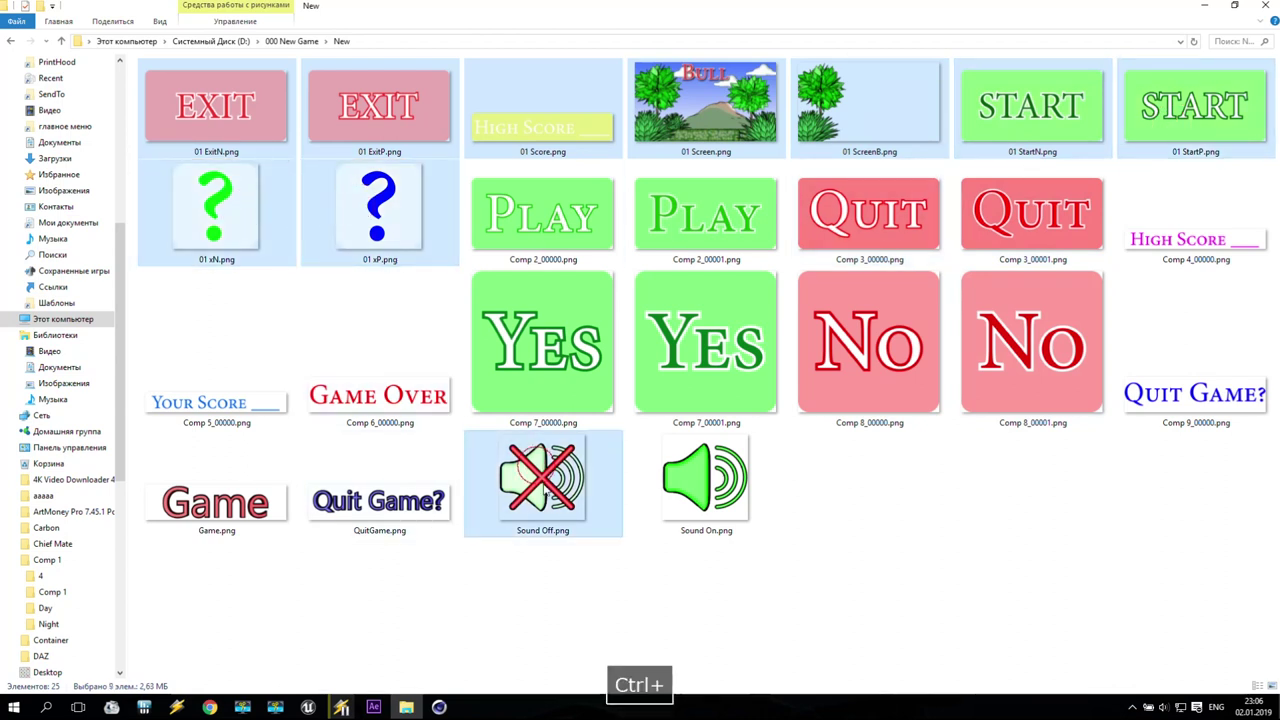
pyautogui.keyDown('ctrl'); pyautogui.click(726, 505); pyautogui.keyUp('ctrl')
pyautogui.rightClick(729, 510)
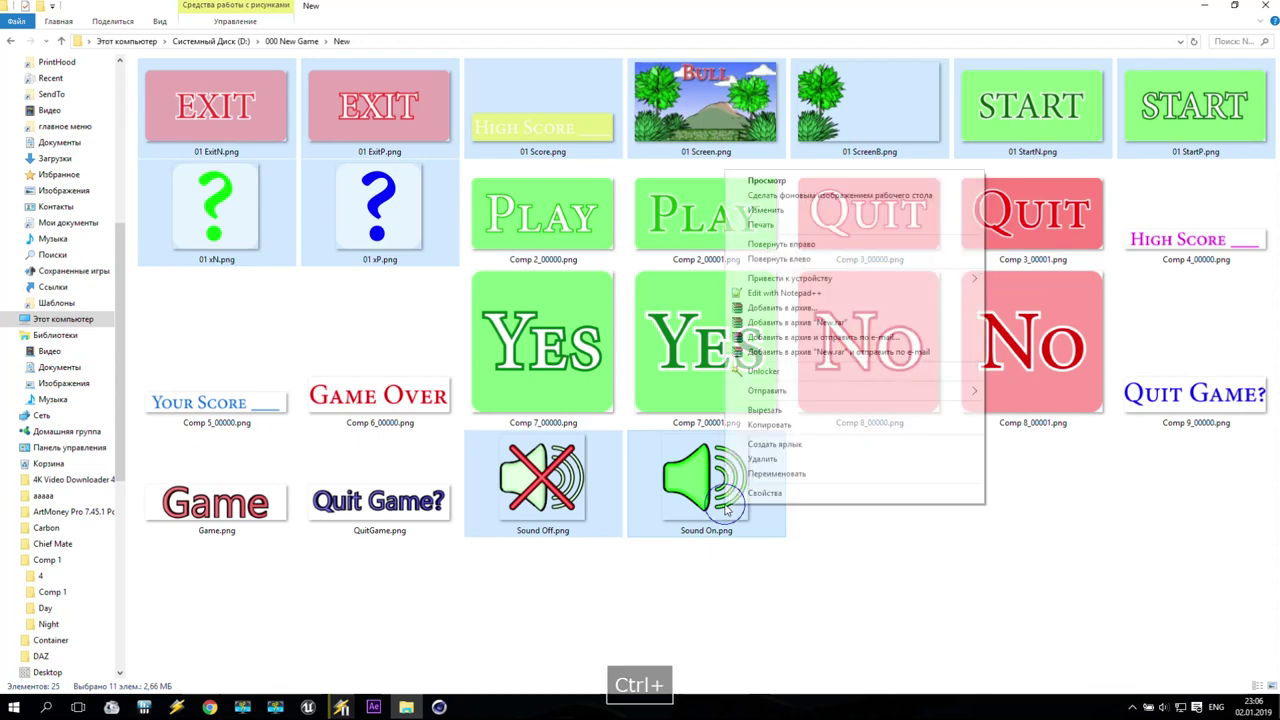
pyautogui.click(818, 425)
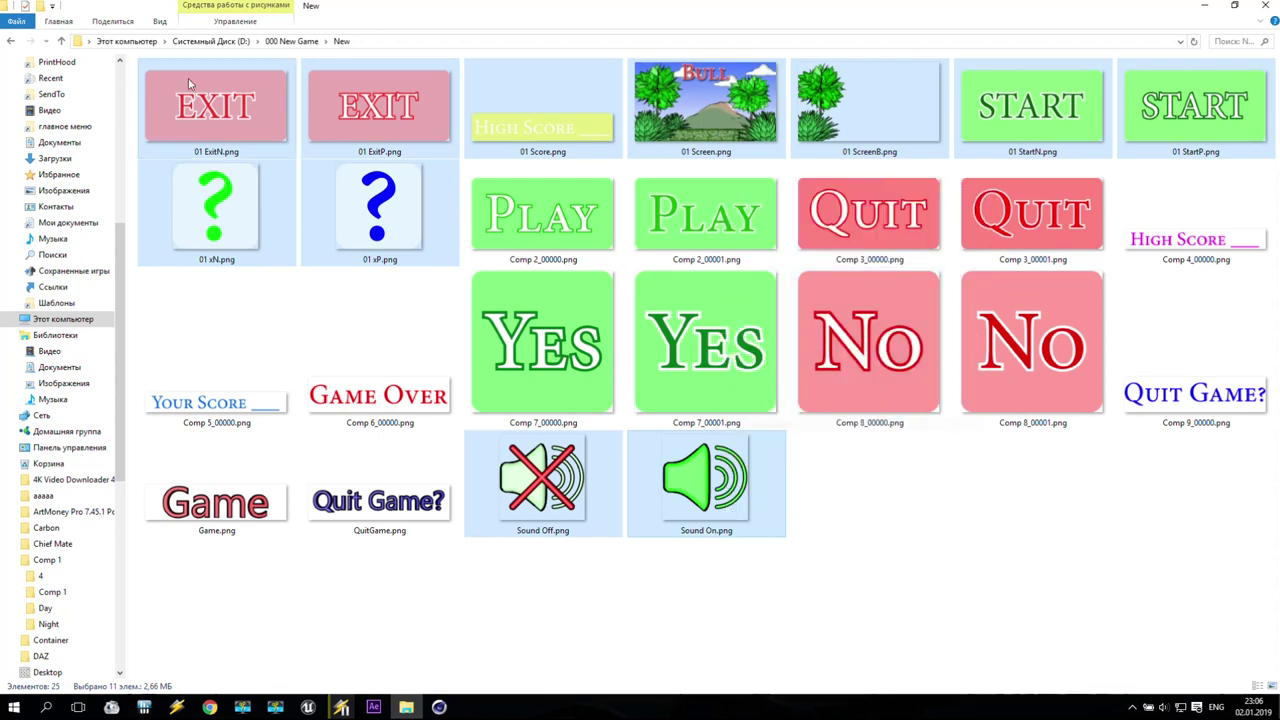
# - Paste the copied images into D:\UE4 Tutorial Game\TutorialGame\Content\Texture
pyautogui.click(62, 42)
pyautogui.click(62, 42)
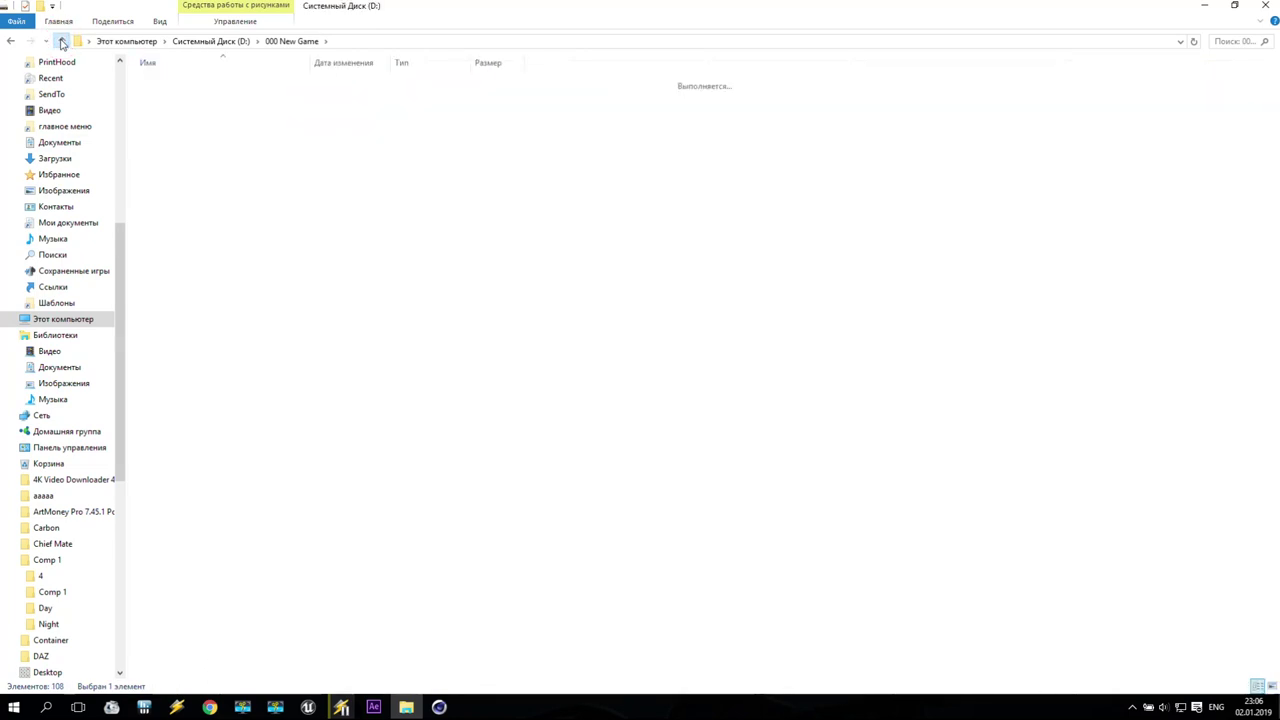
pyautogui.click(175, 349)
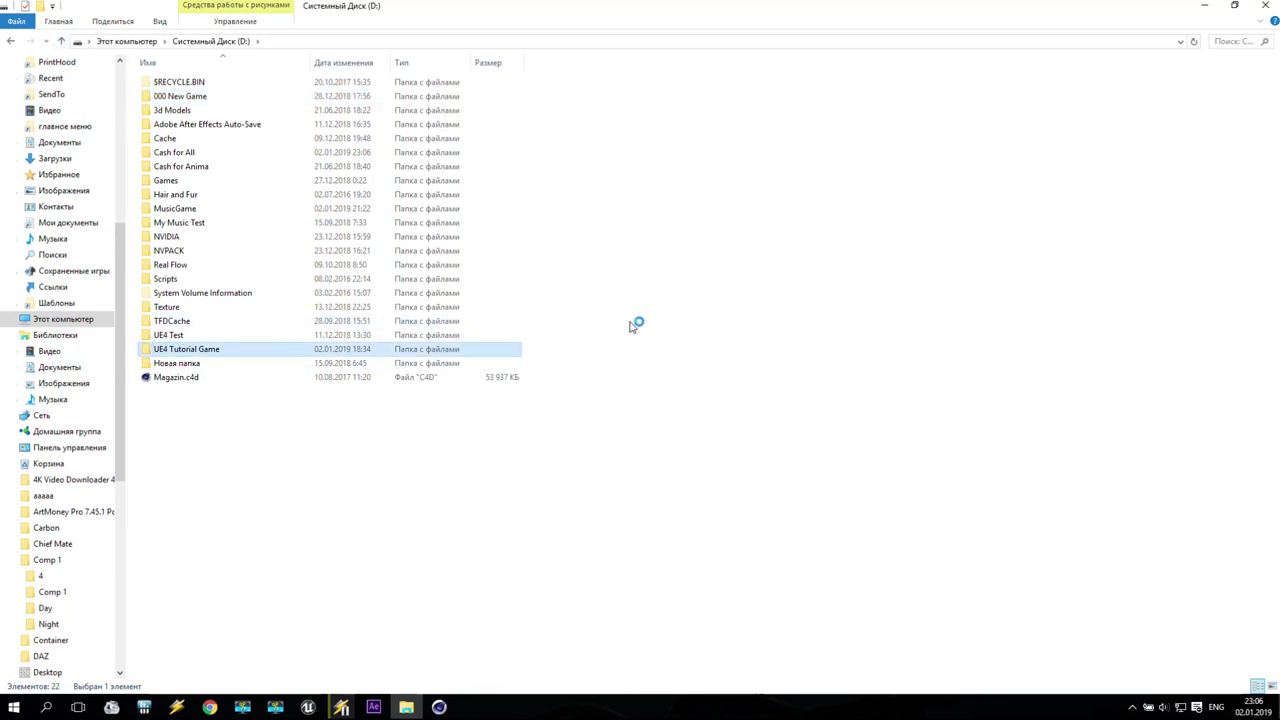
pyautogui.click(148, 113)
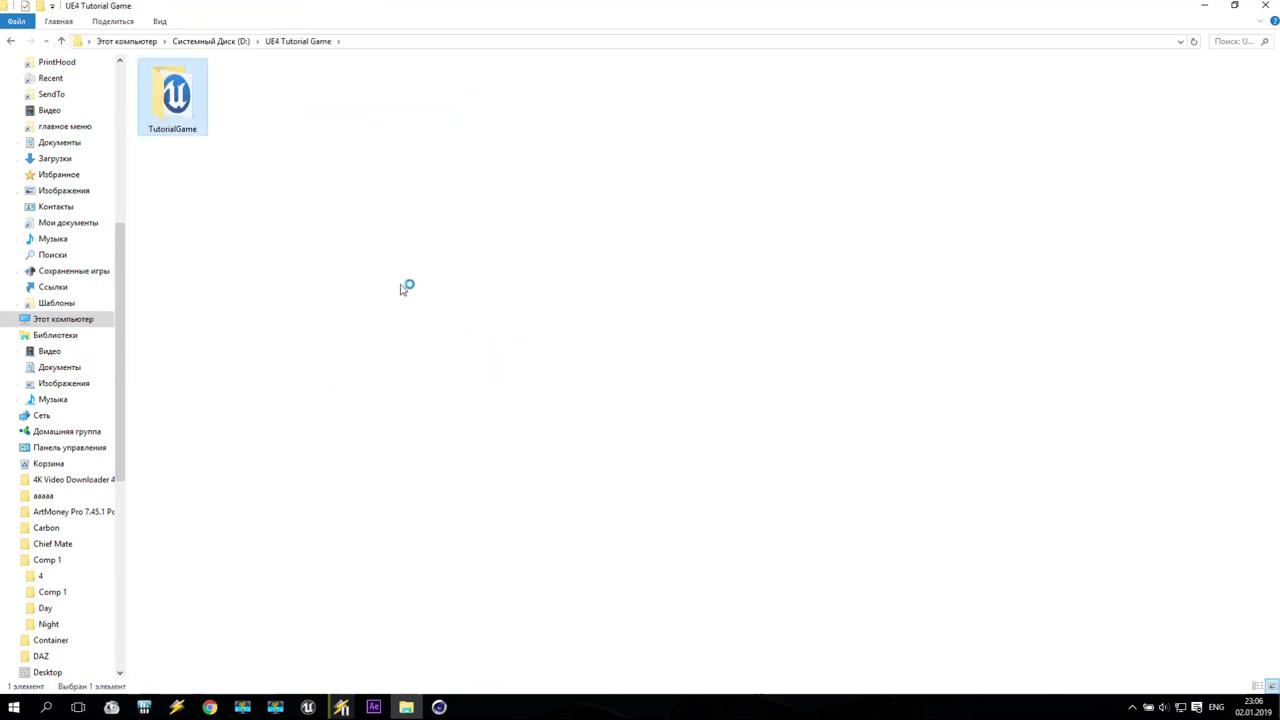
pyautogui.doubleClick(165, 95)
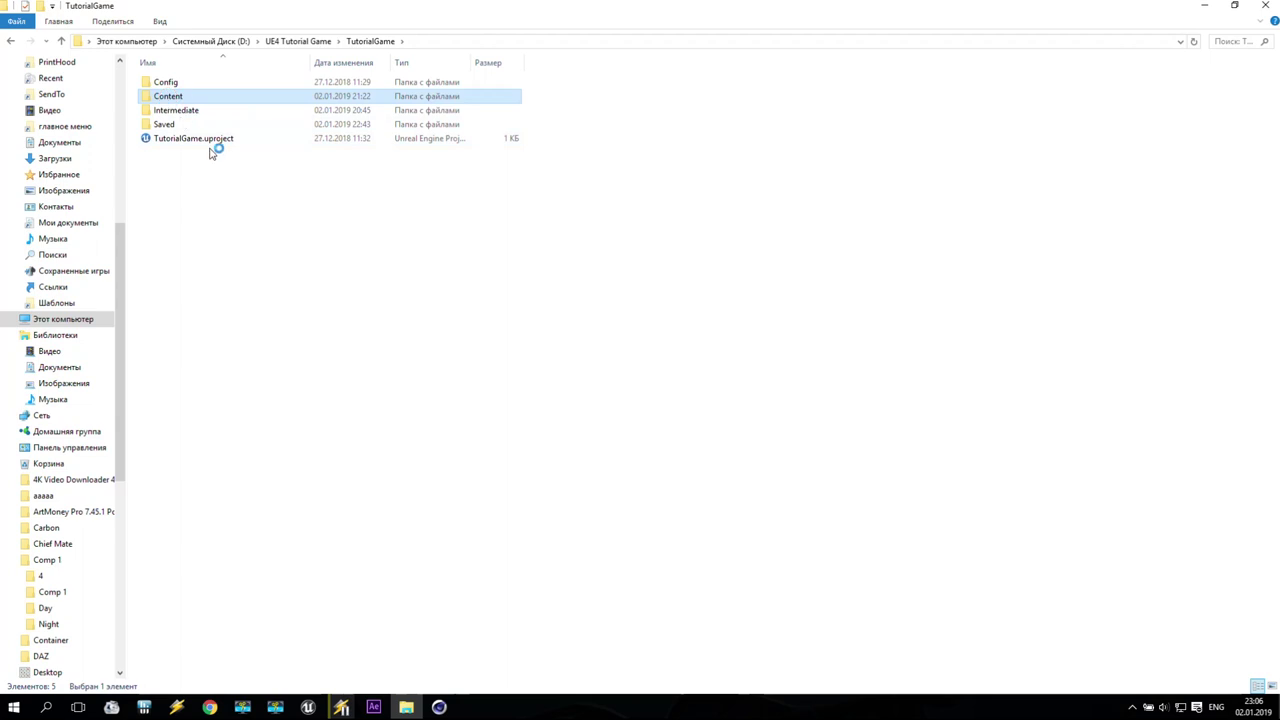
pyautogui.doubleClick(166, 194)
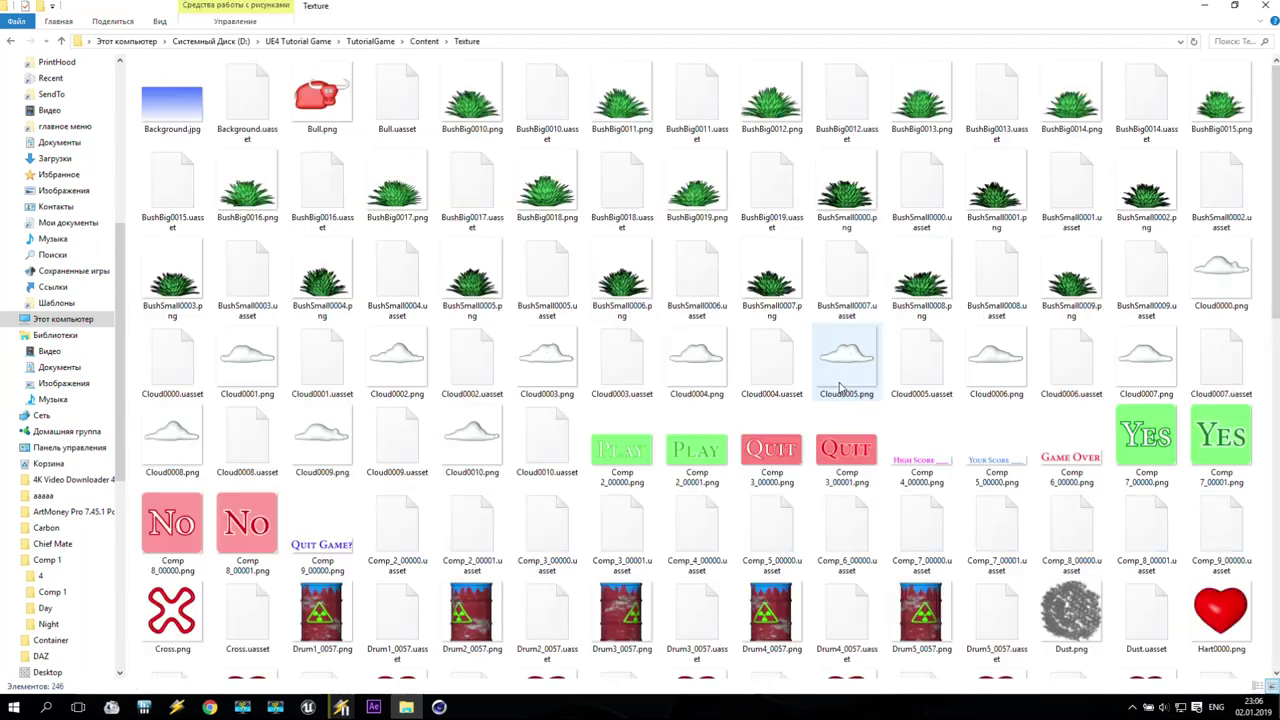
pyautogui.rightClick(885, 424)
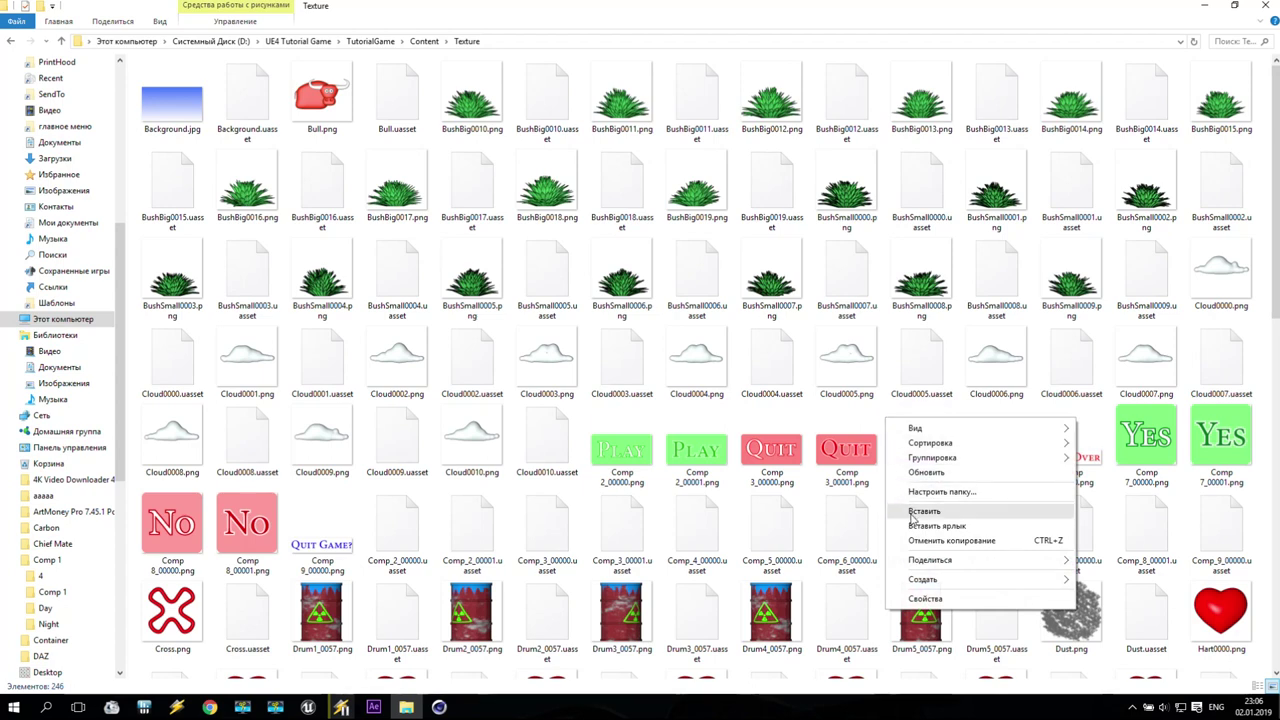
pyautogui.click(922, 511)
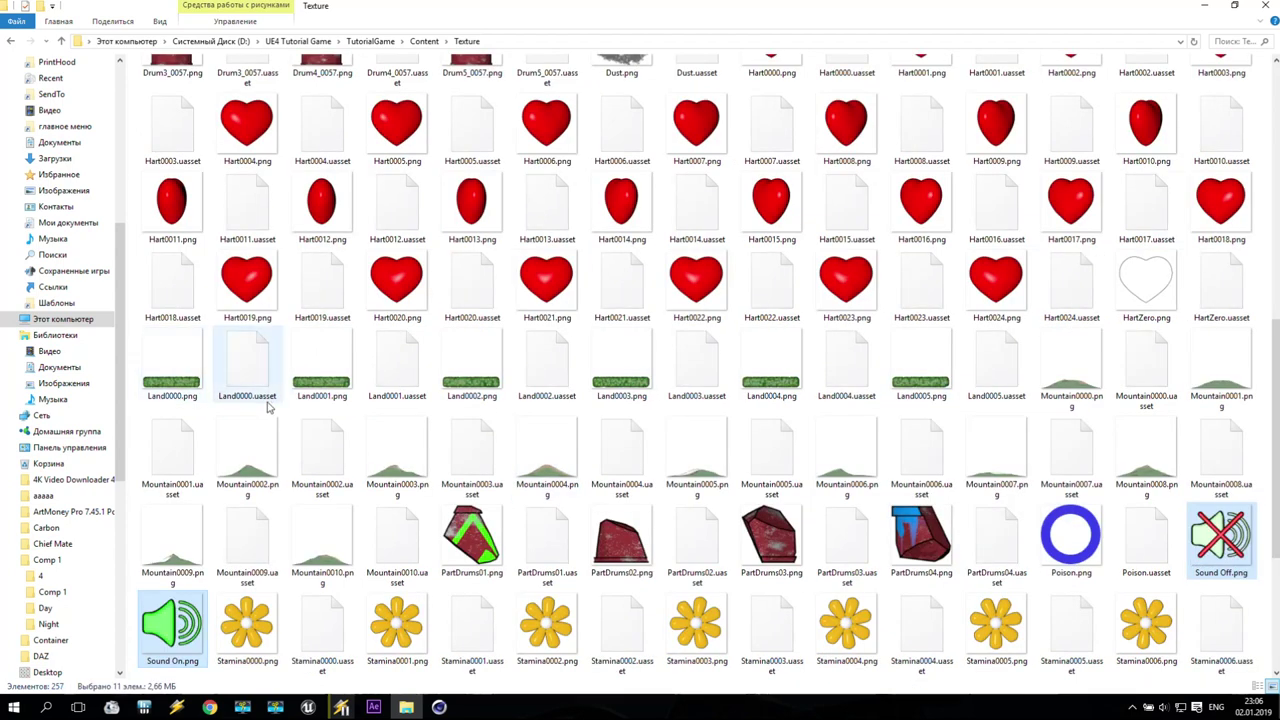
# - Switch to the TutorialGame project in Unreal Editor and import the newly detected source content files
pyautogui.moveTo(308, 707)
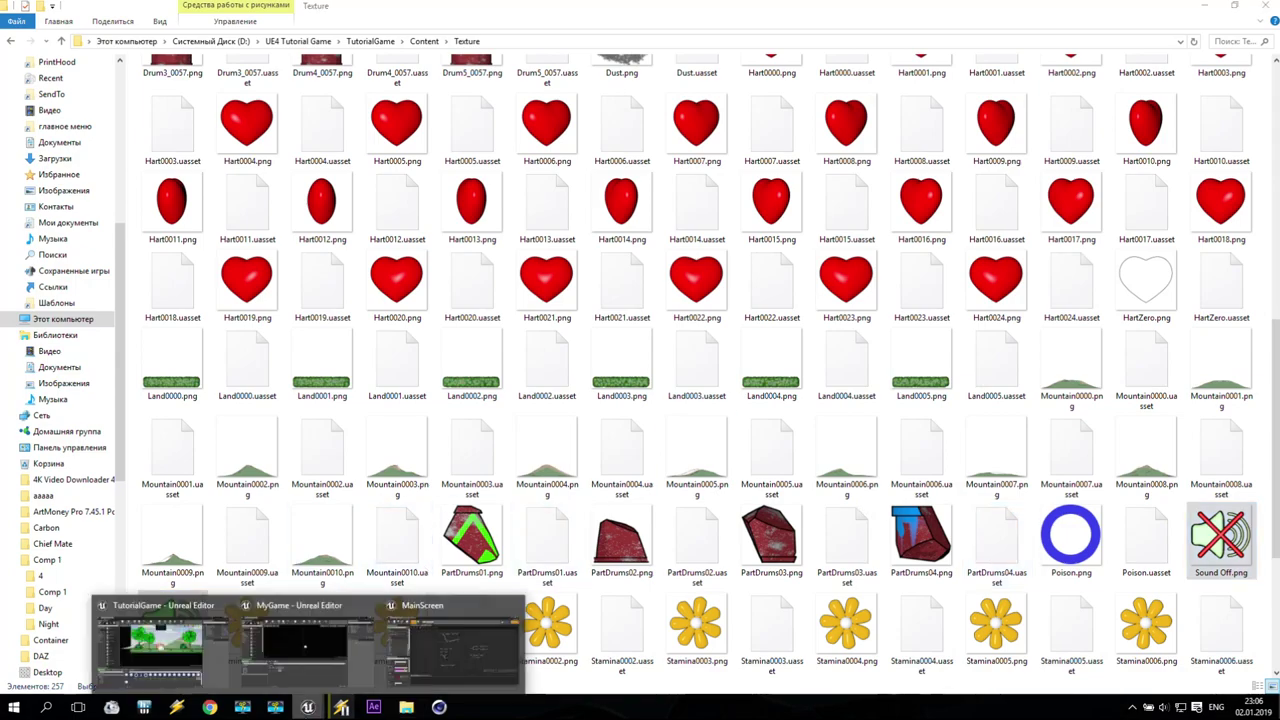
pyautogui.click(206, 646)
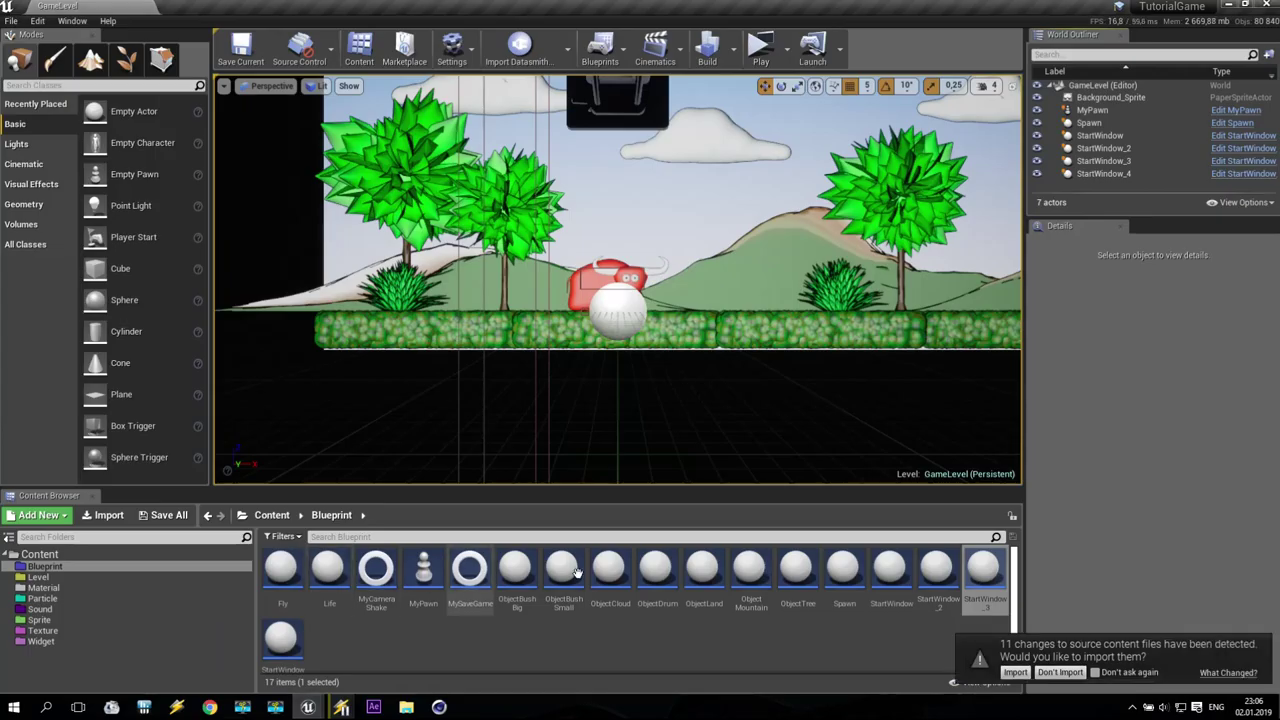
pyautogui.click(1014, 672)
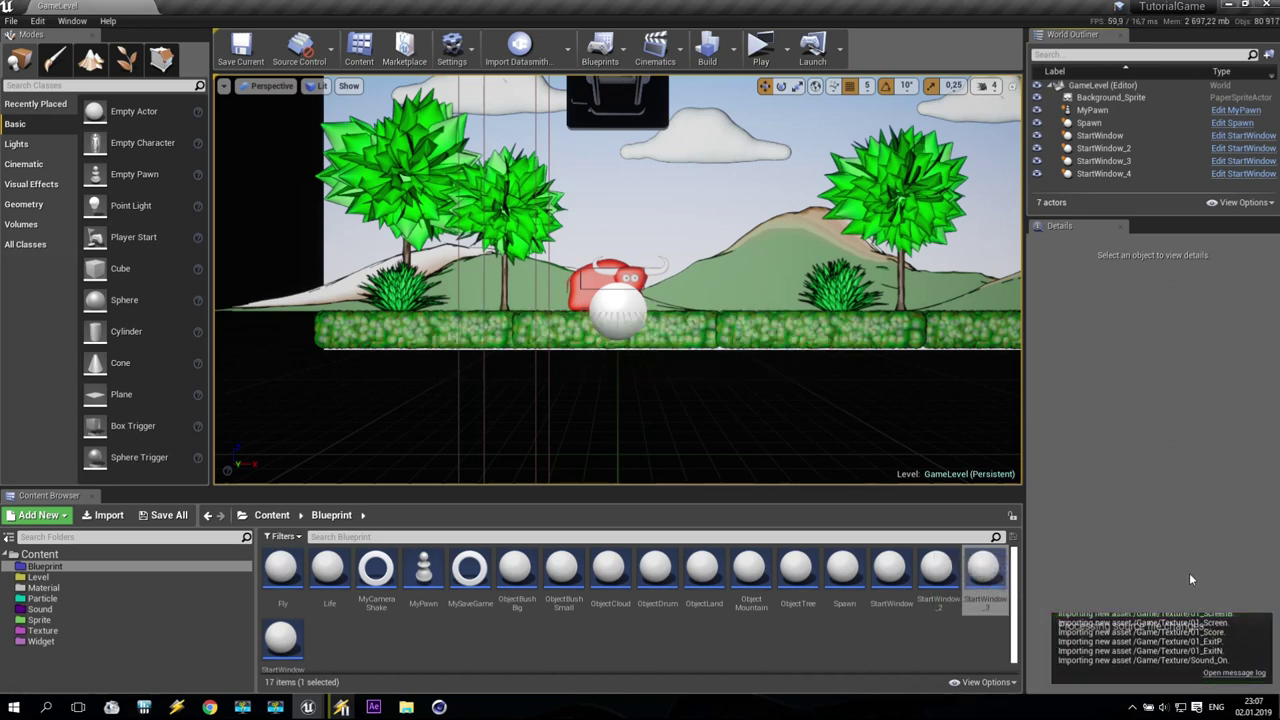
# - Create a Widget Blueprint named MainScreen in the project's Widget folder and open it for editing
pyautogui.click(40, 641)
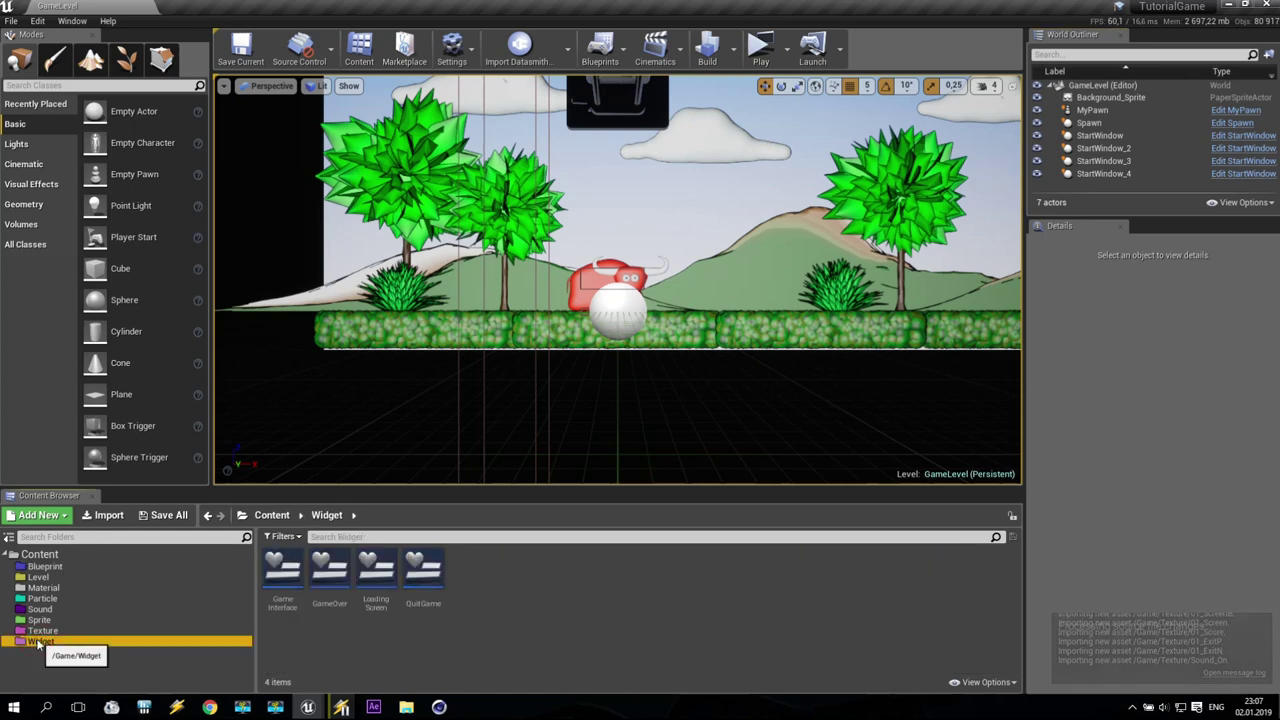
pyautogui.rightClick(507, 594)
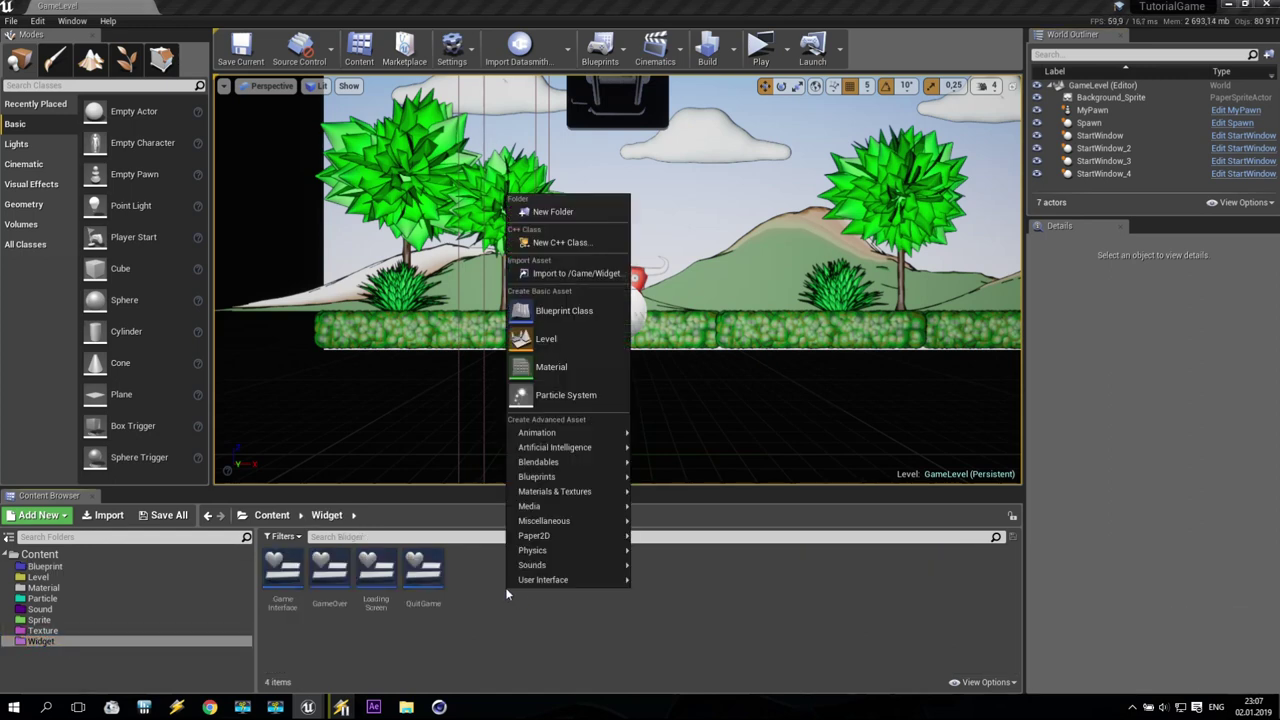
pyautogui.moveTo(560, 580)
pyautogui.click(700, 668)
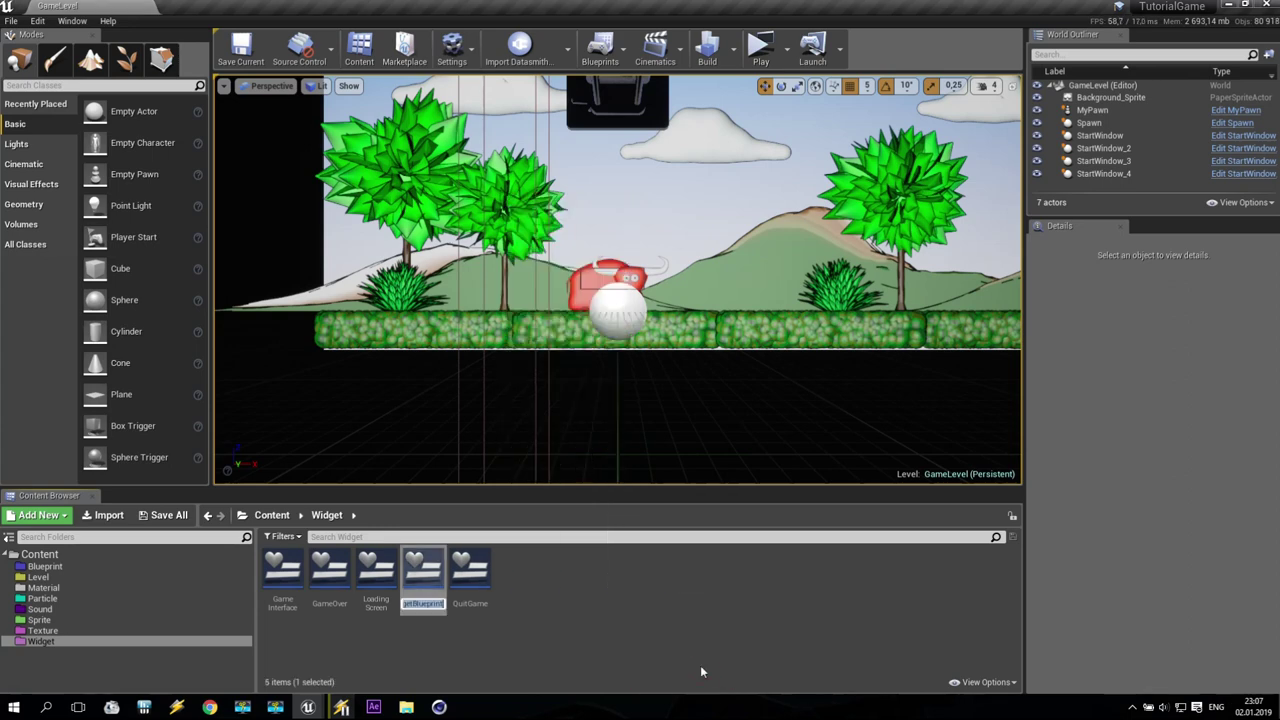
pyautogui.write('Main')
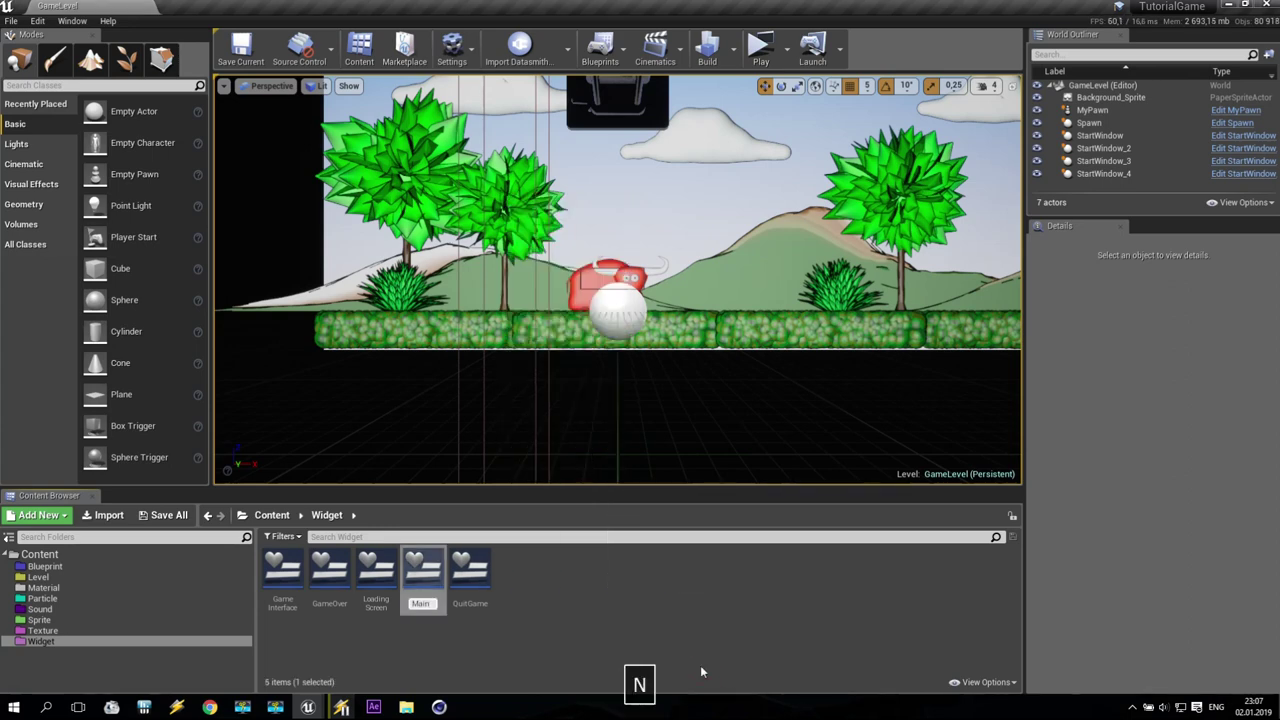
pyautogui.write('Screen')
pyautogui.press('Return')
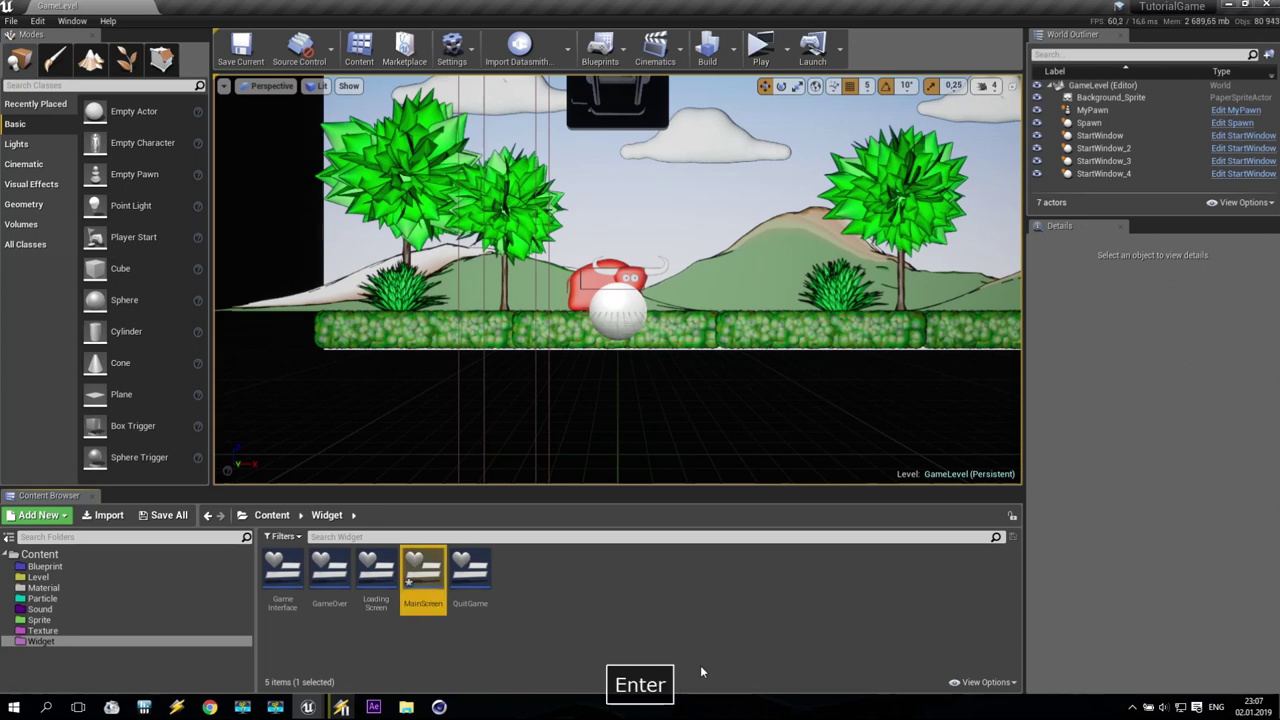
pyautogui.doubleClick(435, 572)
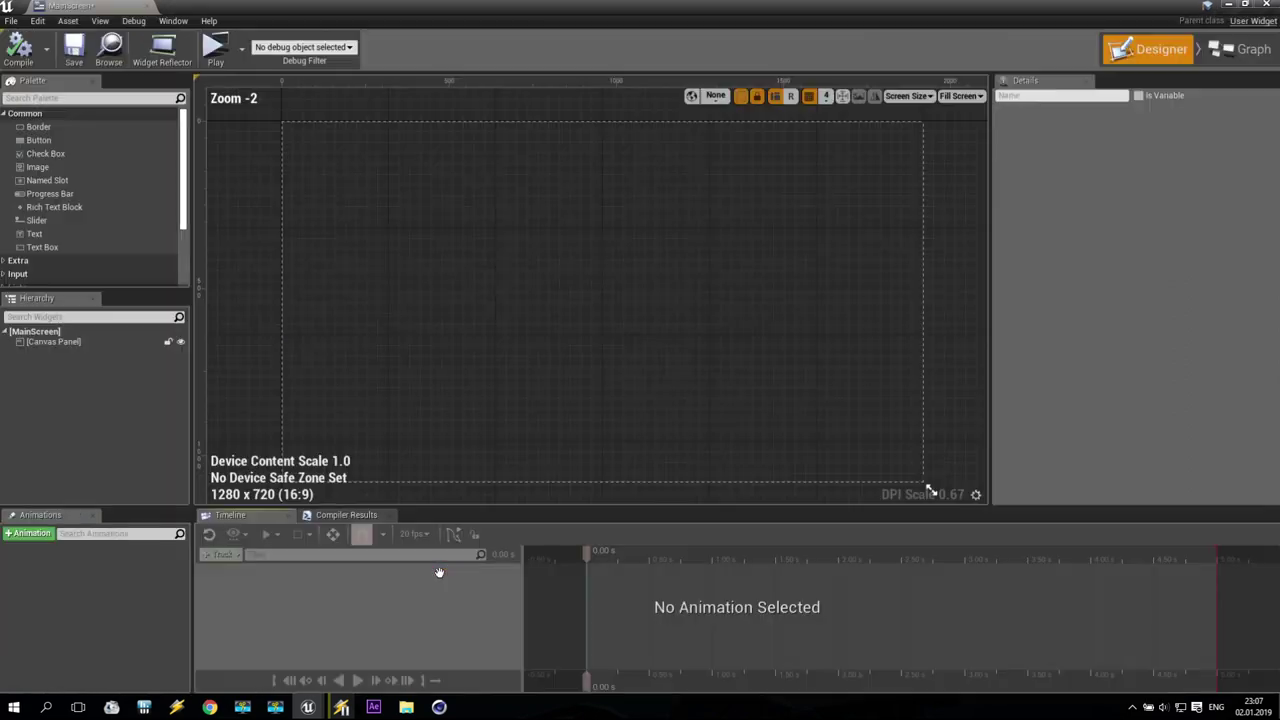
# - Add an Image stretched over the whole canvas with zero offsets and set its brush image to 01_Screen
pyautogui.click(59, 342)
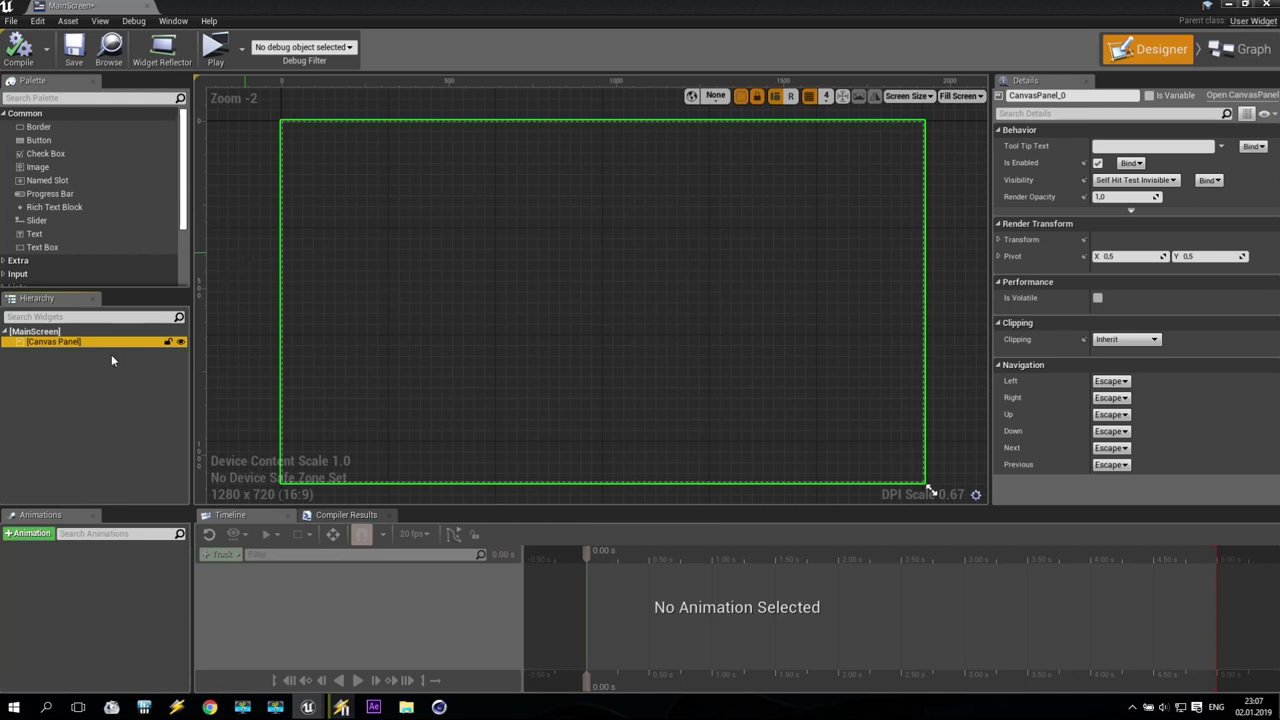
pyautogui.moveTo(38, 167); pyautogui.dragTo(333, 186)
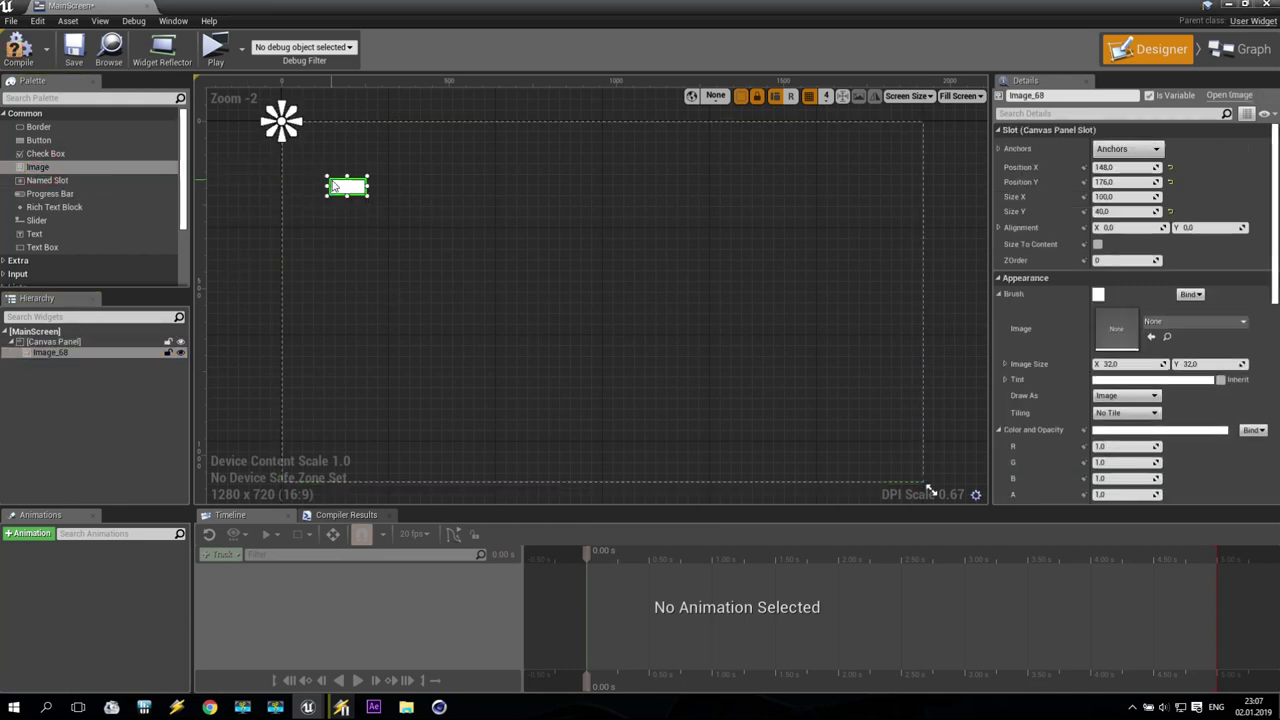
pyautogui.click(1160, 150)
pyautogui.click(1255, 322)
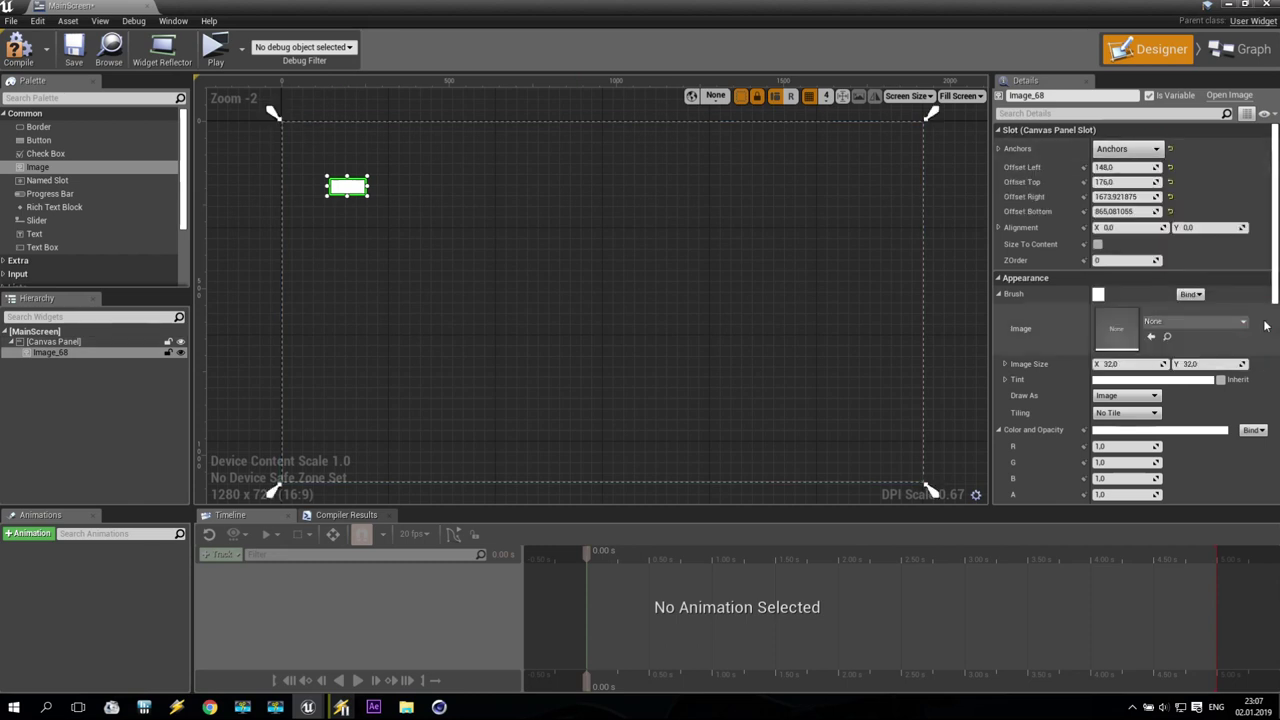
pyautogui.scroll(-1, 885, 373)
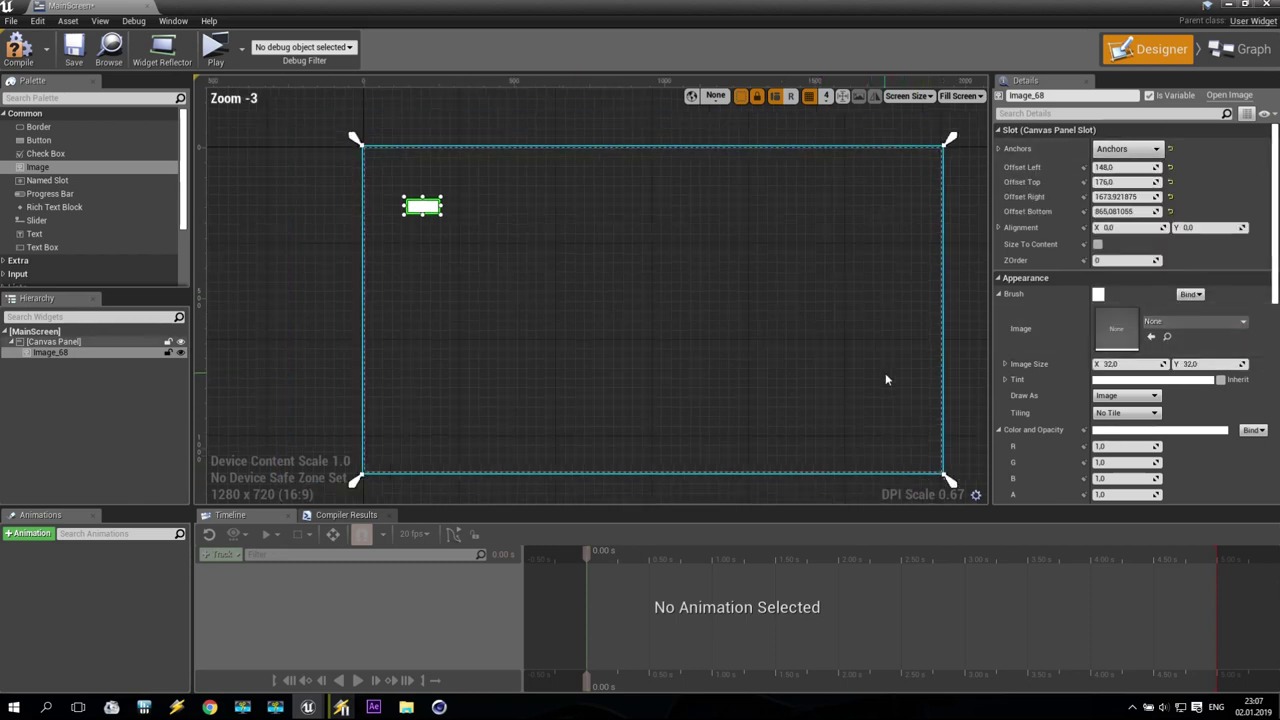
pyautogui.keyDown('ctrl'); pyautogui.click(884, 466); pyautogui.keyUp('ctrl')
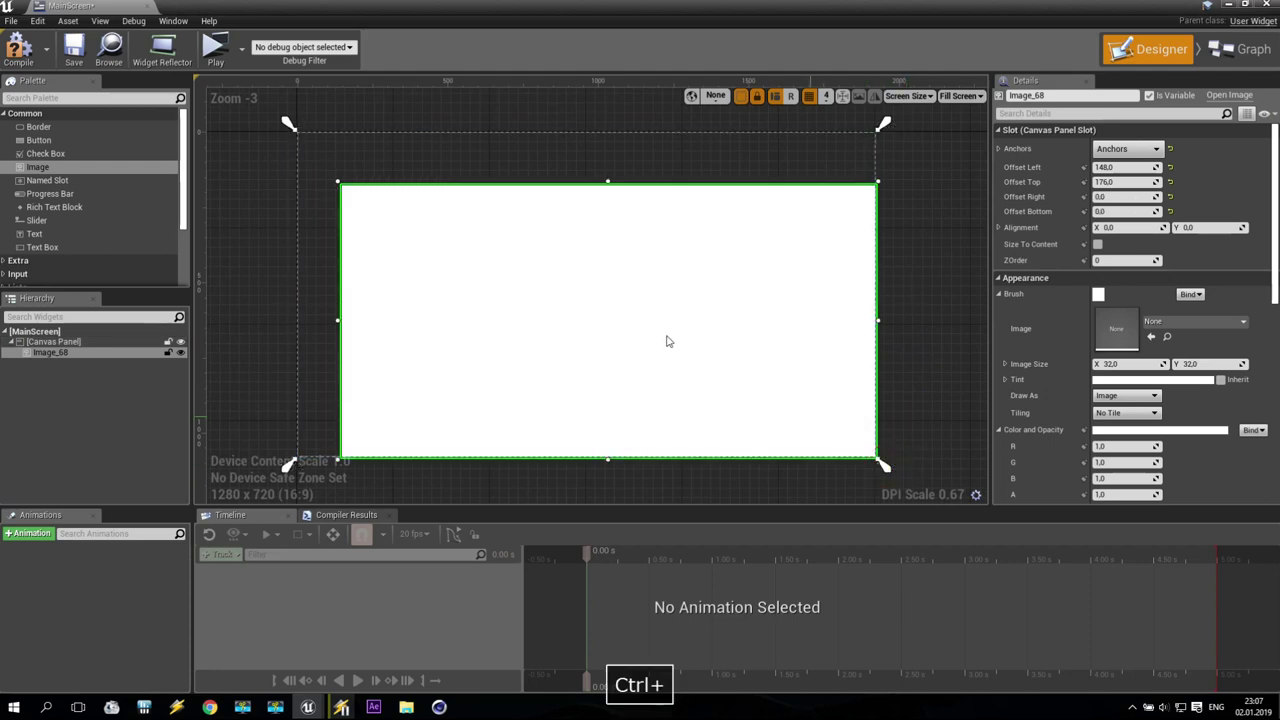
pyautogui.keyDown('ctrl'); pyautogui.click(281, 125); pyautogui.keyUp('ctrl')
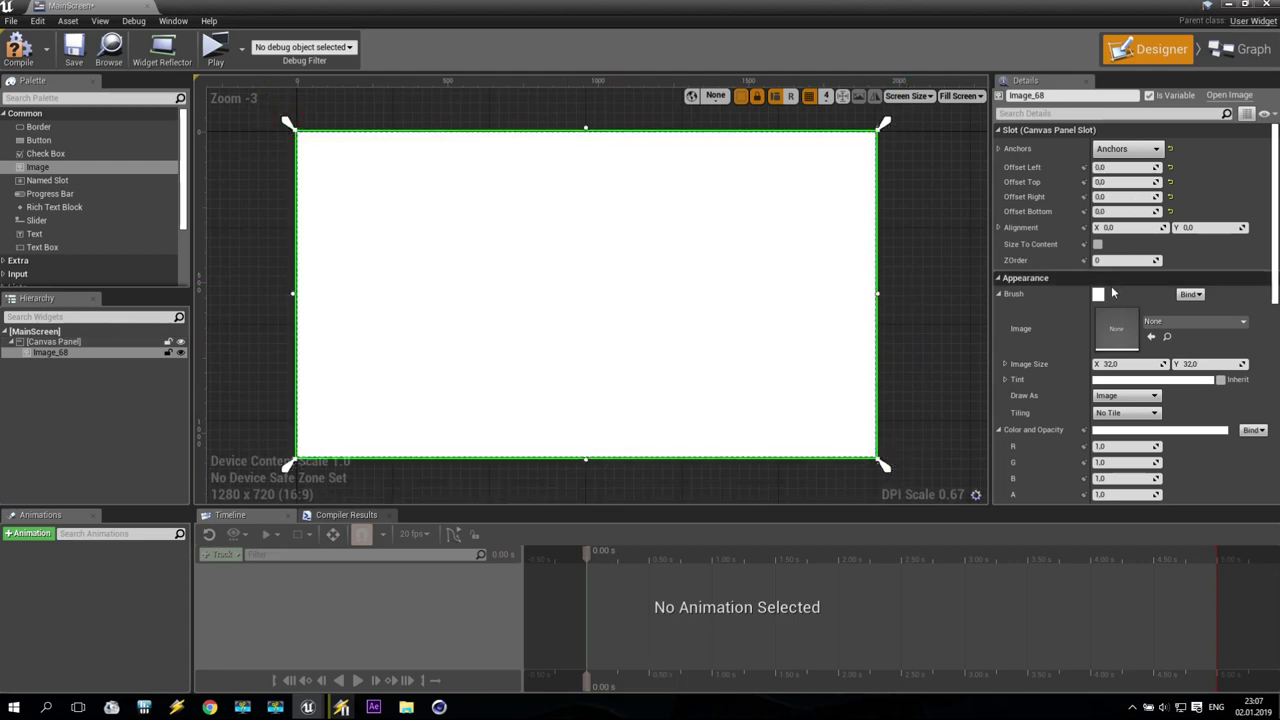
pyautogui.click(1208, 321)
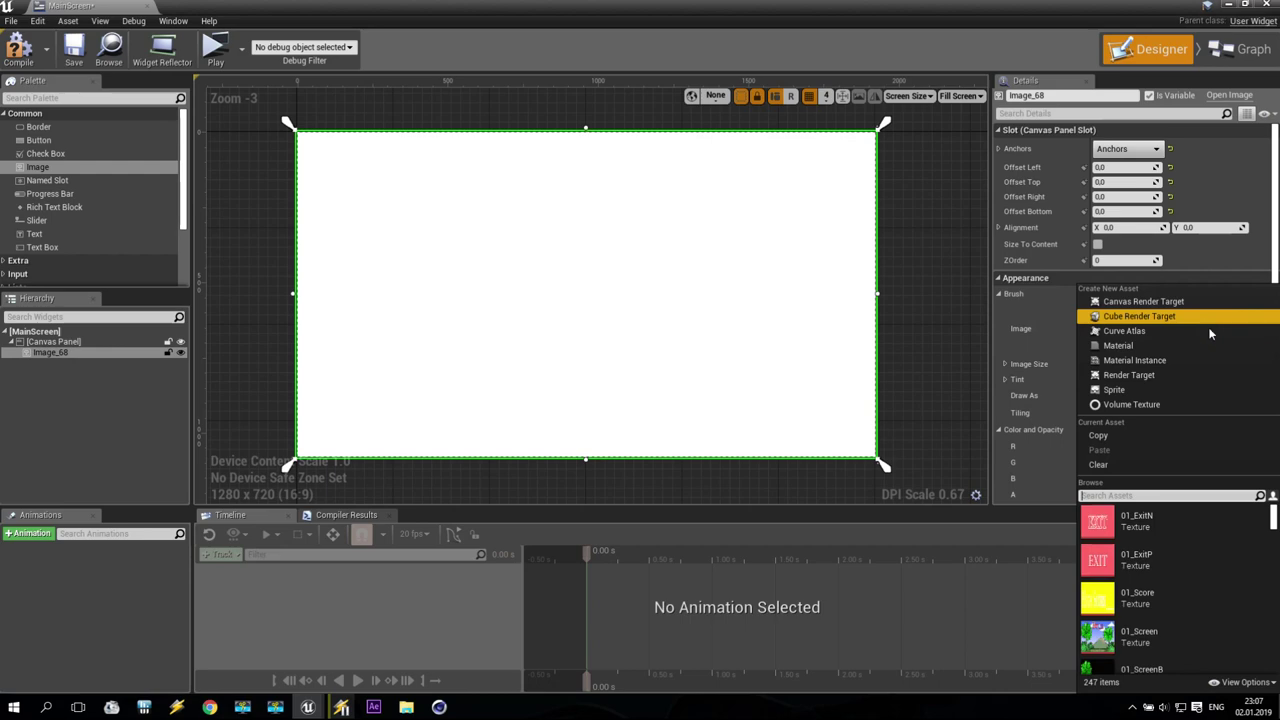
pyautogui.click(1157, 638)
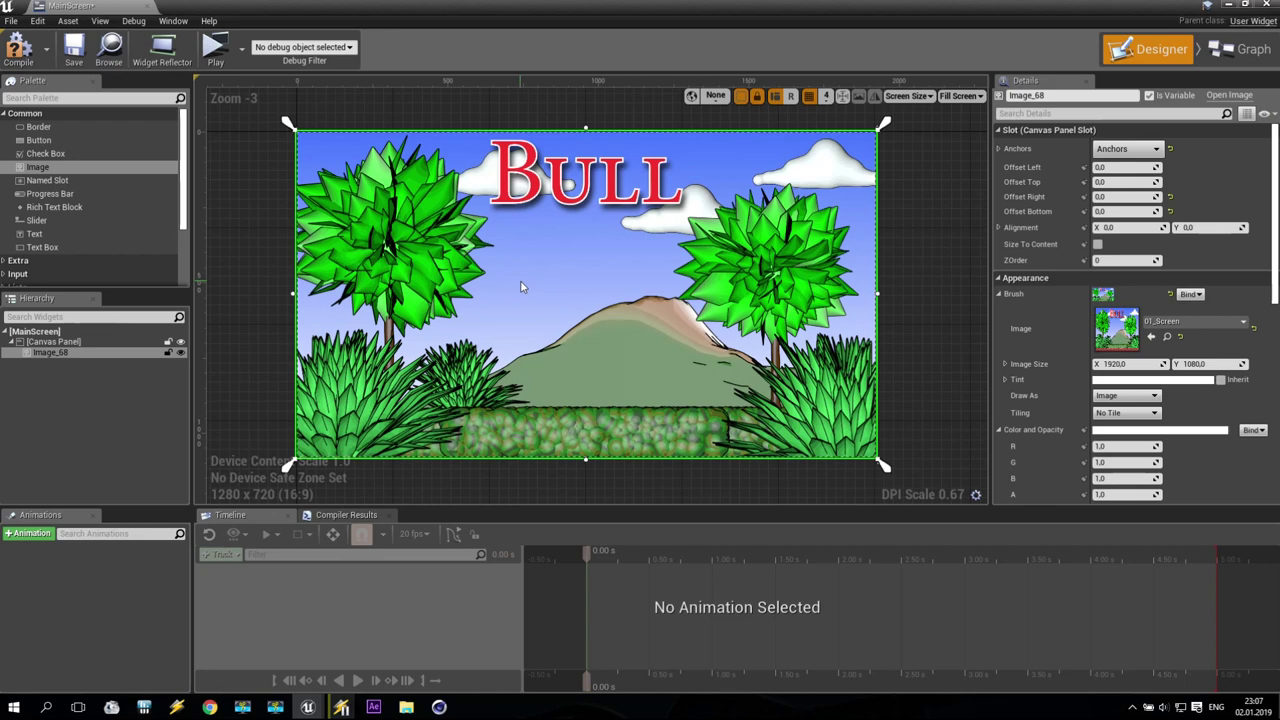
# - Add a second Image stretched over the whole canvas with zero offsets and set its brush image to 01_ScreenB
pyautogui.click(40, 167)
pyautogui.moveTo(49, 224); pyautogui.dragTo(372, 214)
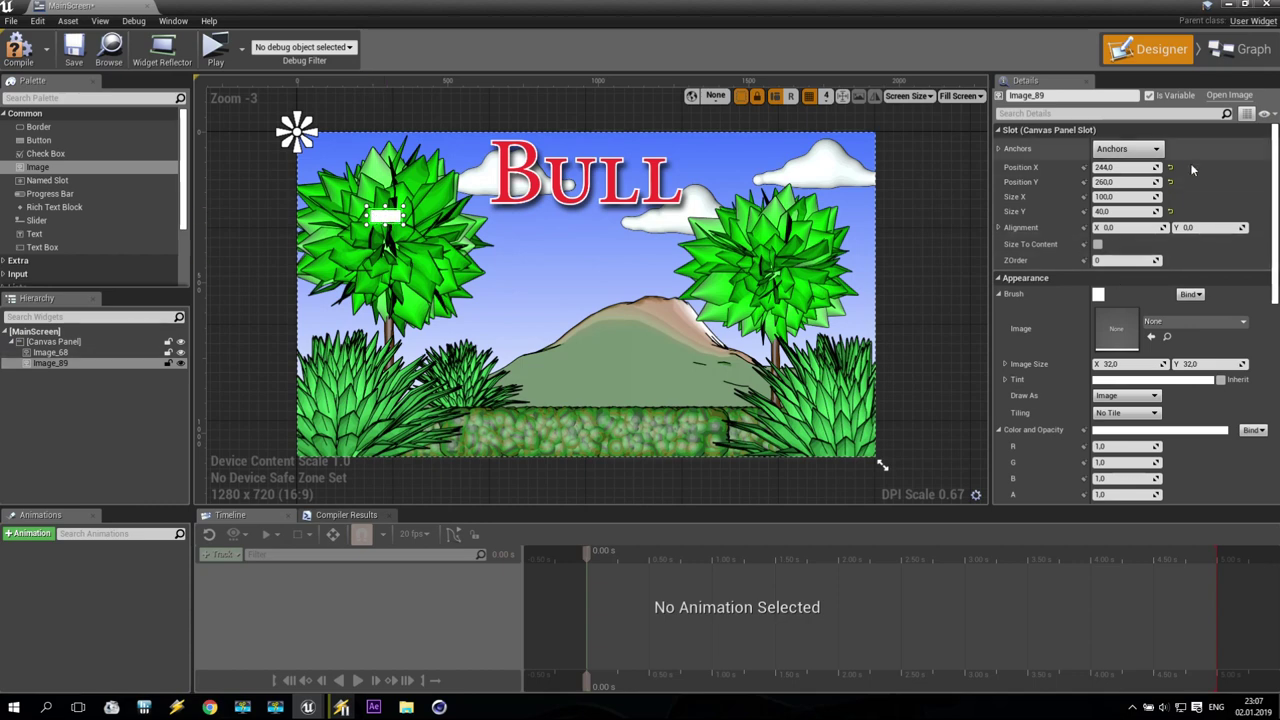
pyautogui.click(1128, 148)
pyautogui.click(1271, 330)
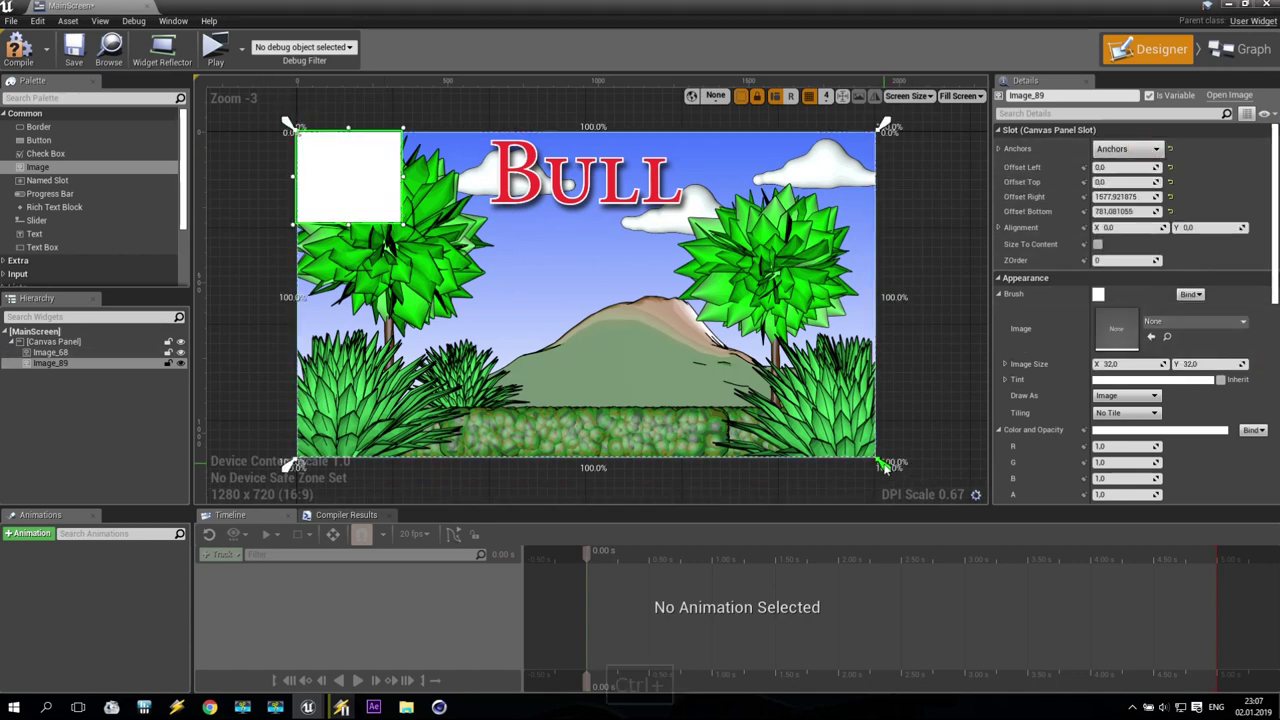
pyautogui.keyDown('ctrl'); pyautogui.click(886, 466); pyautogui.keyUp('ctrl')
pyautogui.click(1207, 323)
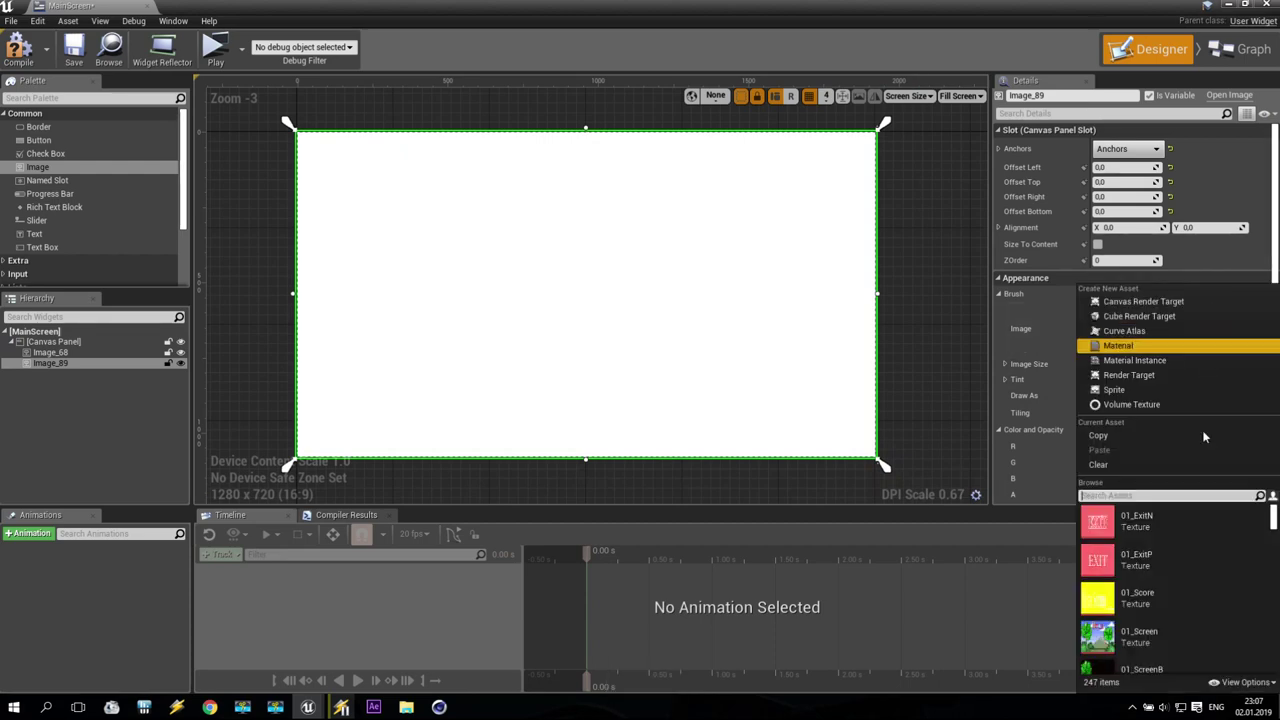
pyautogui.click(1095, 636)
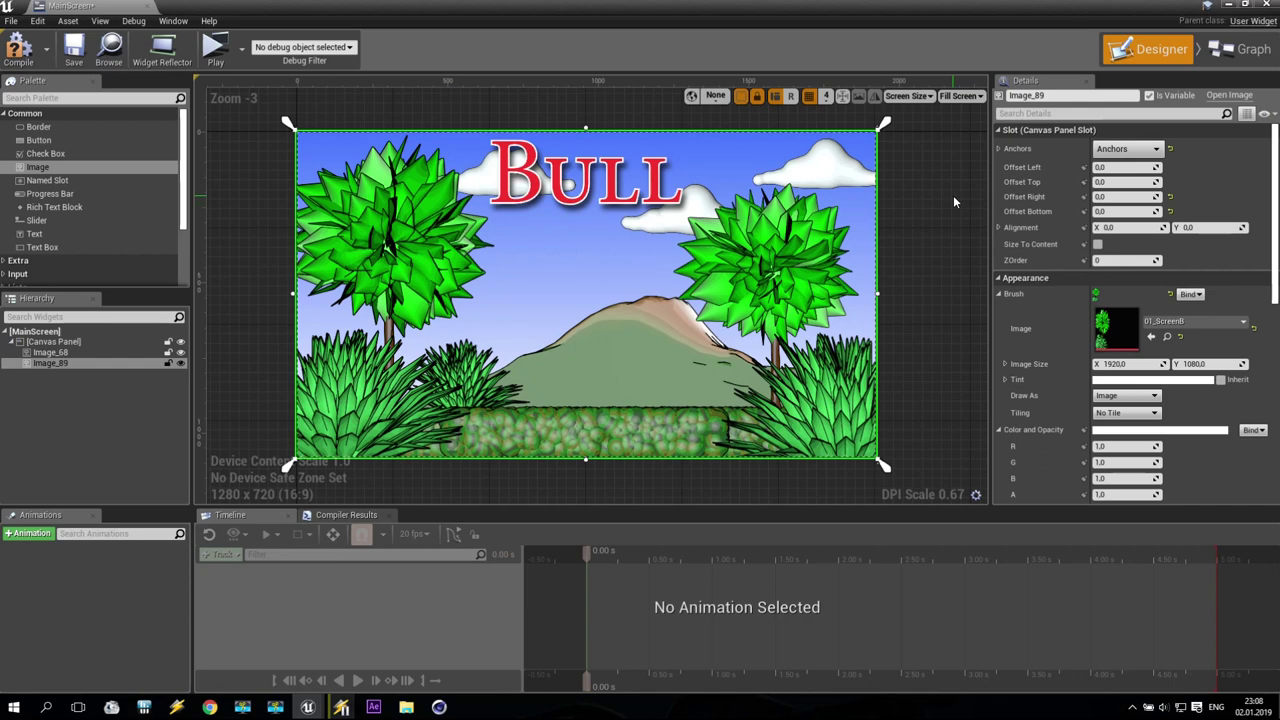
# - Place a Button just below the Bull title and anchor it to the centre of the canvas
pyautogui.click(60, 141)
pyautogui.moveTo(62, 150); pyautogui.dragTo(532, 219)
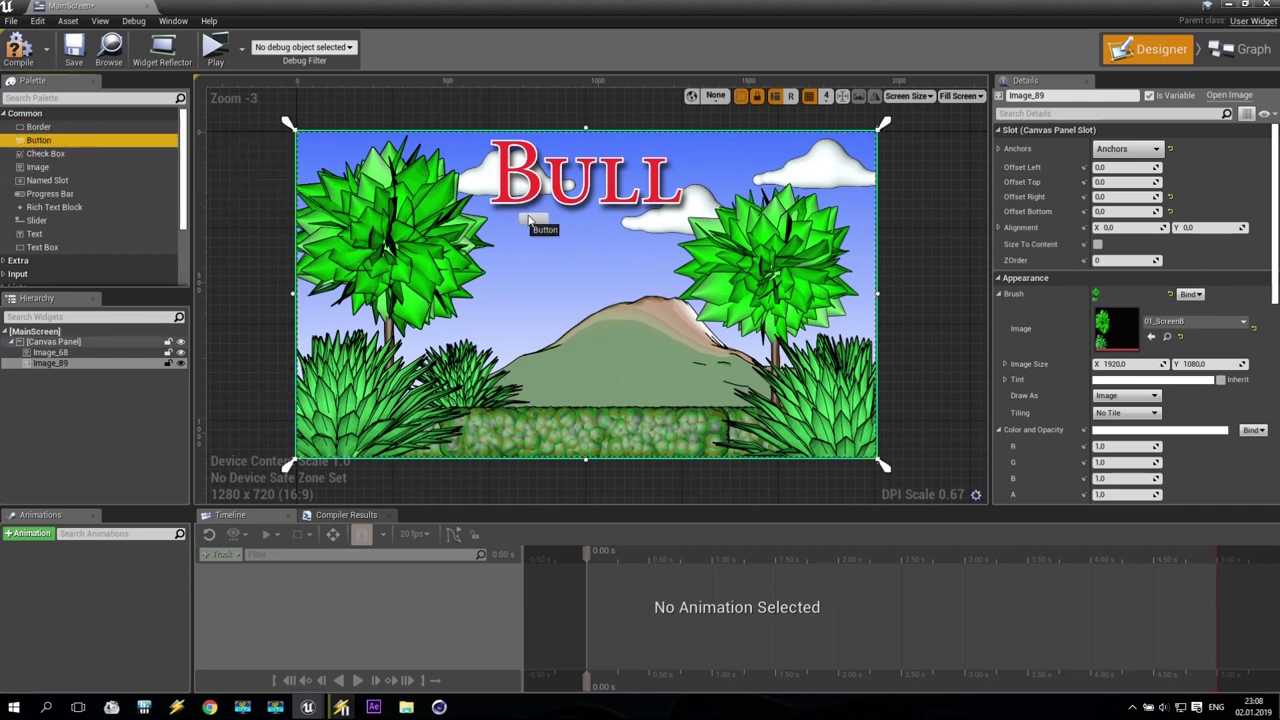
pyautogui.click(1127, 148)
pyautogui.click(1160, 227)
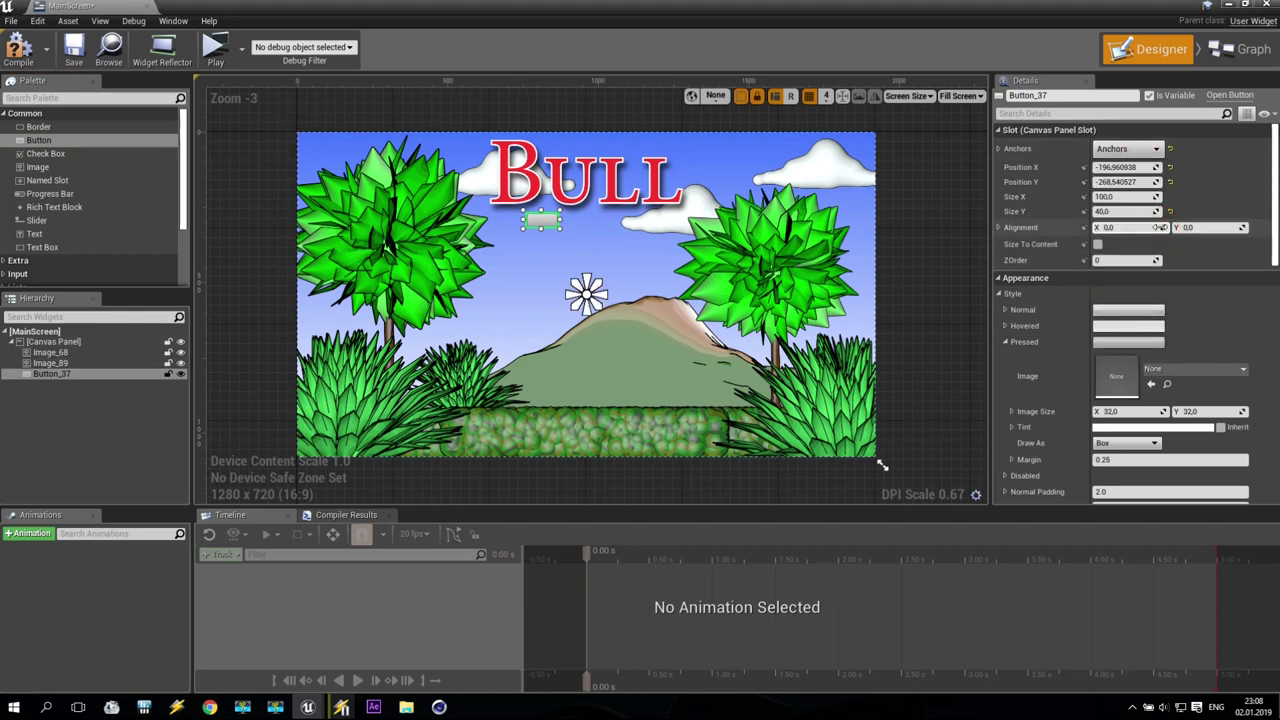
# - Set the button's Size X to 512 and Size Y to 256
pyautogui.click(1127, 197)
pyautogui.write('52')
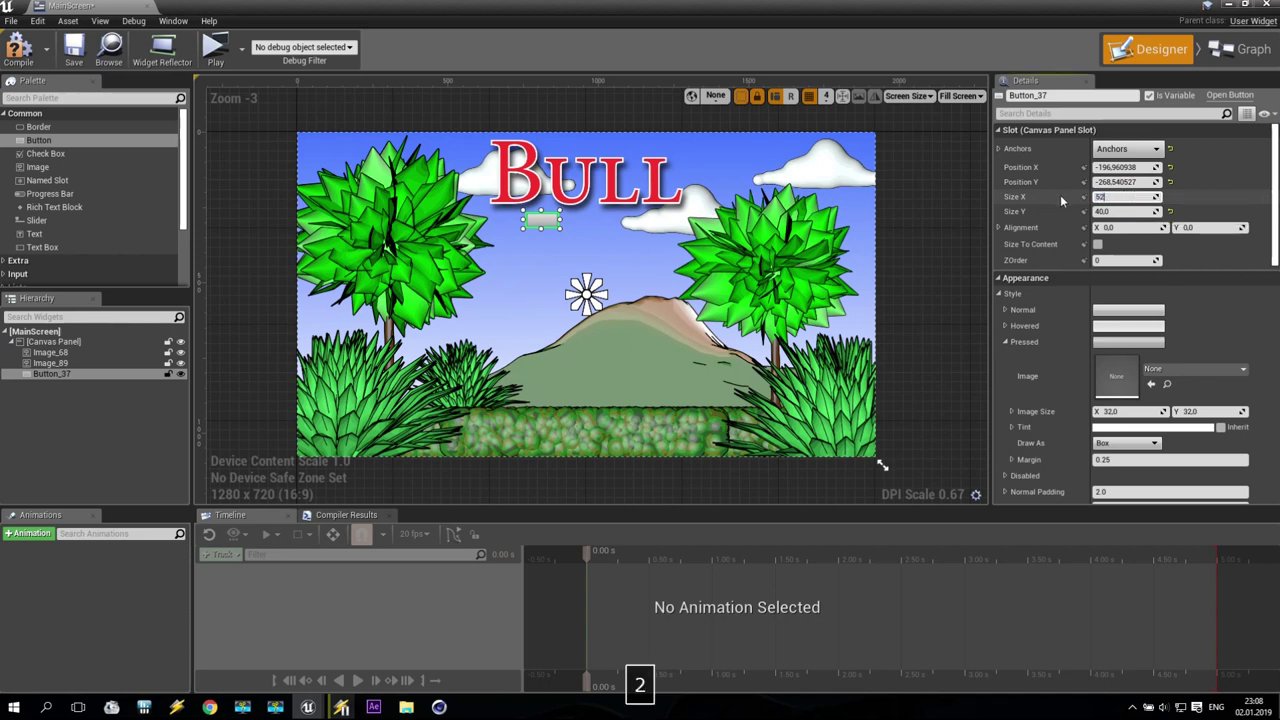
pyautogui.press('BackSpace')
pyautogui.write('12')
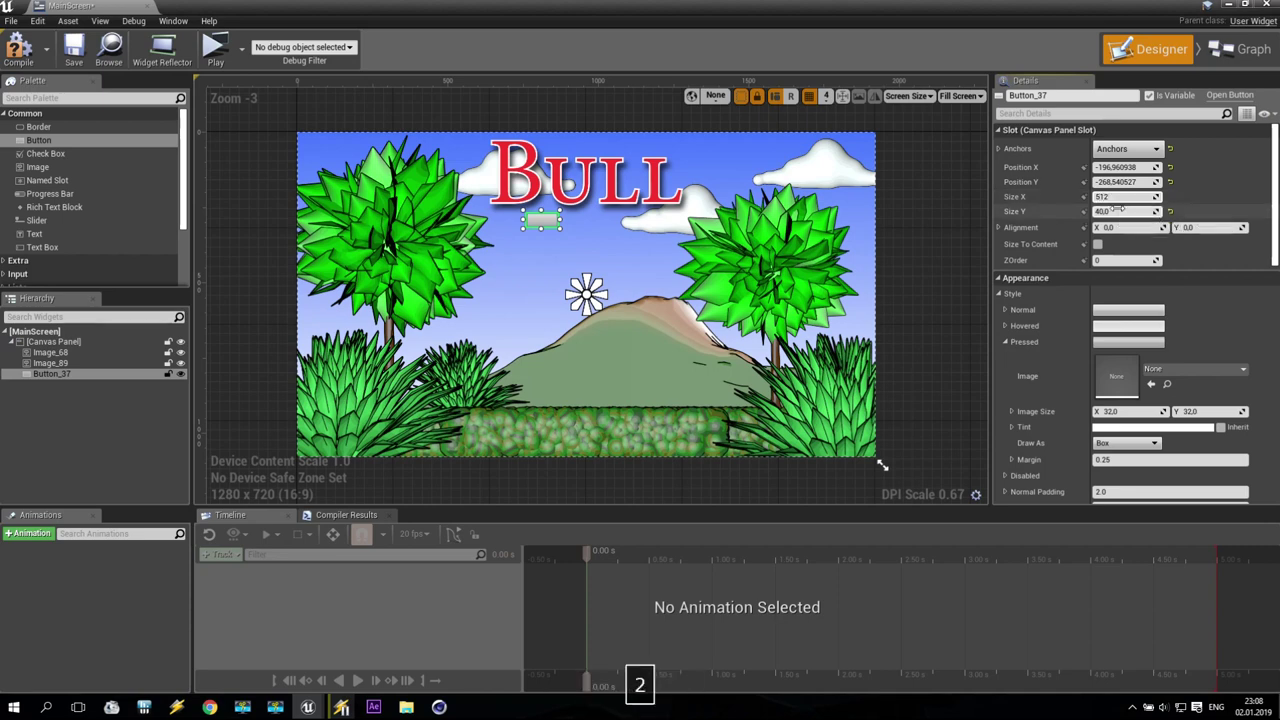
pyautogui.click(1119, 210)
pyautogui.write('256')
pyautogui.press('Return')
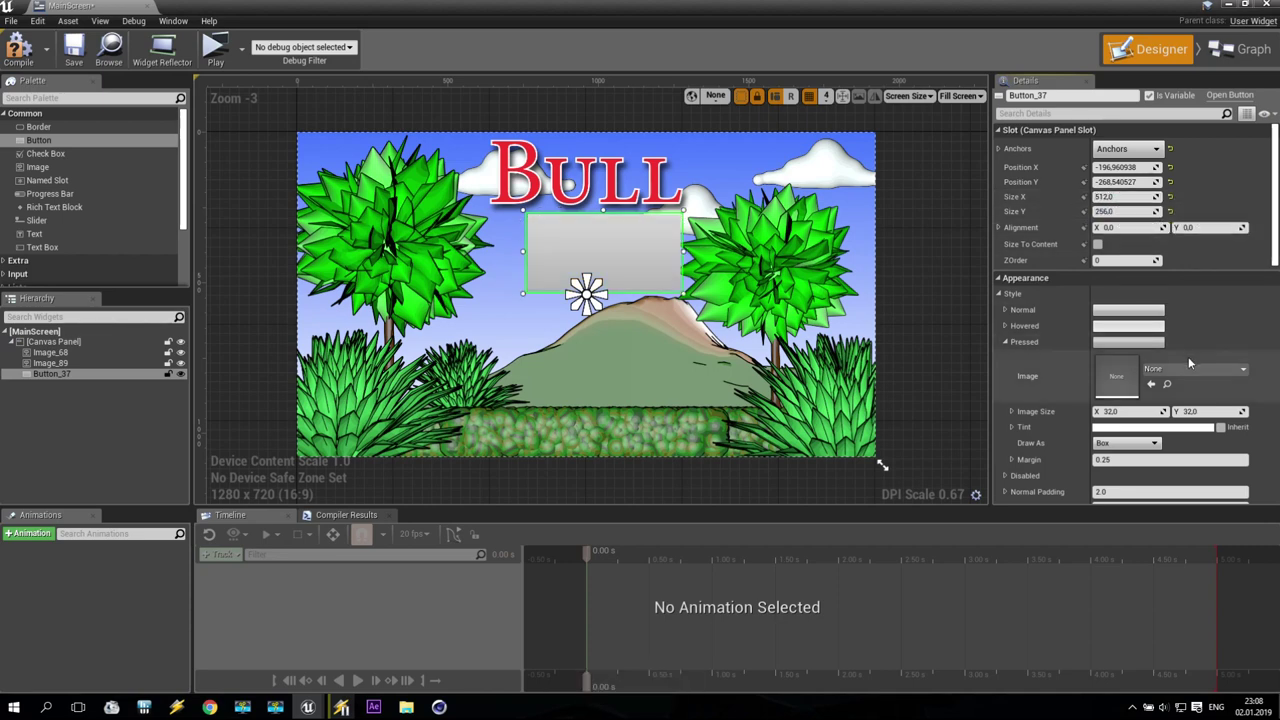
# - Set the image of the button's Normal style to 01_StartN
pyautogui.click(1005, 310)
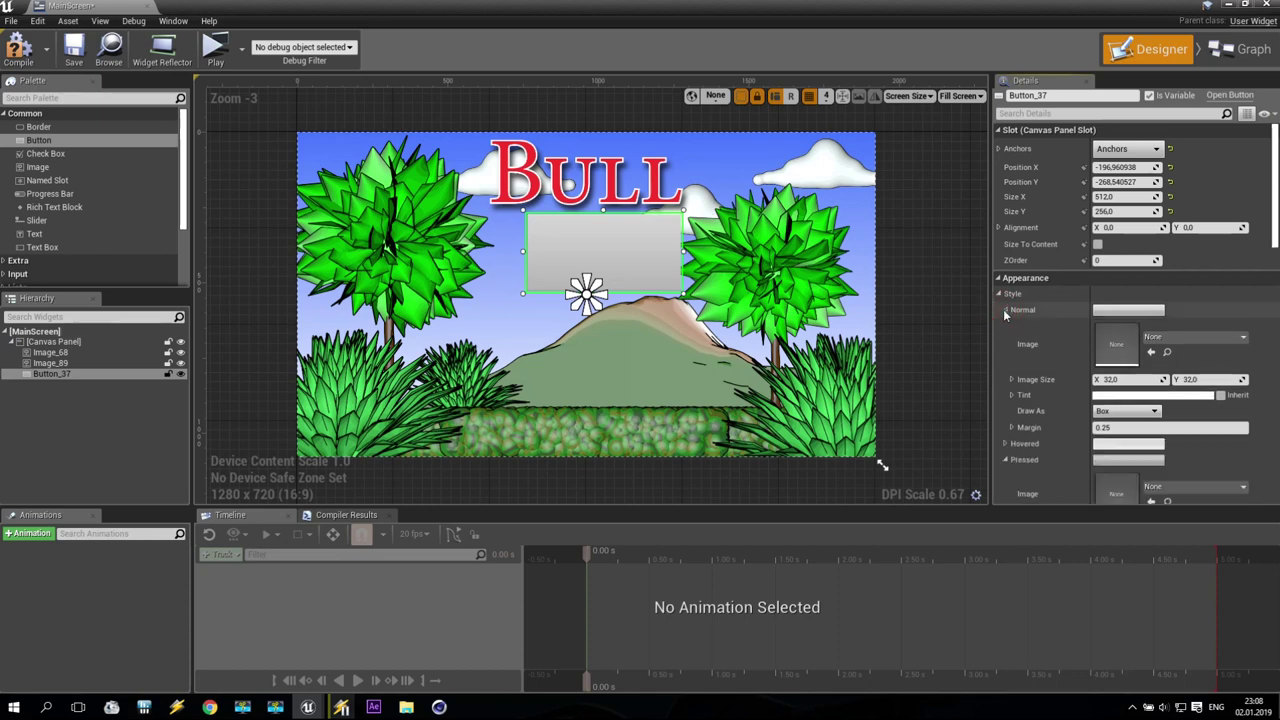
pyautogui.click(1185, 334)
pyautogui.scroll(-2, 1198, 563)
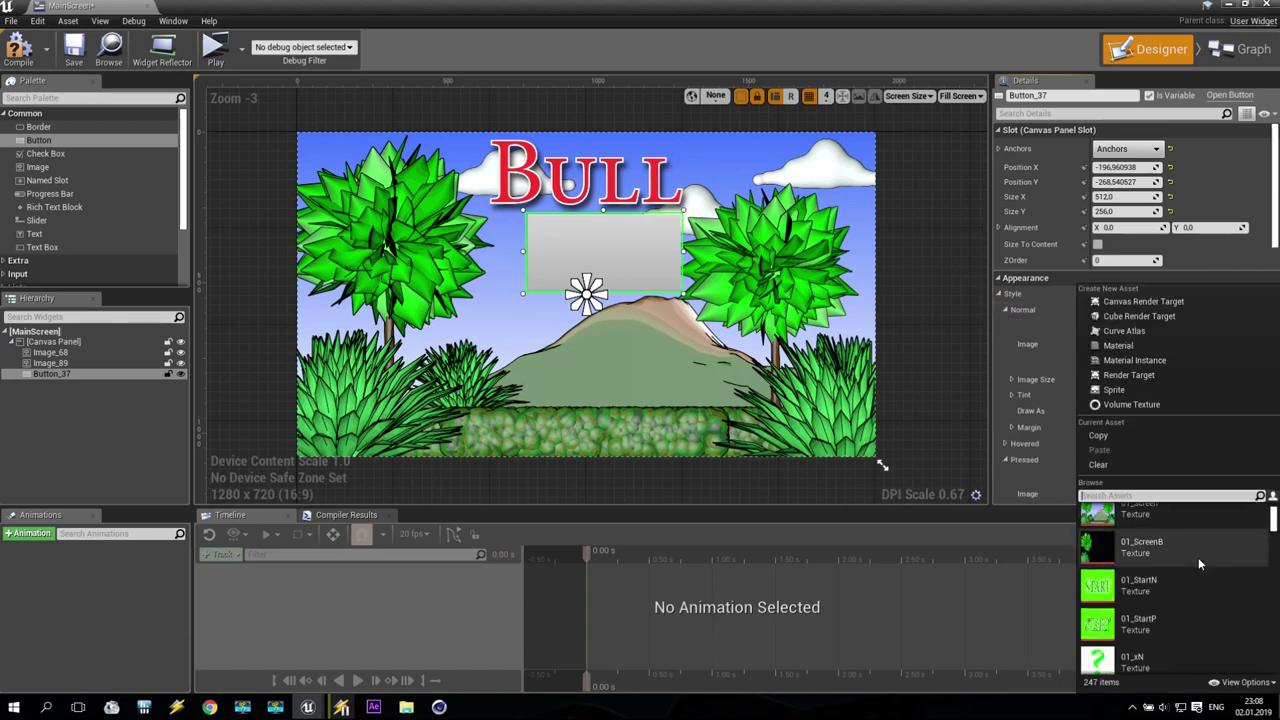
pyautogui.click(1142, 587)
pyautogui.click(1006, 310)
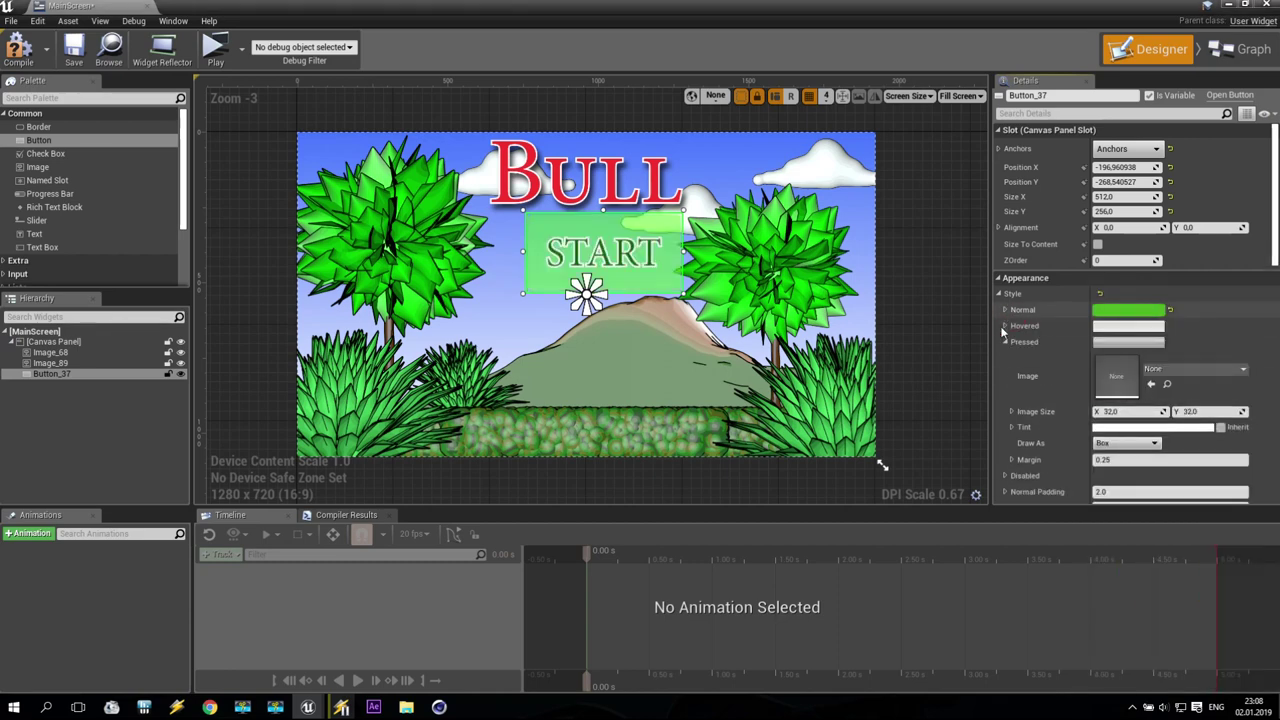
# - Set the images of the button's Hovered and Pressed styles to 01_StartP
pyautogui.click(1005, 326)
pyautogui.click(1188, 351)
pyautogui.scroll(-5, 1209, 629)
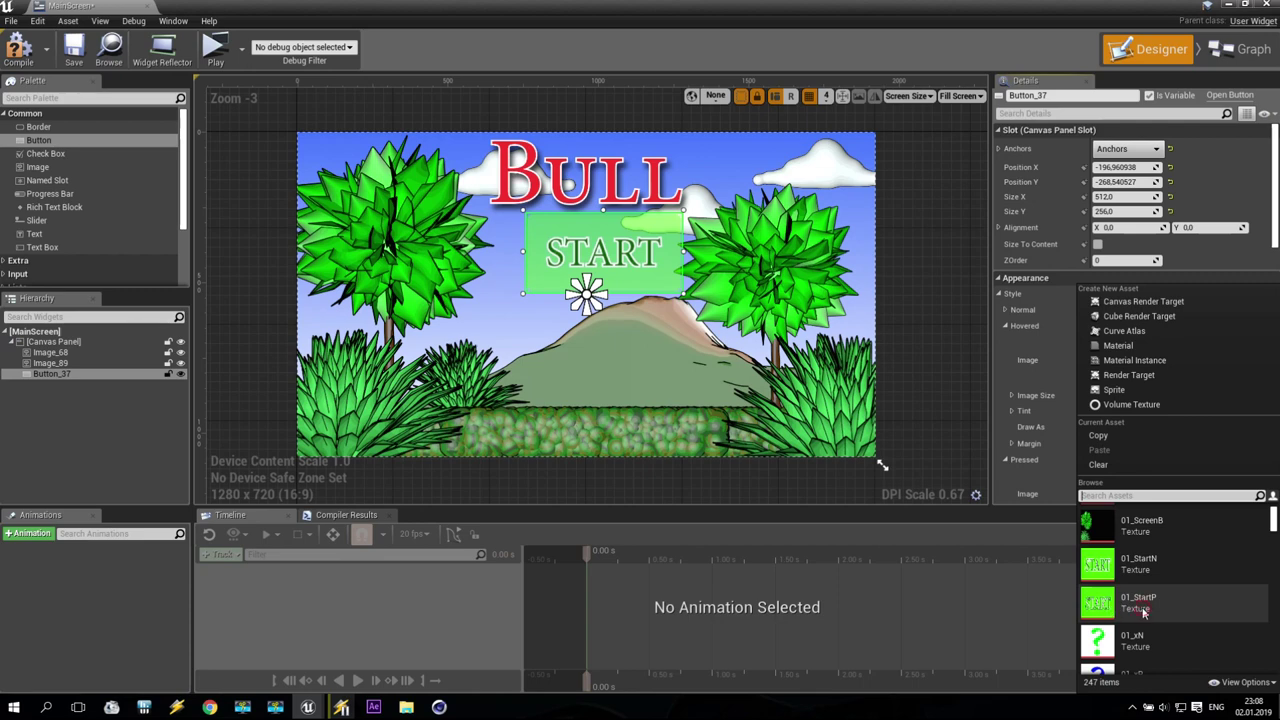
pyautogui.click(1143, 605)
pyautogui.click(1005, 326)
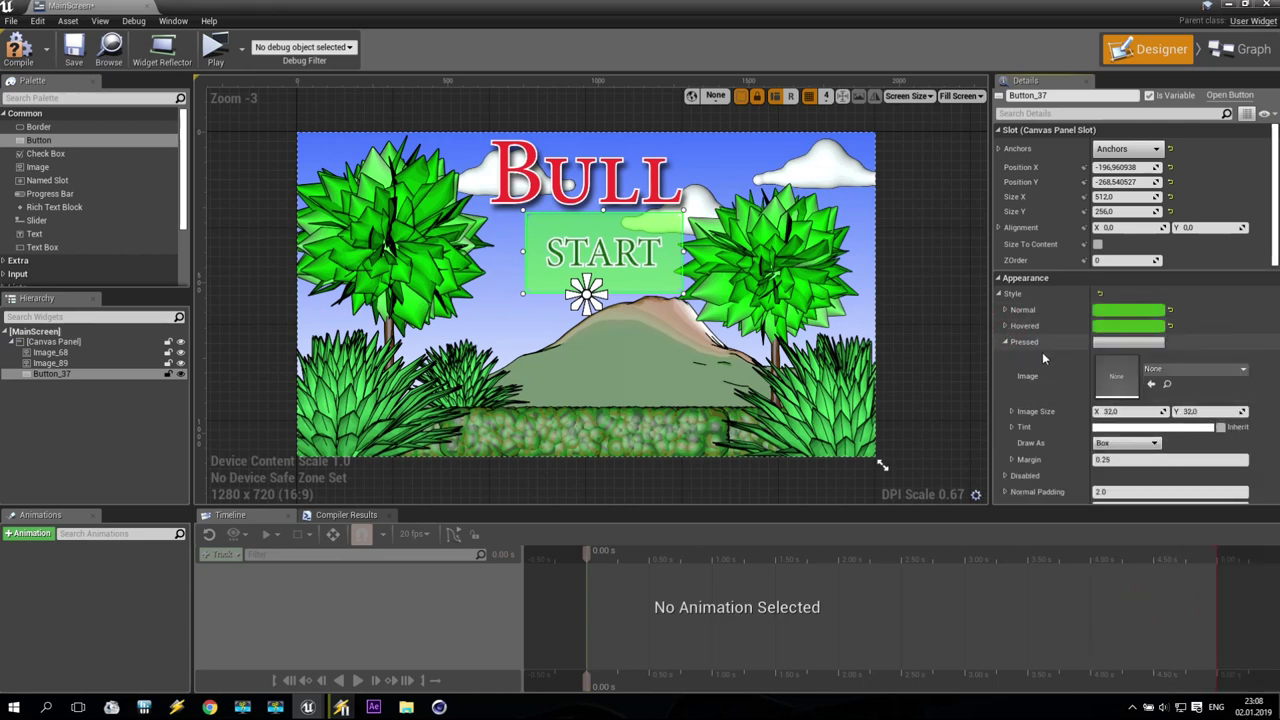
pyautogui.click(1186, 367)
pyautogui.scroll(-5, 1205, 626)
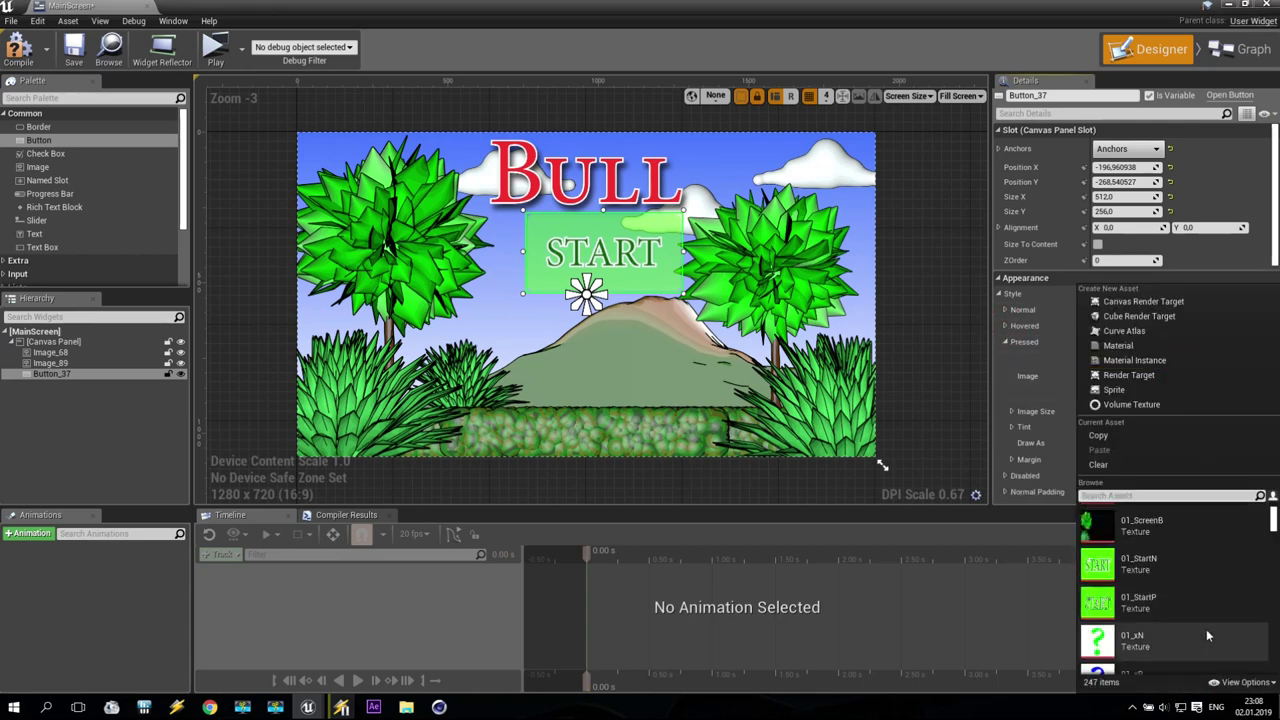
pyautogui.click(1165, 603)
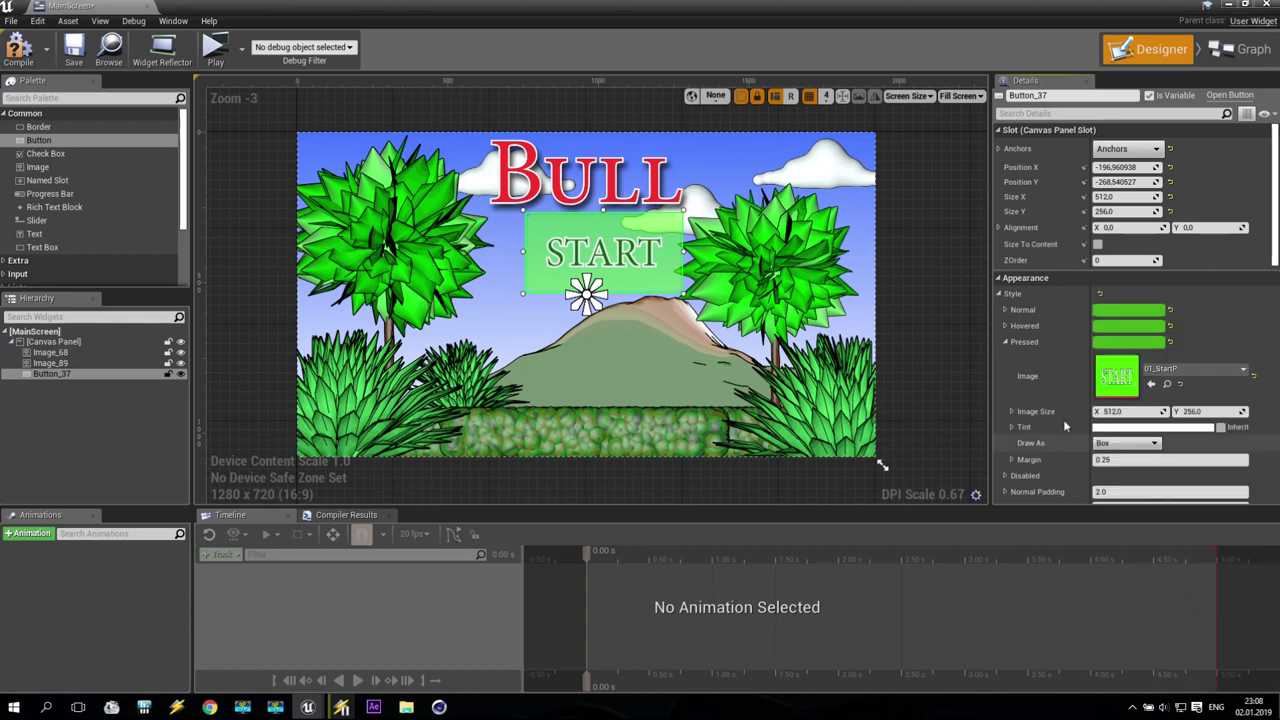
pyautogui.click(1005, 342)
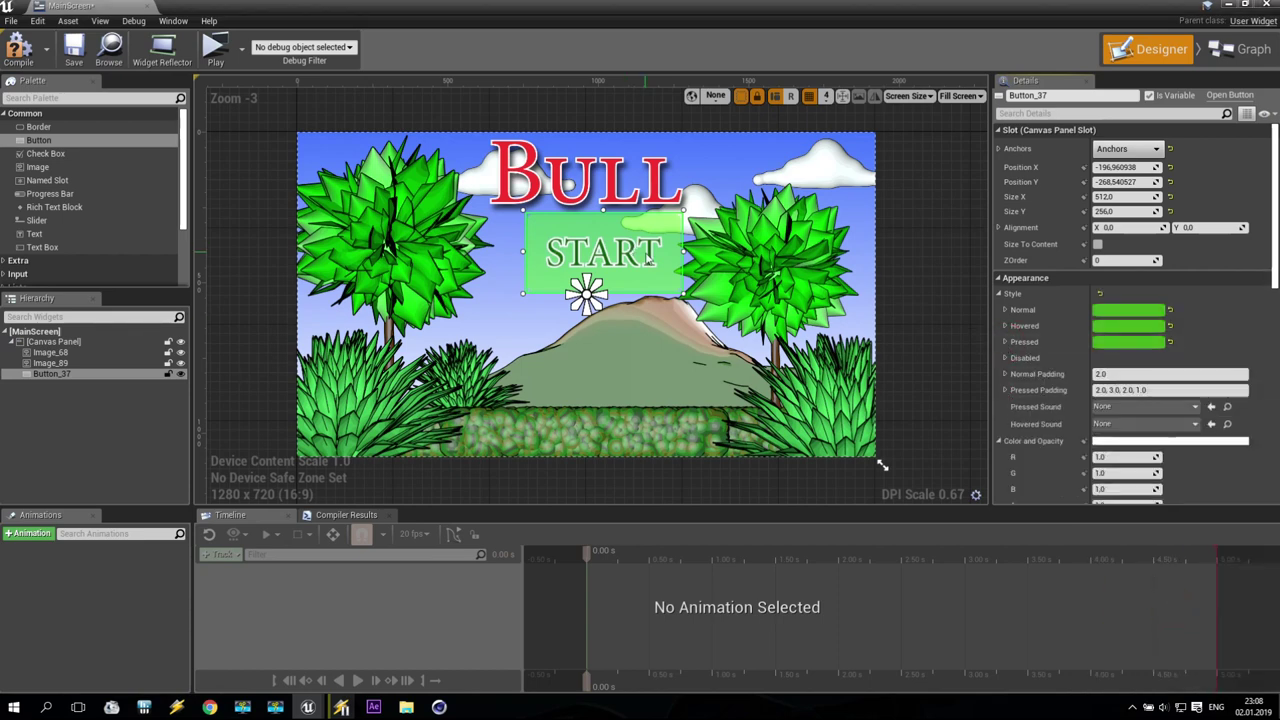
# - Move the Start button down to a Position Y of about -217 and set its Position X to -256
pyautogui.moveTo(648, 260); pyautogui.dragTo(631, 277)
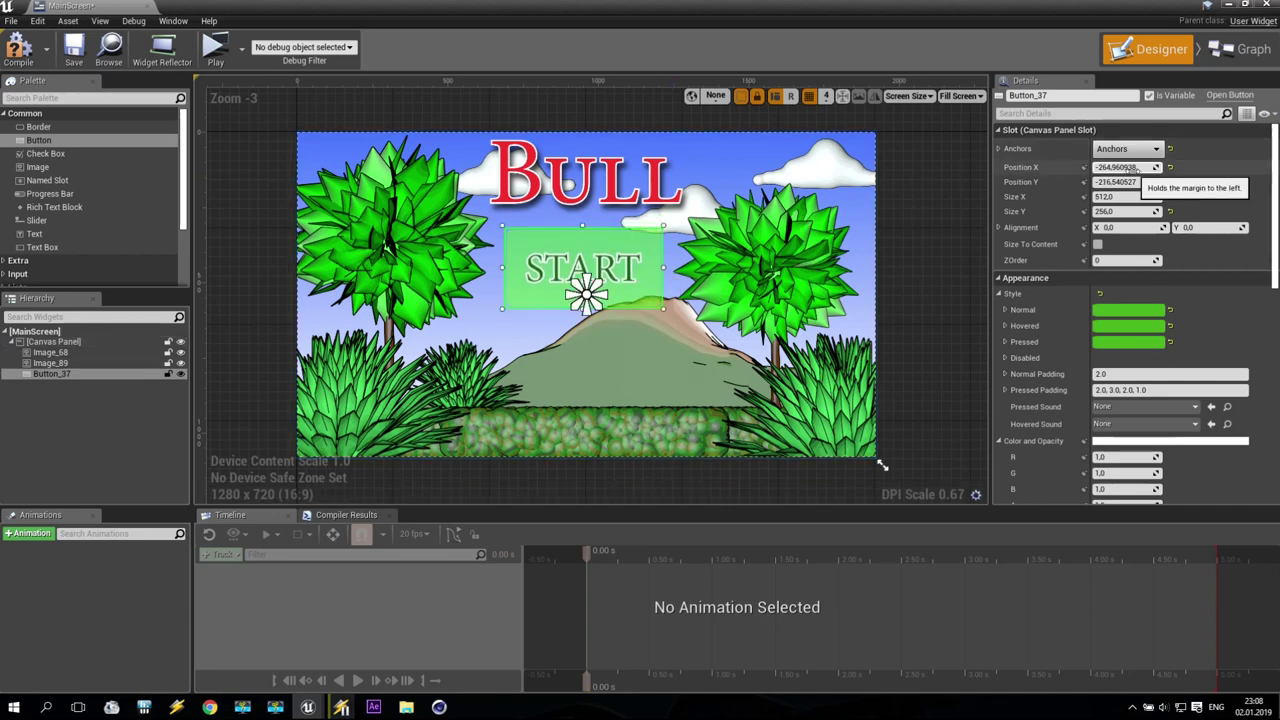
pyautogui.click(1110, 167)
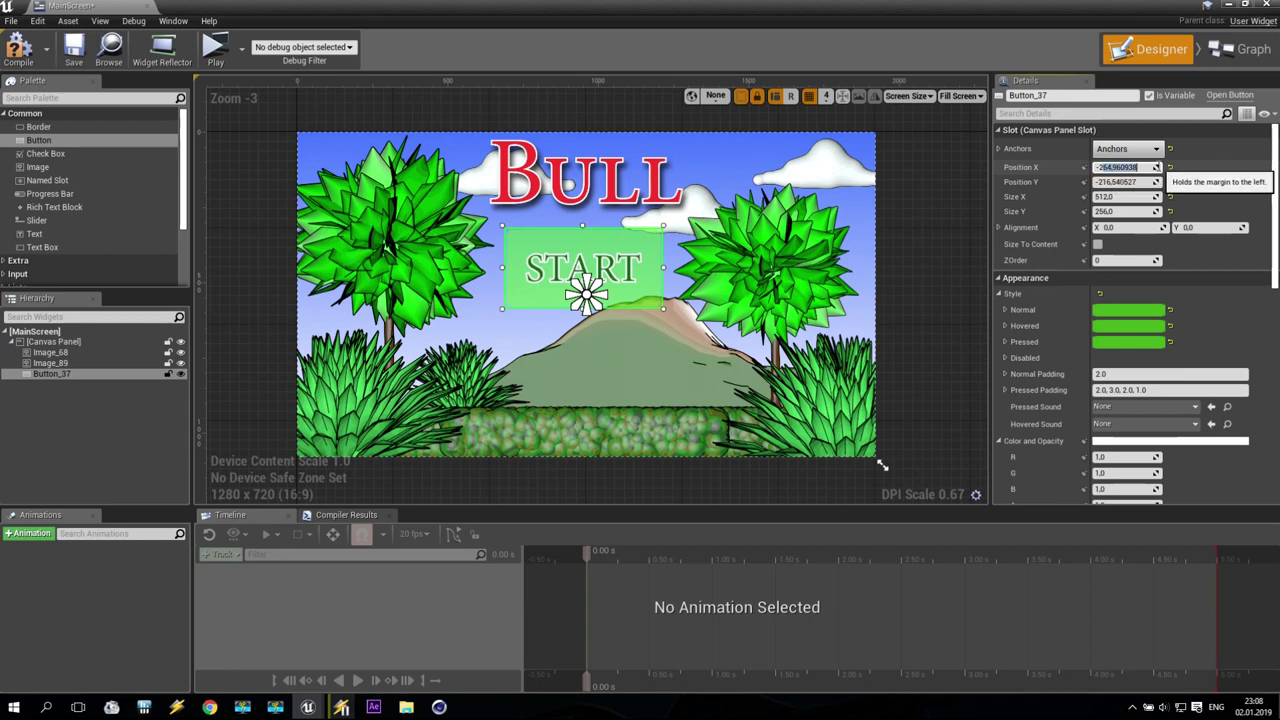
pyautogui.write('-256')
pyautogui.press('Return')
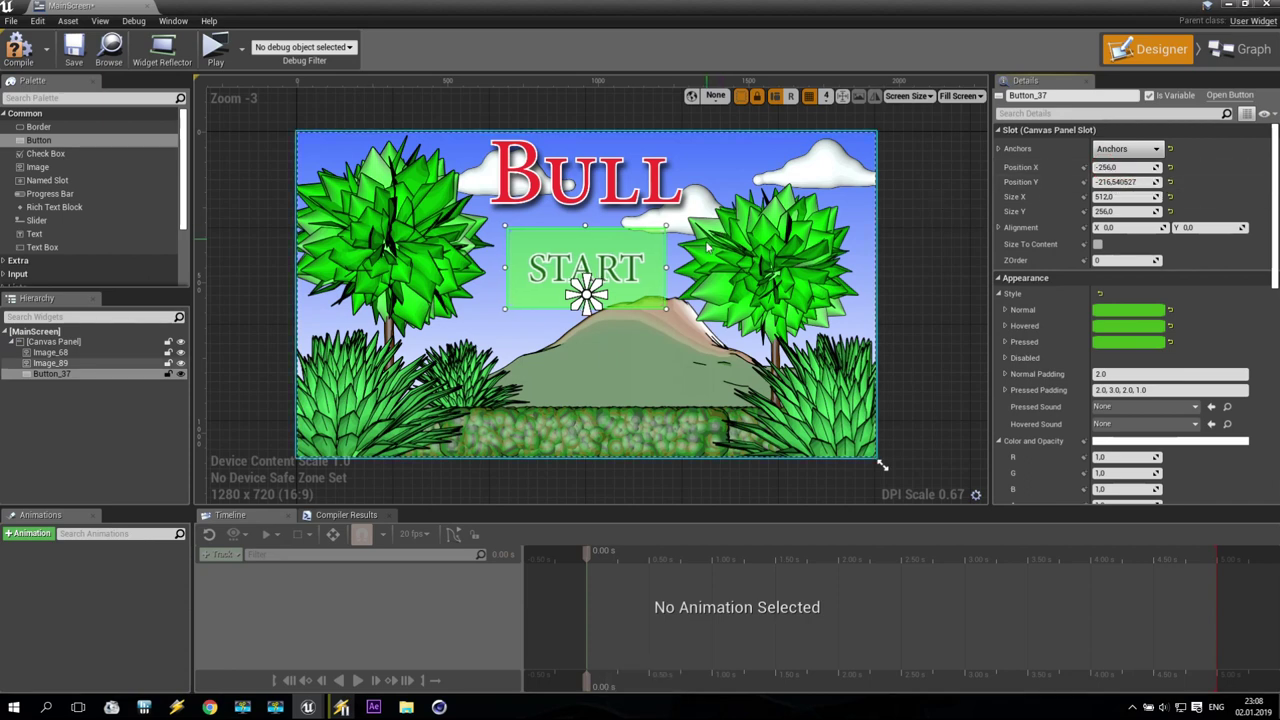
# - Rename the green button on the canvas as Start
pyautogui.click(54, 374)
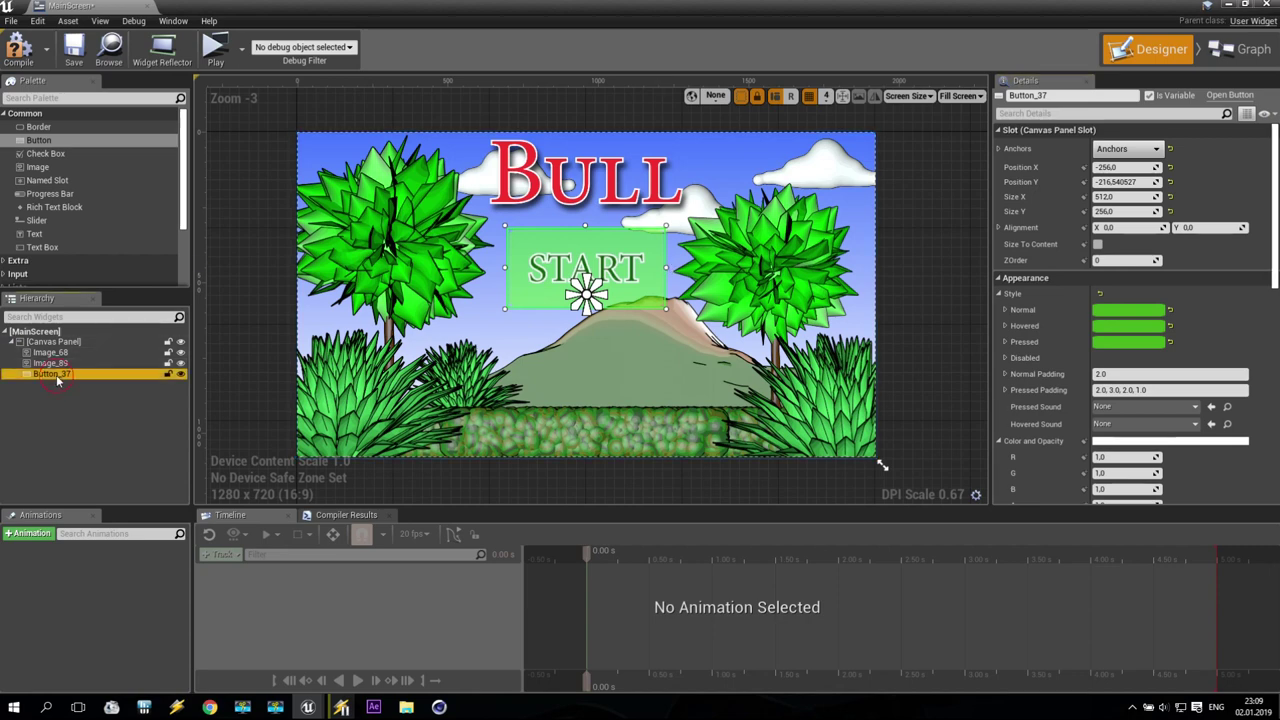
pyautogui.click(1100, 95)
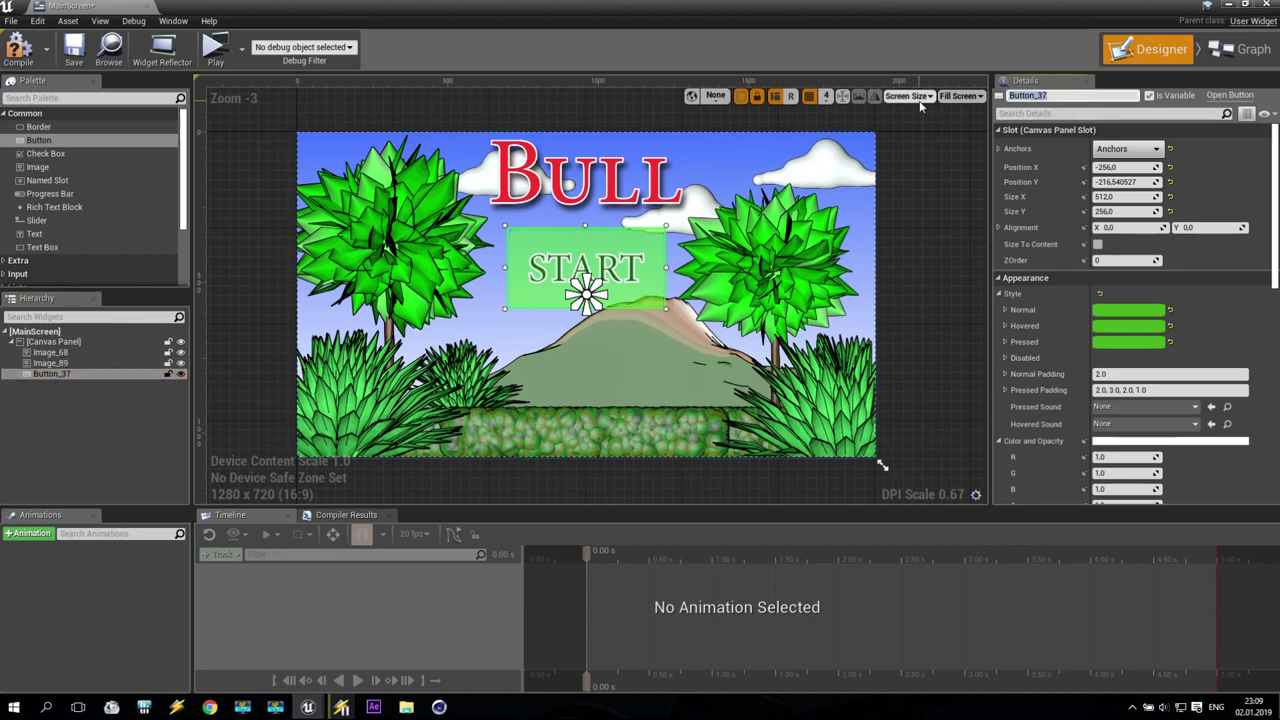
pyautogui.write('Start')
pyautogui.press('Return')
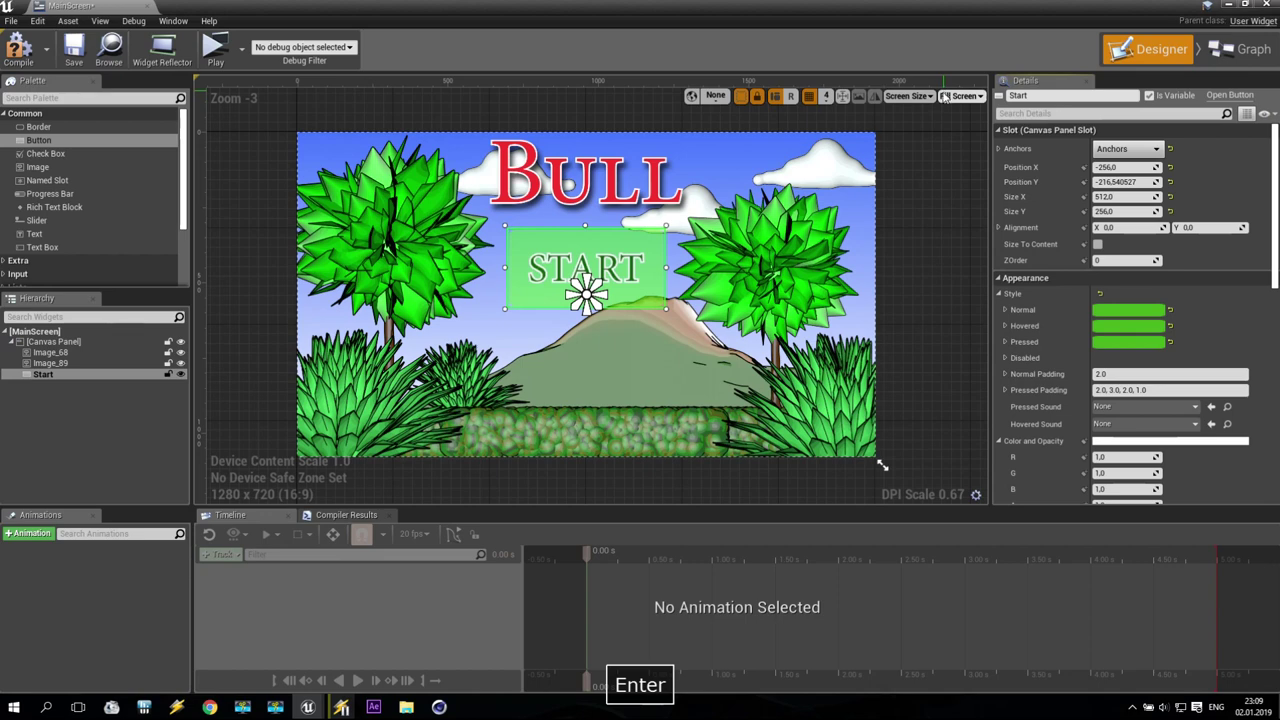
pyautogui.click(47, 375)
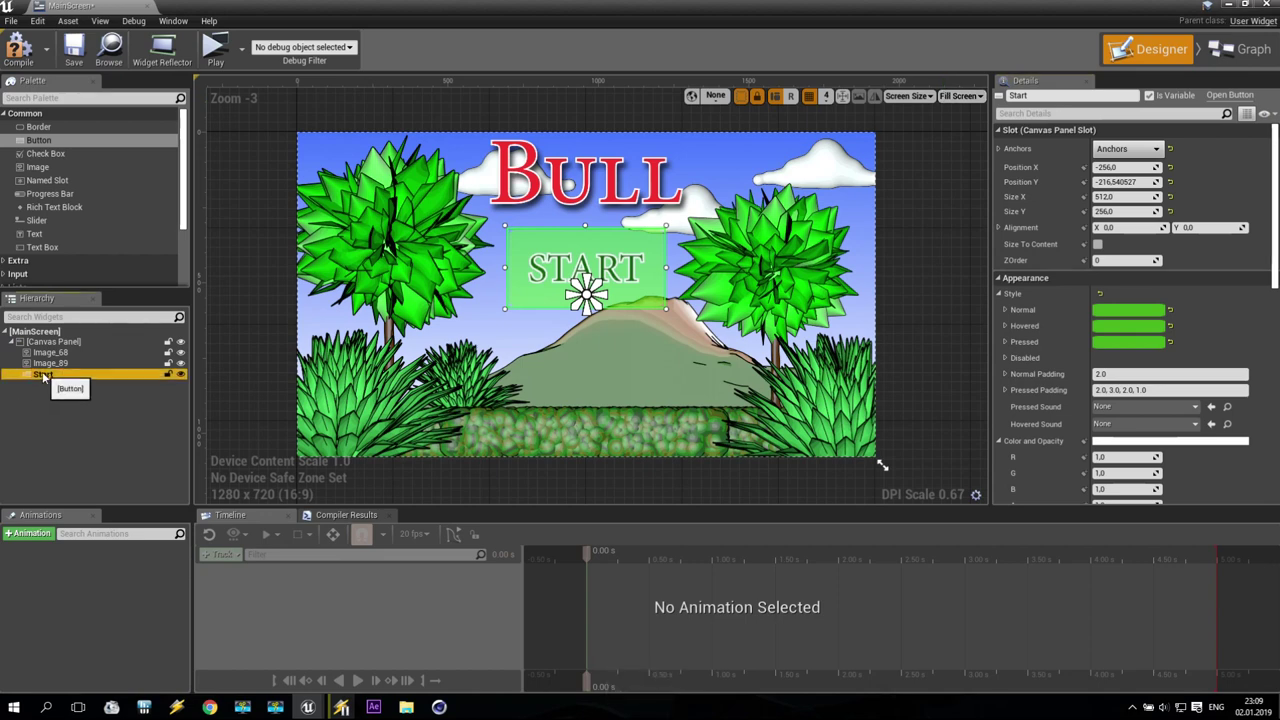
pyautogui.hotkey('ctrl', 'v')
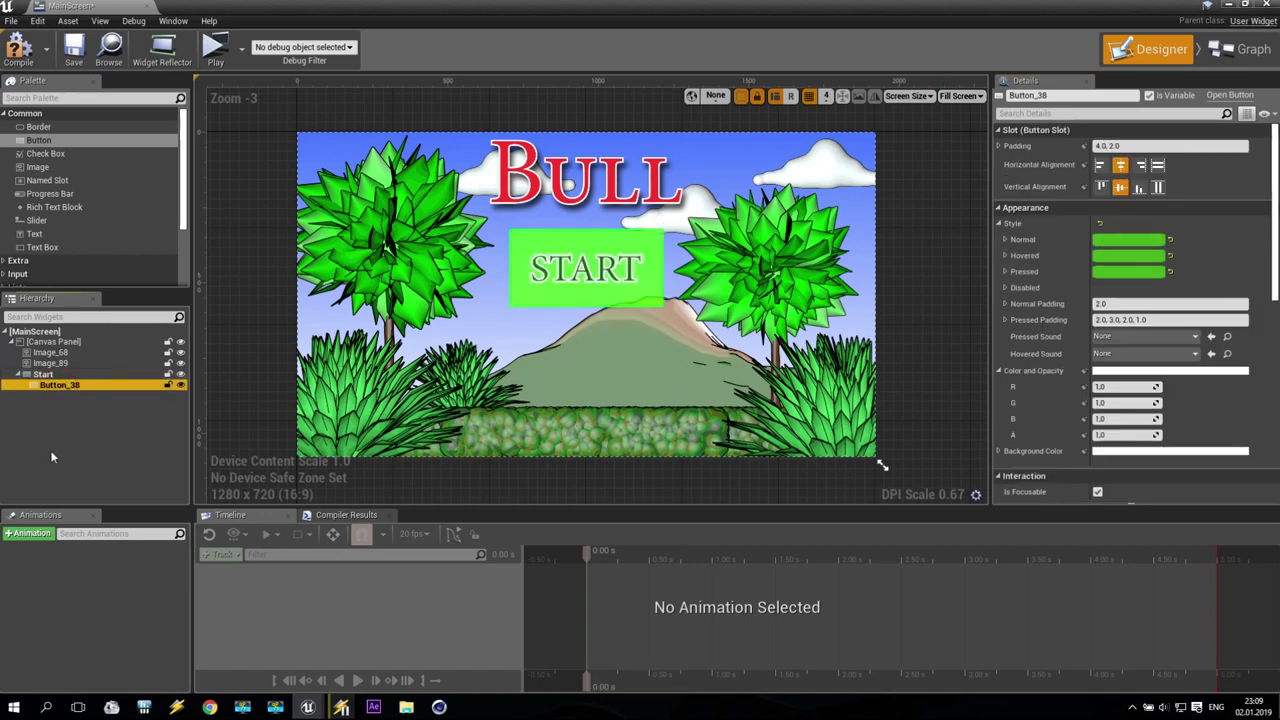
pyautogui.press('Delete')
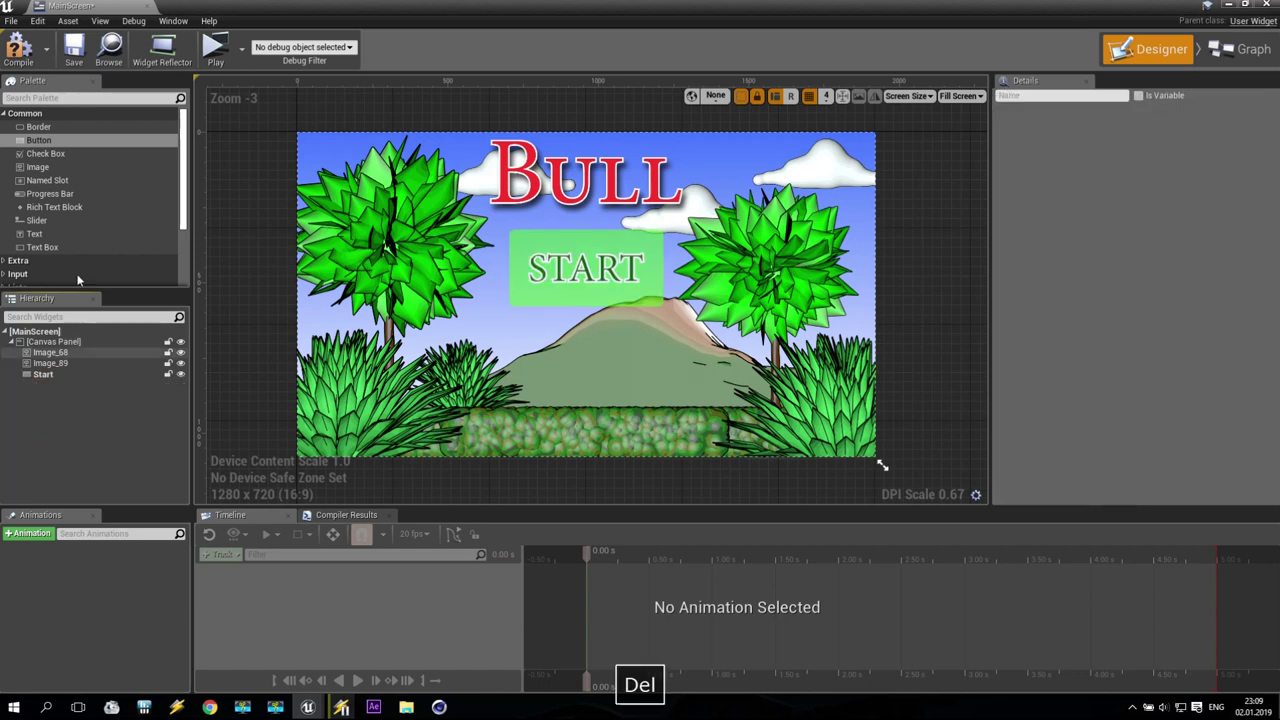
# - Add a second button to the canvas below the Start button and anchor it to the canvas center
pyautogui.moveTo(40, 140); pyautogui.dragTo(561, 350)
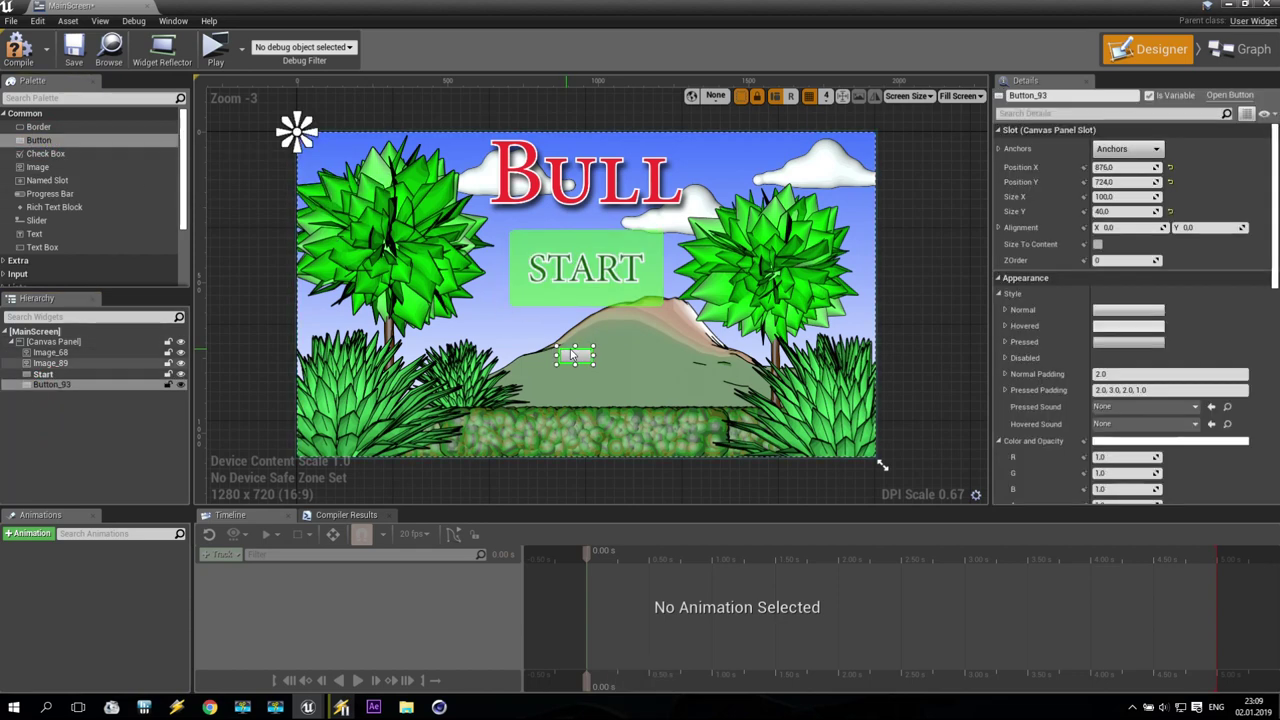
pyautogui.click(1128, 149)
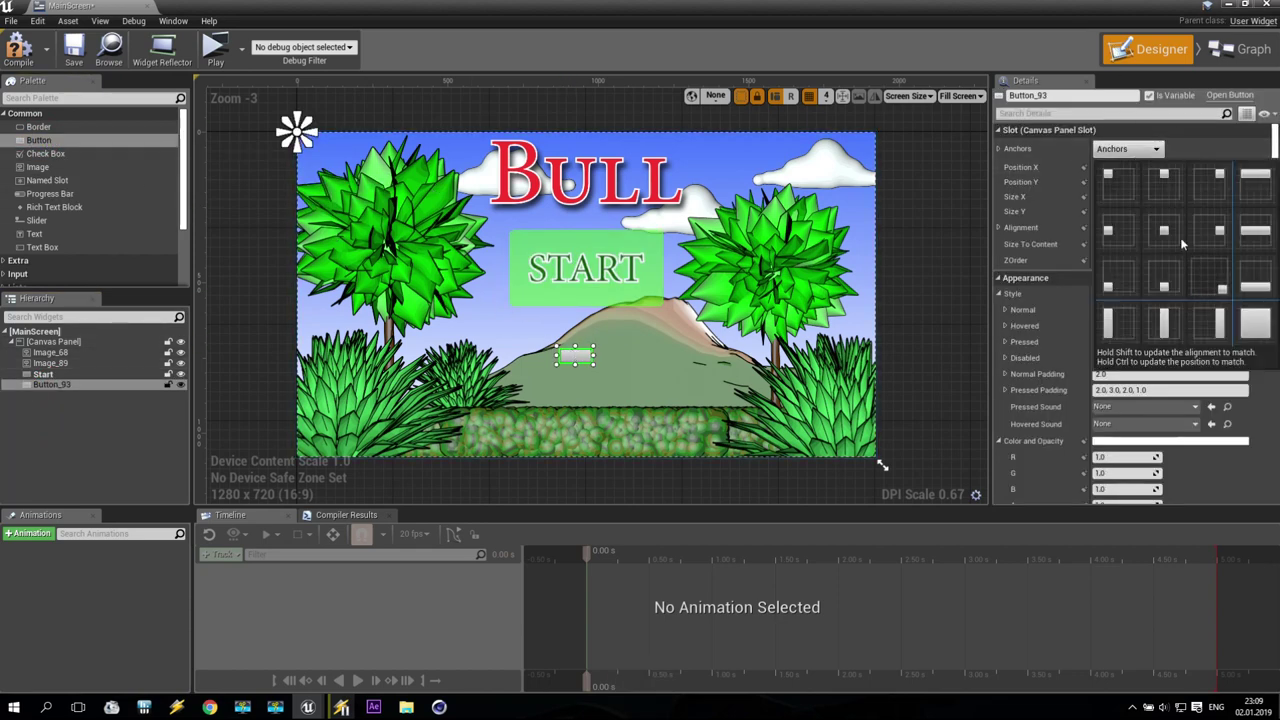
pyautogui.click(1164, 231)
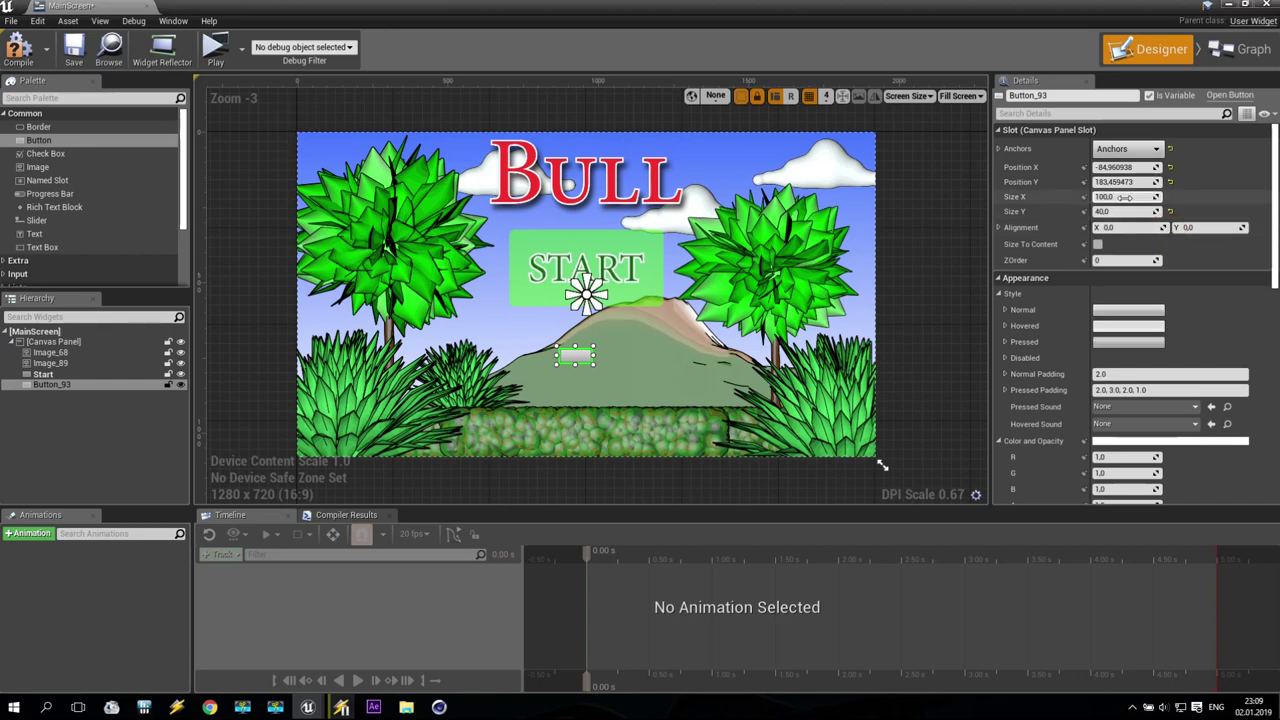
# - Set the new button's Size X to 512 and Size Y to 256, and rename it Exit
pyautogui.write('512')
pyautogui.click(1124, 212)
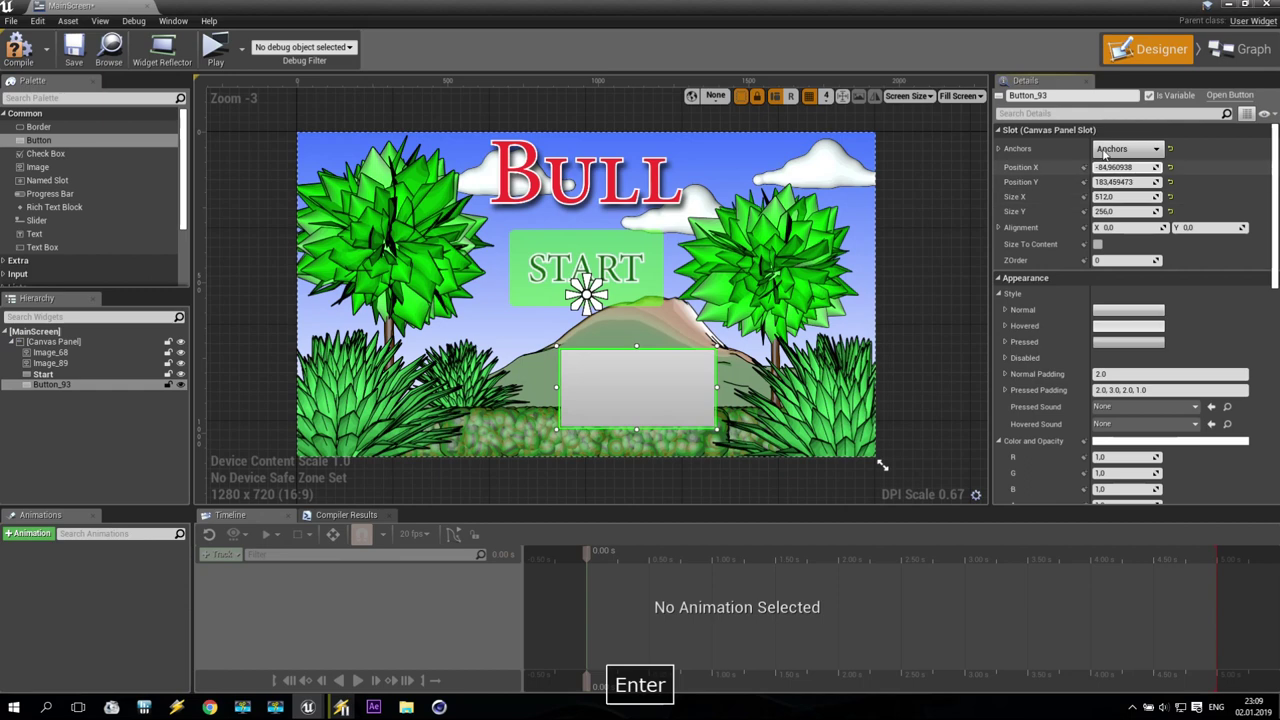
pyautogui.click(1072, 94)
pyautogui.write('Exit')
pyautogui.press('Return')
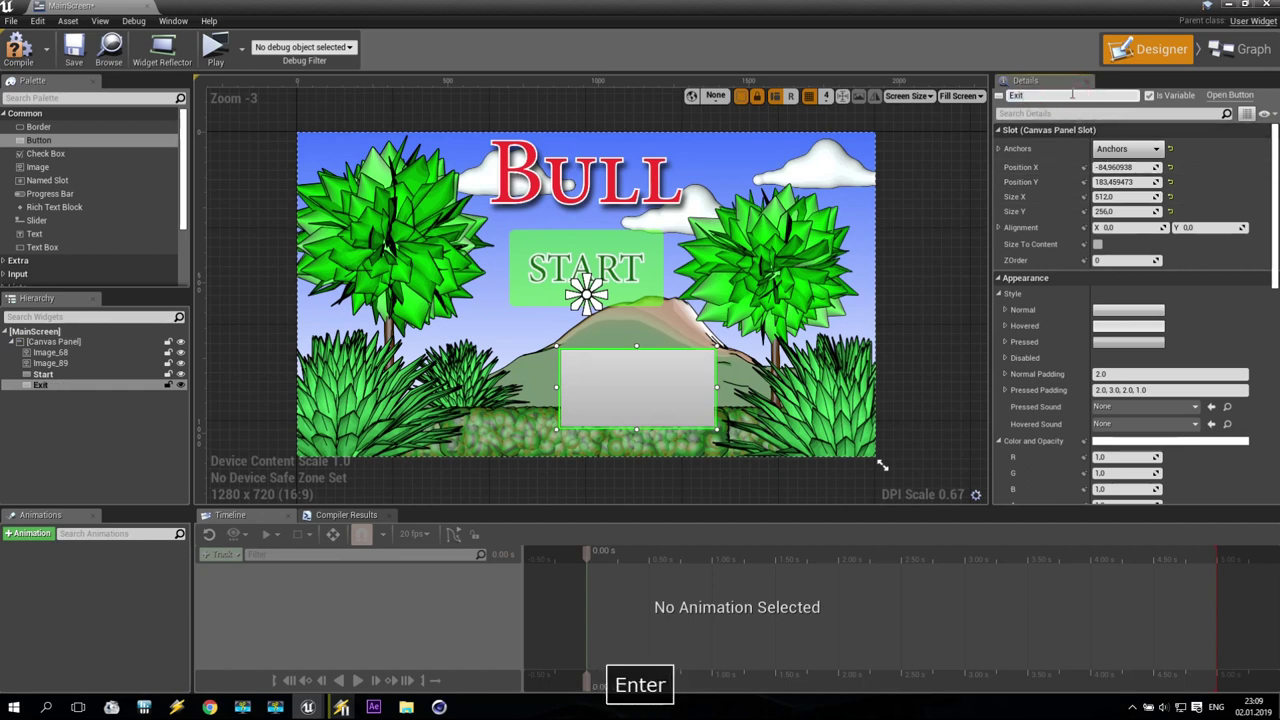
# - Set the image of the Exit button's Normal style to 01_ExitN
pyautogui.click(1005, 309)
pyautogui.click(1153, 337)
pyautogui.press('Escape')
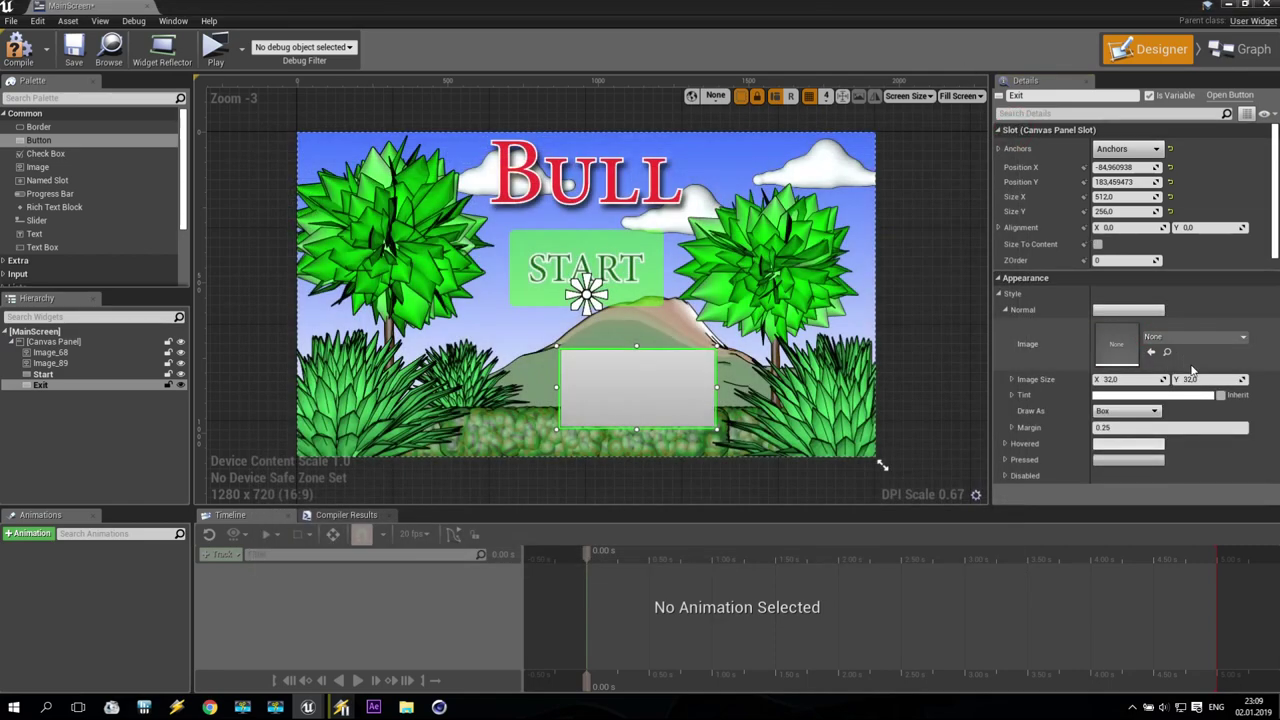
pyautogui.click(1197, 337)
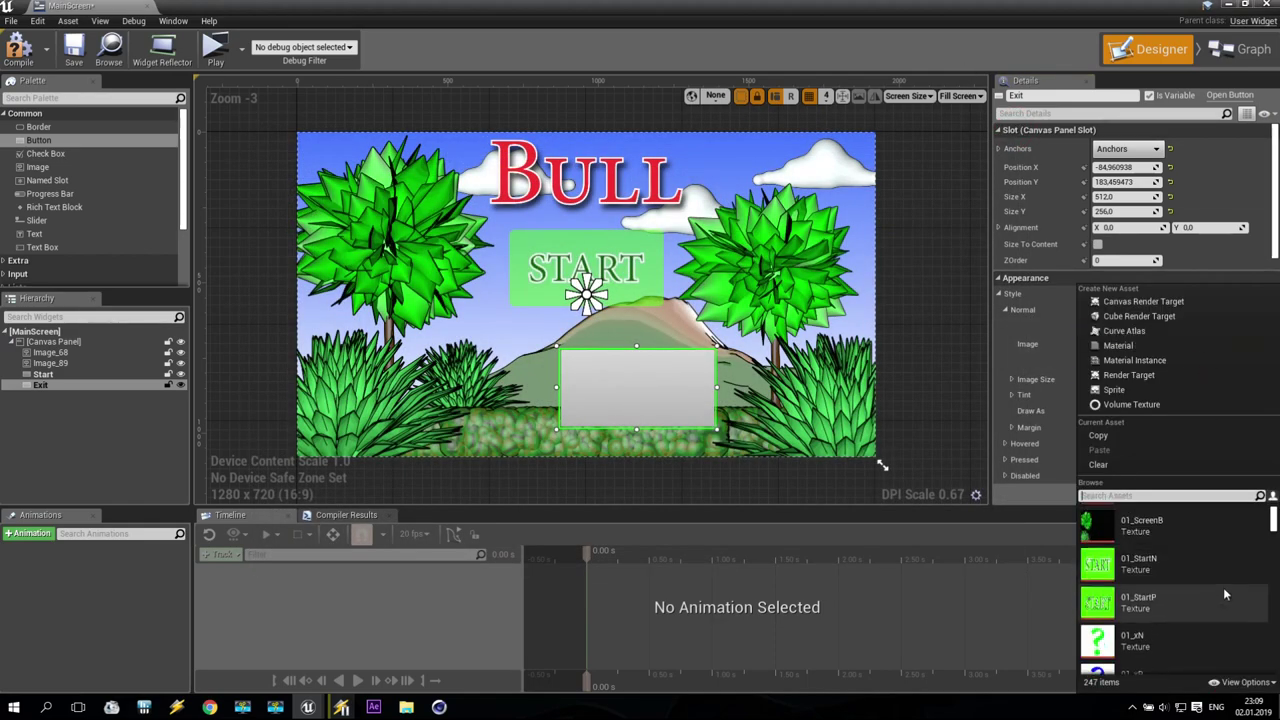
pyautogui.scroll(-2, 1223, 597)
pyautogui.scroll(4, 1153, 543)
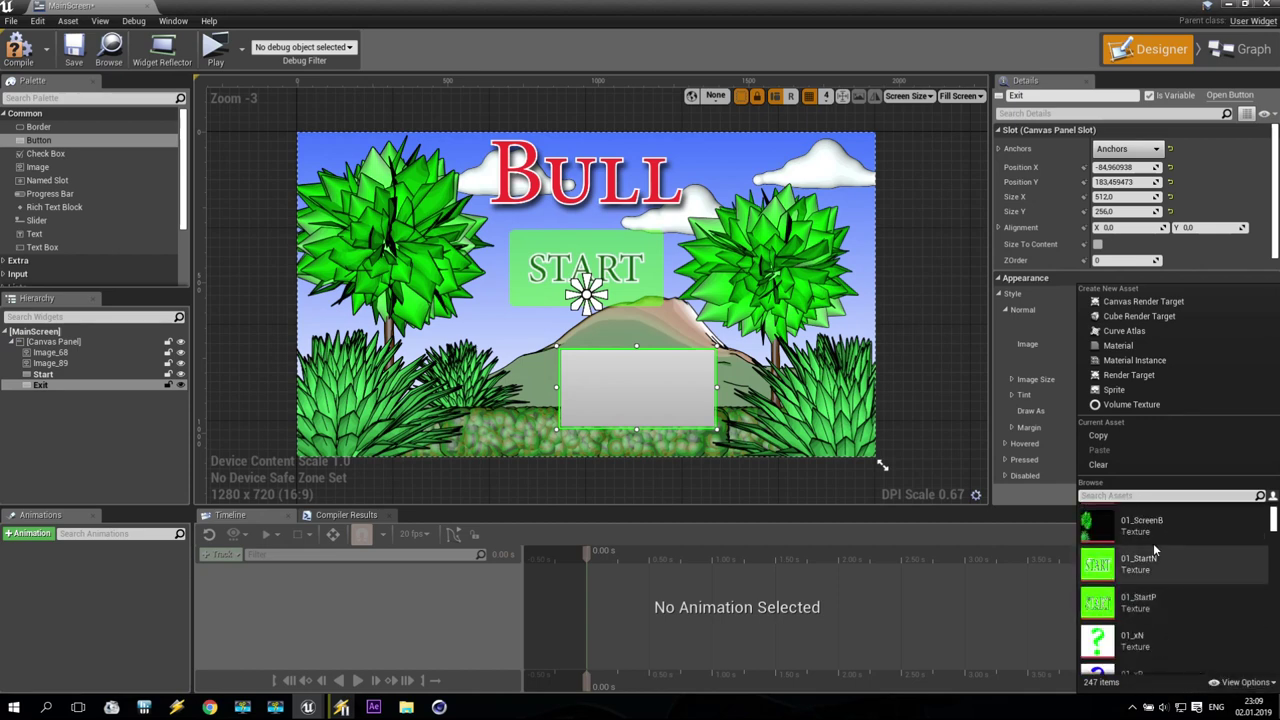
pyautogui.scroll(3, 1160, 540)
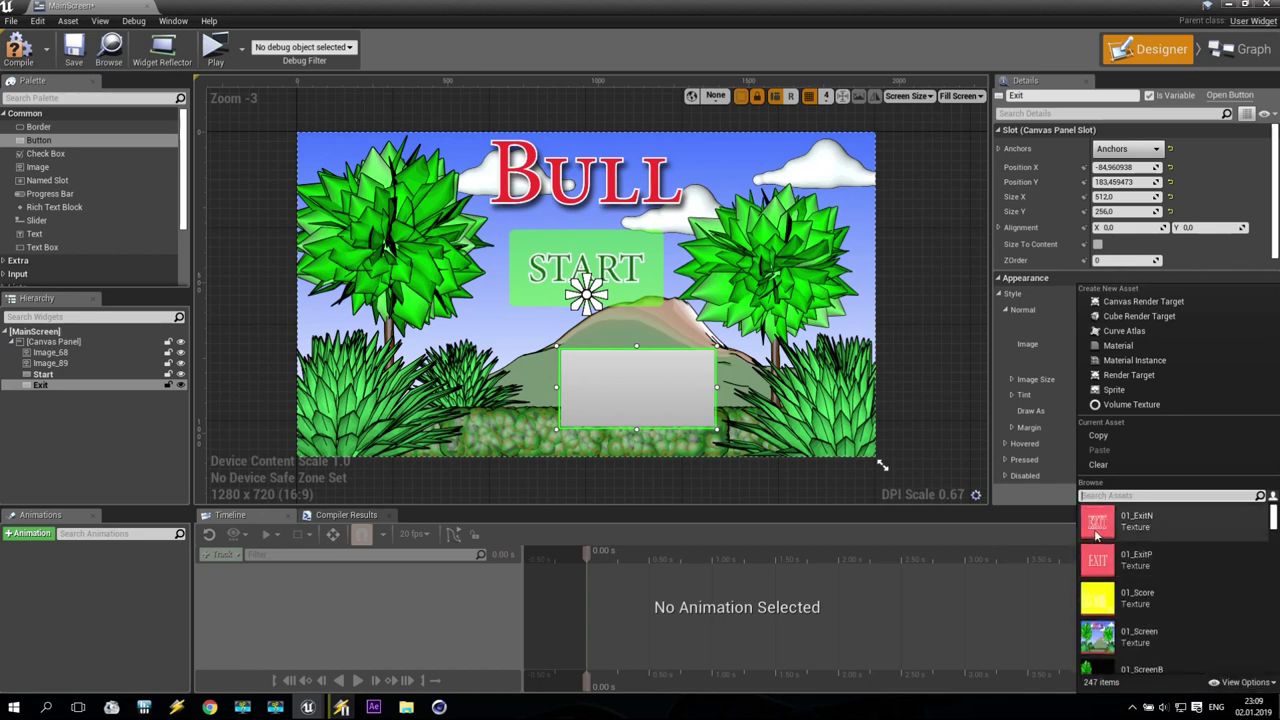
pyautogui.click(1169, 516)
pyautogui.click(1005, 309)
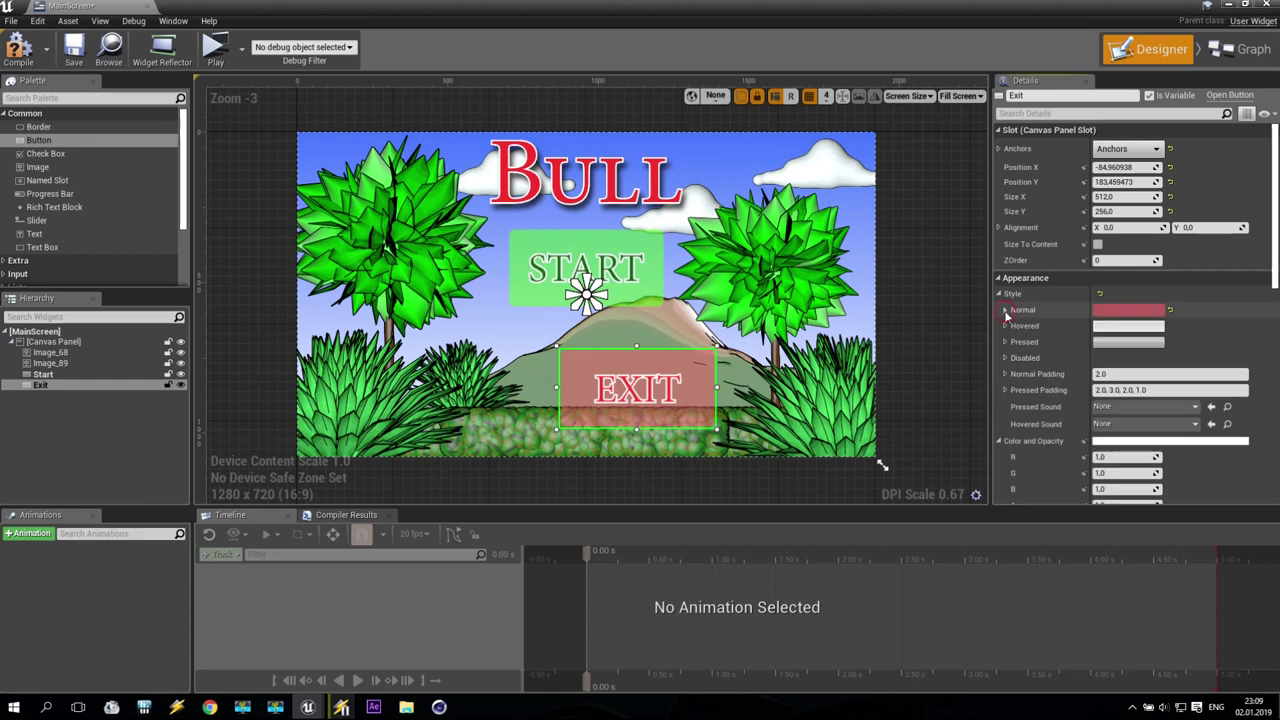
# - Set the images of the Exit button's Hovered and Pressed styles to 01_ExitP
pyautogui.click(1005, 325)
pyautogui.click(1195, 352)
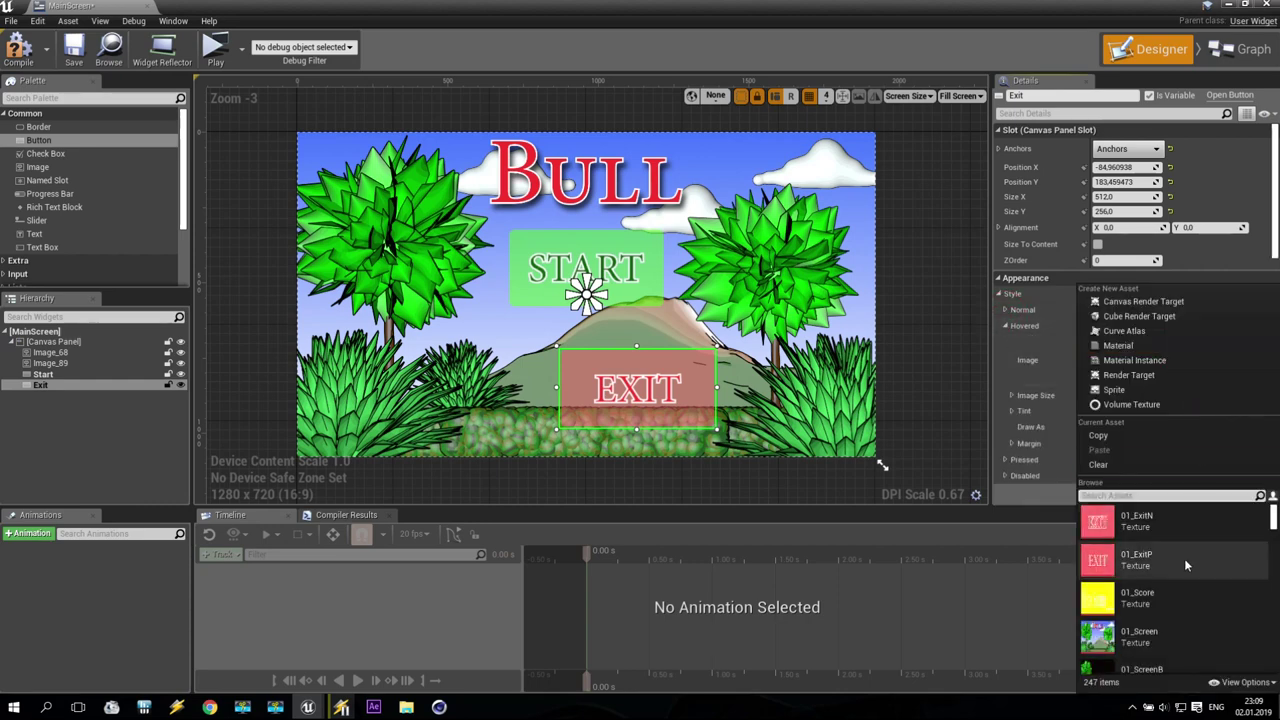
pyautogui.click(1184, 558)
pyautogui.click(1005, 325)
pyautogui.click(1005, 341)
pyautogui.click(1188, 370)
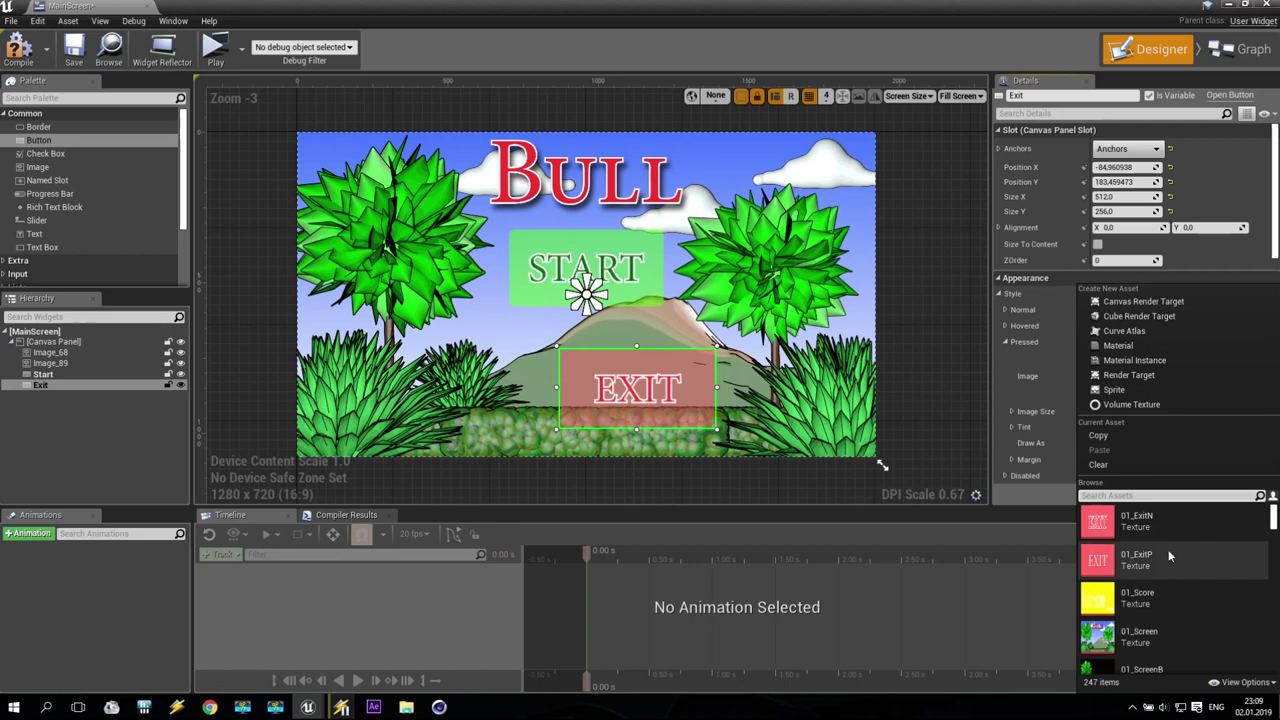
pyautogui.click(1168, 549)
pyautogui.click(1005, 341)
# - Move the Exit button directly beneath Start at a Position Y of about 95 and set its Position X to -256
pyautogui.moveTo(697, 389); pyautogui.dragTo(629, 375)
pyautogui.click(1120, 167)
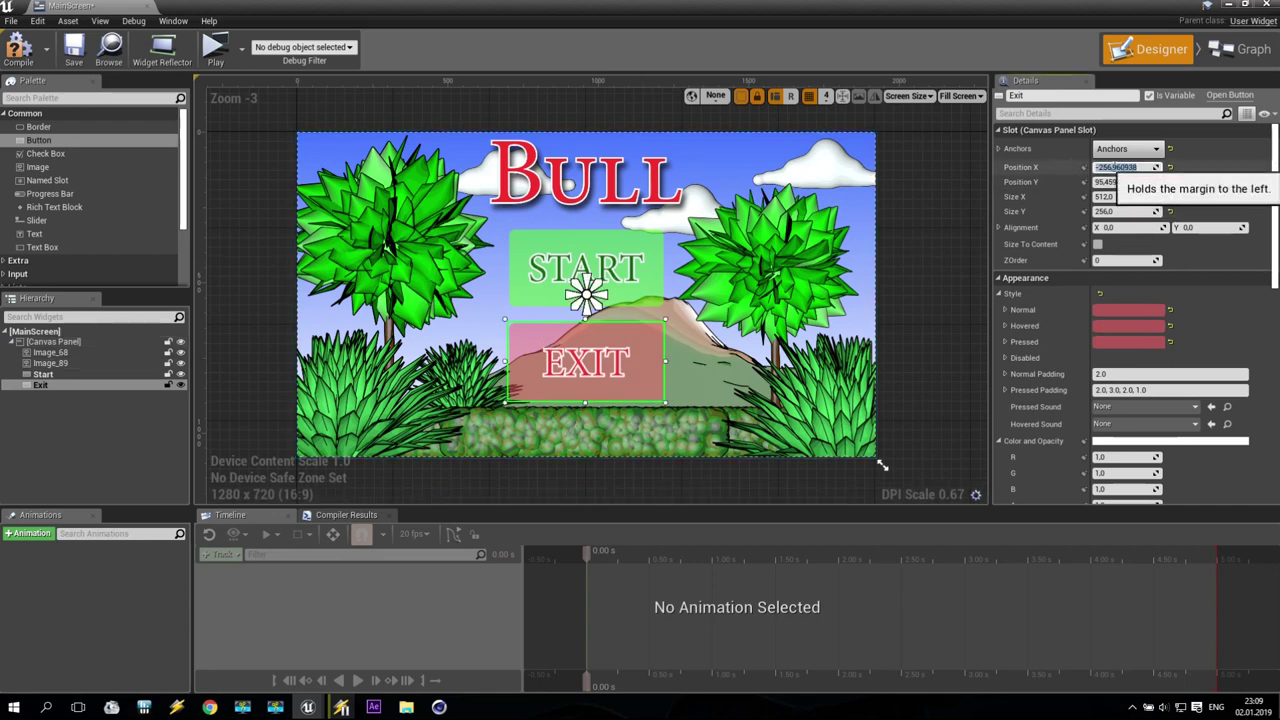
pyautogui.write('-256,0')
pyautogui.press('Return')
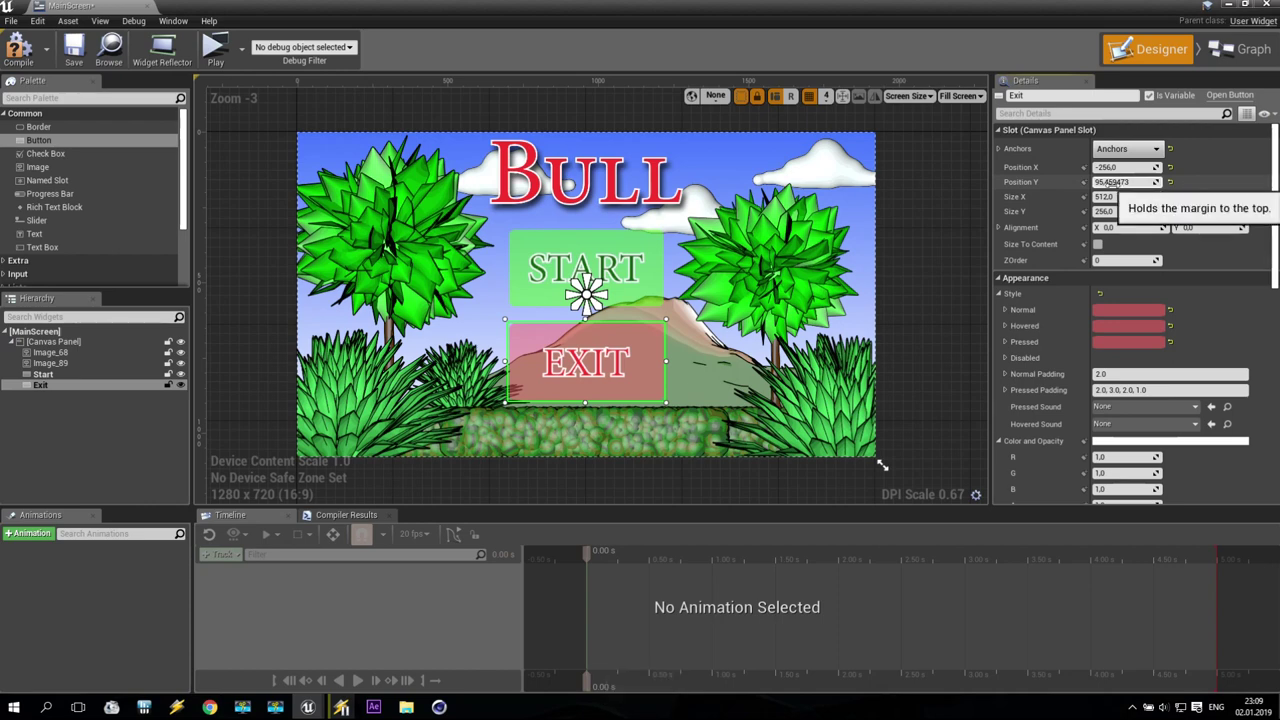
pyautogui.click(945, 298)
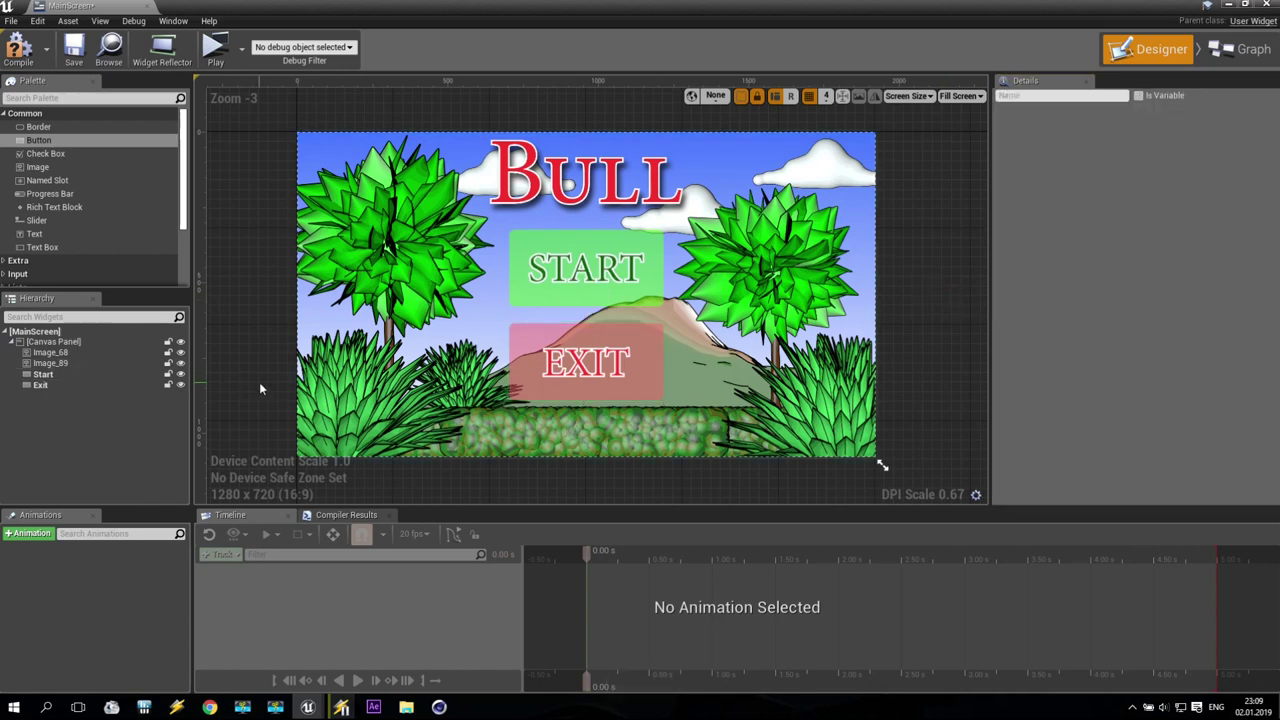
# - Add an Image widget near the canvas's lower edge and set its Size X to 512+256 and Size Y to 128
pyautogui.moveTo(45, 166); pyautogui.dragTo(85, 408)
pyautogui.moveTo(40, 167); pyautogui.dragTo(548, 438)
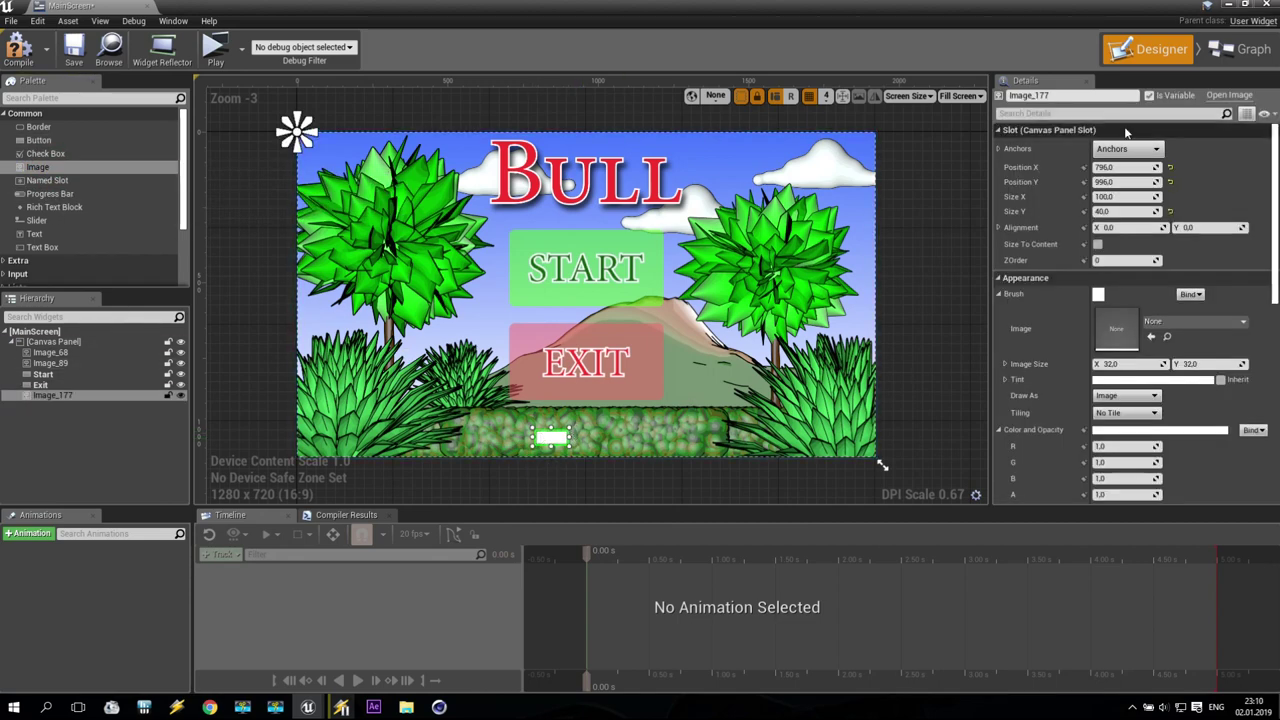
pyautogui.click(1127, 197)
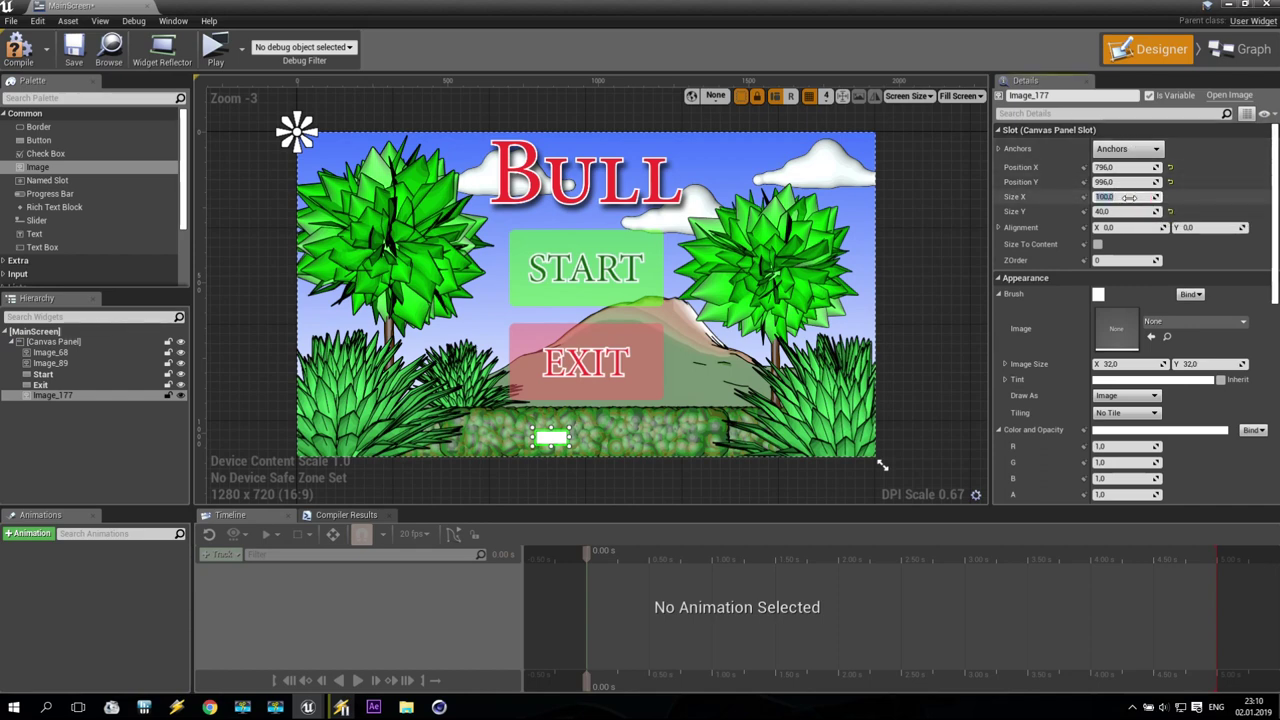
pyautogui.write('512+256')
pyautogui.press('Return')
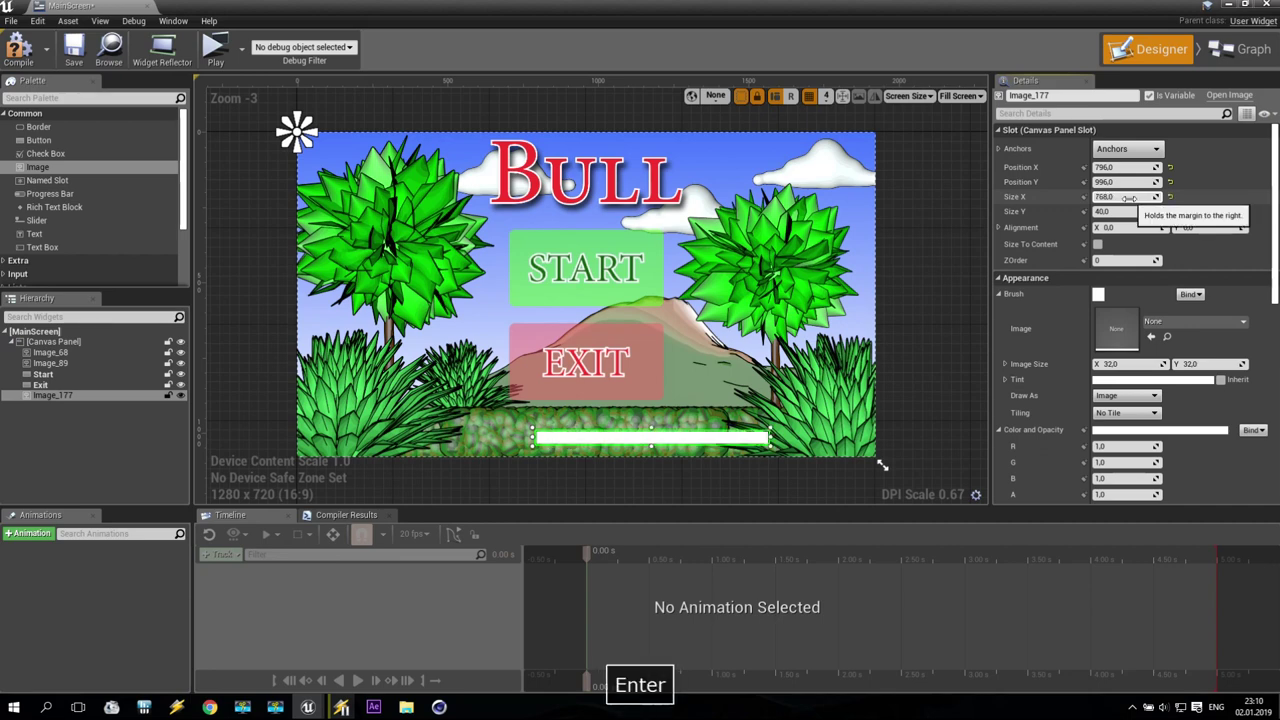
pyautogui.click(1130, 211)
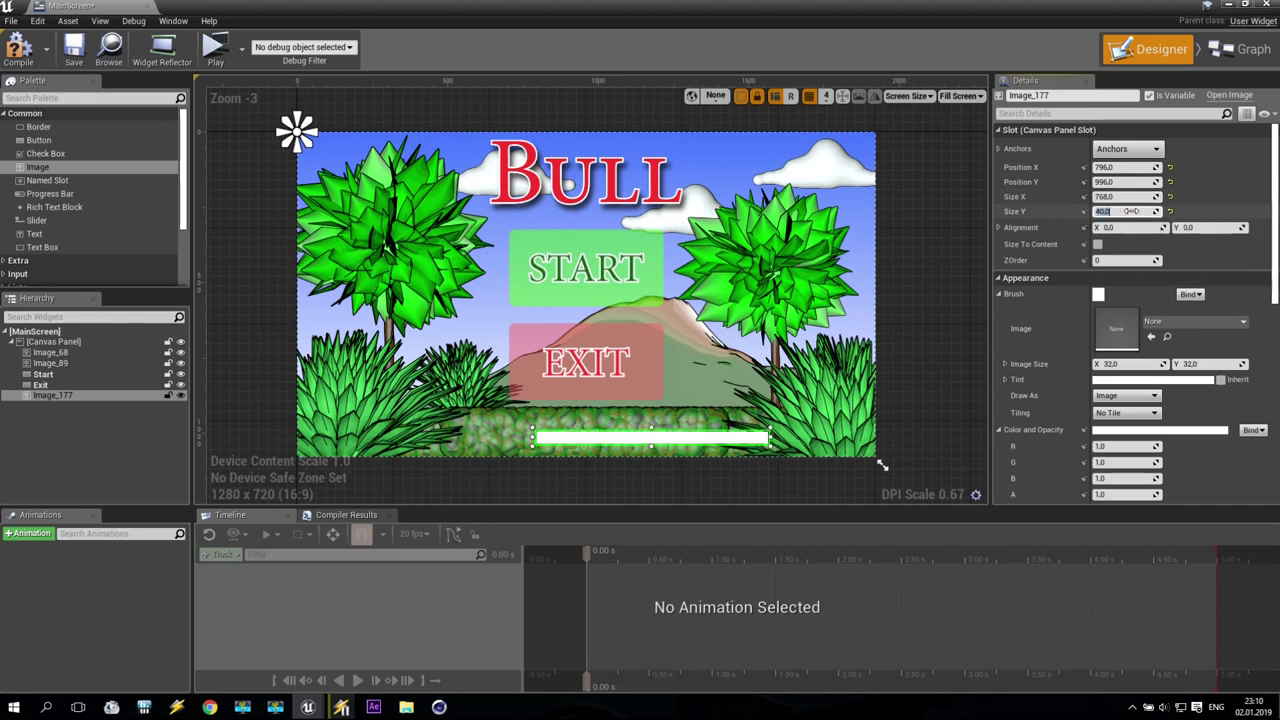
pyautogui.write('128')
pyautogui.press('Return')
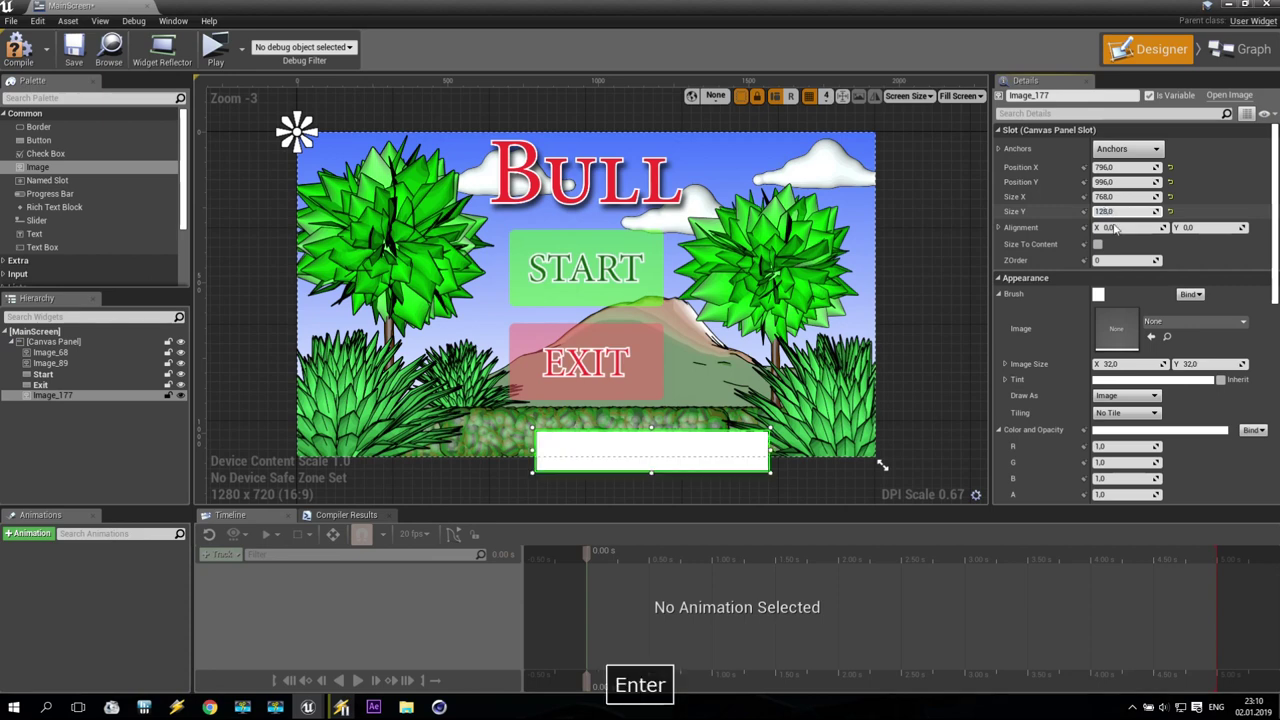
# - Move the new image beneath the Exit button to about X 592, Y 936 and anchor it to the canvas's bottom center
pyautogui.moveTo(674, 448); pyautogui.dragTo(606, 429)
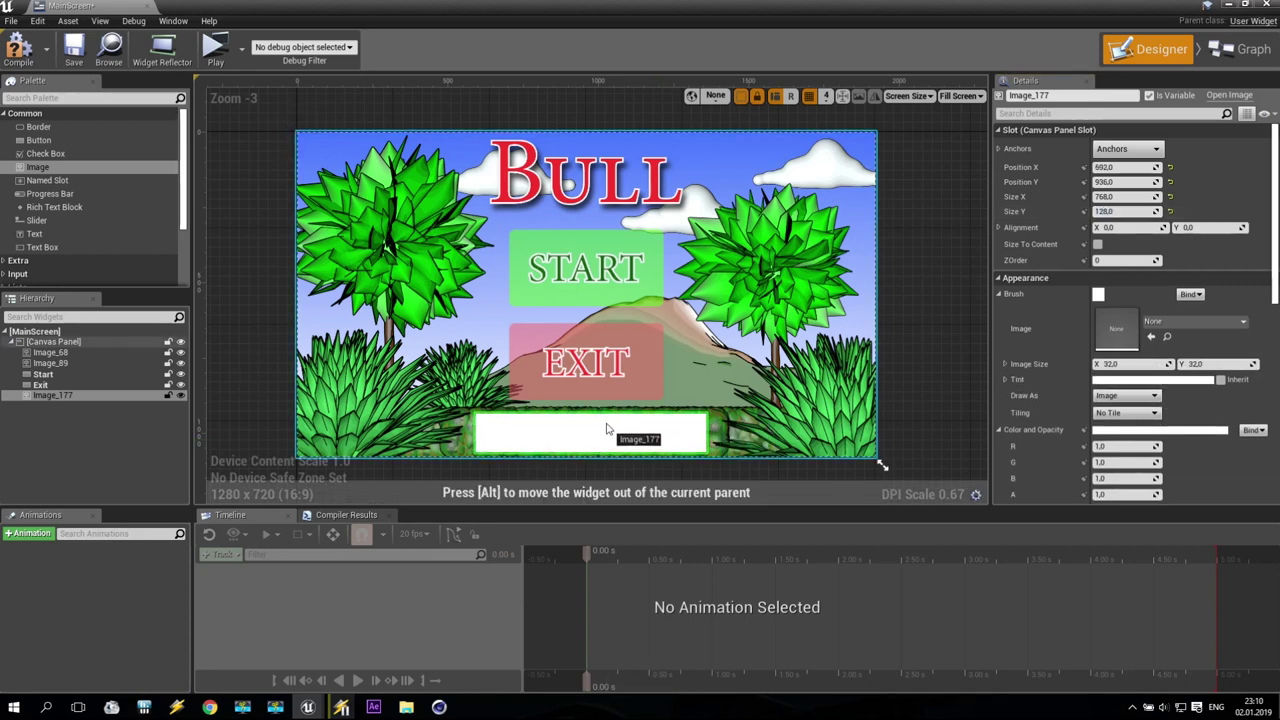
pyautogui.click(1128, 167)
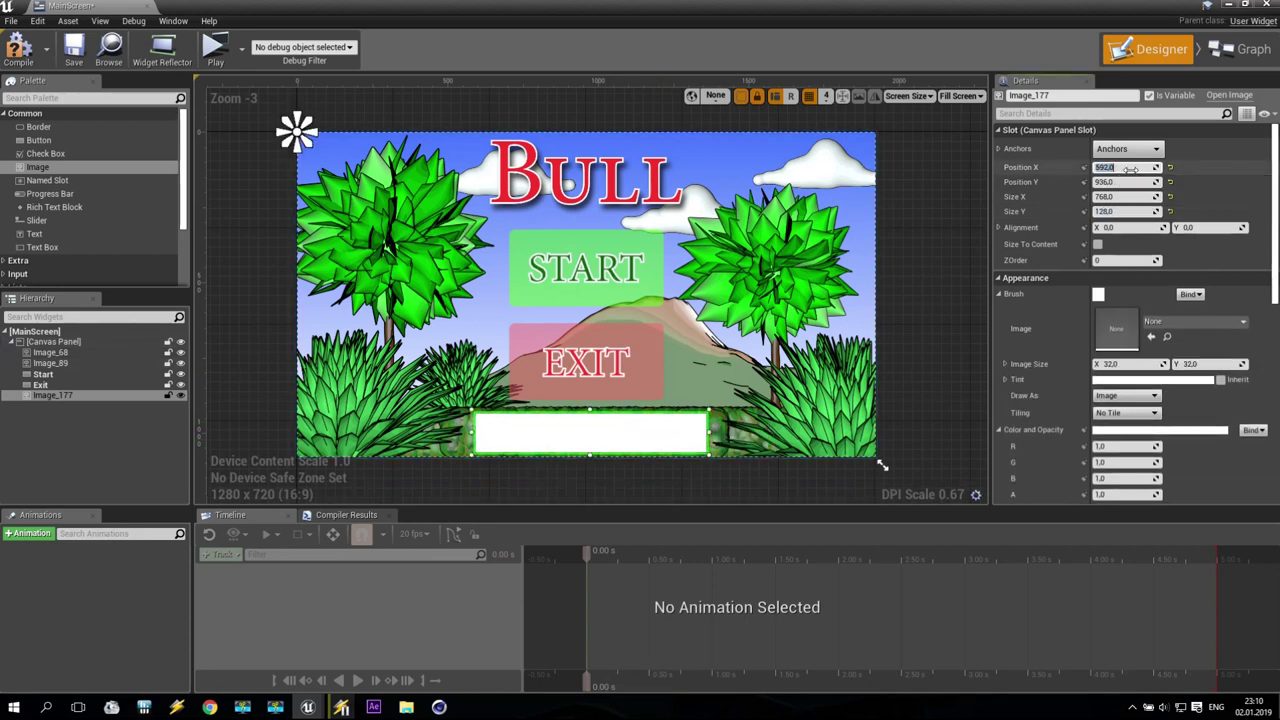
pyautogui.click(1126, 148)
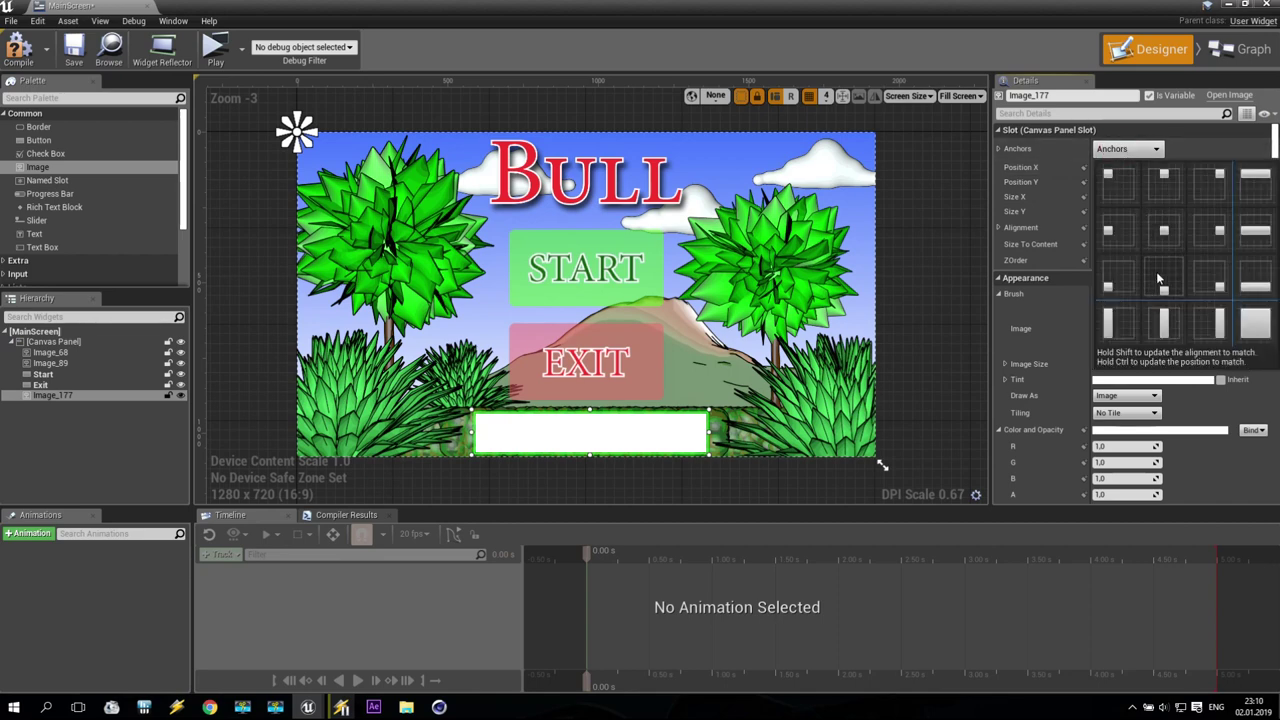
pyautogui.click(1156, 271)
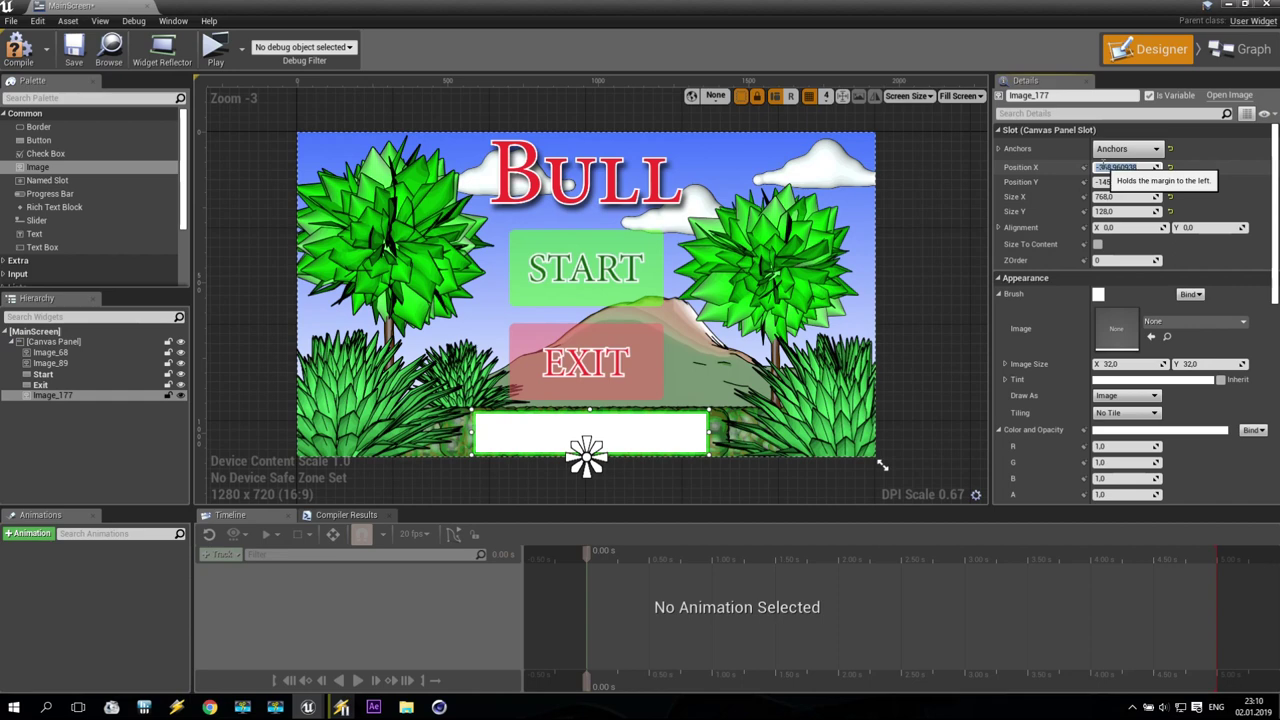
# - Switch to the Windows Calculator and divide the image's width of 768 by 2
pyautogui.click(15, 706)
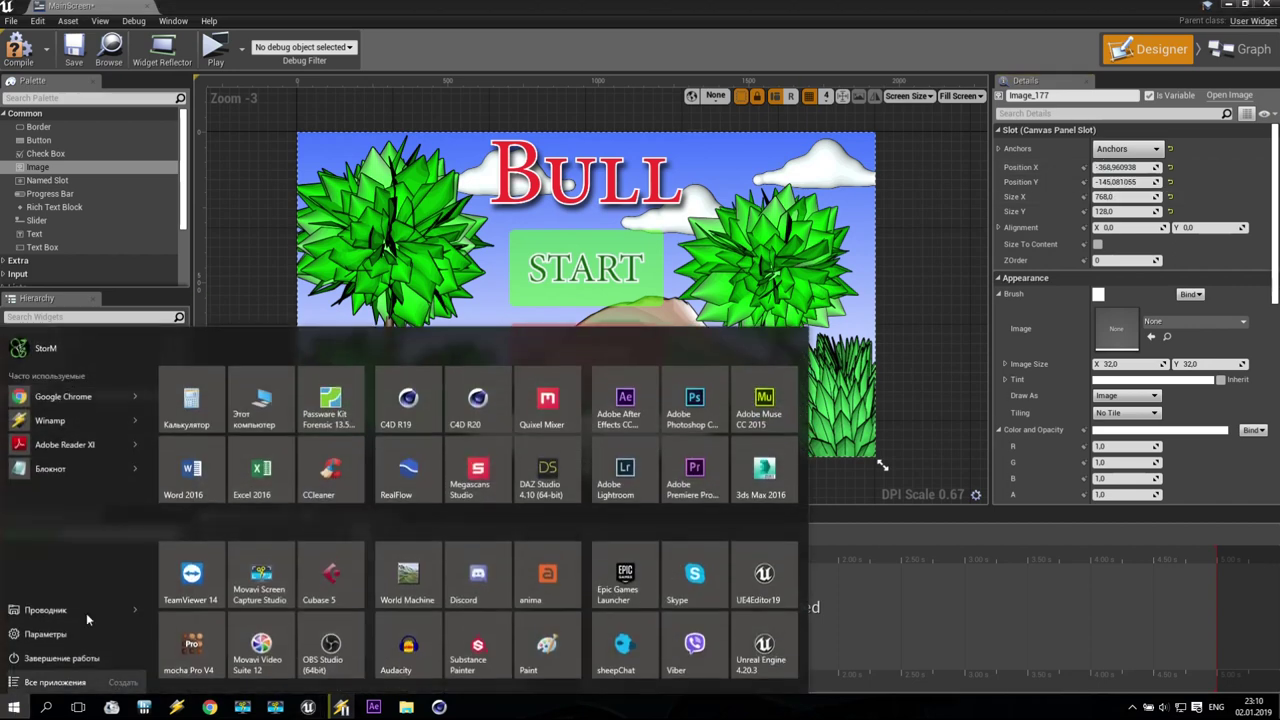
pyautogui.click(192, 395)
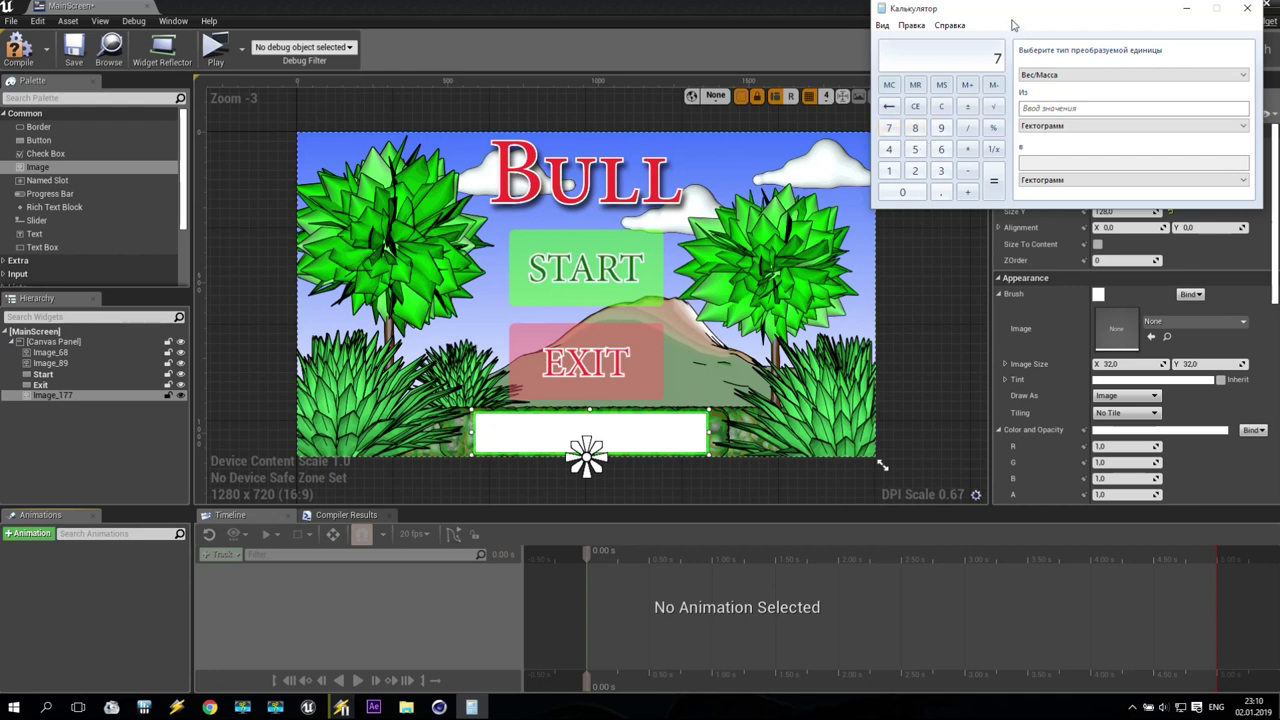
pyautogui.moveTo(1038, 13); pyautogui.dragTo(697, 76)
pyautogui.write('6')
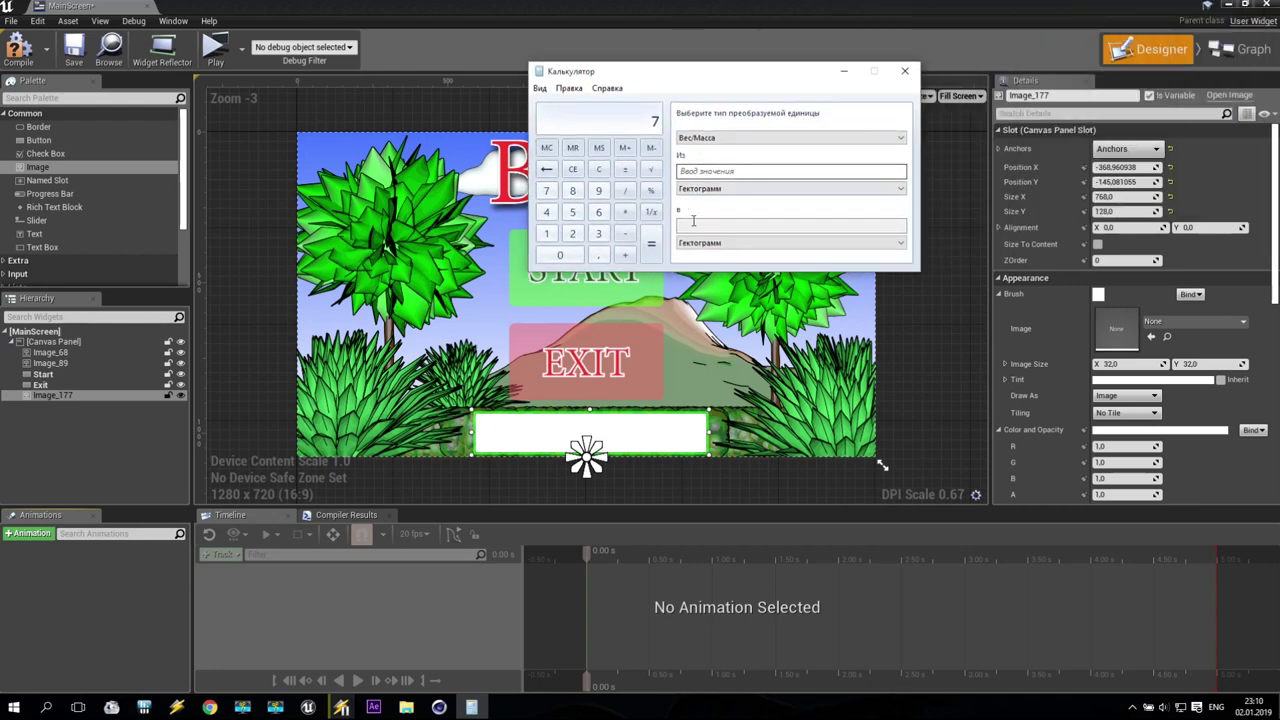
pyautogui.click(571, 195)
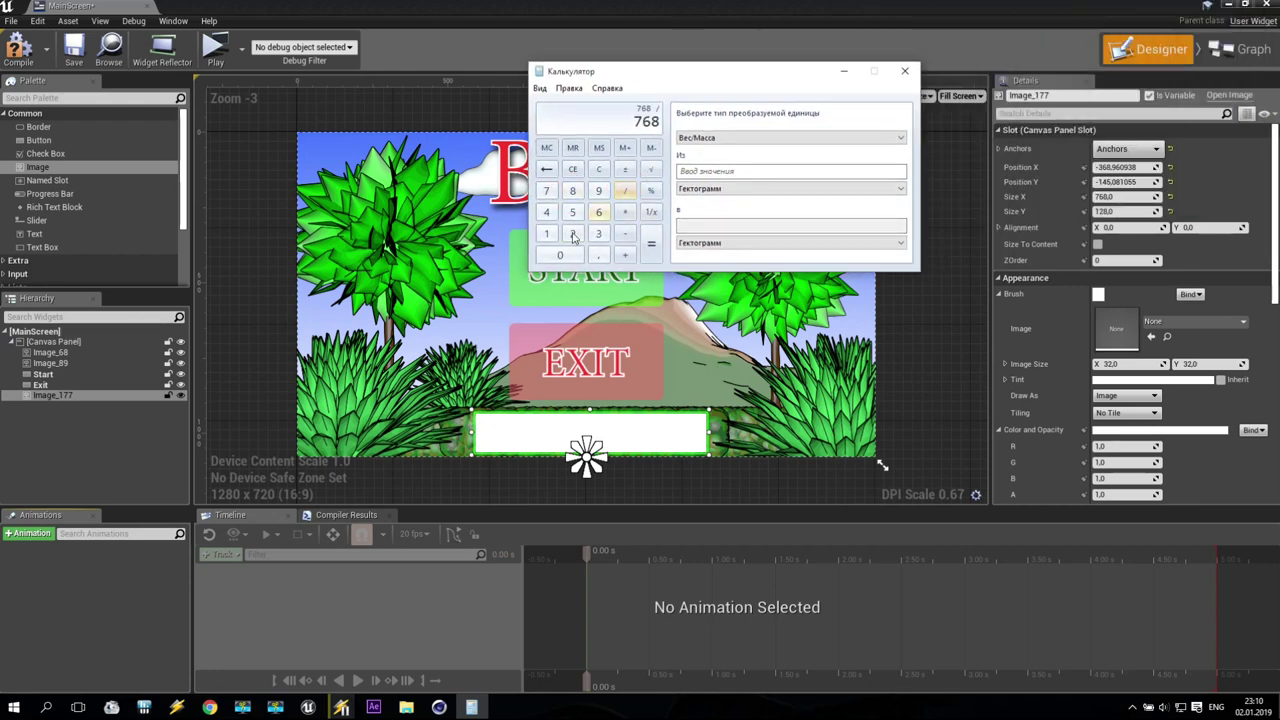
pyautogui.click(648, 252)
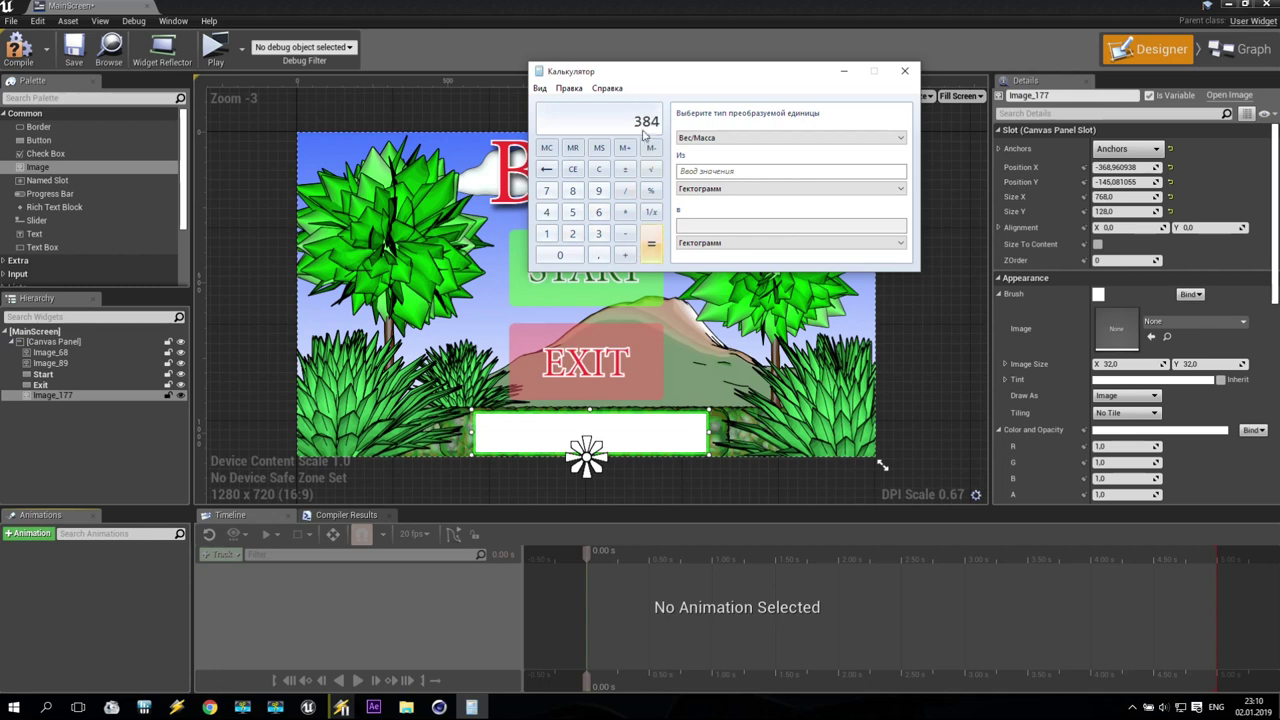
# - Close the calculator, return to Unreal Editor and set the bottom image's Position X to -384
pyautogui.click(910, 70)
pyautogui.click(1125, 167)
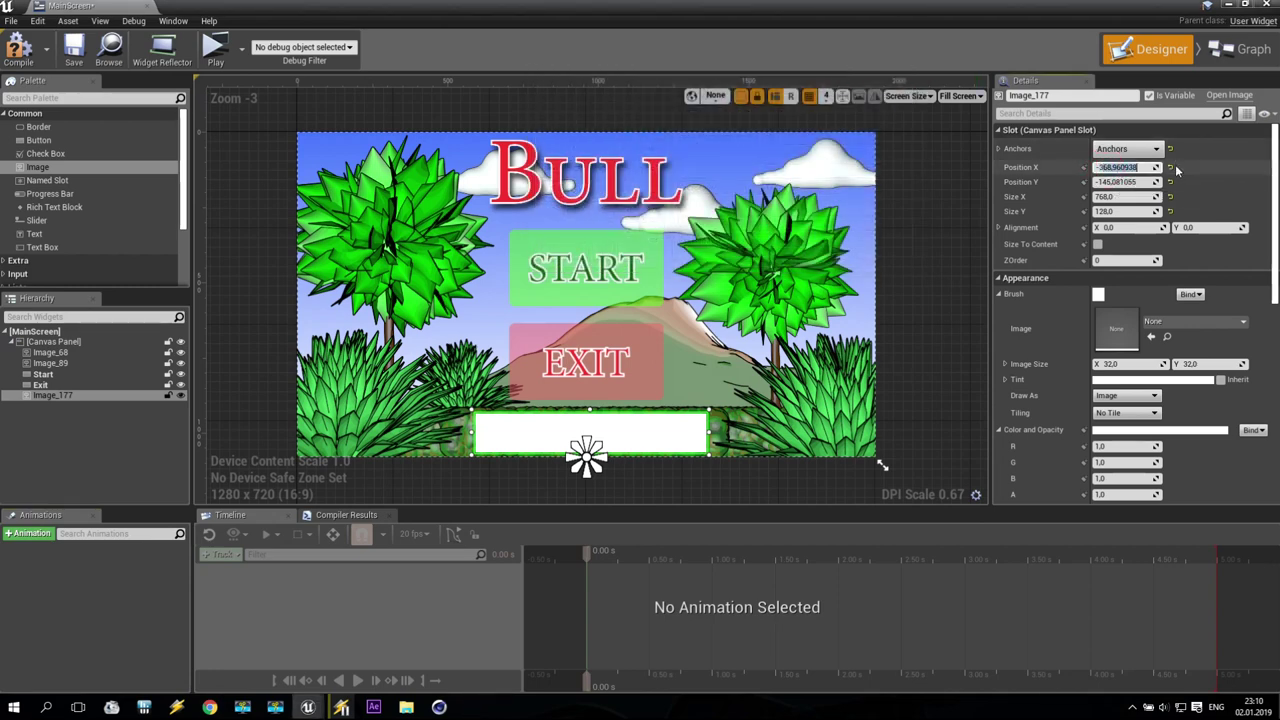
pyautogui.write('-384')
pyautogui.press('Return')
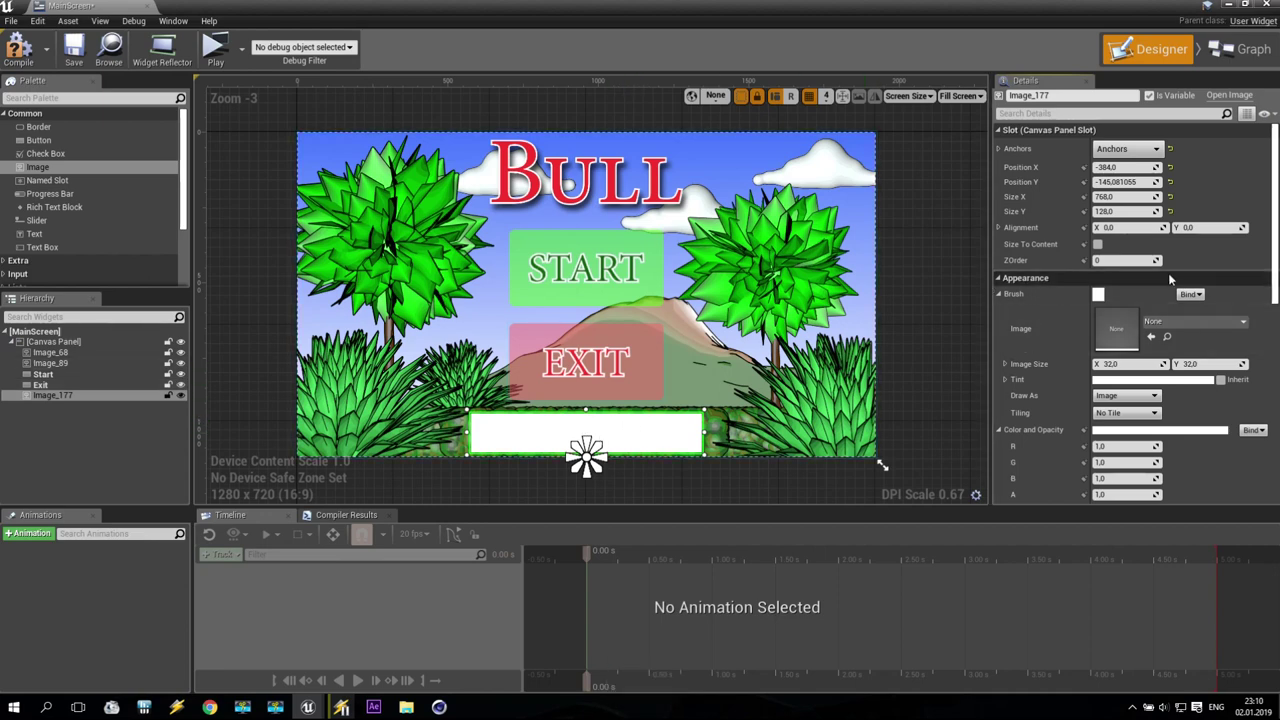
# - Assign the 01_Score texture to the bottom image's brush and deselect the image
pyautogui.click(1198, 321)
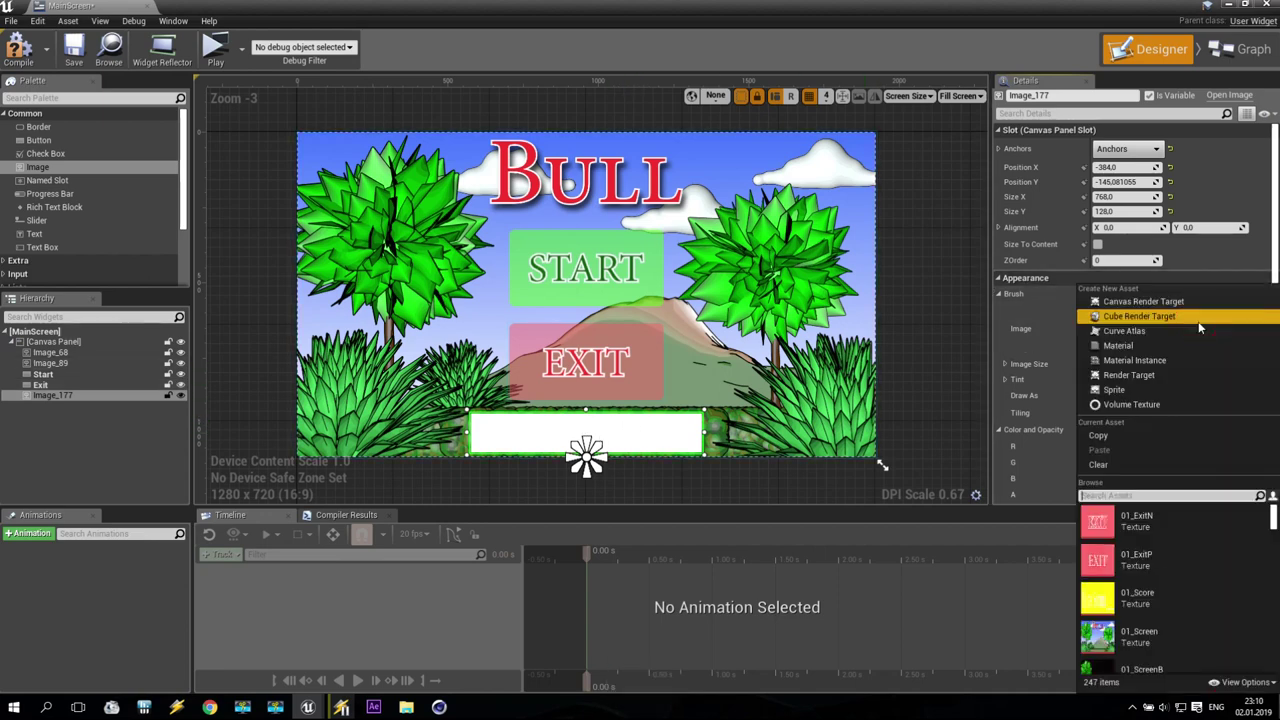
pyautogui.click(1148, 598)
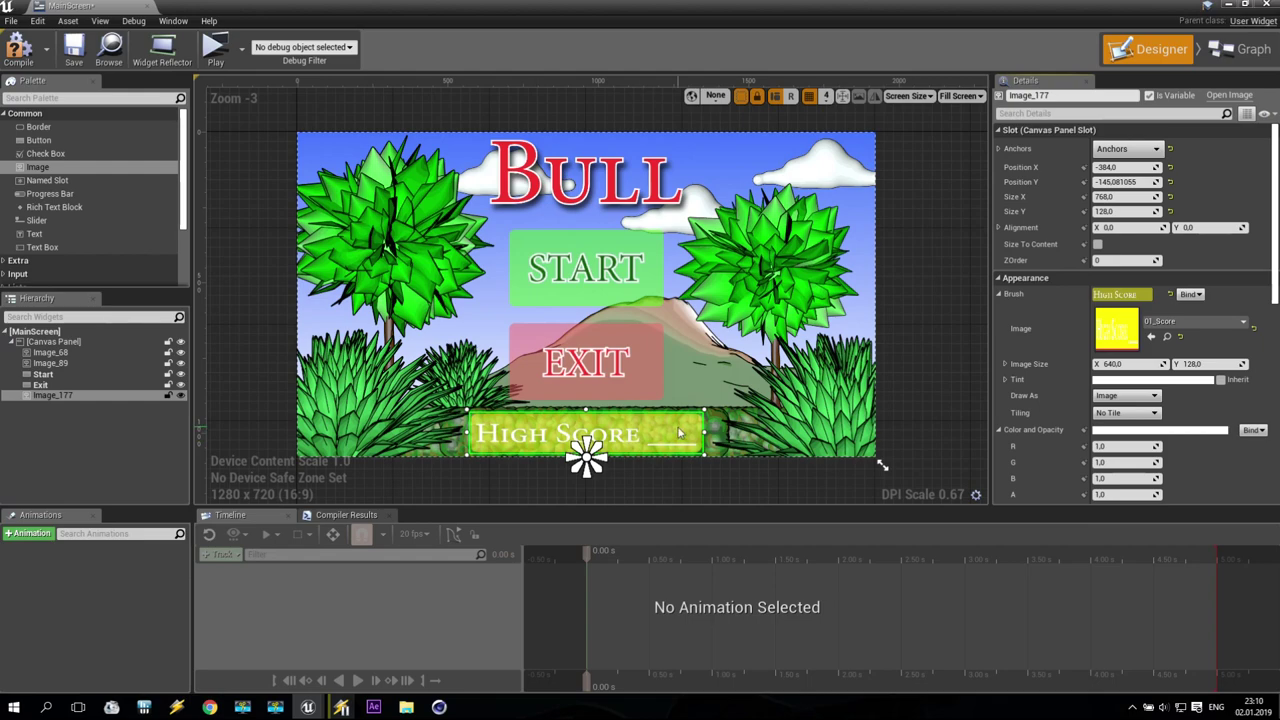
pyautogui.click(935, 400)
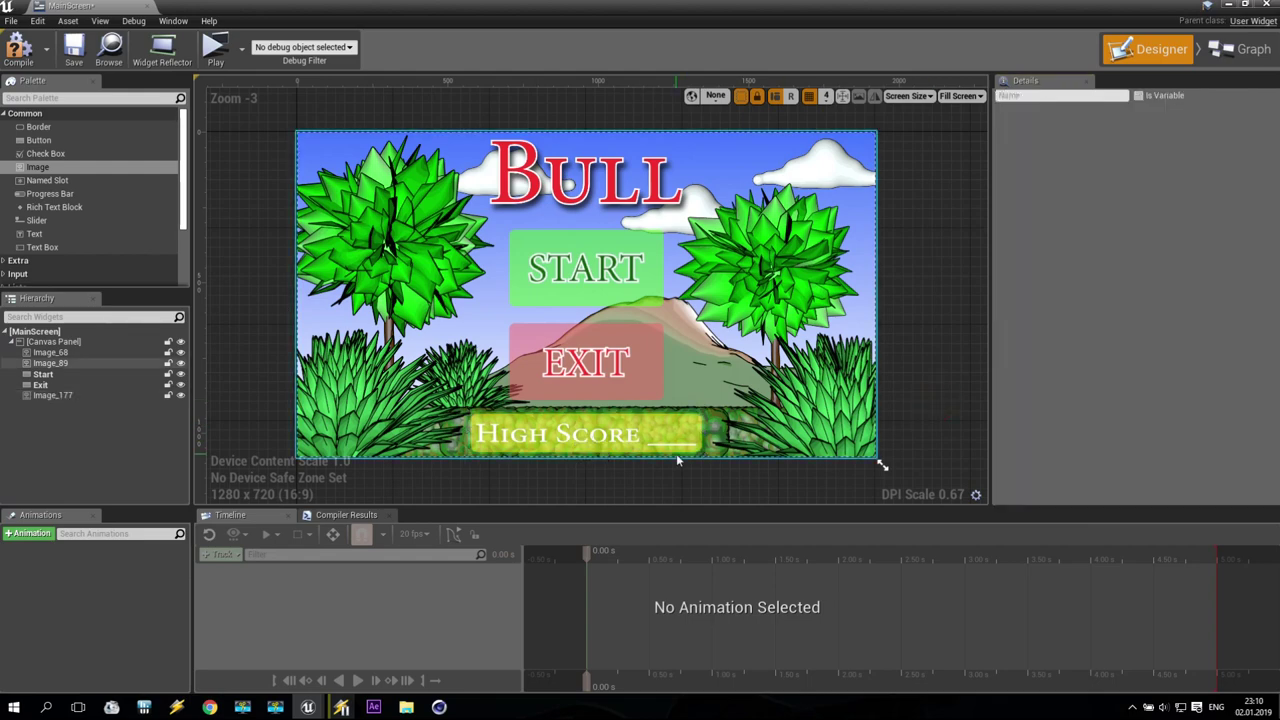
# - Add a Text widget over the blank line beside High Score and anchor it to the canvas's bottom center
pyautogui.scroll(4, 676, 460)
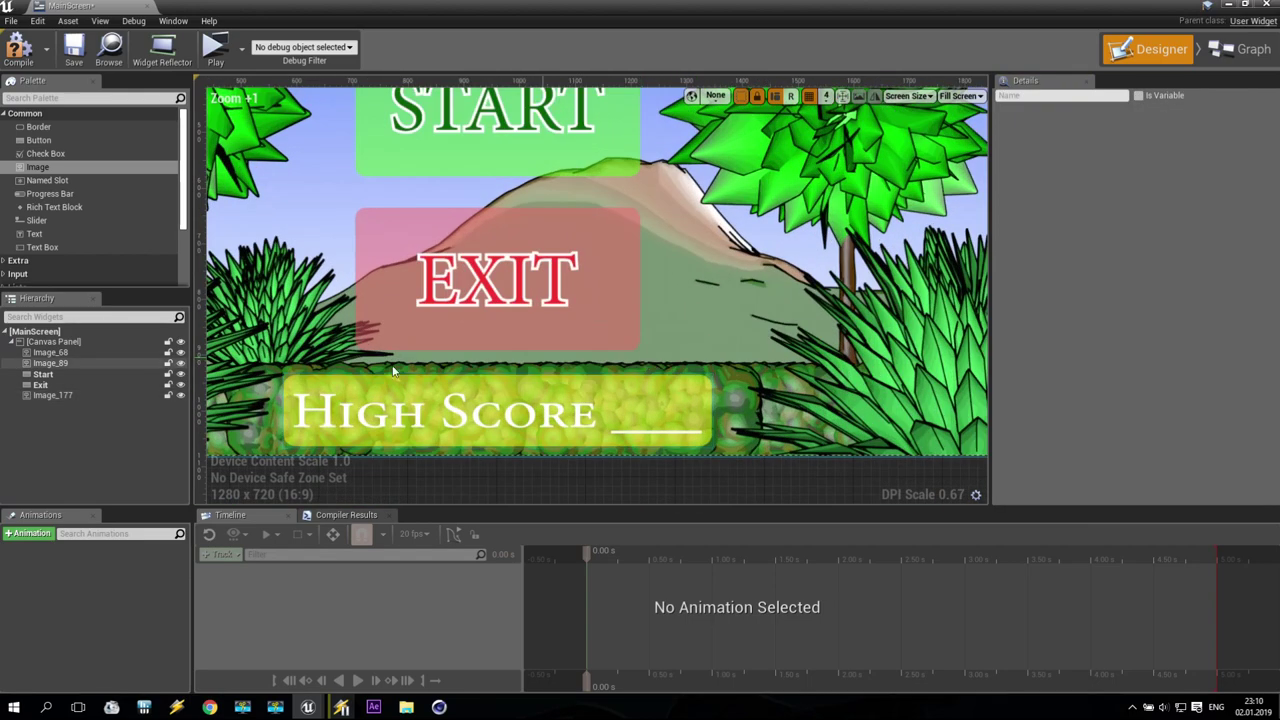
pyautogui.moveTo(43, 237); pyautogui.dragTo(648, 406)
pyautogui.click(1130, 148)
pyautogui.click(1168, 239)
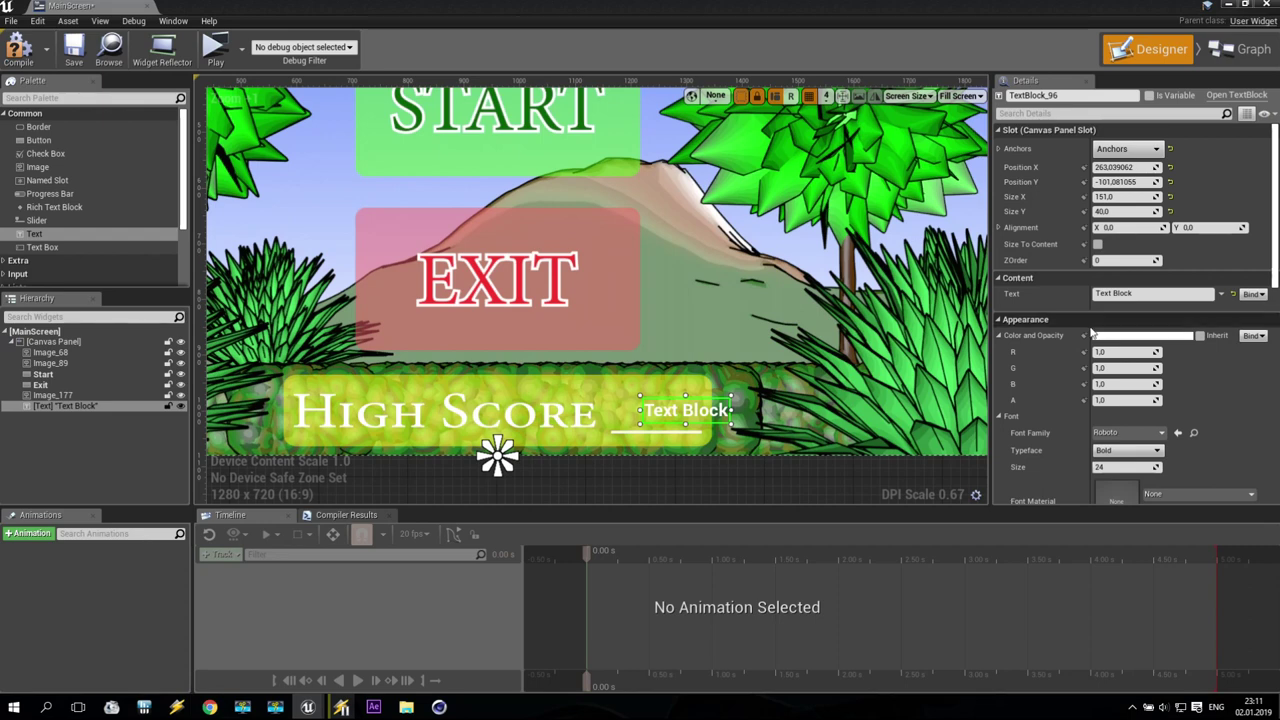
# - Set the text block's font size to 80 and its justification to centered
pyautogui.moveTo(1105, 467); pyautogui.dragTo(1180, 467)
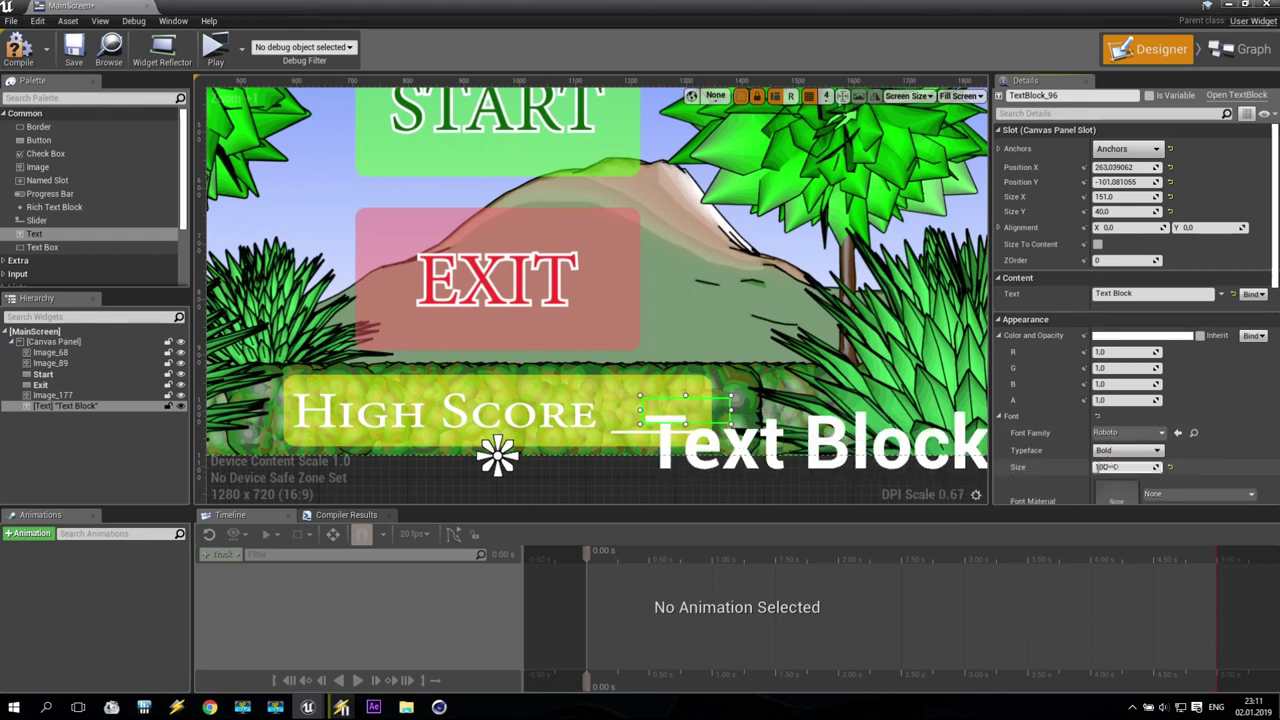
pyautogui.write('80')
pyautogui.press('Return')
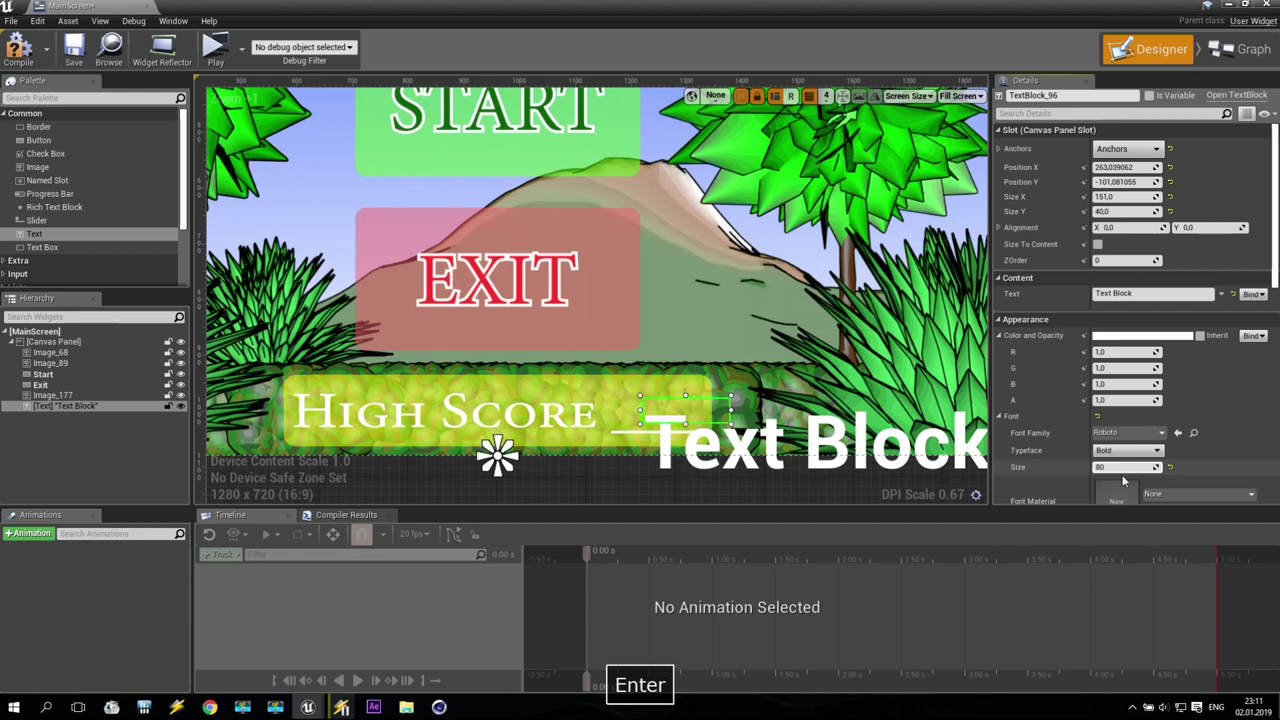
pyautogui.scroll(-3, 1262, 436)
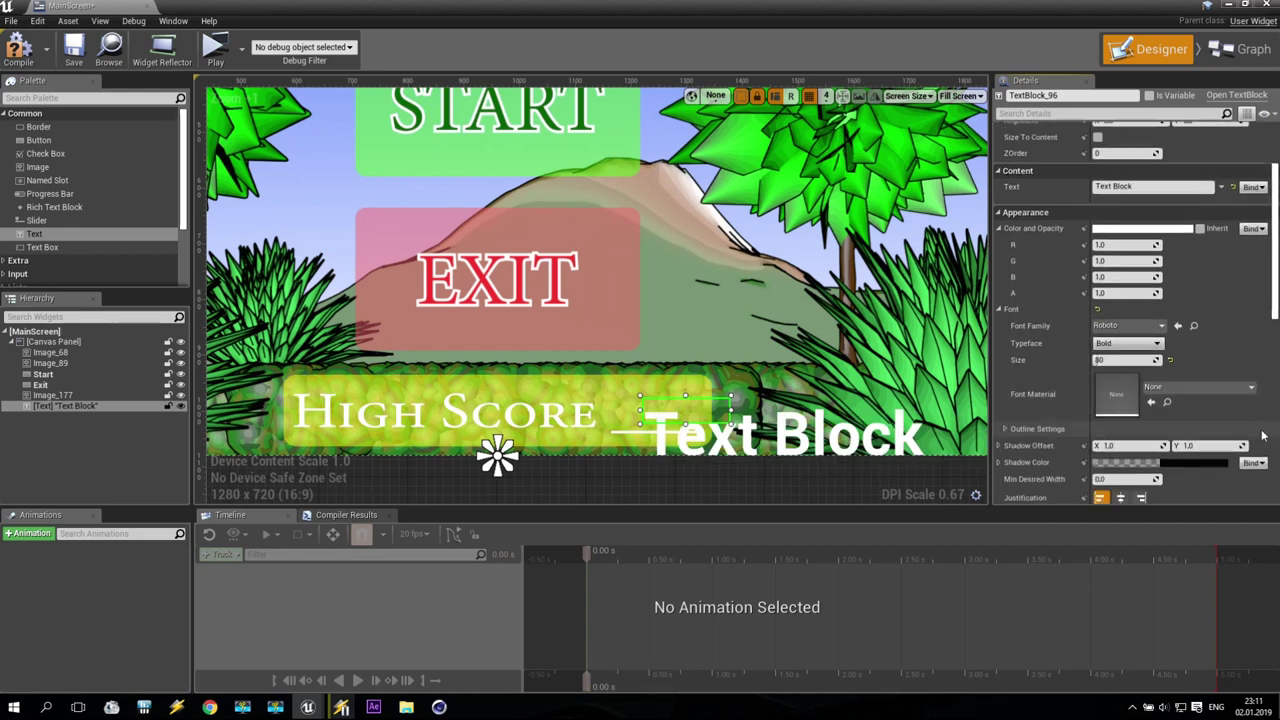
pyautogui.scroll(-2, 1178, 437)
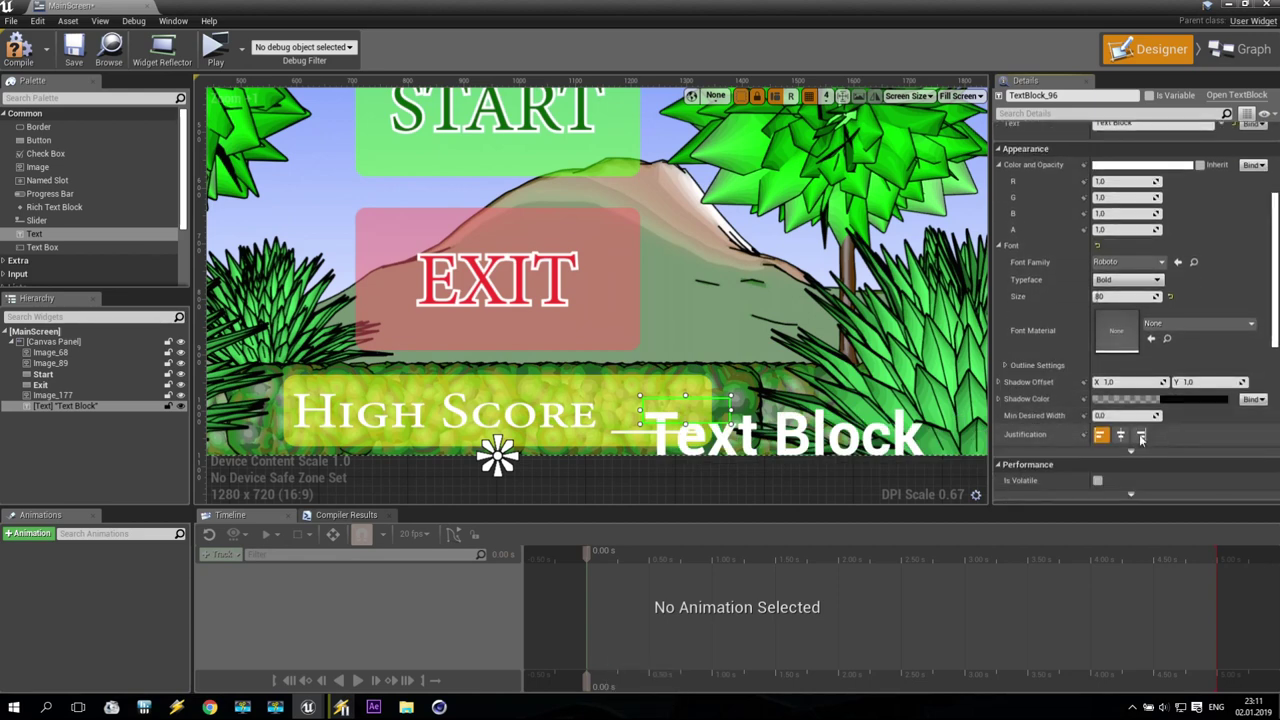
pyautogui.click(1120, 434)
# - Resize the text block's frame to about 165 by 110 so it fits over the High Score blank line
pyautogui.moveTo(638, 411); pyautogui.dragTo(605, 408)
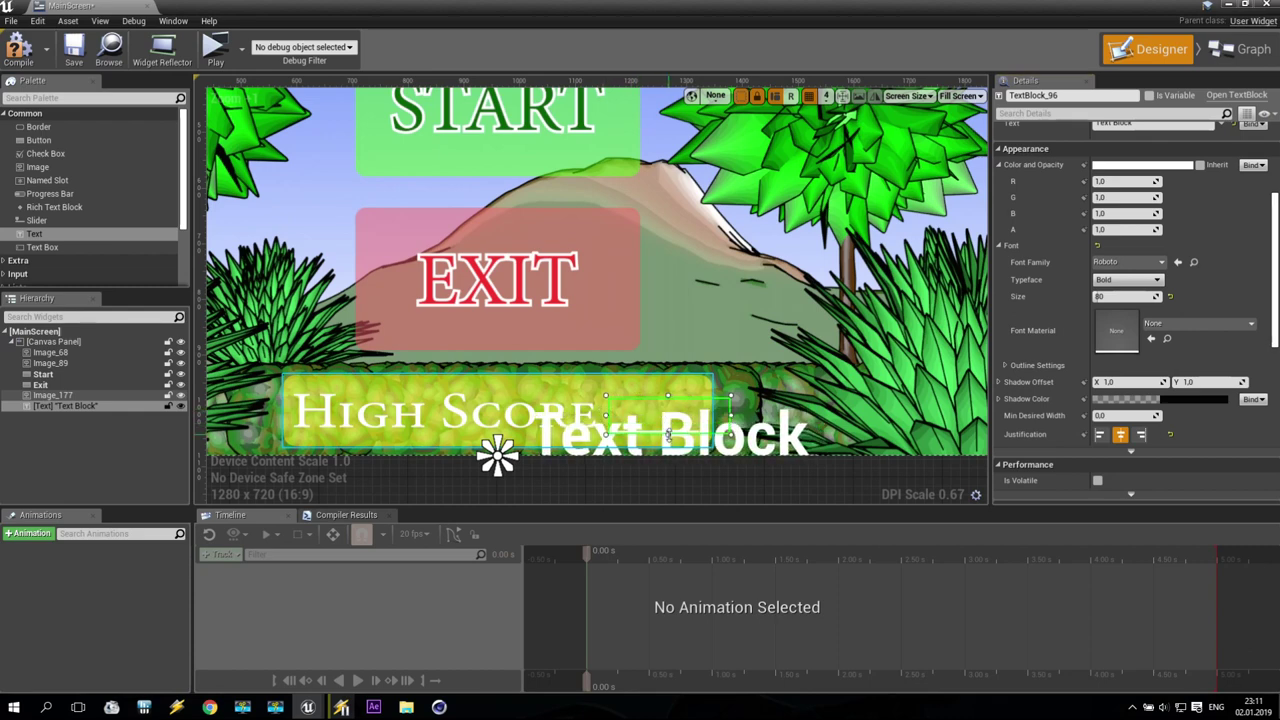
pyautogui.moveTo(668, 396); pyautogui.dragTo(676, 365)
pyautogui.moveTo(729, 400); pyautogui.dragTo(704, 400)
# - Change the text block's content to 88 and extend its frame slightly upward to a height of about 111
pyautogui.scroll(4, 1150, 300)
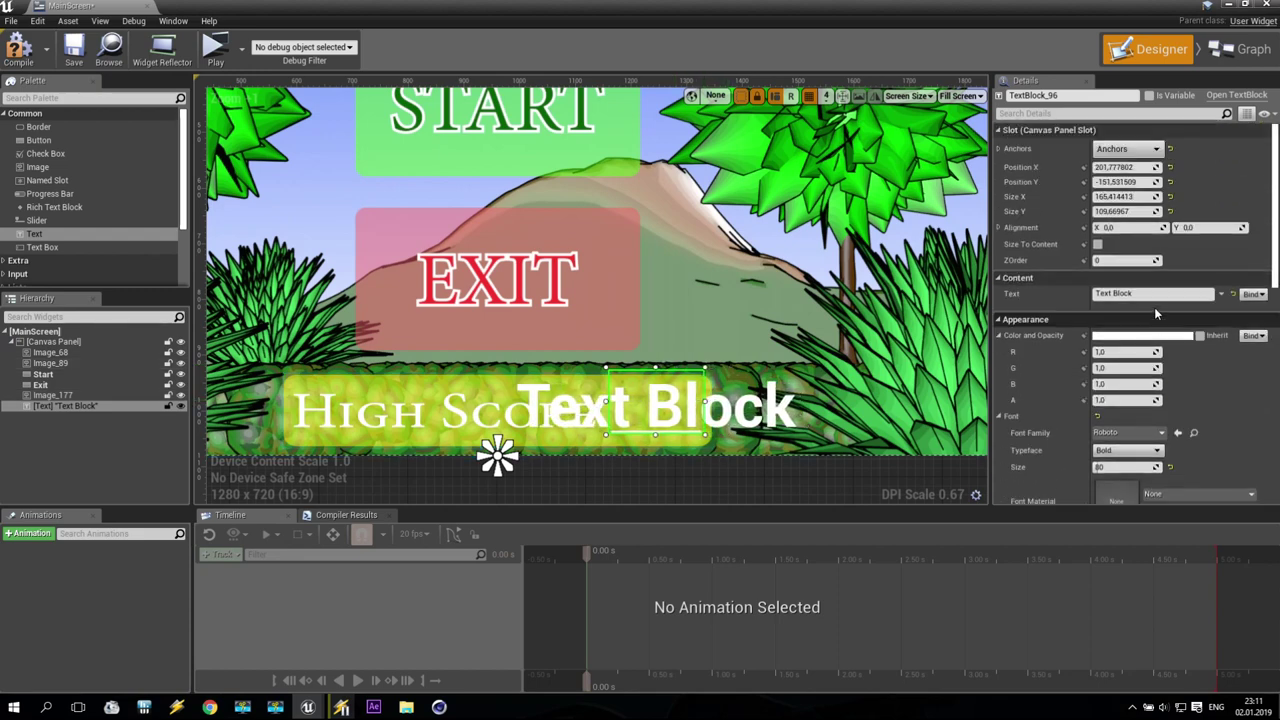
pyautogui.moveTo(1150, 293); pyautogui.dragTo(1067, 291)
pyautogui.write('88')
pyautogui.press('Return')
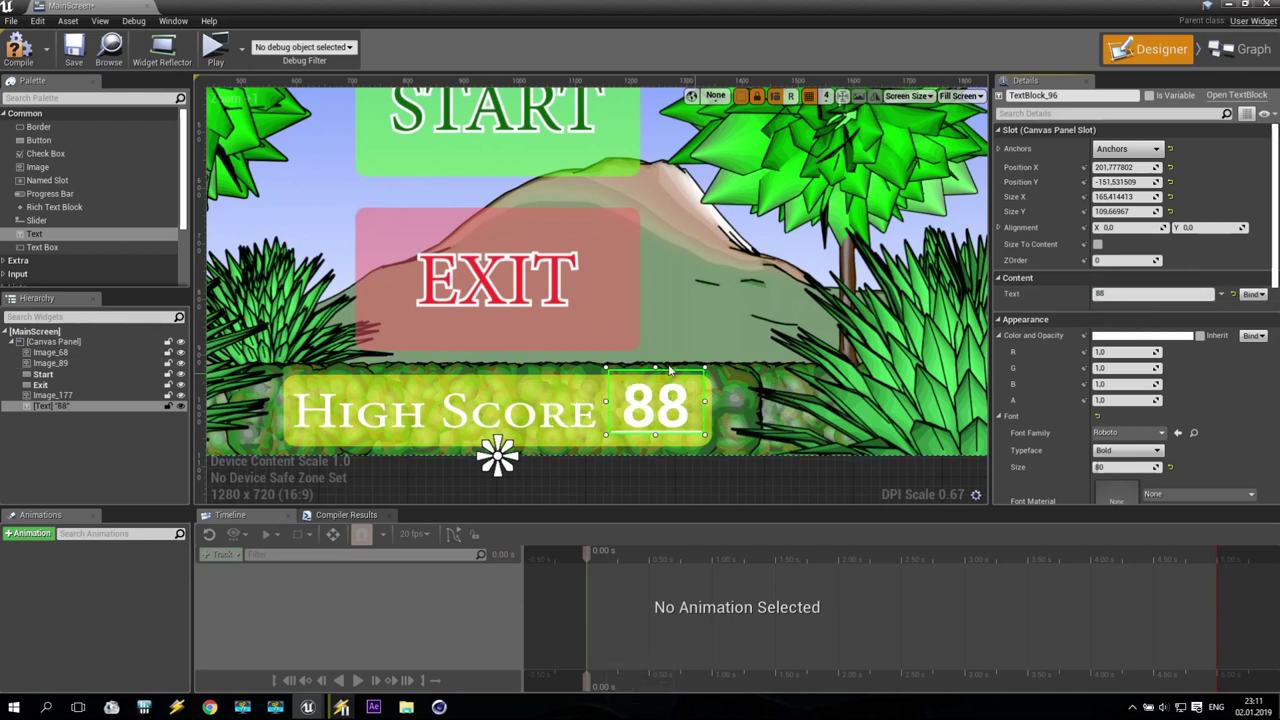
pyautogui.moveTo(655, 367); pyautogui.dragTo(655, 367)
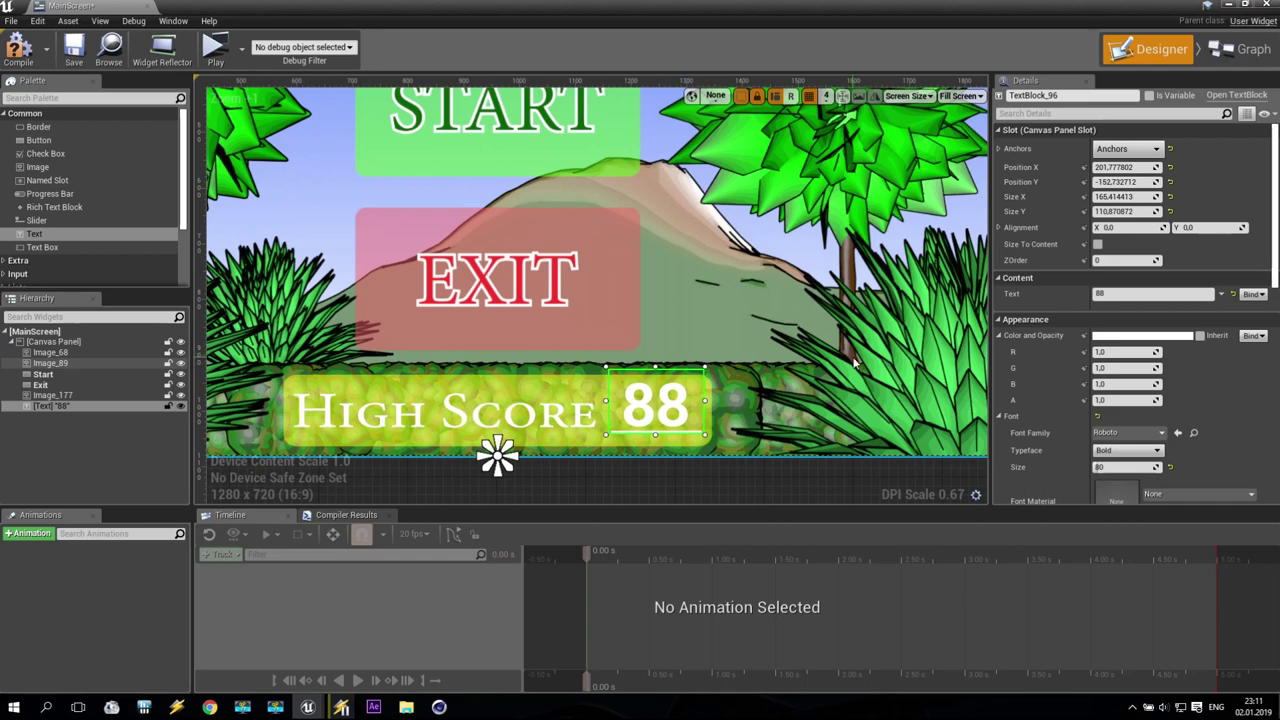
# - Change the typeface of the score number 88 to Light
pyautogui.click(654, 290)
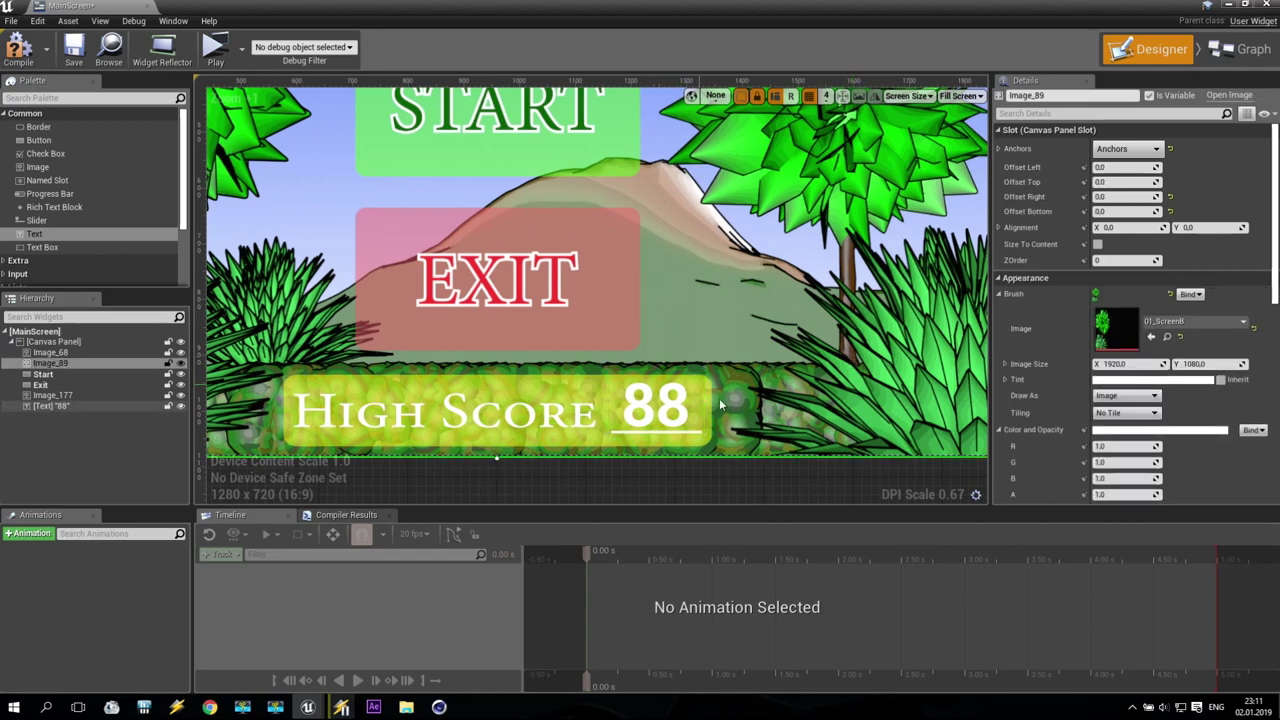
pyautogui.scroll(-3, 760, 392)
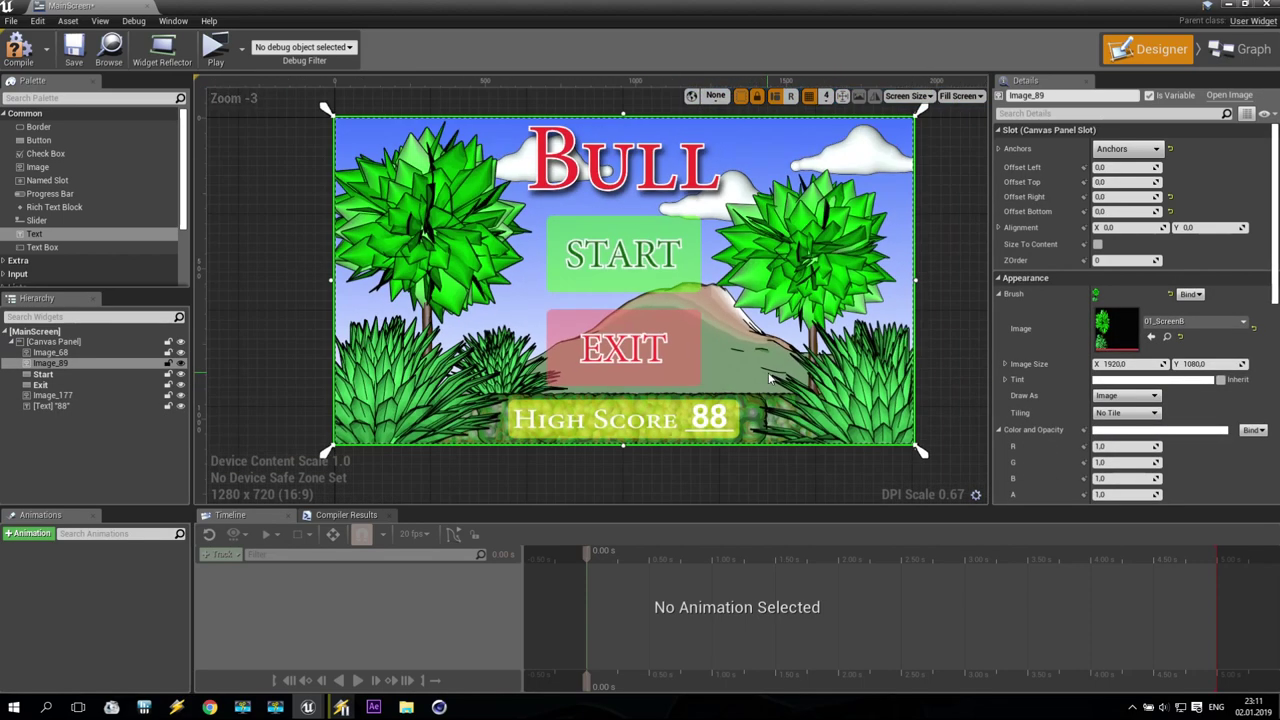
pyautogui.click(709, 417)
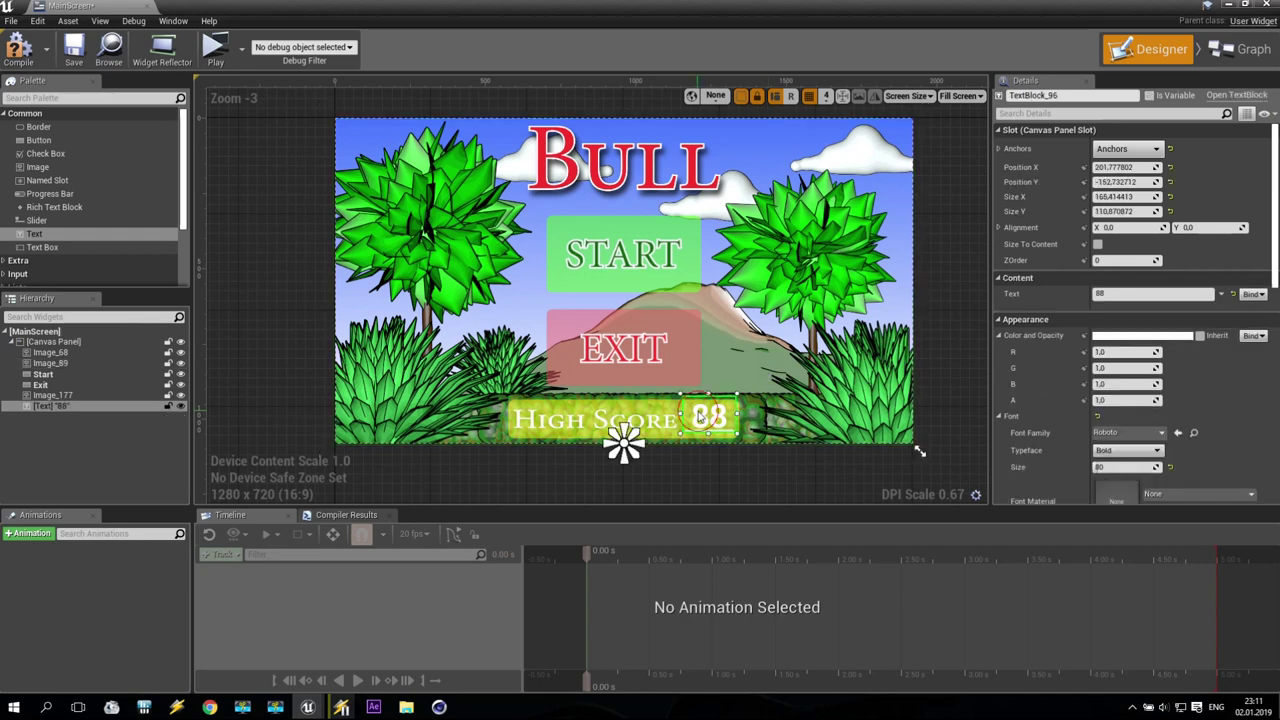
pyautogui.click(1147, 452)
pyautogui.click(1135, 488)
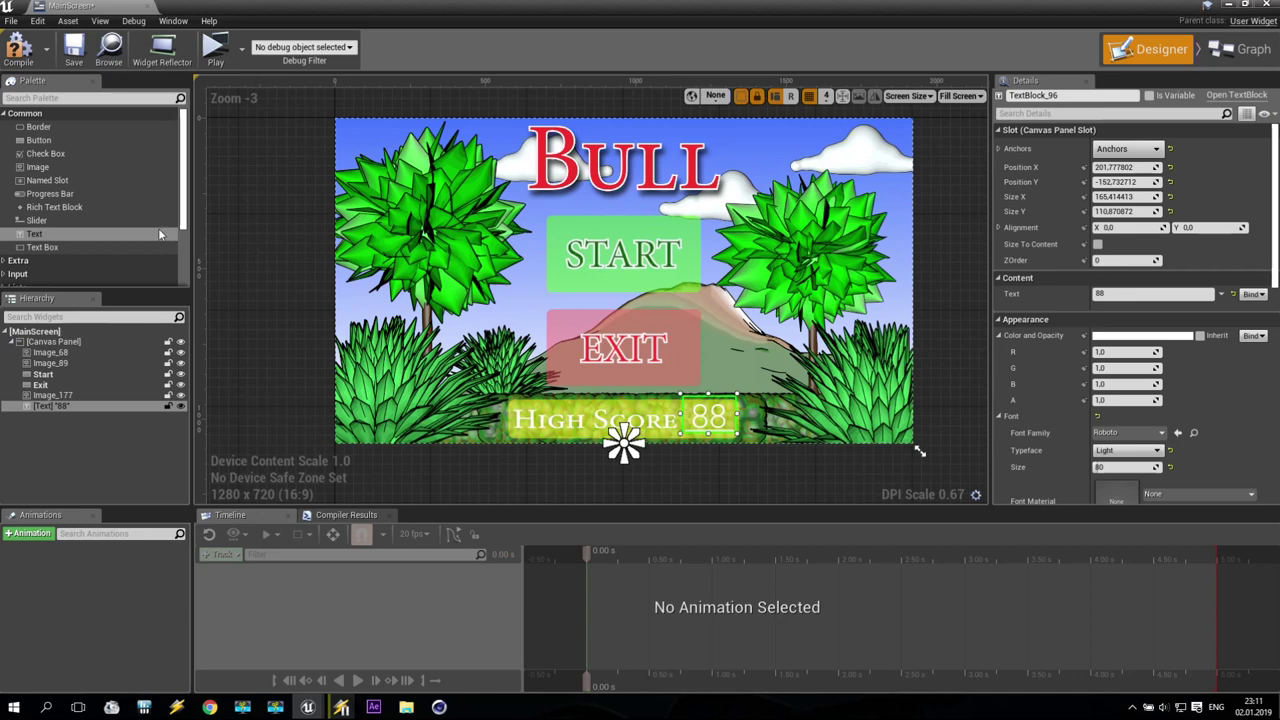
# - Add a Button widget, anchor it to the canvas's bottom-right corner and move it there, to about X -202, Y -161
pyautogui.moveTo(45, 140); pyautogui.dragTo(468, 315)
pyautogui.click(1148, 150)
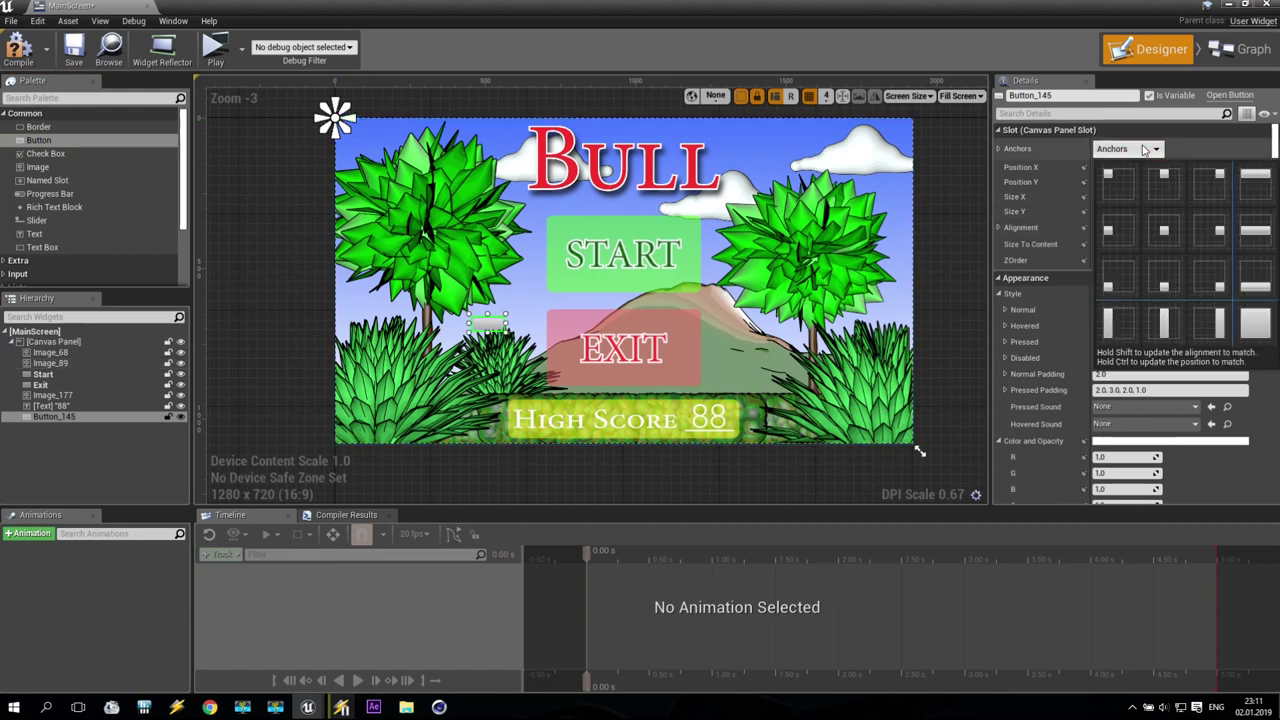
pyautogui.click(1209, 274)
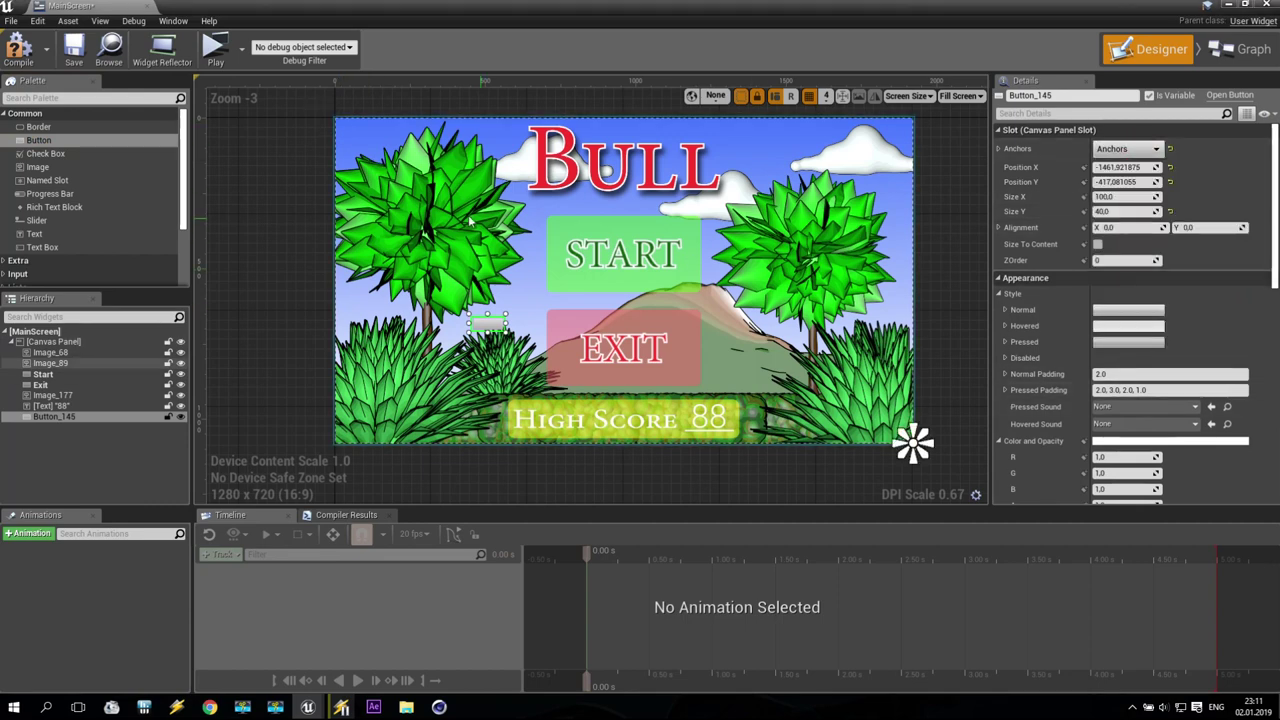
pyautogui.moveTo(488, 322); pyautogui.dragTo(914, 443)
# - Set the new button's Size X and Size Y to 128
pyautogui.click(1118, 196)
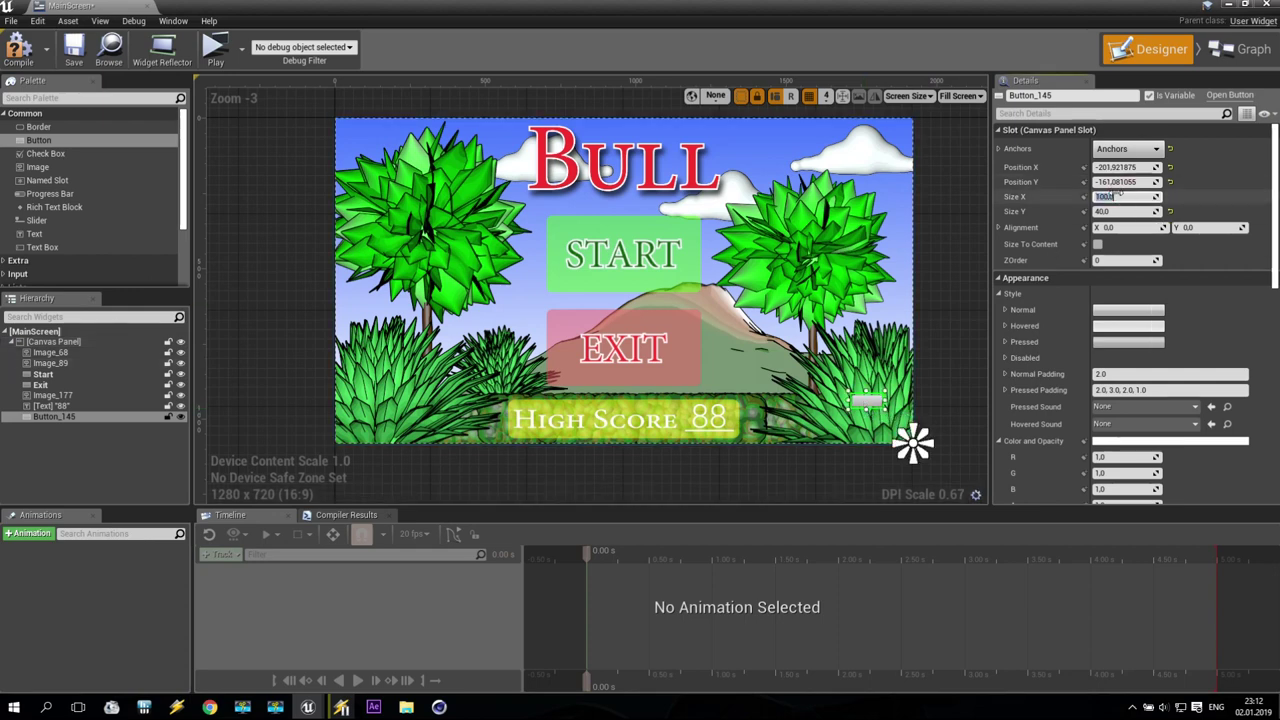
pyautogui.write('256')
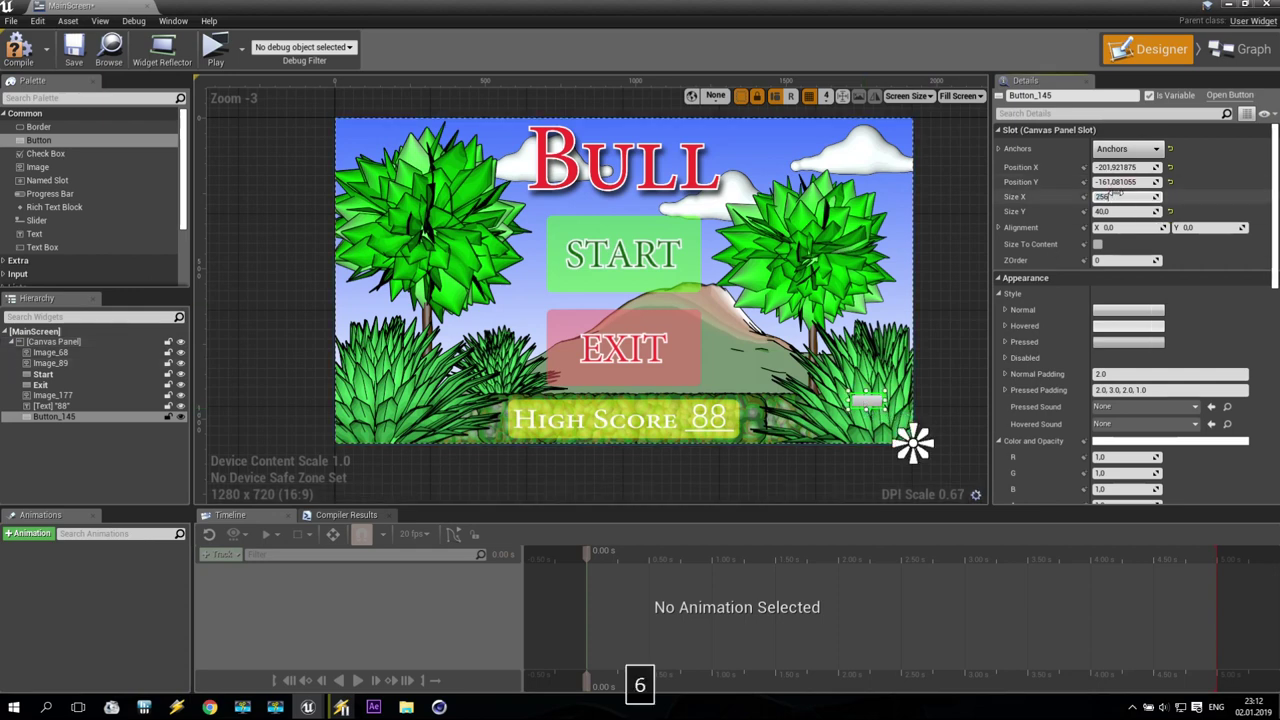
pyautogui.press('Return')
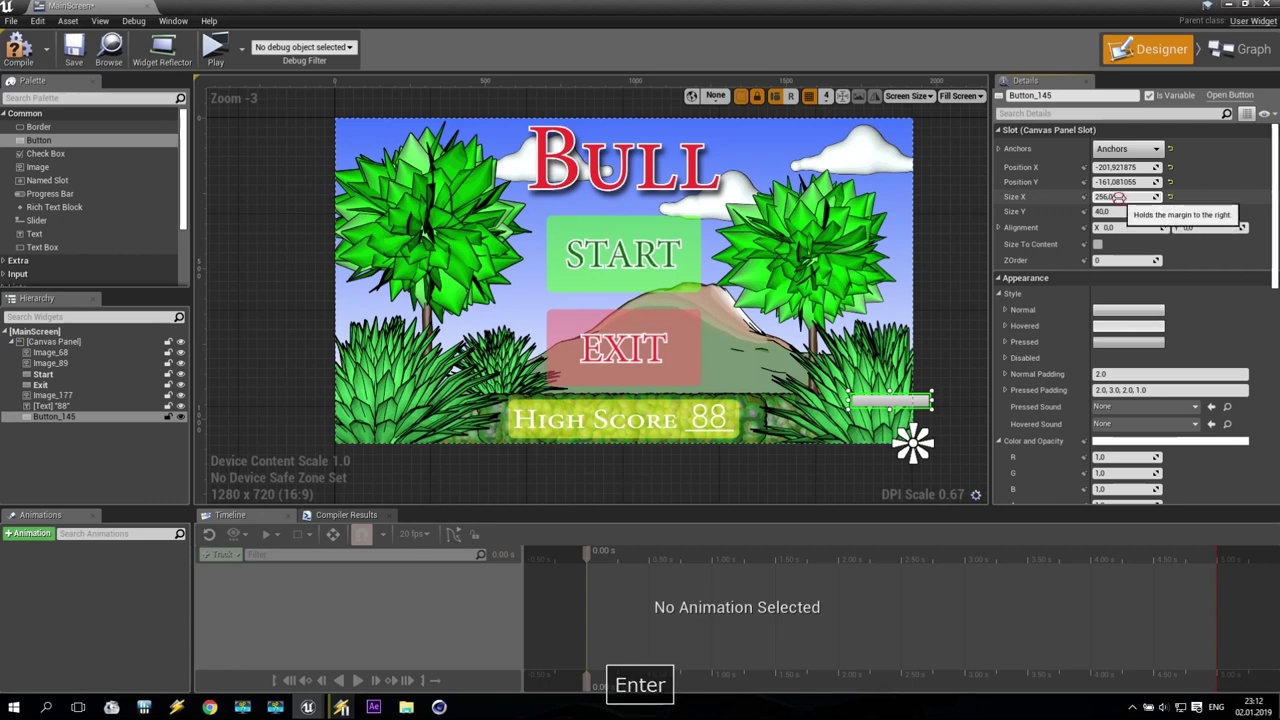
pyautogui.click(1120, 198)
pyautogui.write('128')
pyautogui.click(1117, 212)
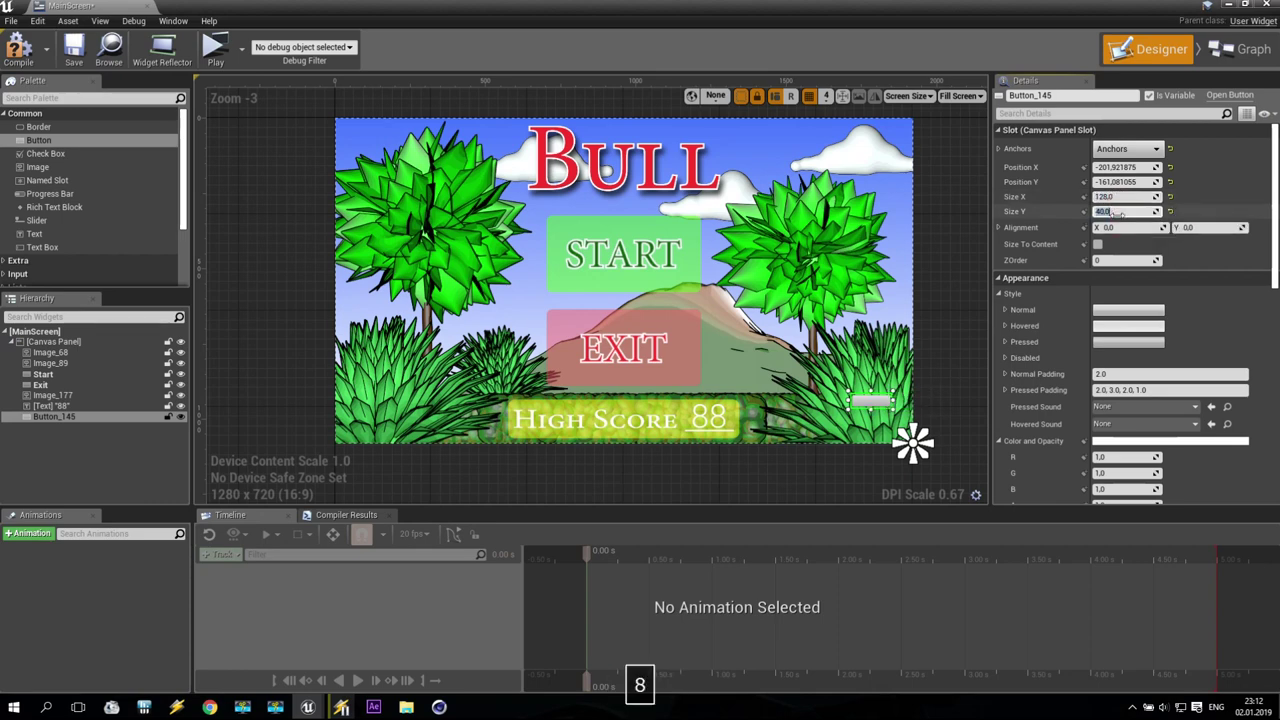
pyautogui.press('Return')
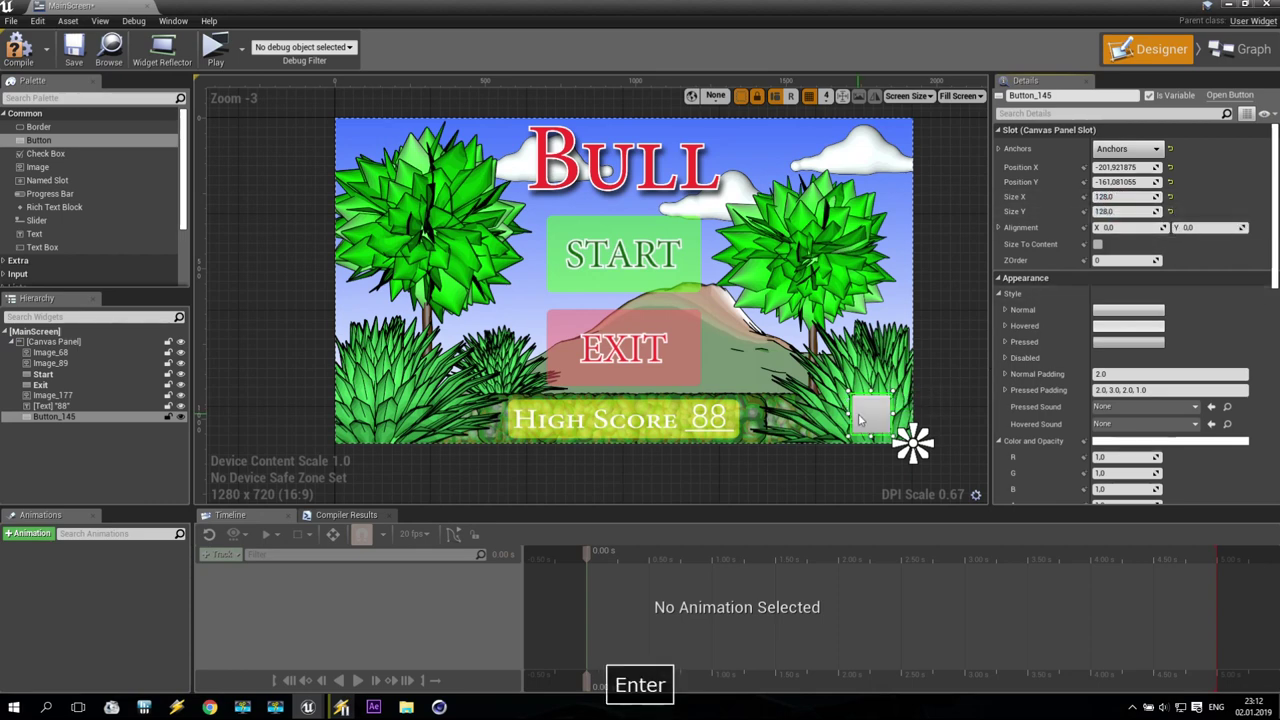
# - Reposition the square button near the canvas's corner with Position X -180 and Position Y -180
pyautogui.moveTo(862, 413); pyautogui.dragTo(870, 413)
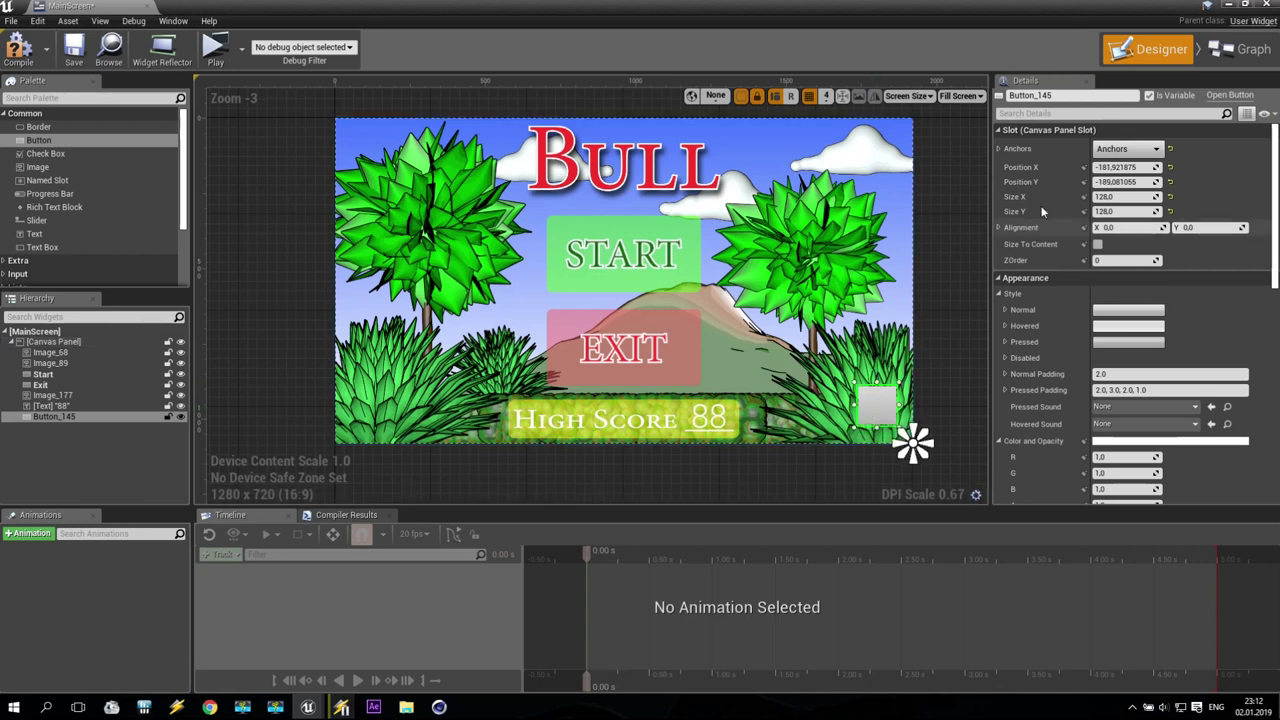
pyautogui.click(1120, 167)
pyautogui.write('-180')
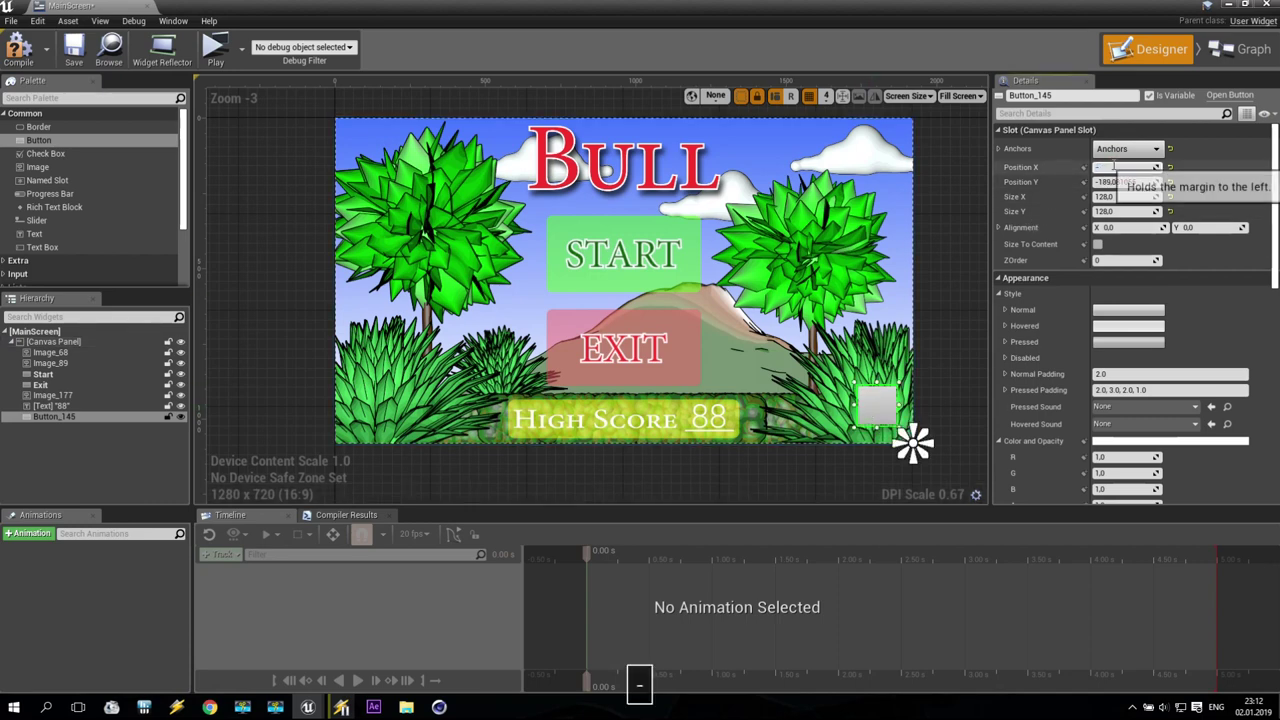
pyautogui.click(1112, 182)
pyautogui.write('-')
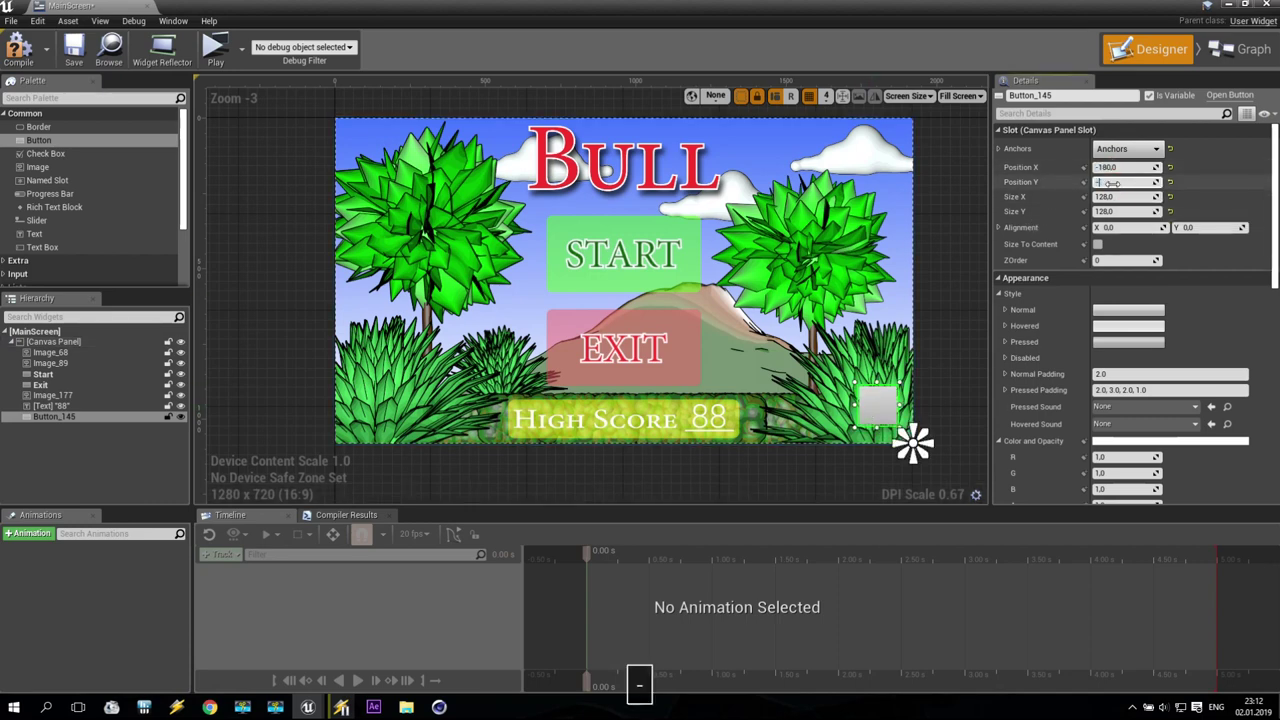
pyautogui.write('180')
pyautogui.press('Return')
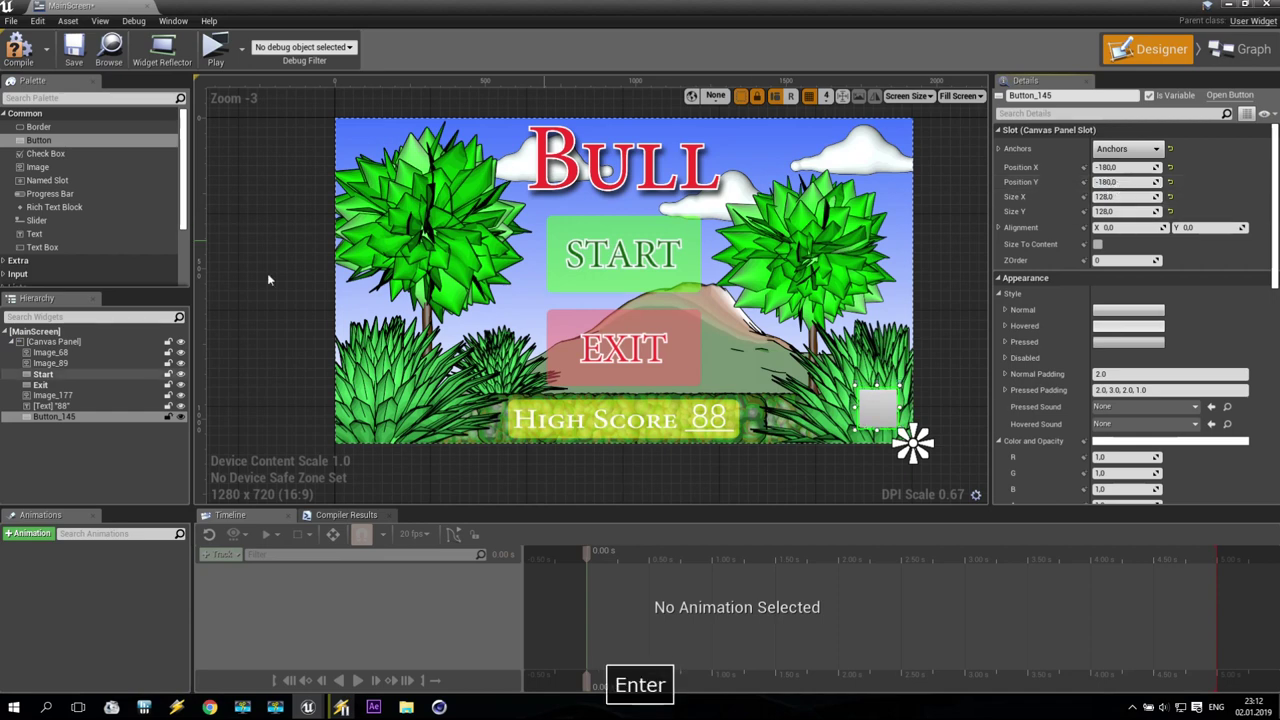
# - Assign the 01_xN texture to the Normal style of the corner button
pyautogui.click(1003, 310)
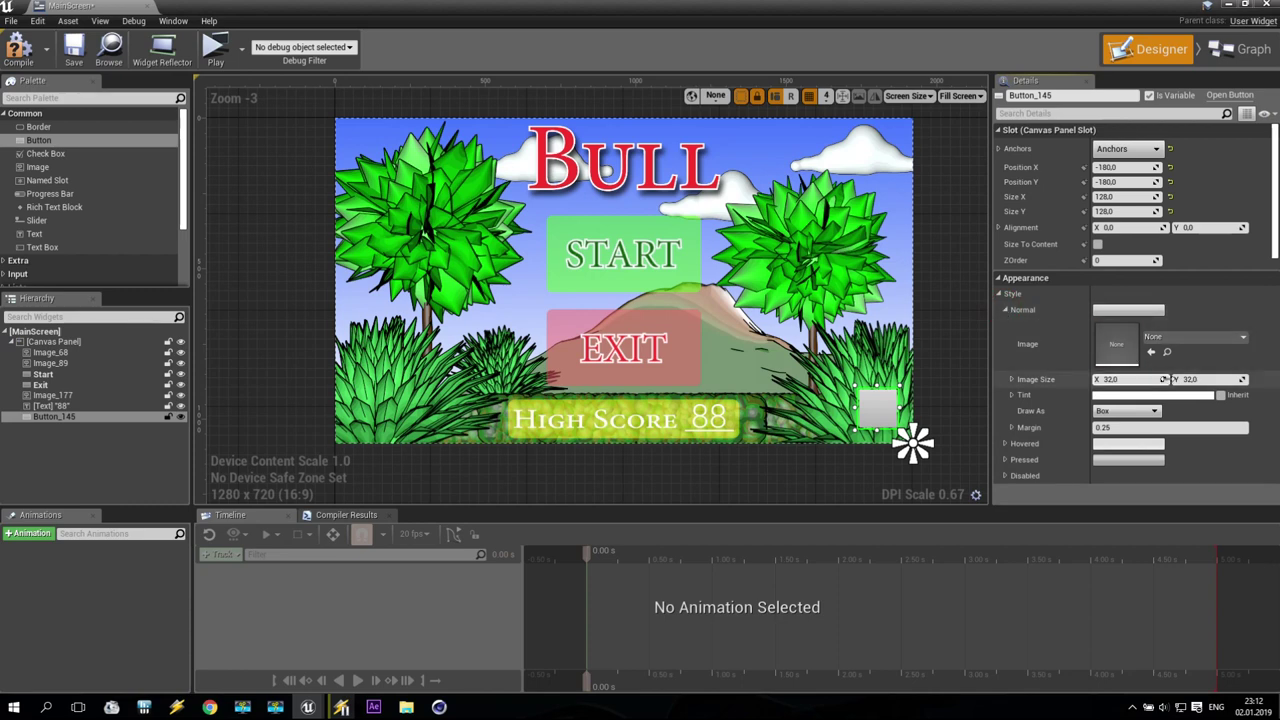
pyautogui.click(1203, 338)
pyautogui.scroll(-2, 1204, 583)
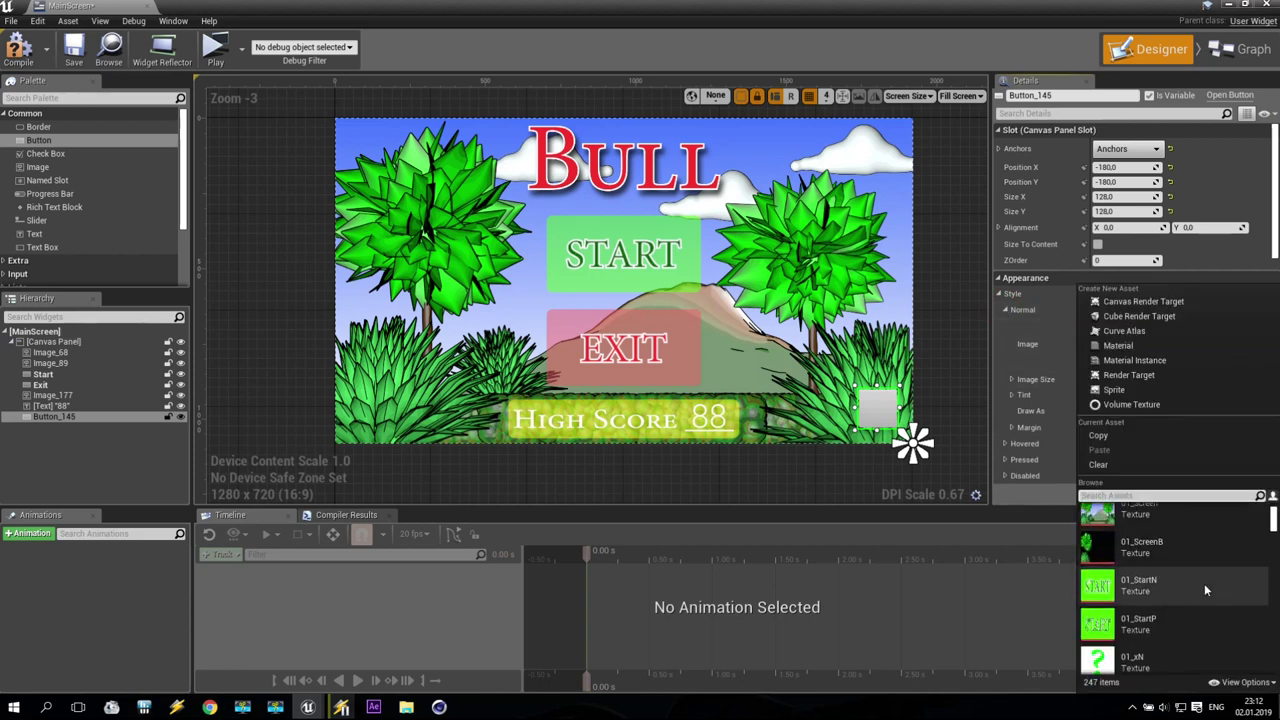
pyautogui.click(1156, 569)
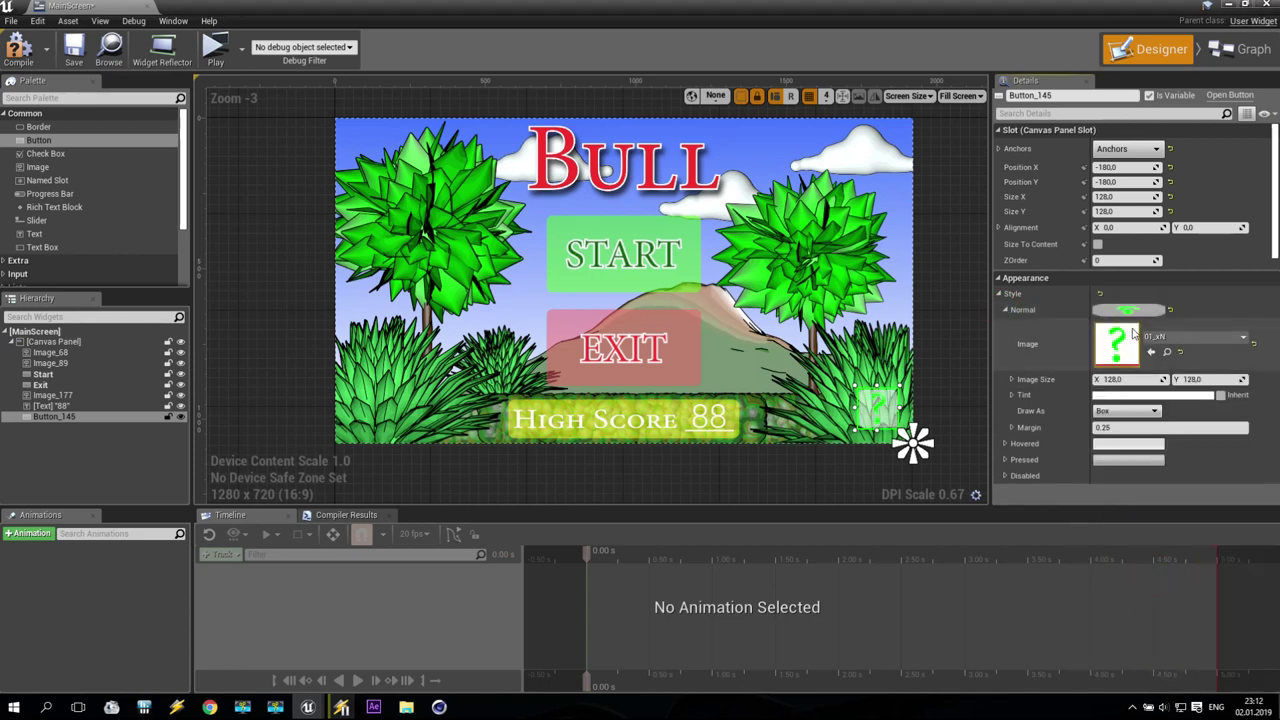
# - Assign the 01_xP texture to the Hovered style of the corner button
pyautogui.click(1006, 310)
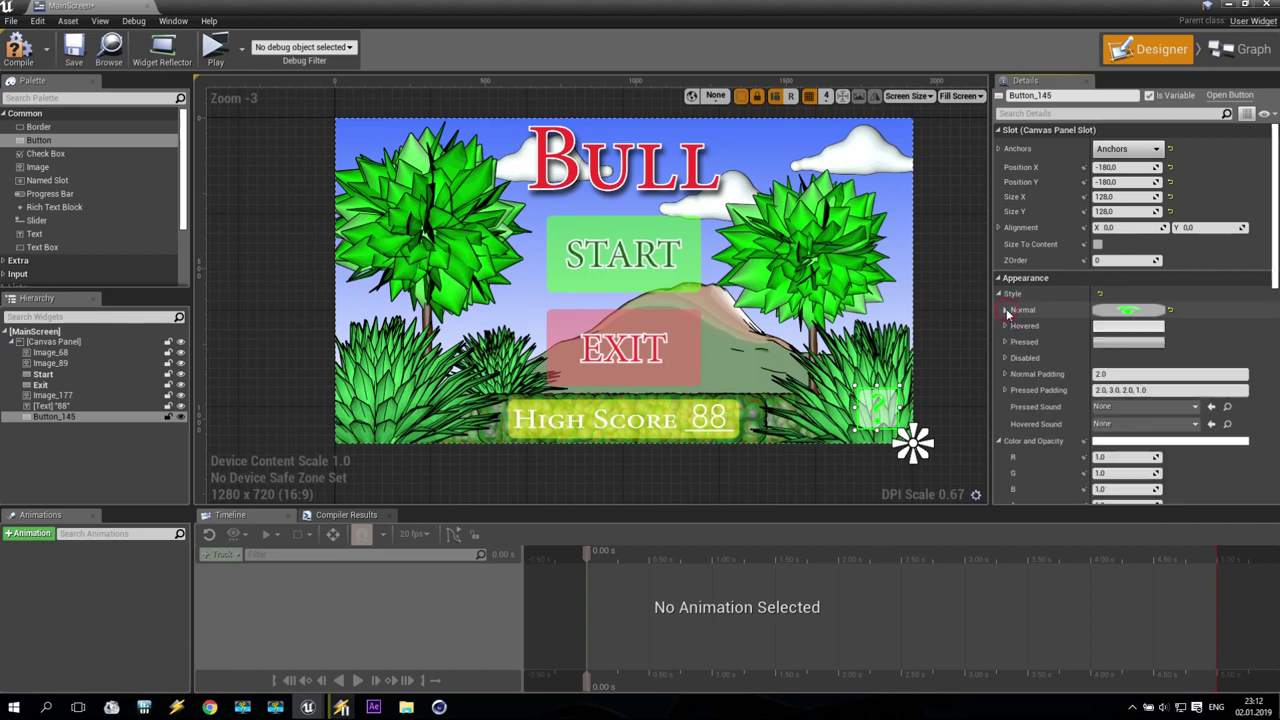
pyautogui.click(1005, 326)
pyautogui.click(1188, 358)
pyautogui.scroll(-3, 1227, 614)
pyautogui.click(1225, 614)
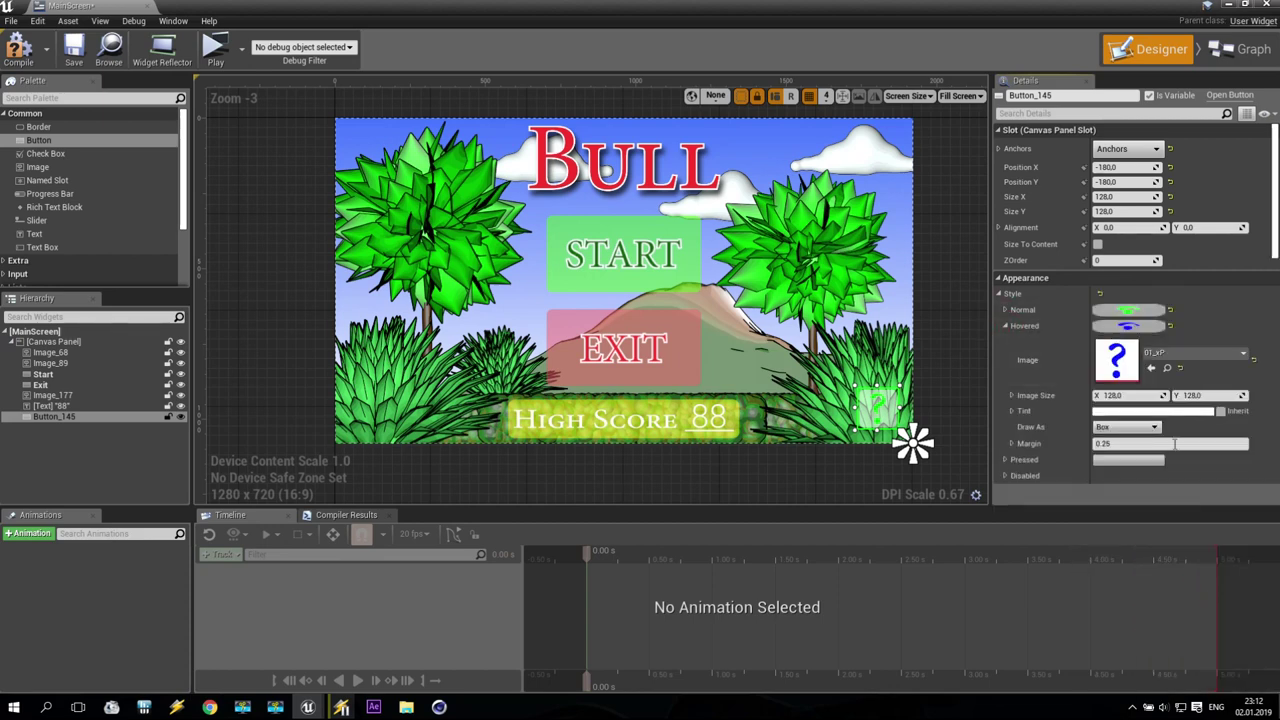
# - Assign the 01_xP texture to the Pressed style of the question-mark corner button
pyautogui.click(1005, 326)
pyautogui.click(1005, 342)
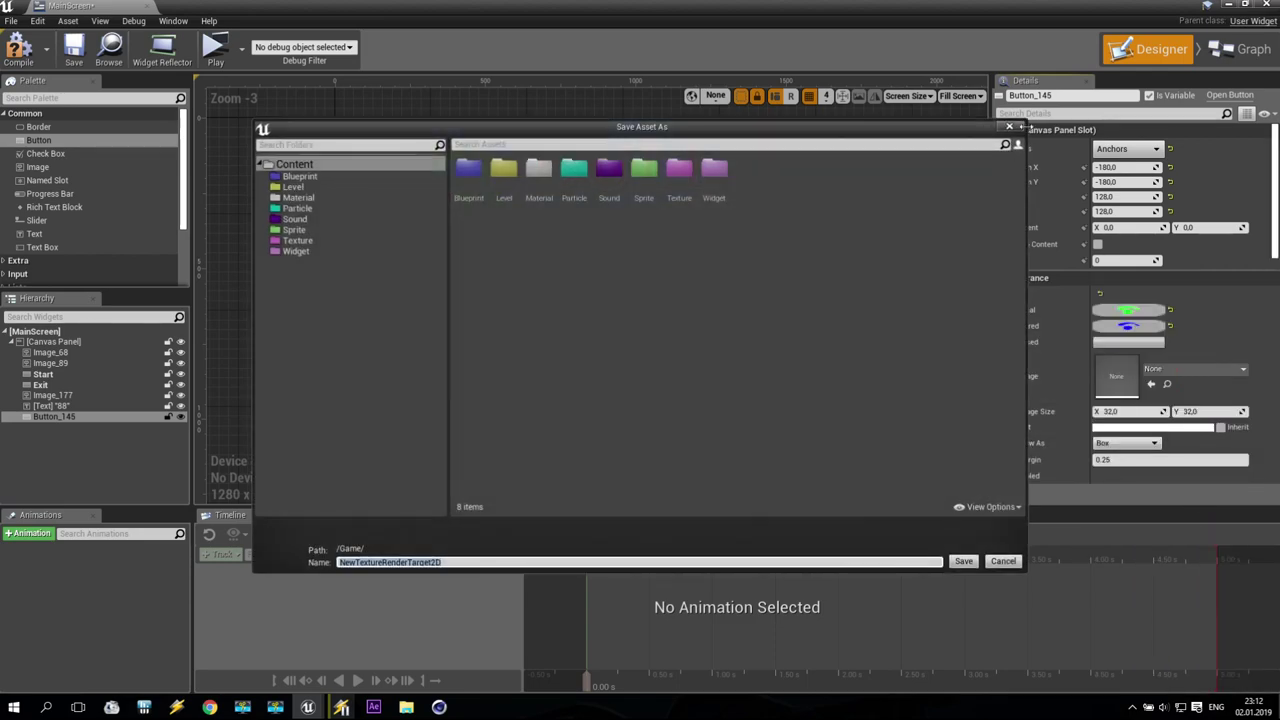
pyautogui.click(1008, 129)
pyautogui.click(1203, 377)
pyautogui.scroll(-5, 1195, 615)
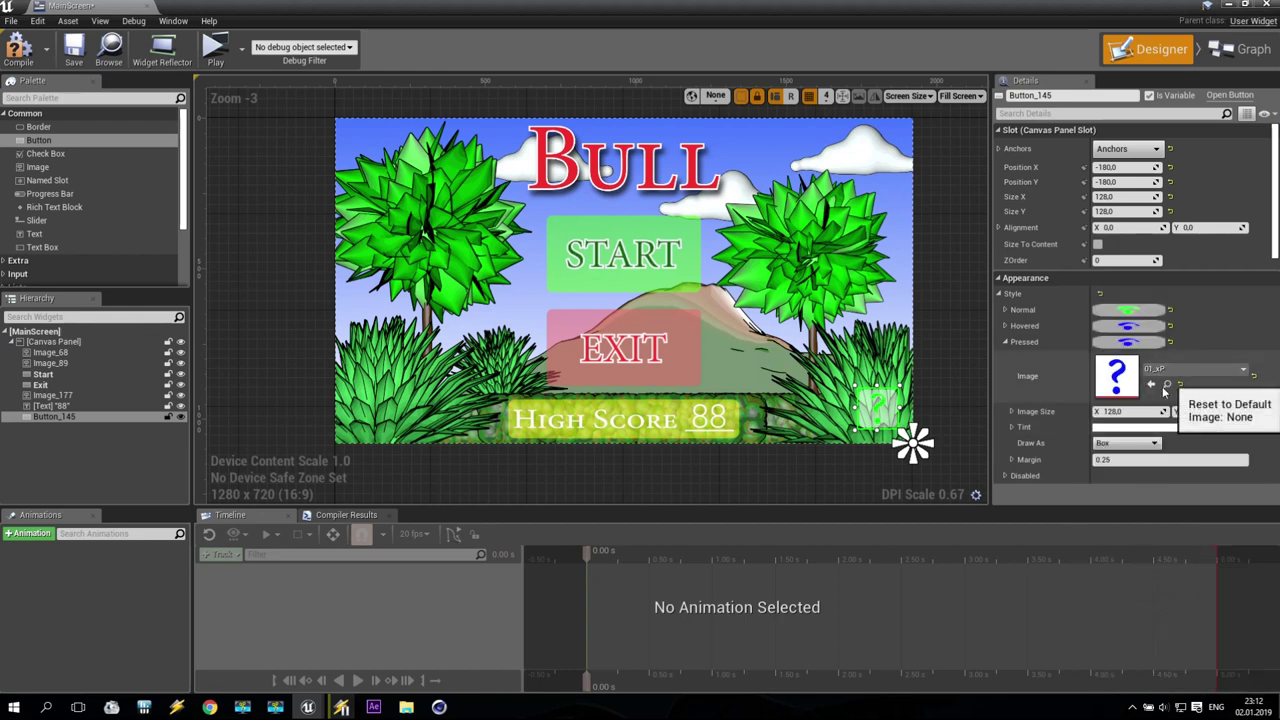
# - Set Draw As to Image for the Pressed, Hovered and Normal styles of the question-mark corner button
pyautogui.click(1125, 443)
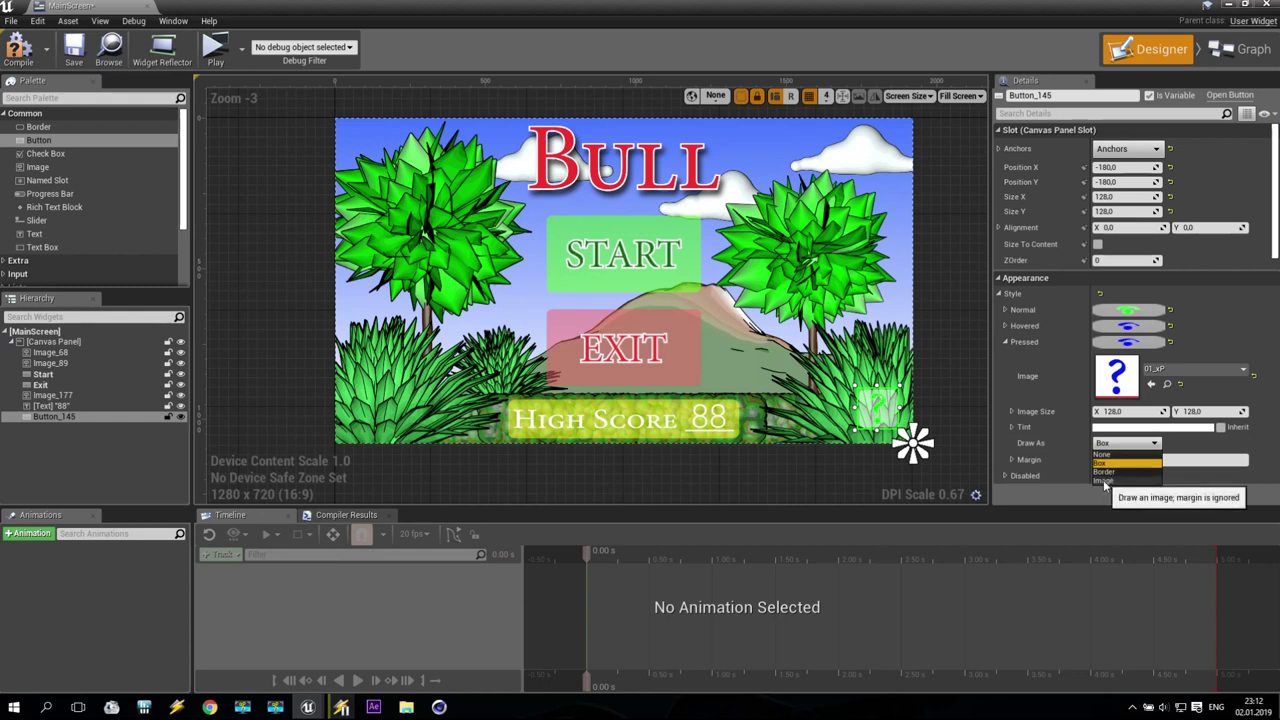
pyautogui.click(1104, 482)
pyautogui.click(1005, 341)
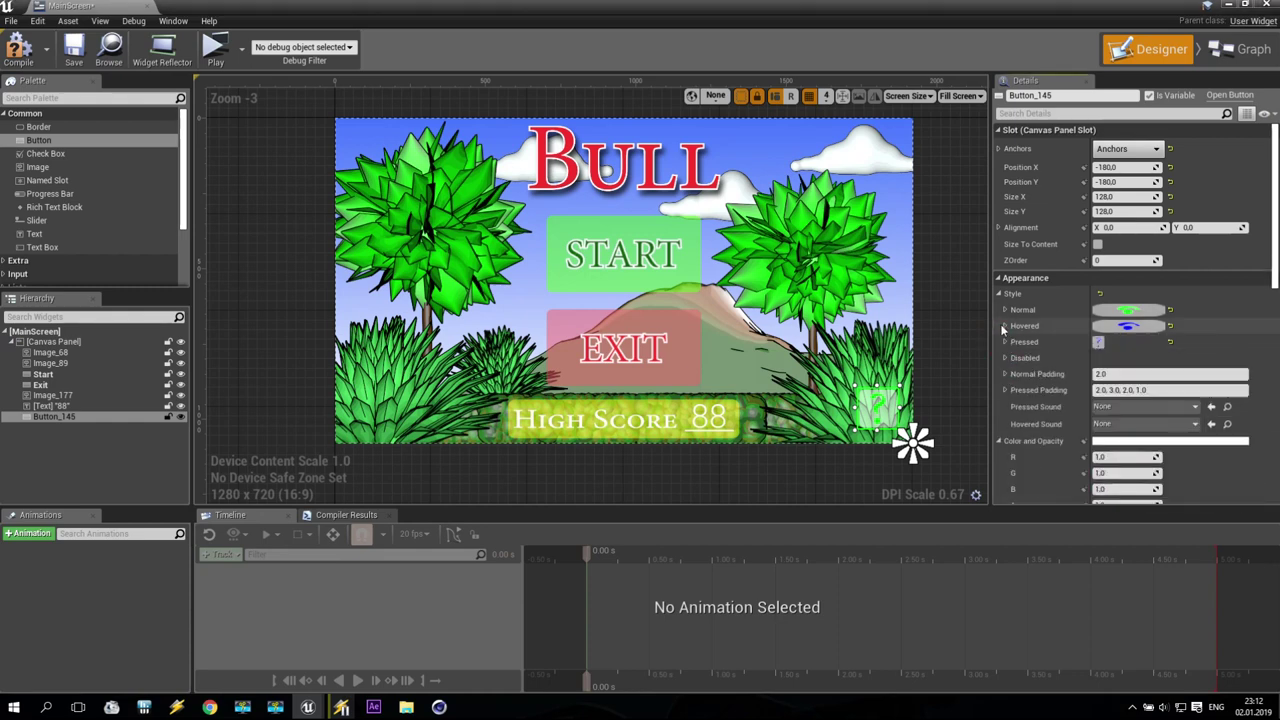
pyautogui.click(1005, 326)
pyautogui.click(1125, 427)
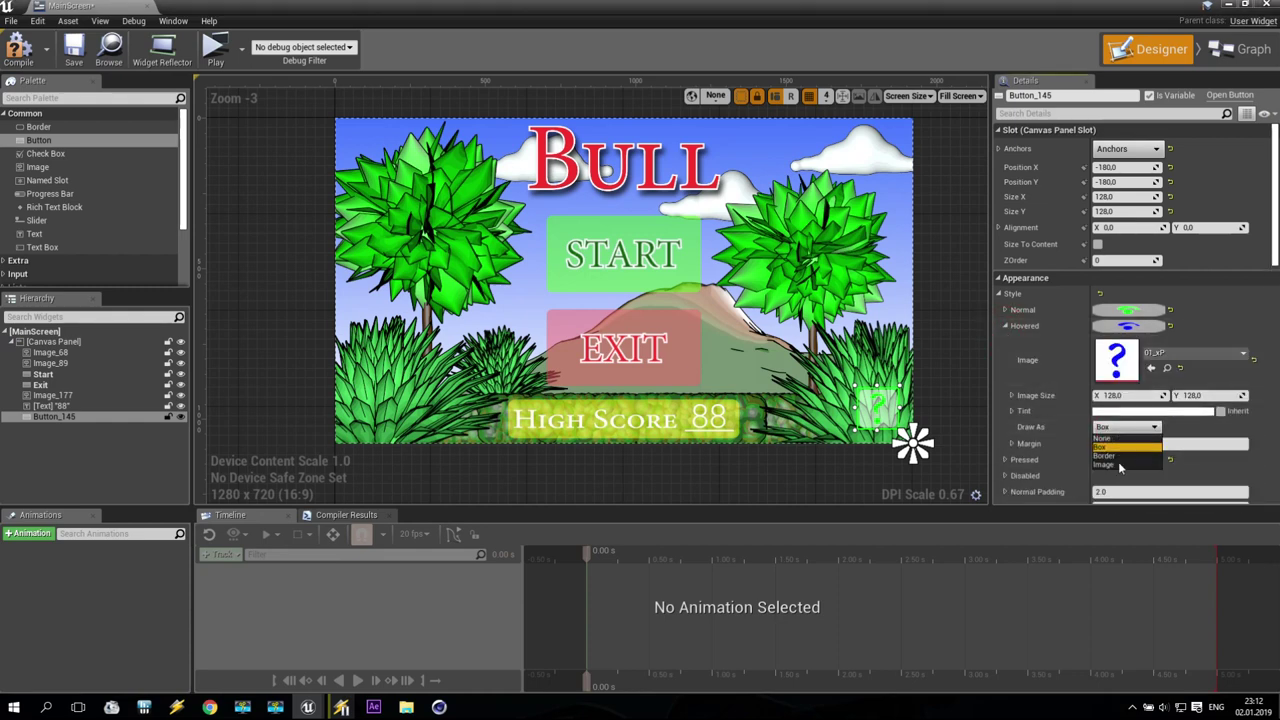
pyautogui.click(1118, 466)
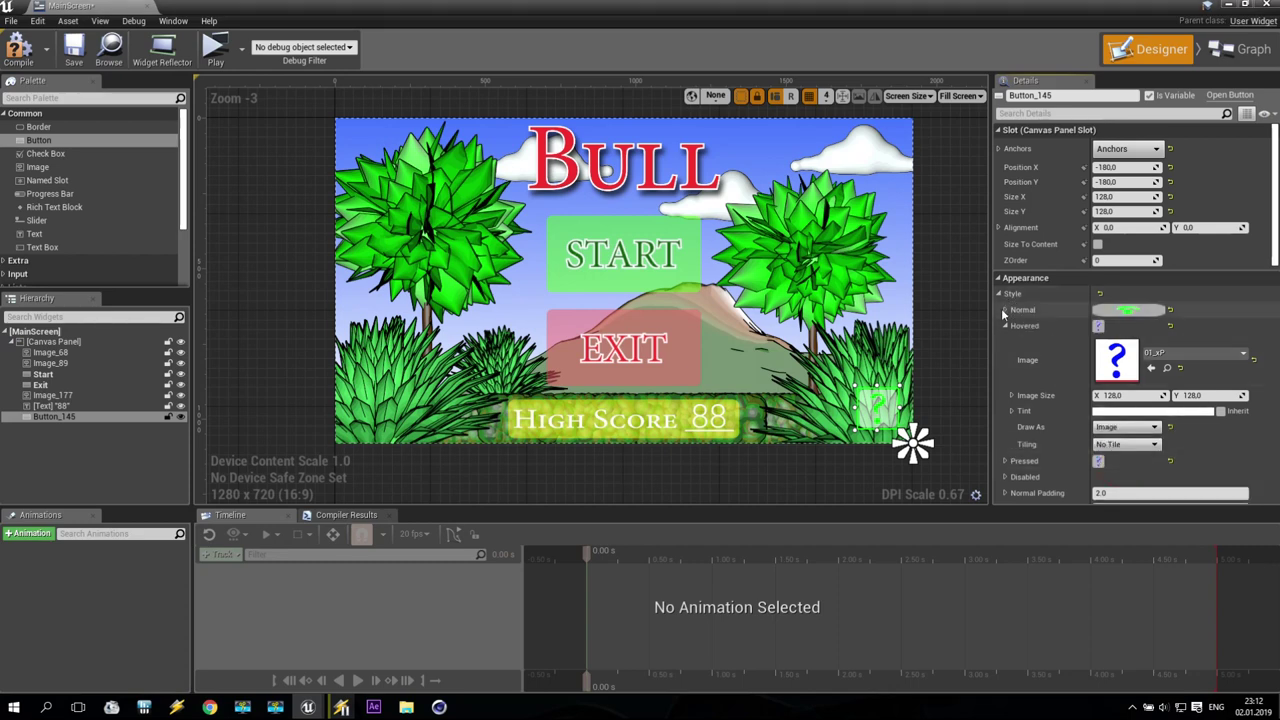
pyautogui.click(1005, 310)
pyautogui.click(1126, 411)
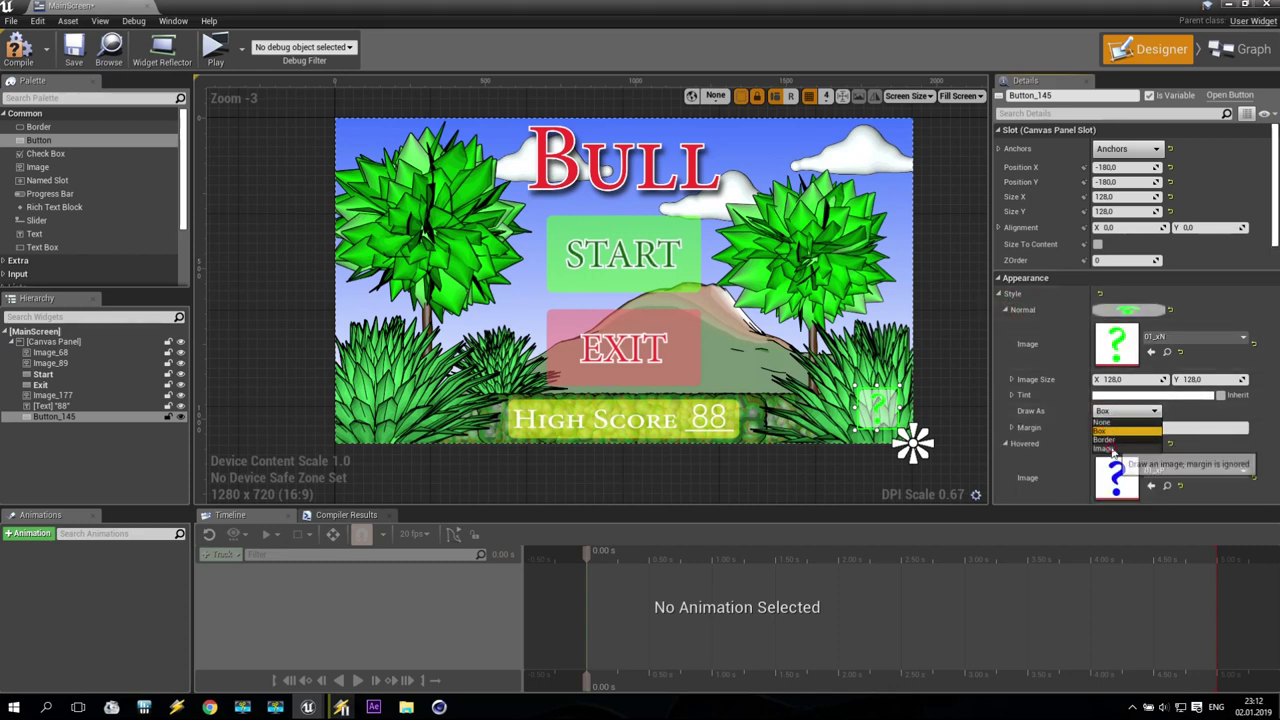
pyautogui.click(1115, 450)
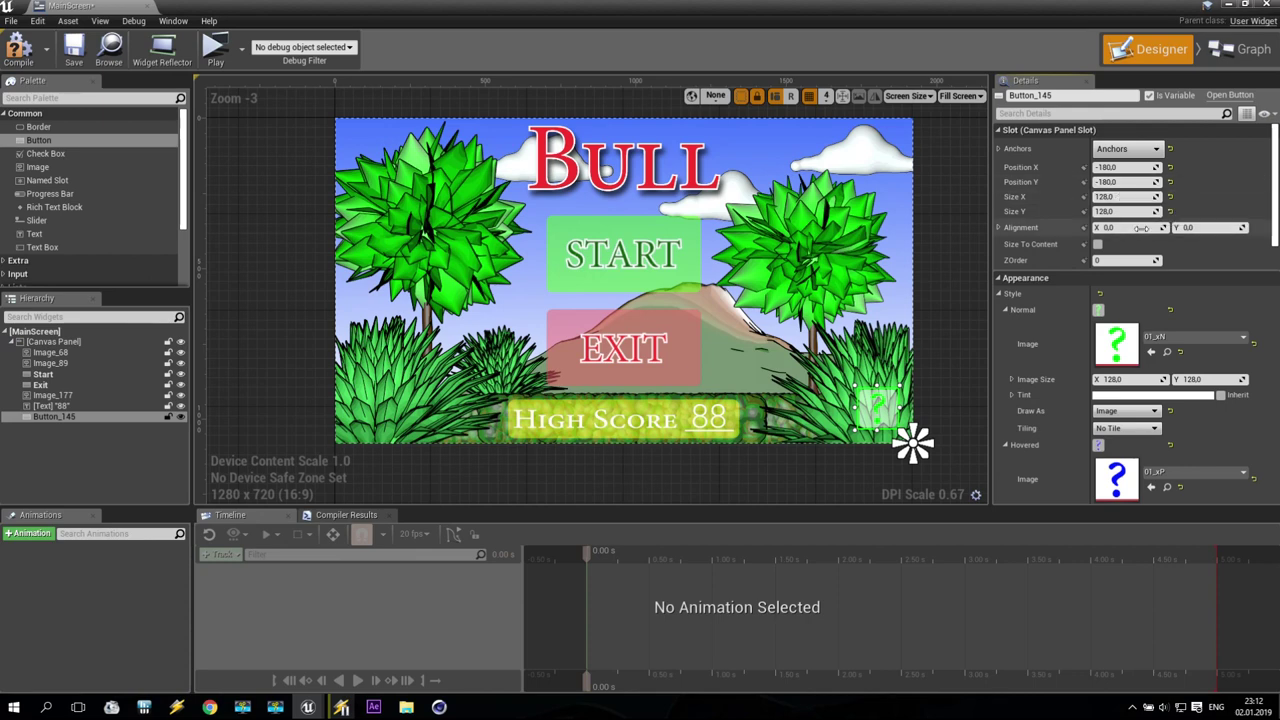
pyautogui.click(1004, 310)
pyautogui.click(1005, 326)
pyautogui.click(1005, 341)
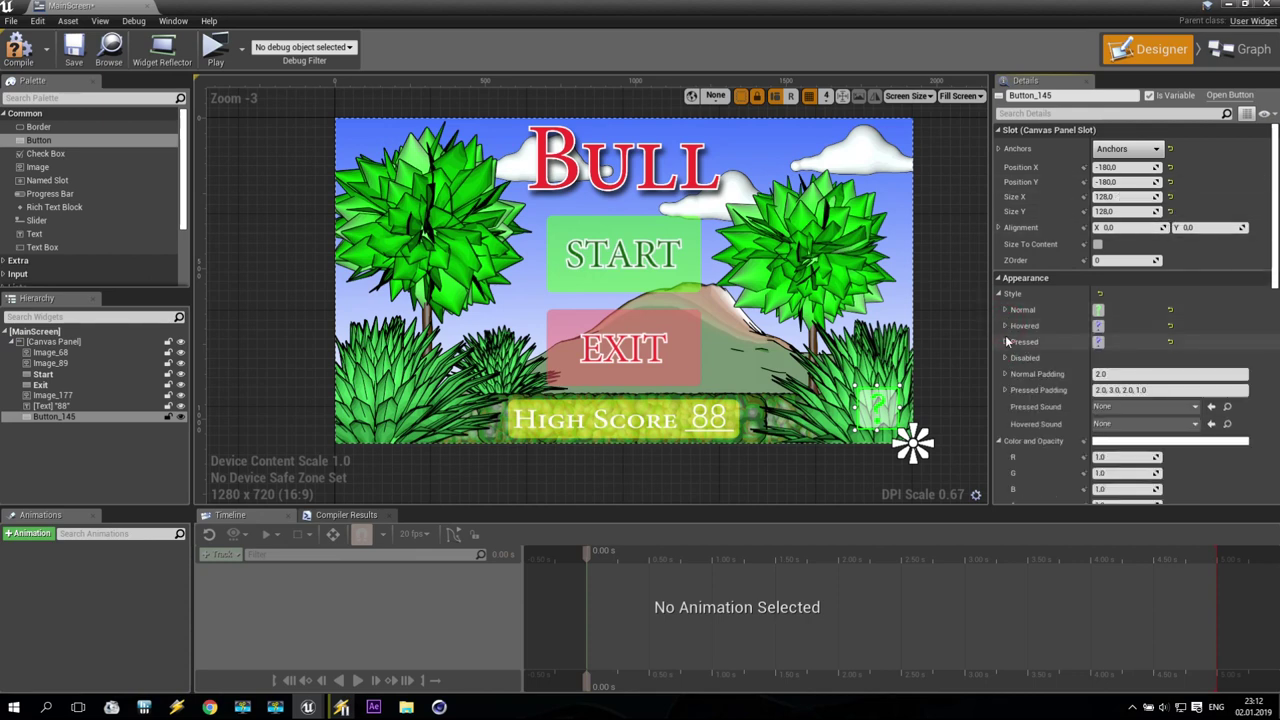
# - Set Draw As to Image for the Normal, Hovered and Pressed styles of the Start button
pyautogui.click(55, 374)
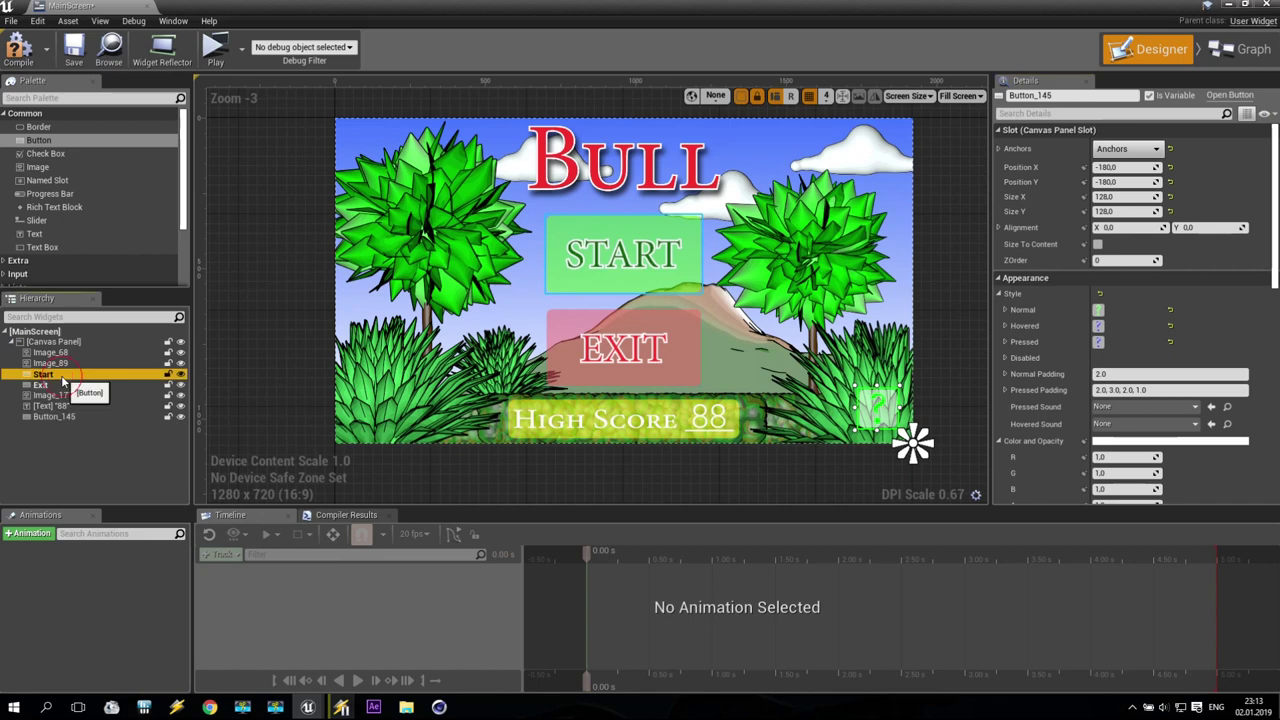
pyautogui.click(1005, 310)
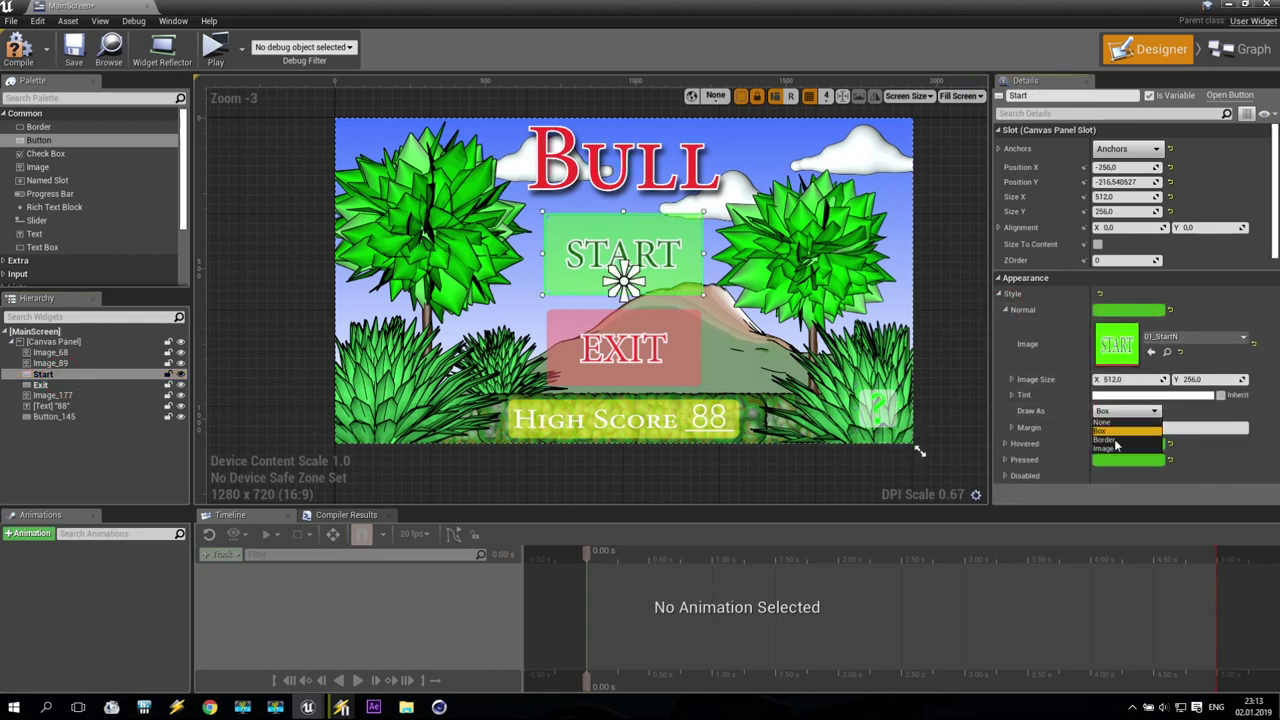
pyautogui.click(1005, 310)
pyautogui.click(1005, 325)
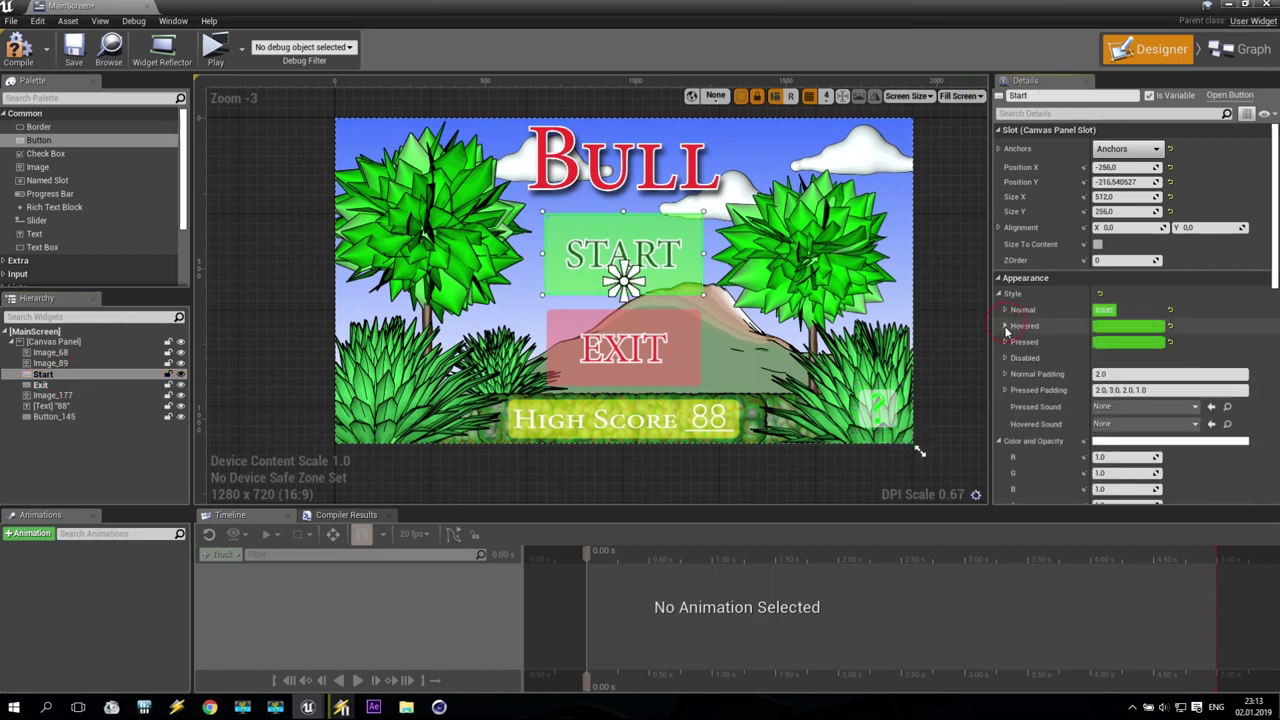
pyautogui.click(1127, 427)
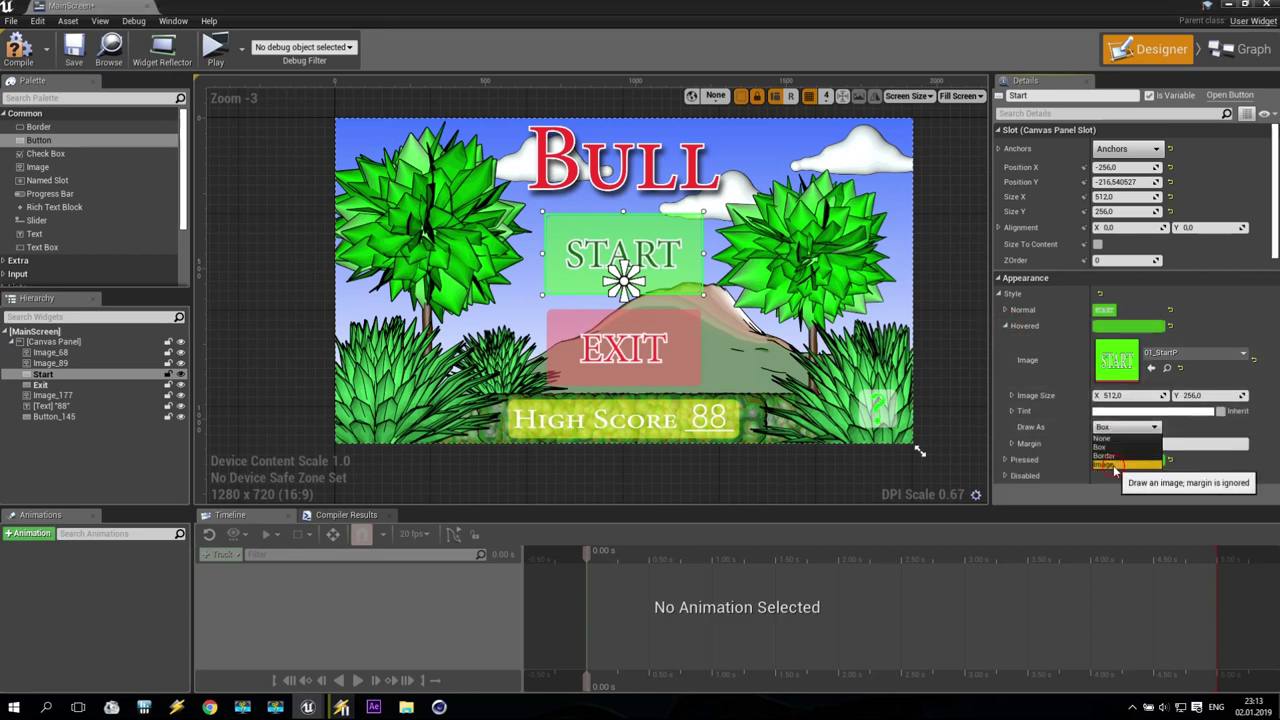
pyautogui.click(1120, 452)
pyautogui.click(1006, 326)
pyautogui.click(1005, 341)
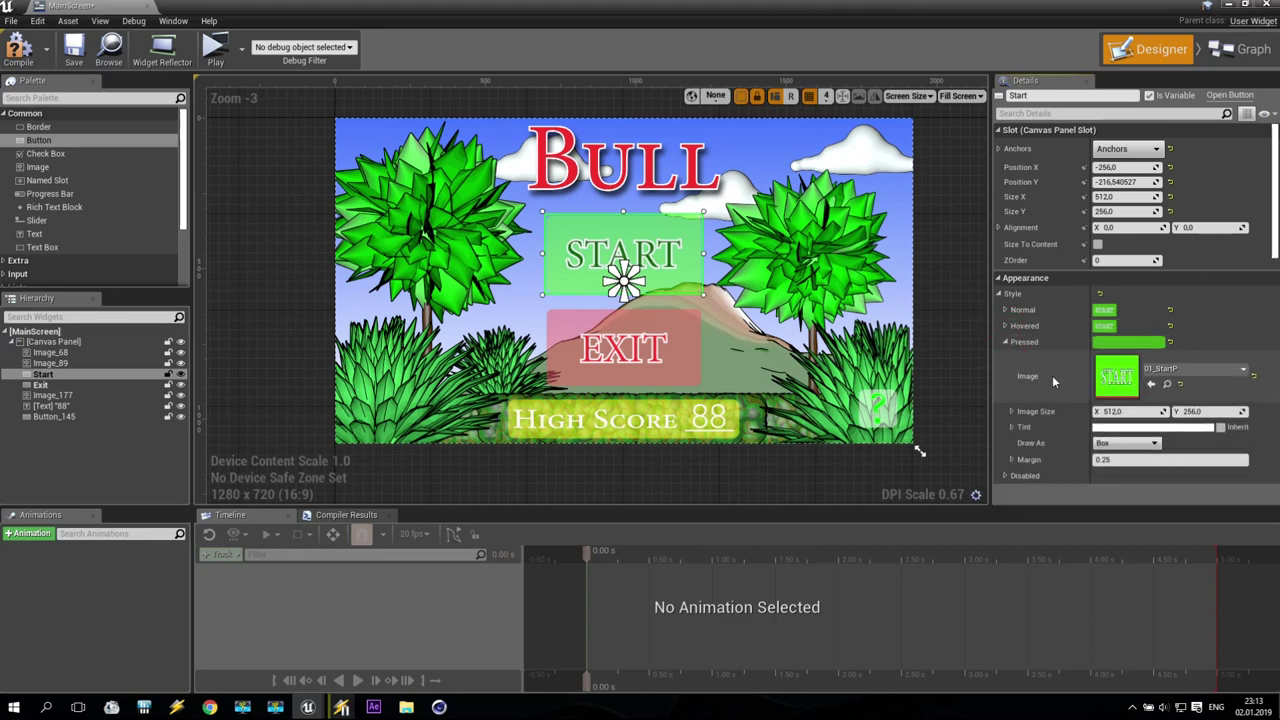
pyautogui.click(1125, 443)
pyautogui.click(1125, 468)
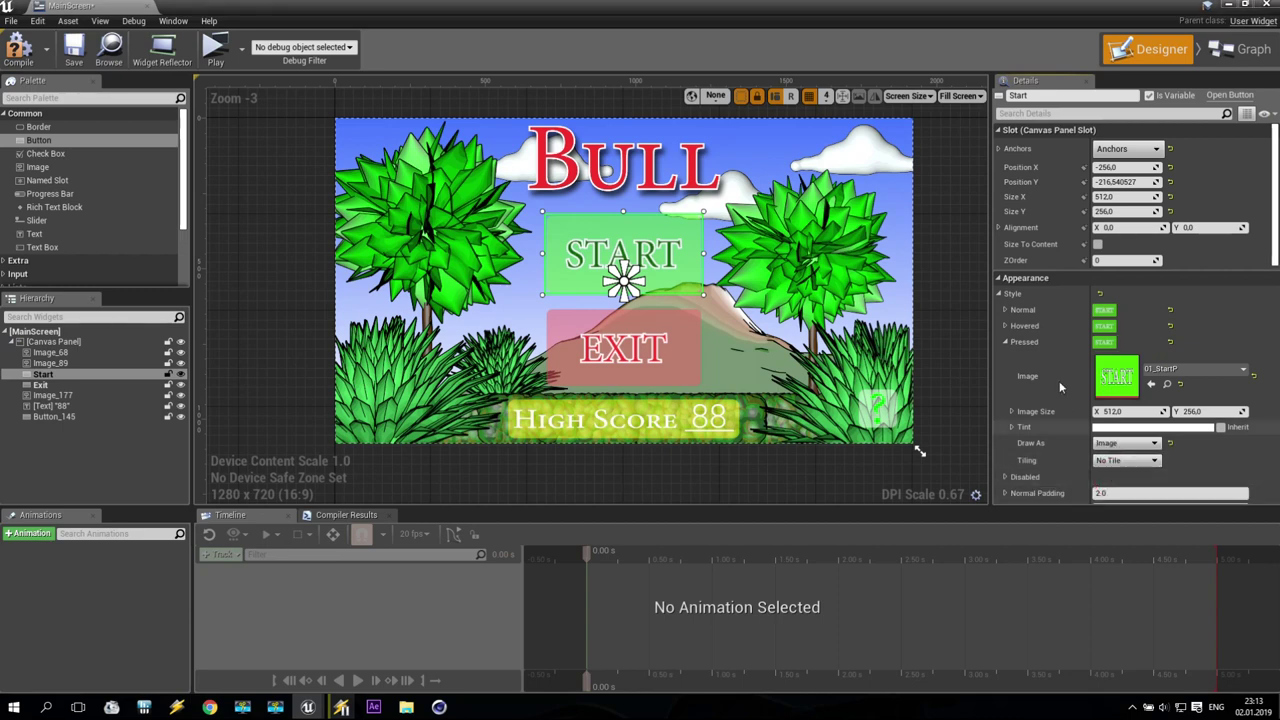
pyautogui.click(1006, 341)
# - Set Draw As to Image for the Normal, Hovered and Pressed styles of the Exit button
pyautogui.click(40, 385)
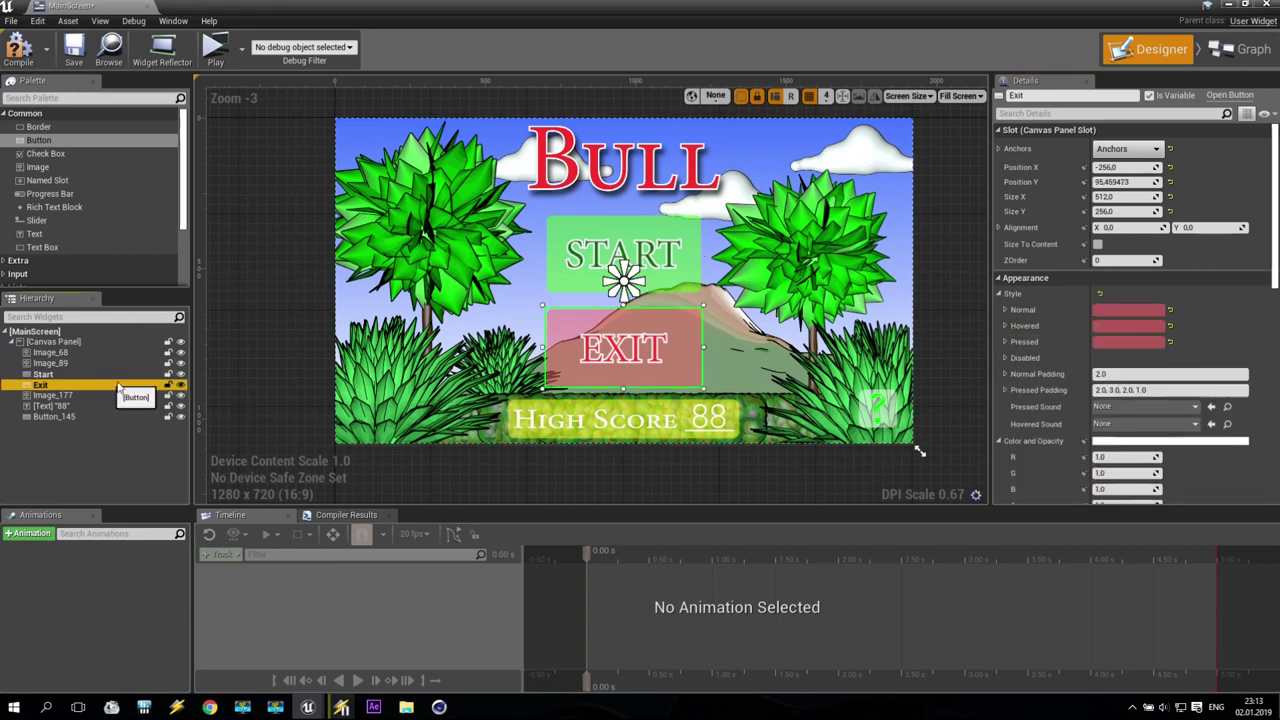
pyautogui.click(1005, 310)
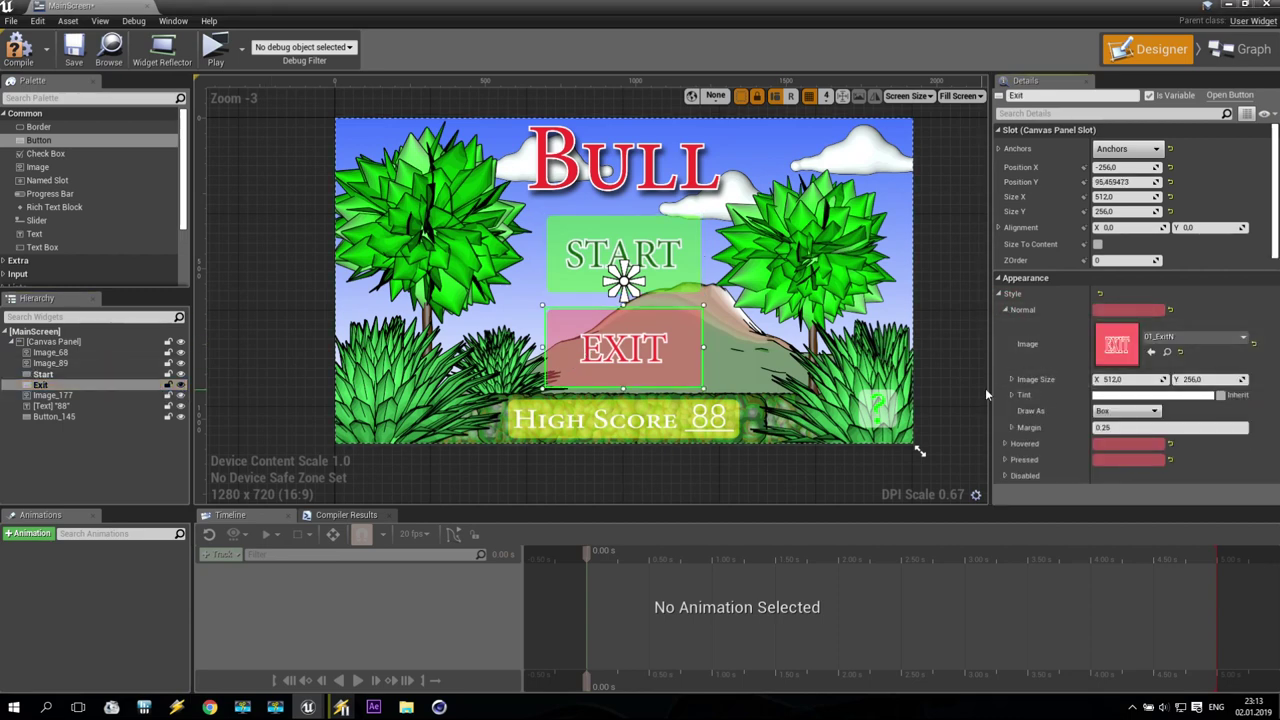
pyautogui.click(1125, 411)
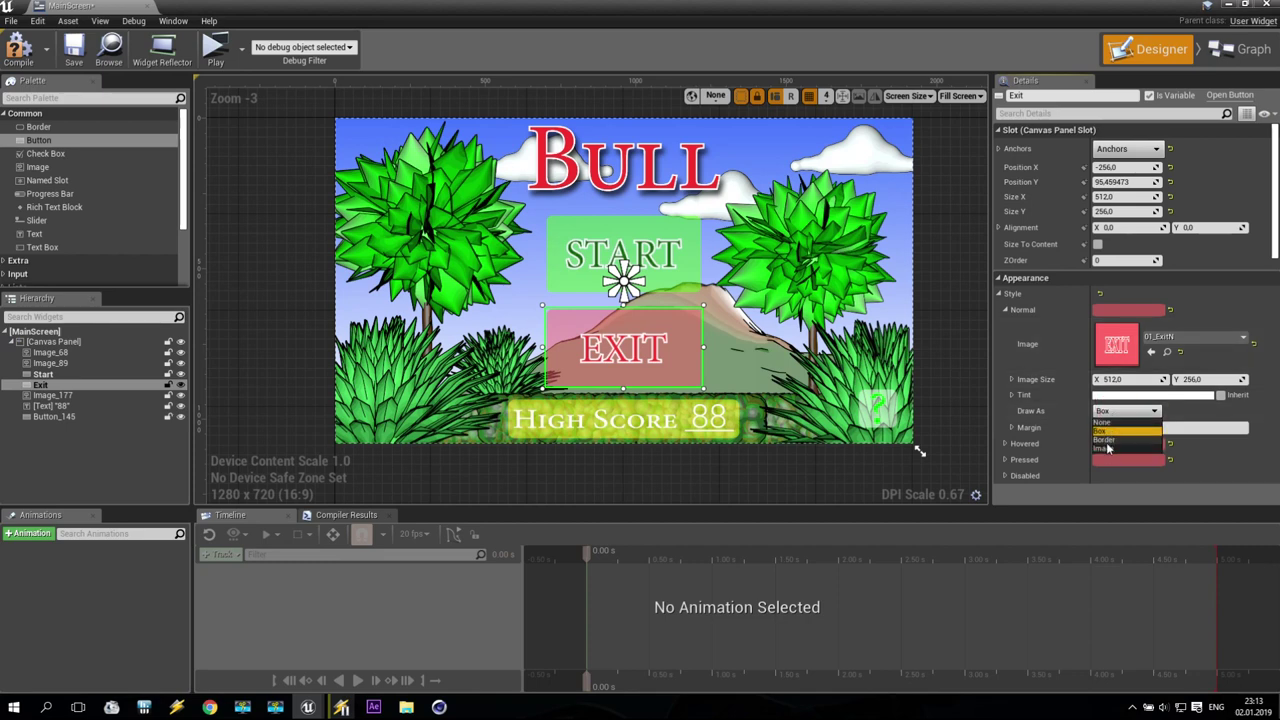
pyautogui.click(1110, 446)
pyautogui.click(1005, 310)
pyautogui.click(1005, 326)
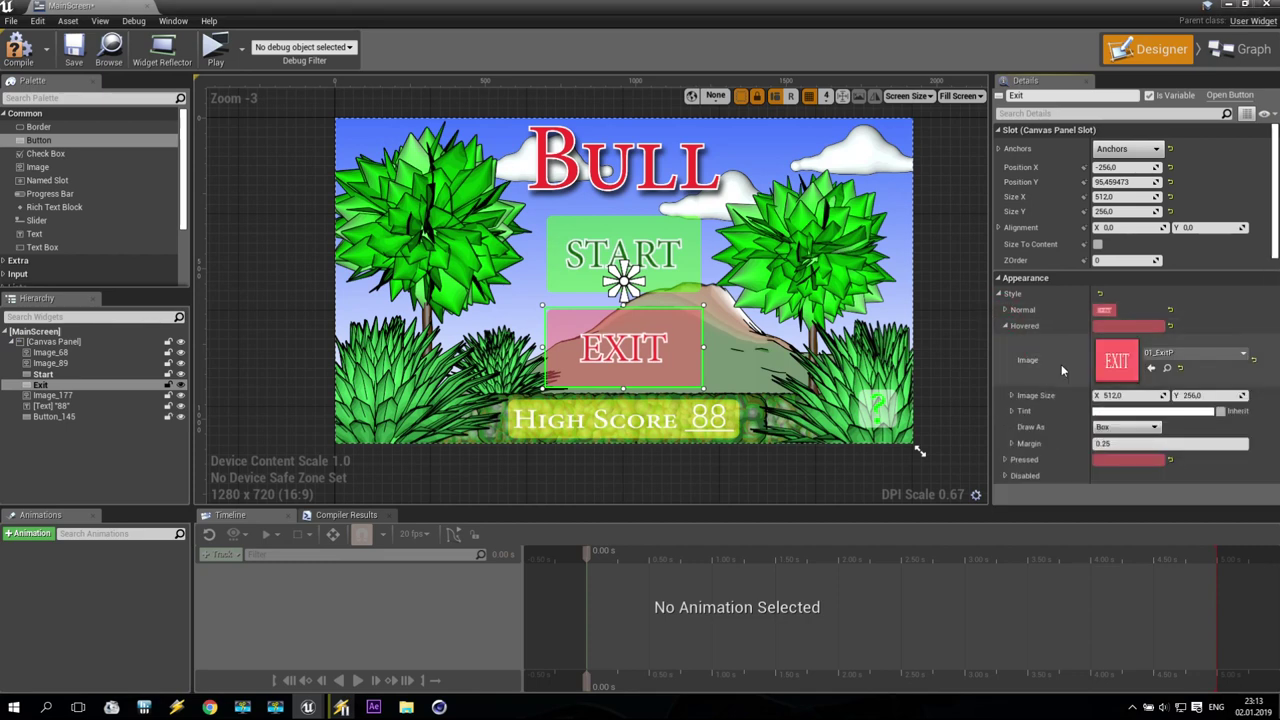
pyautogui.click(1118, 427)
pyautogui.click(1110, 462)
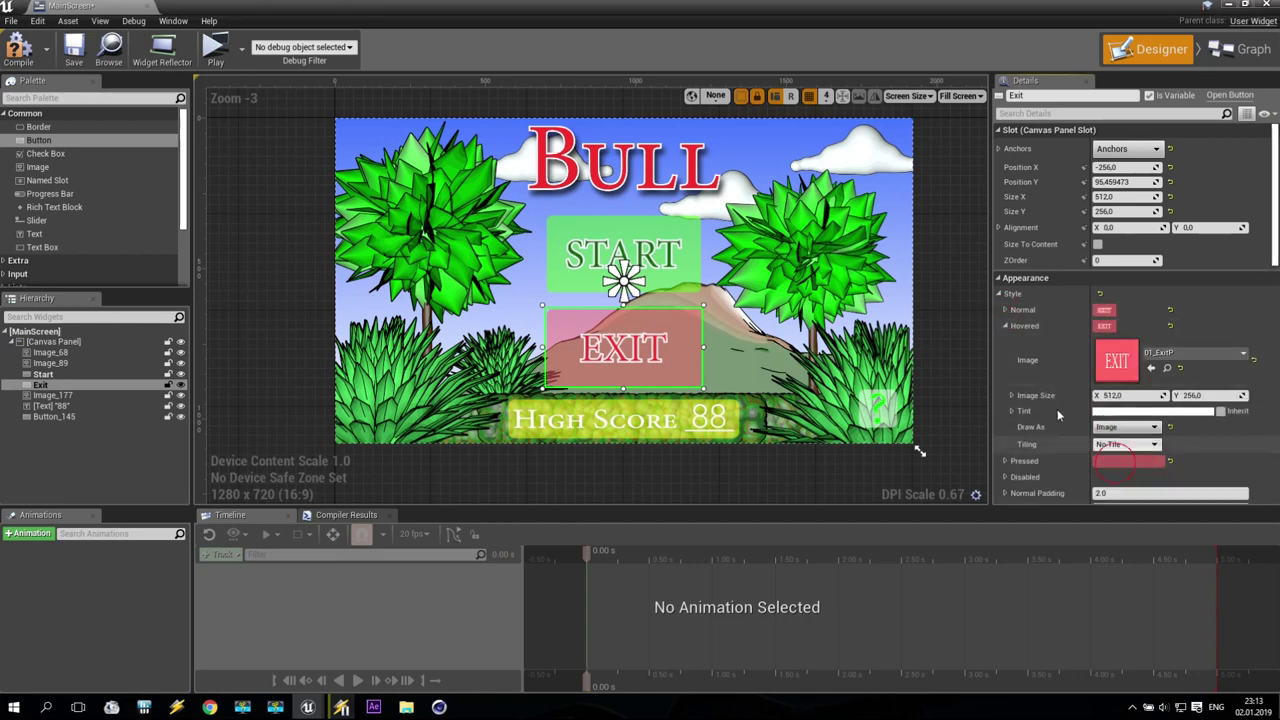
pyautogui.click(1006, 326)
pyautogui.click(1005, 342)
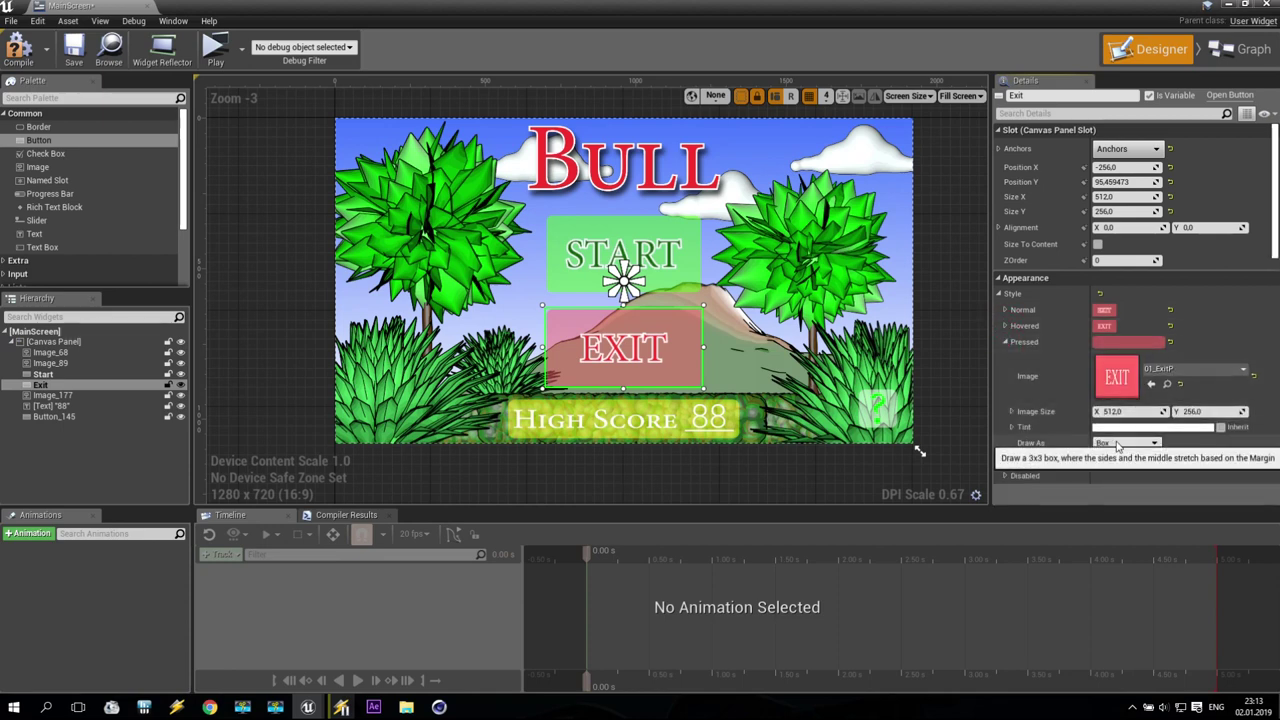
pyautogui.click(1118, 443)
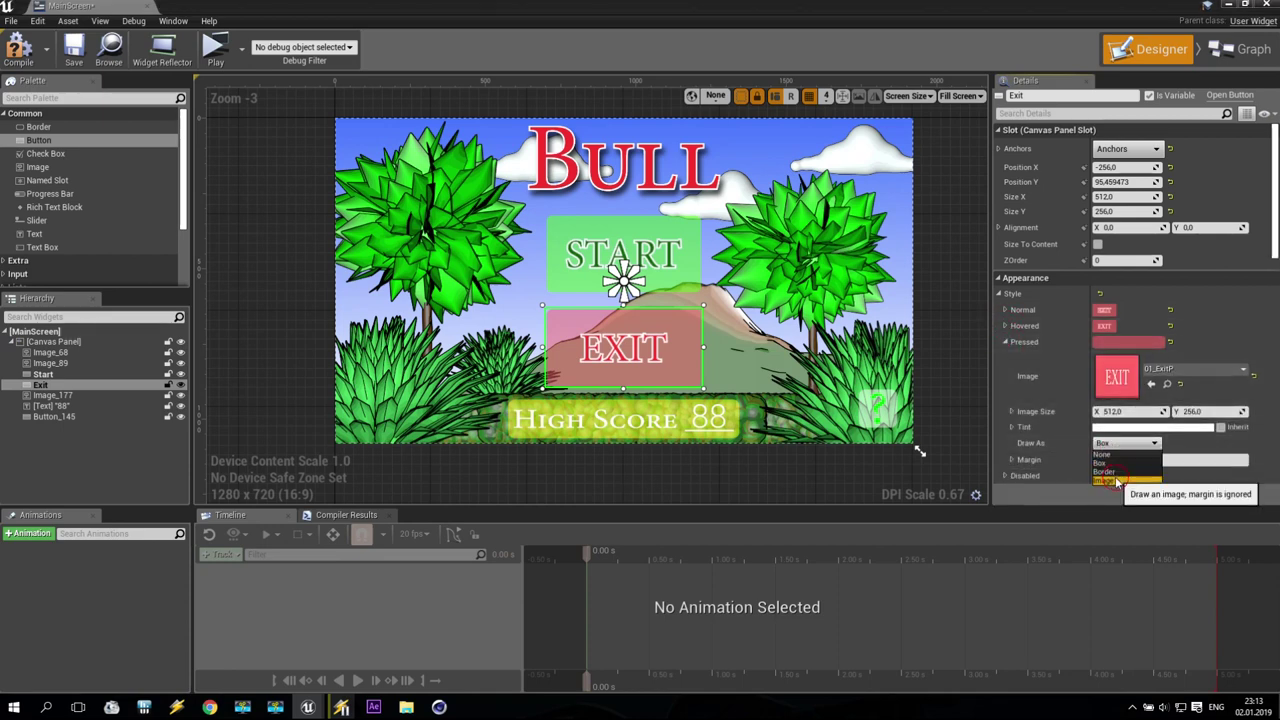
pyautogui.click(1115, 477)
pyautogui.click(1005, 342)
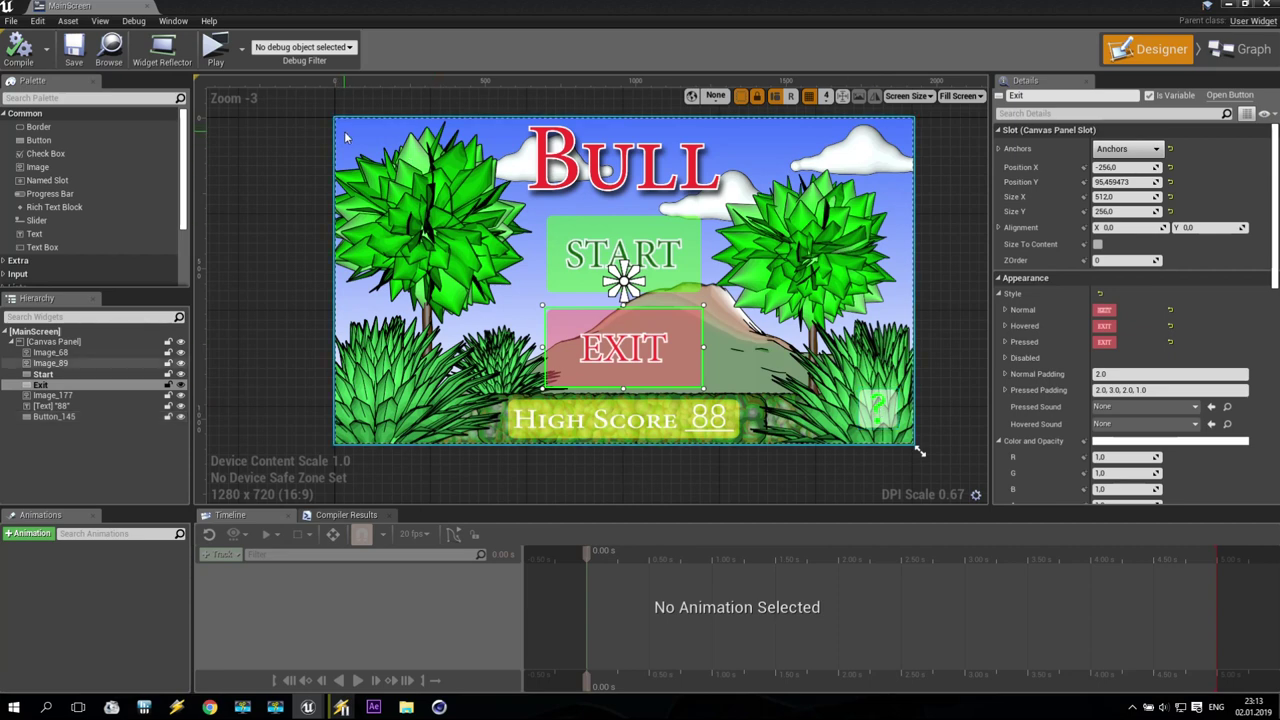
# - Add a new Button over the canvas's upper-left tree and set its Position X and Position Y to 180
pyautogui.moveTo(38, 140); pyautogui.dragTo(375, 157)
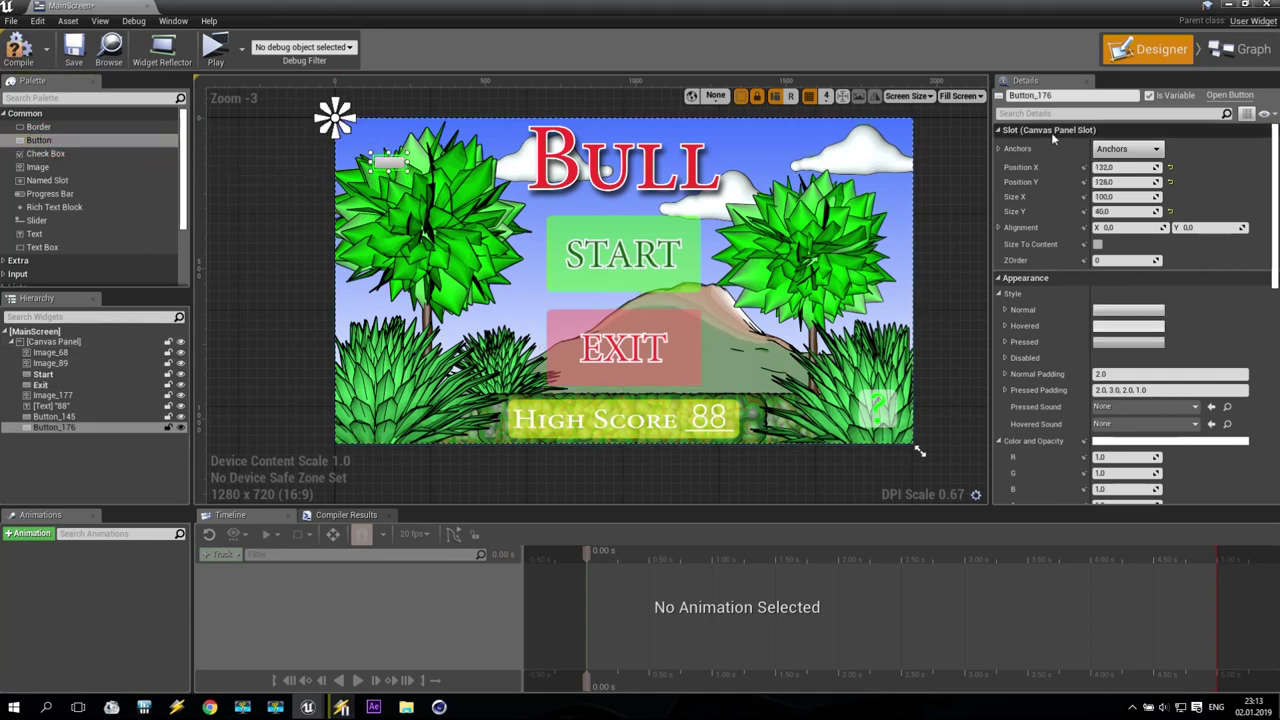
pyautogui.write('180')
pyautogui.click(1120, 183)
pyautogui.write('18')
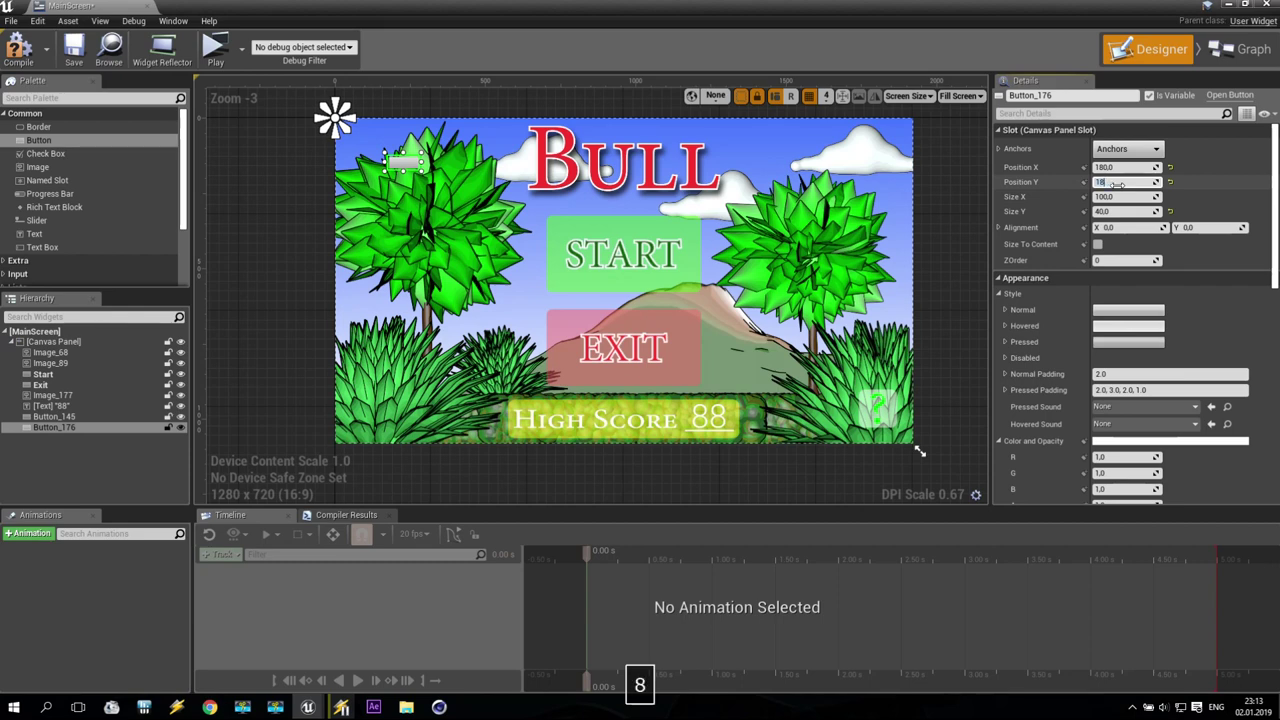
pyautogui.write('0')
pyautogui.press('Return')
# - Set the newly added button's Size X and Size Y to 128
pyautogui.click(1121, 196)
pyautogui.write('1')
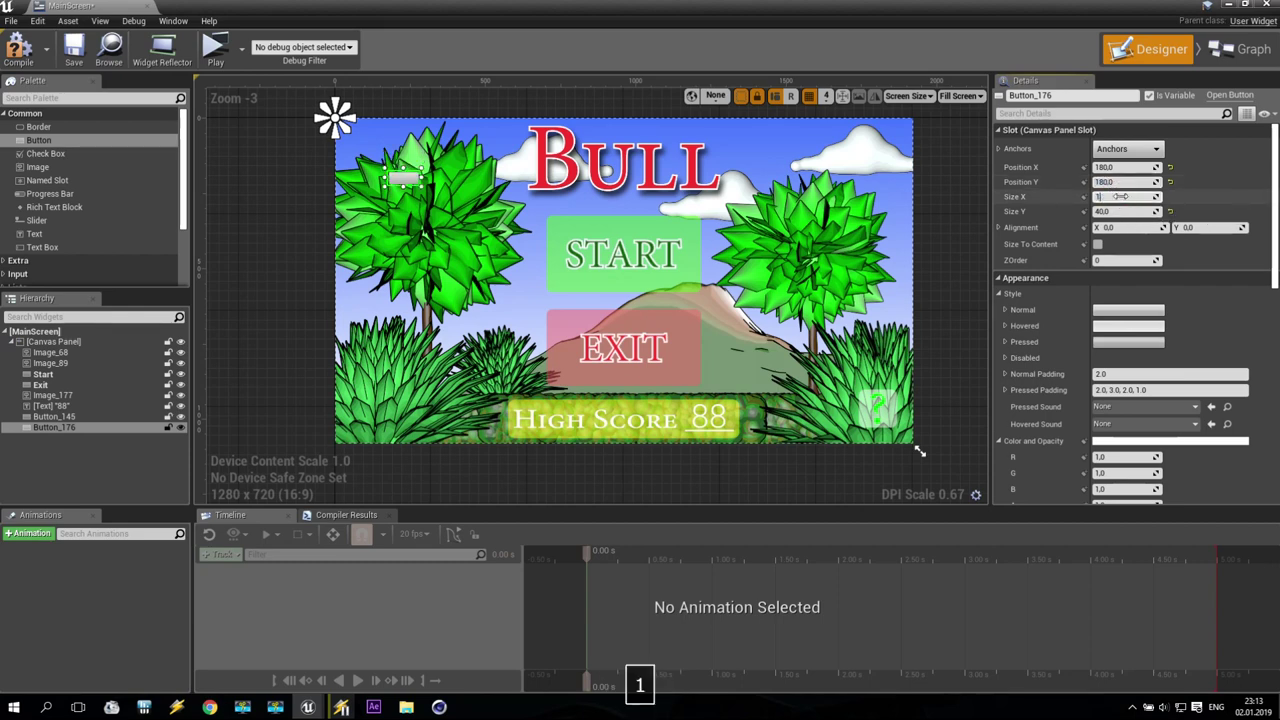
pyautogui.write('28')
pyautogui.click(1121, 207)
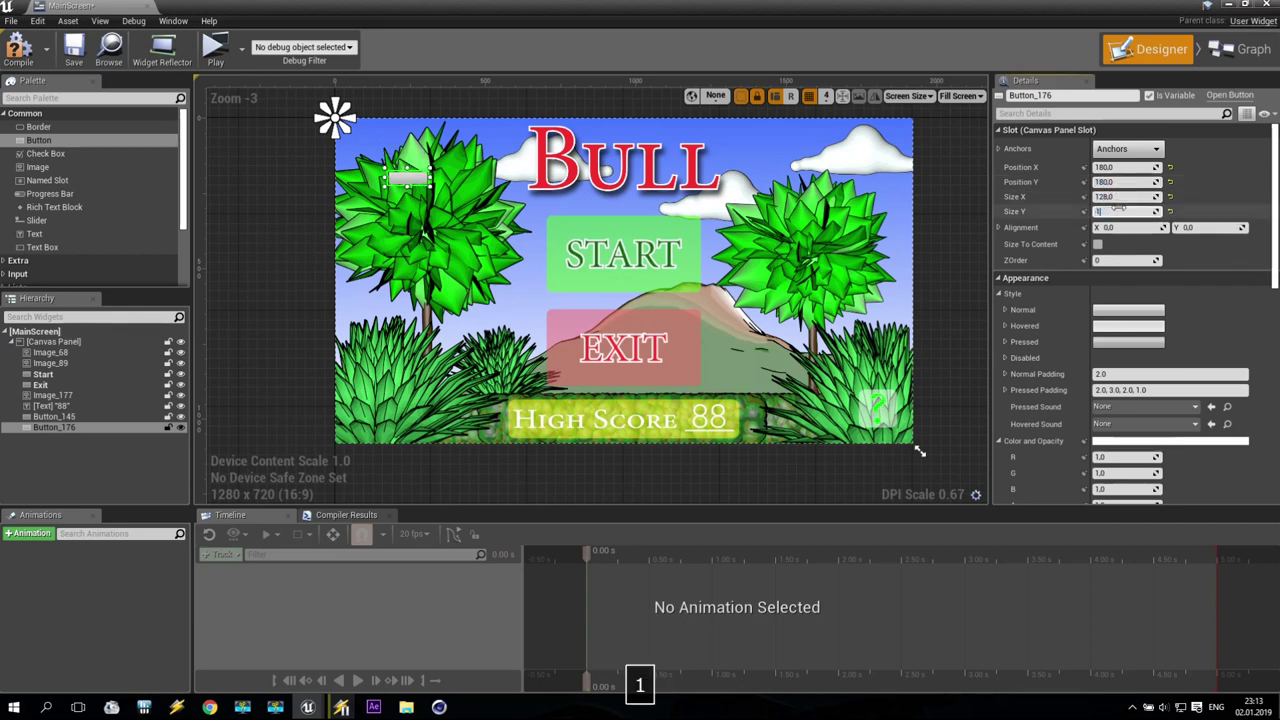
pyautogui.write('128')
pyautogui.press('Return')
# - Move the blank square button into the canvas's upper-left corner, with Position X 50 and Position Y 50
pyautogui.moveTo(406, 204); pyautogui.dragTo(368, 155)
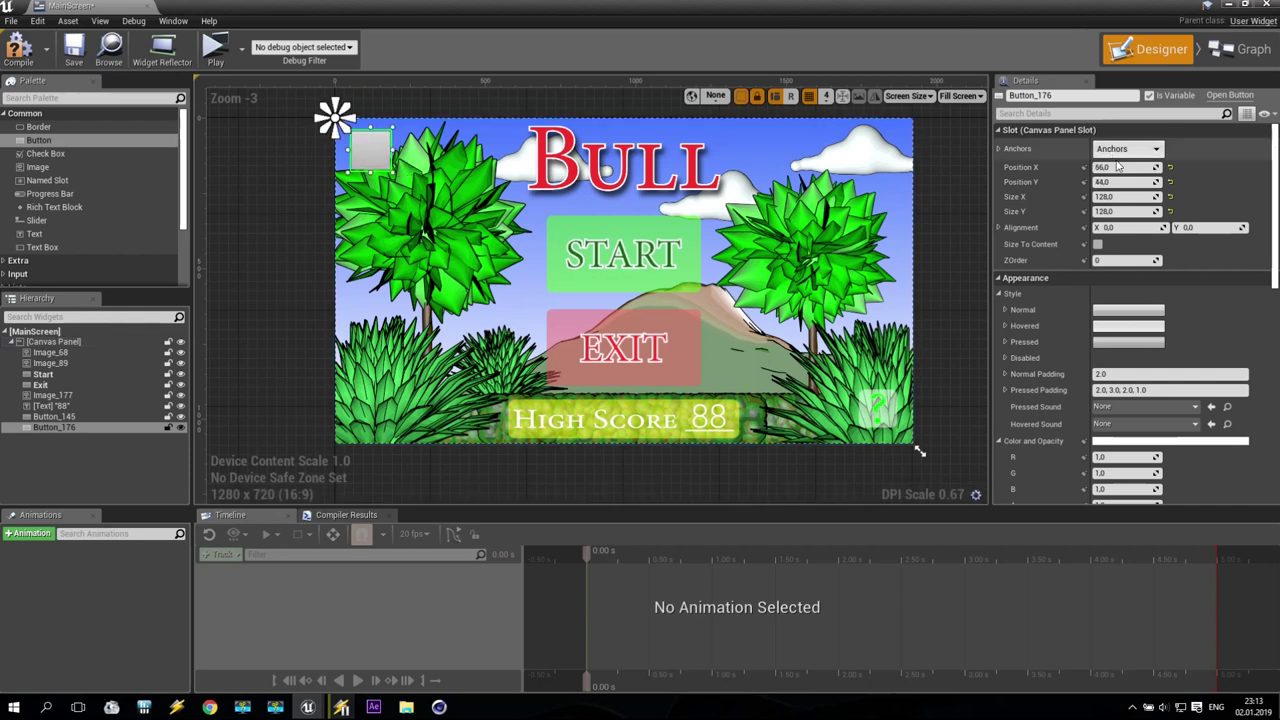
pyautogui.write('50')
pyautogui.click(1125, 181)
pyautogui.write('50')
pyautogui.press('Return')
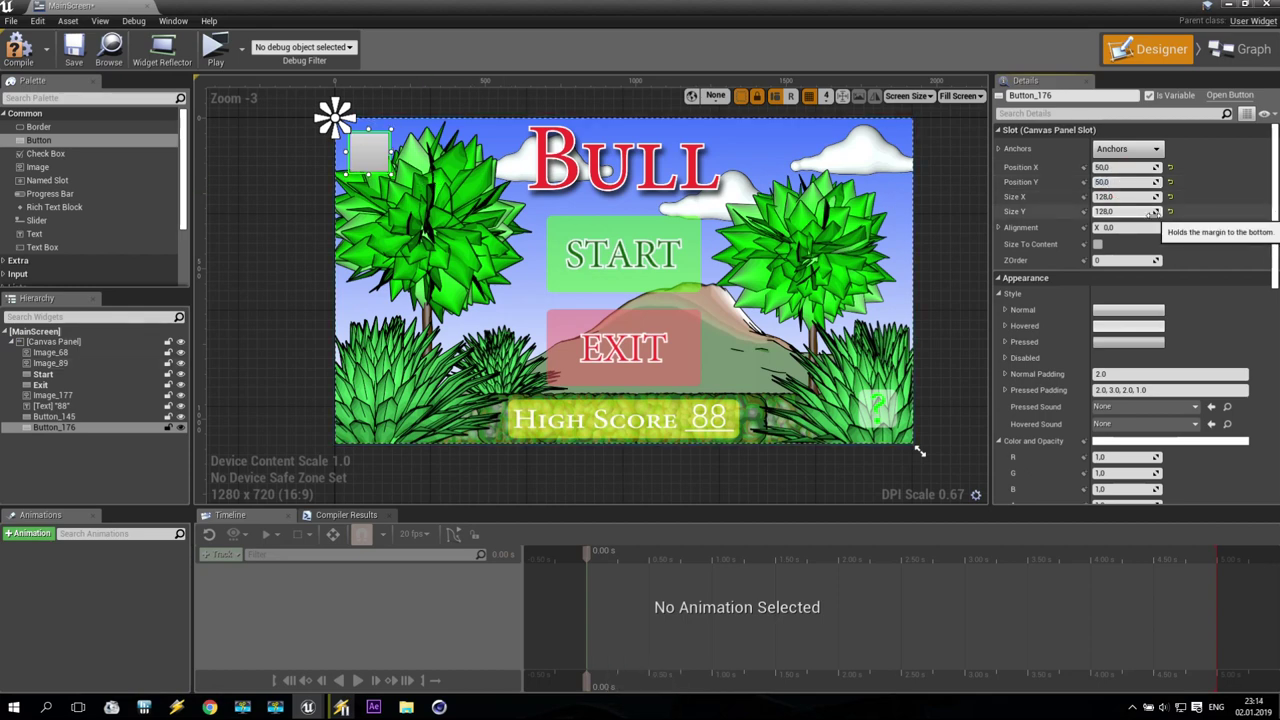
# - Add an Image widget as a child of the blank upper-left button
pyautogui.click(1006, 310)
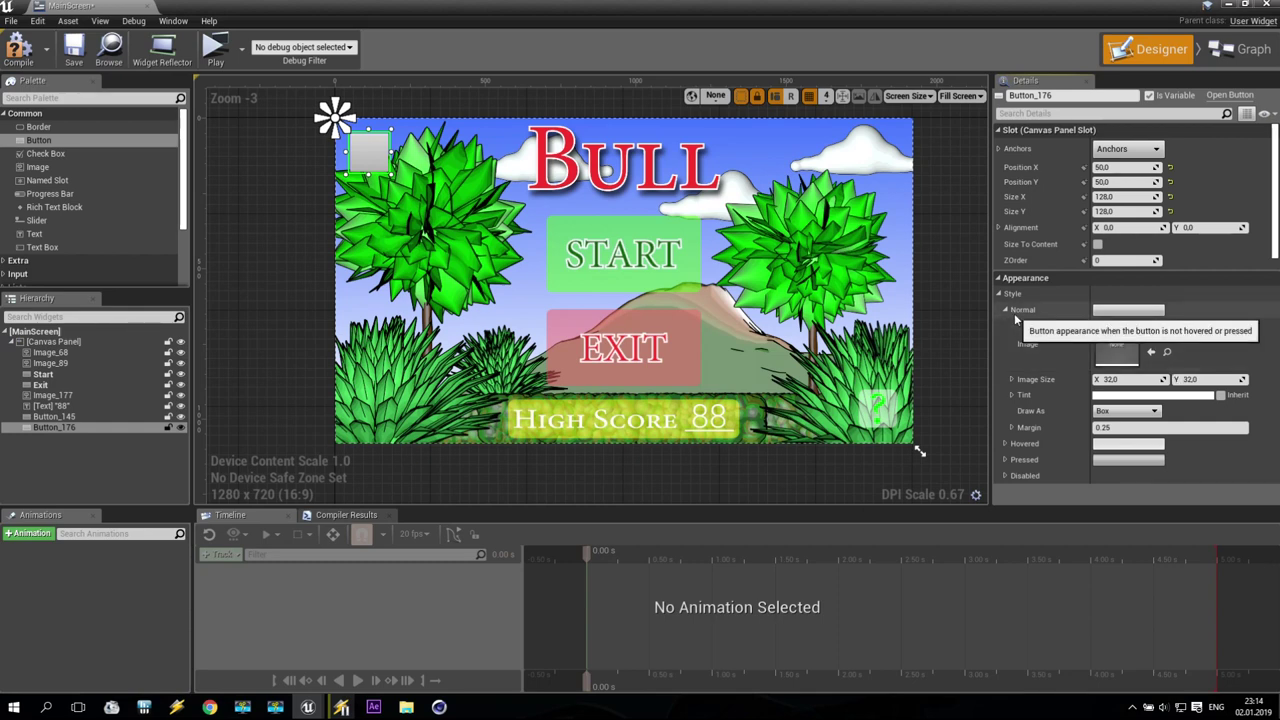
pyautogui.click(1007, 310)
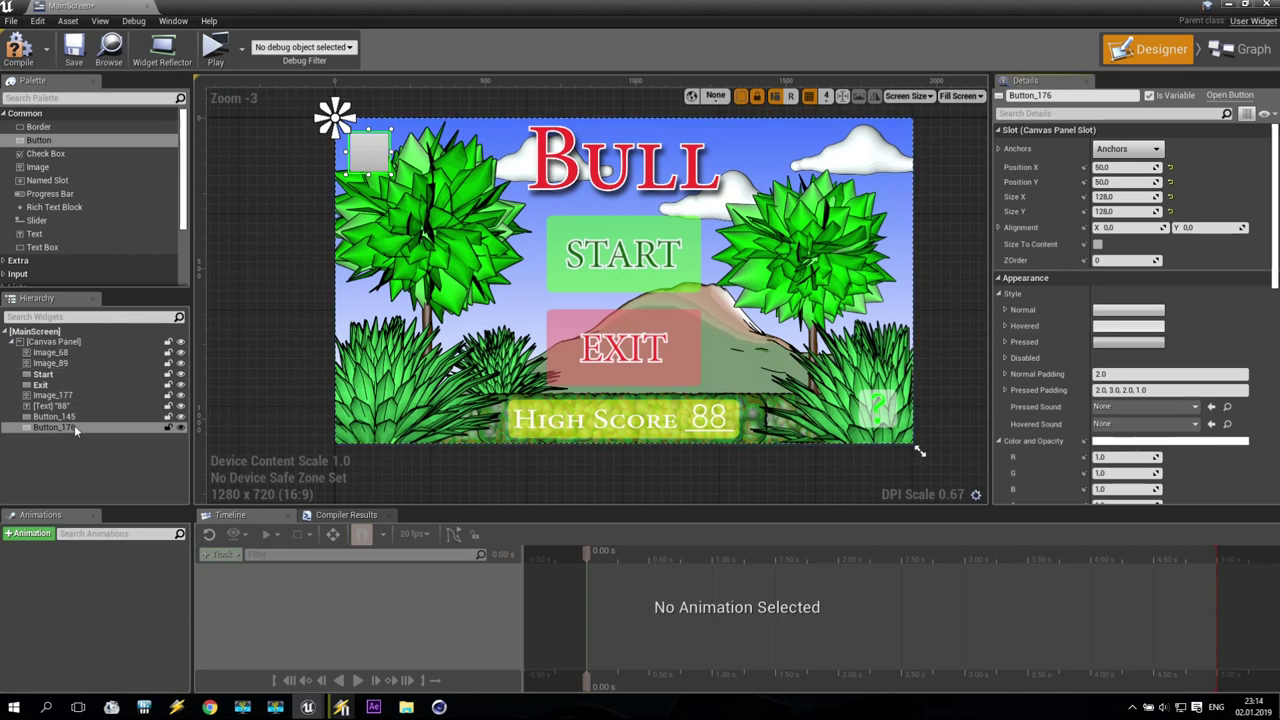
pyautogui.moveTo(38, 167); pyautogui.dragTo(63, 439)
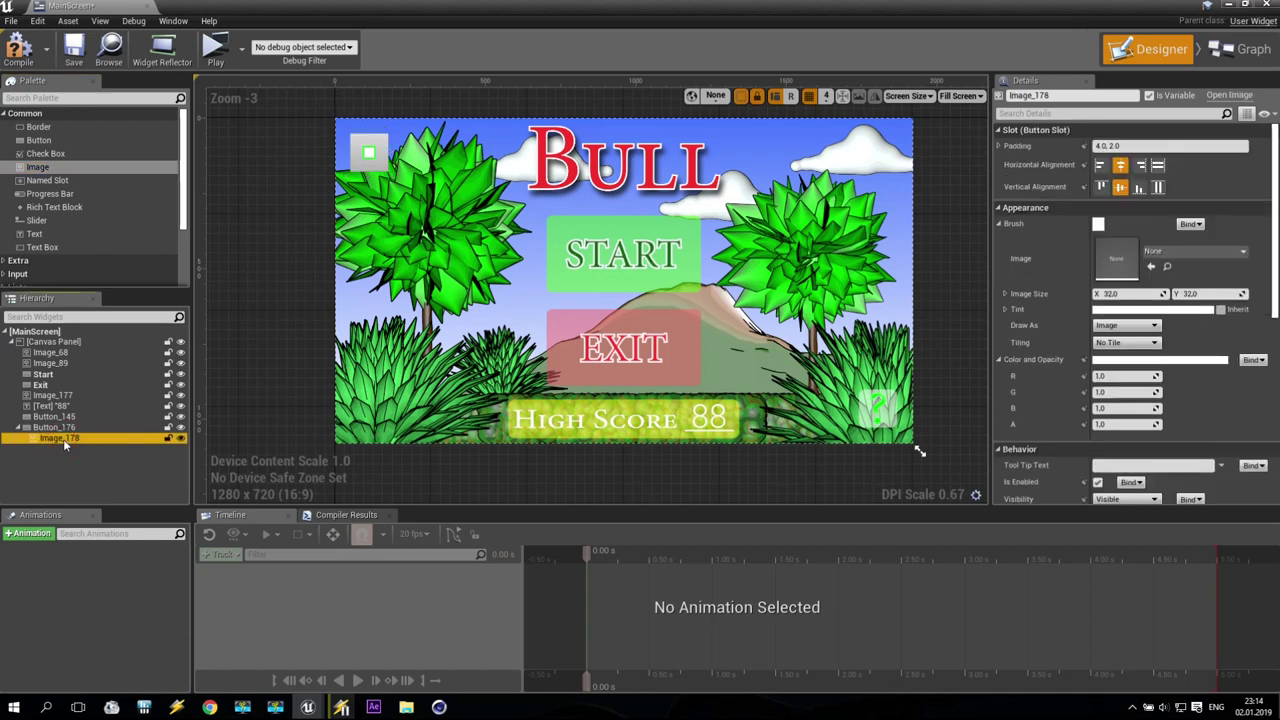
# - Assign the Sound_On texture to the image nested in the upper-left button
pyautogui.click(1225, 257)
pyautogui.scroll(-3, 1188, 540)
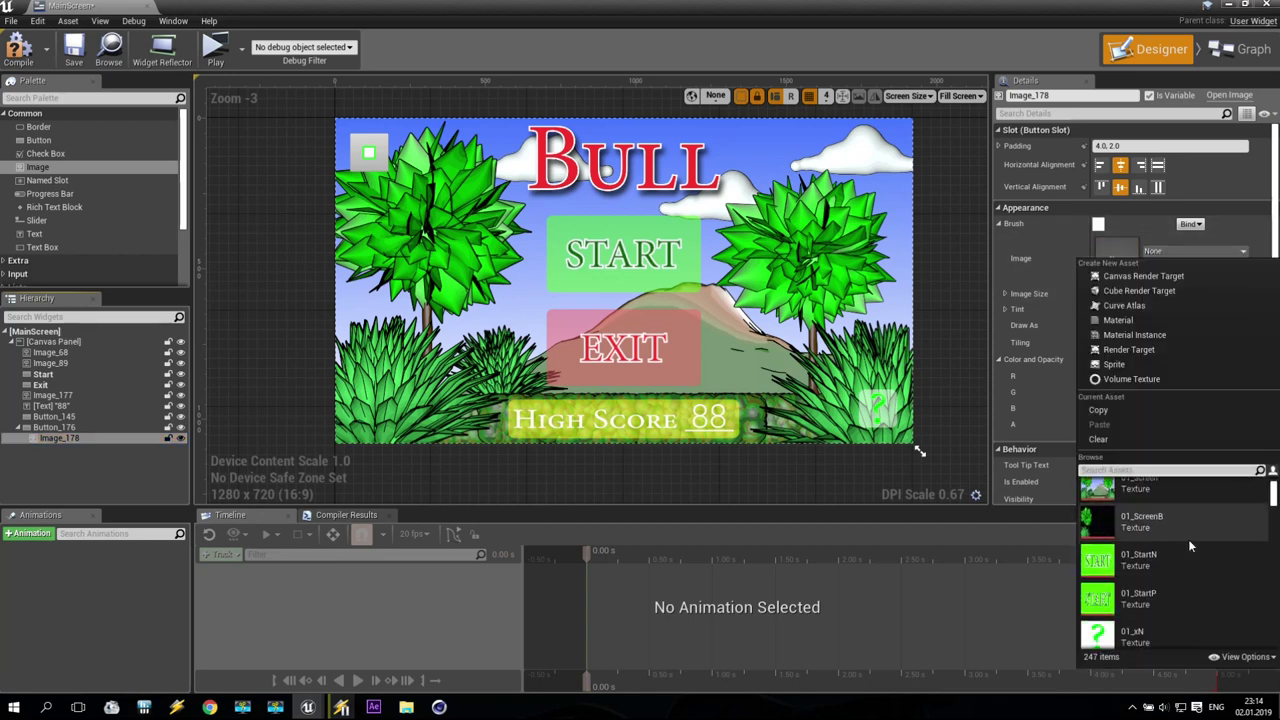
pyautogui.scroll(-10, 1190, 539)
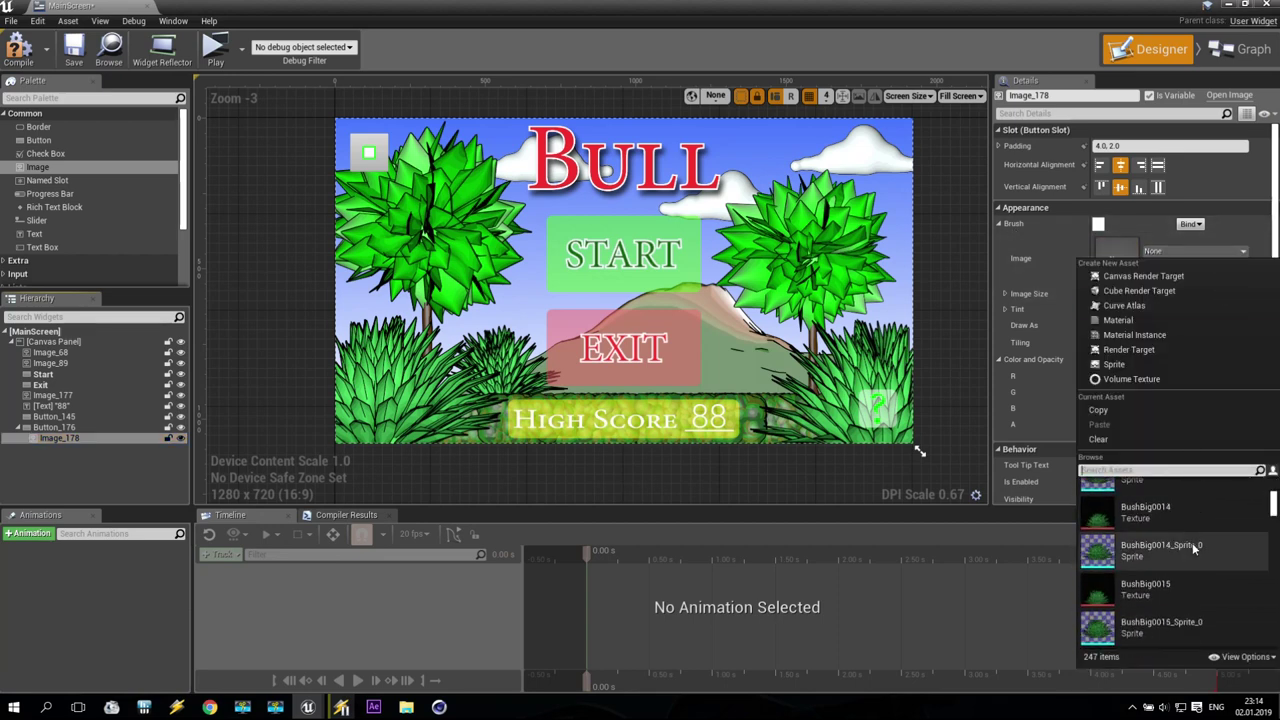
pyautogui.moveTo(1265, 517); pyautogui.dragTo(1272, 608)
pyautogui.click(1144, 551)
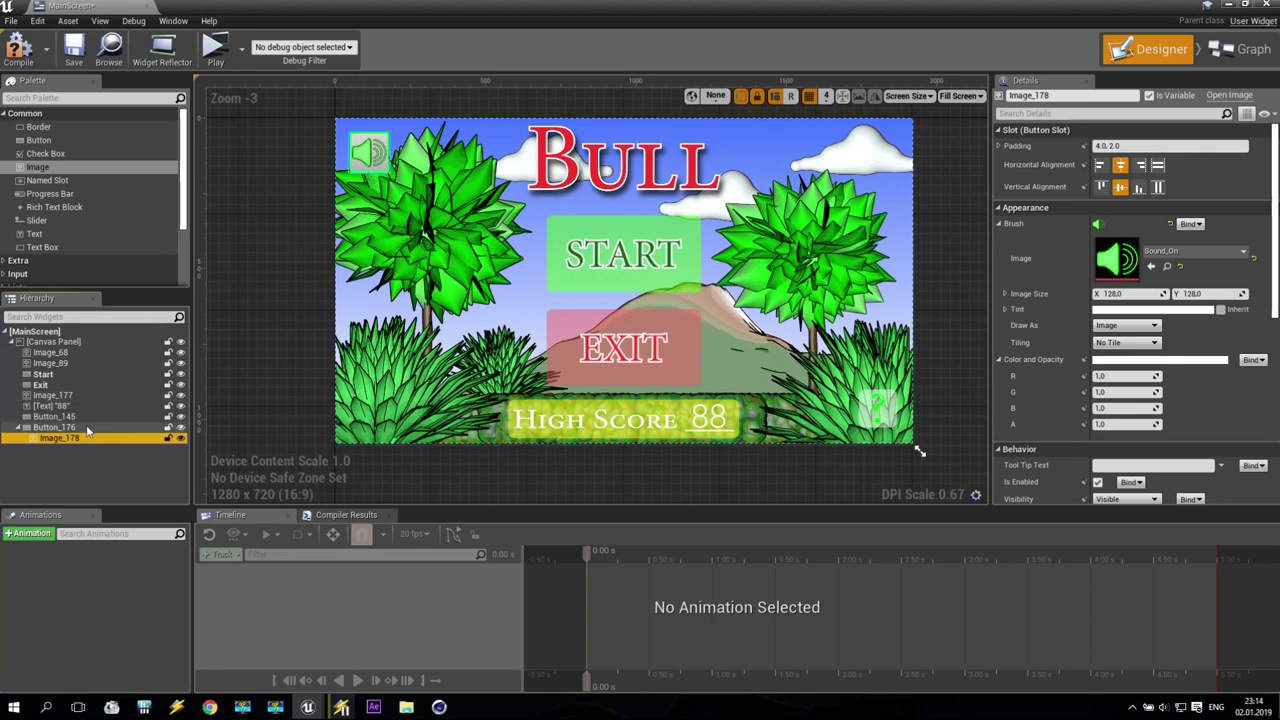
# - Set the sound button's Normal style tint alpha to 0.5 and compile the widget
pyautogui.click(54, 427)
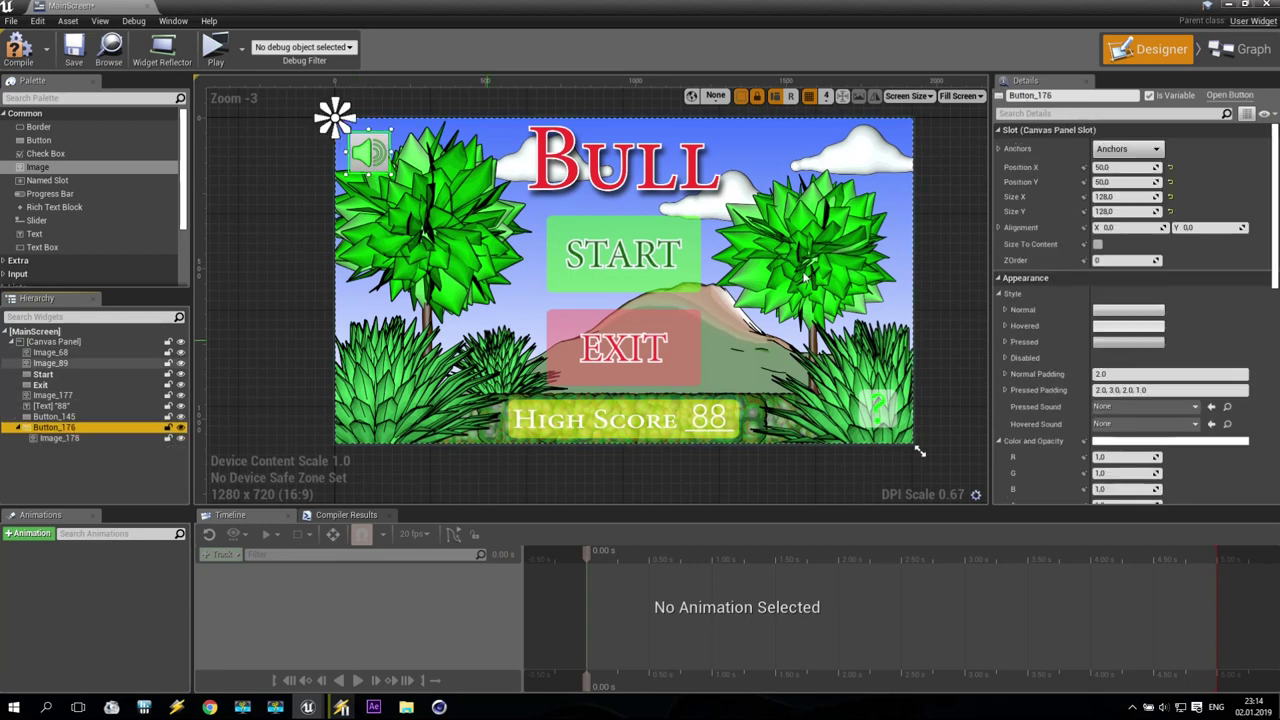
pyautogui.click(1004, 310)
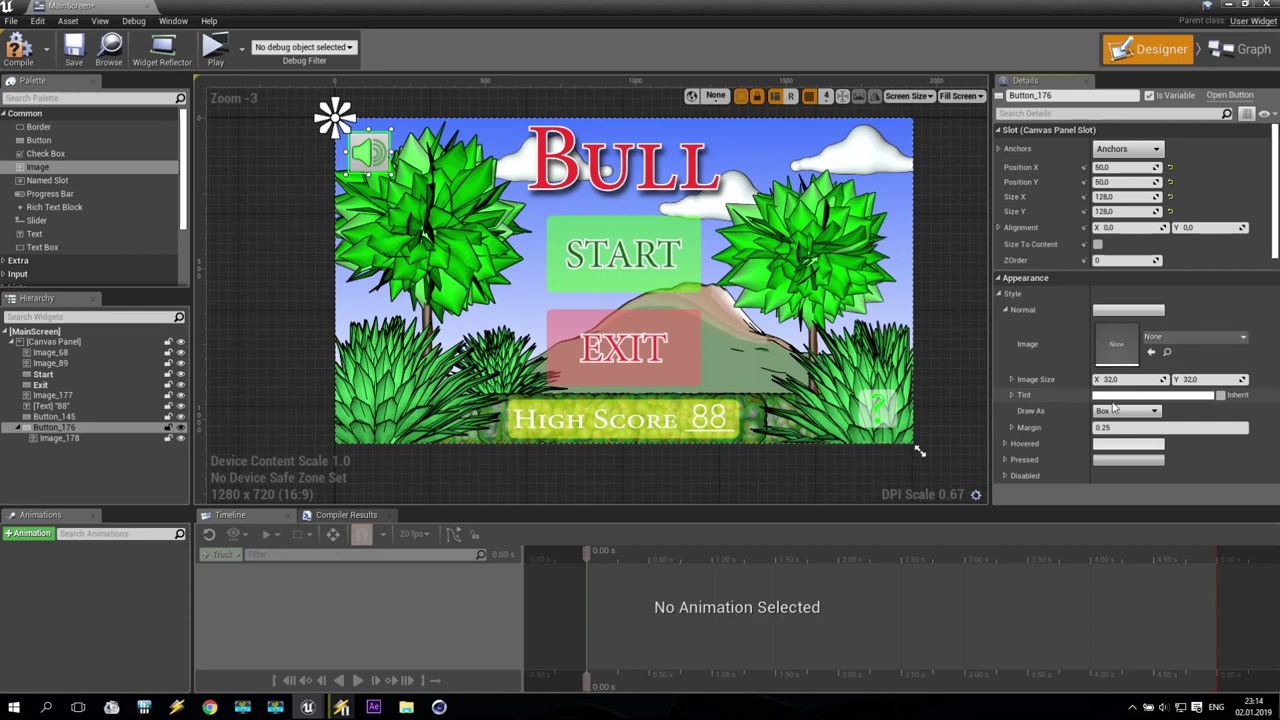
pyautogui.click(1011, 395)
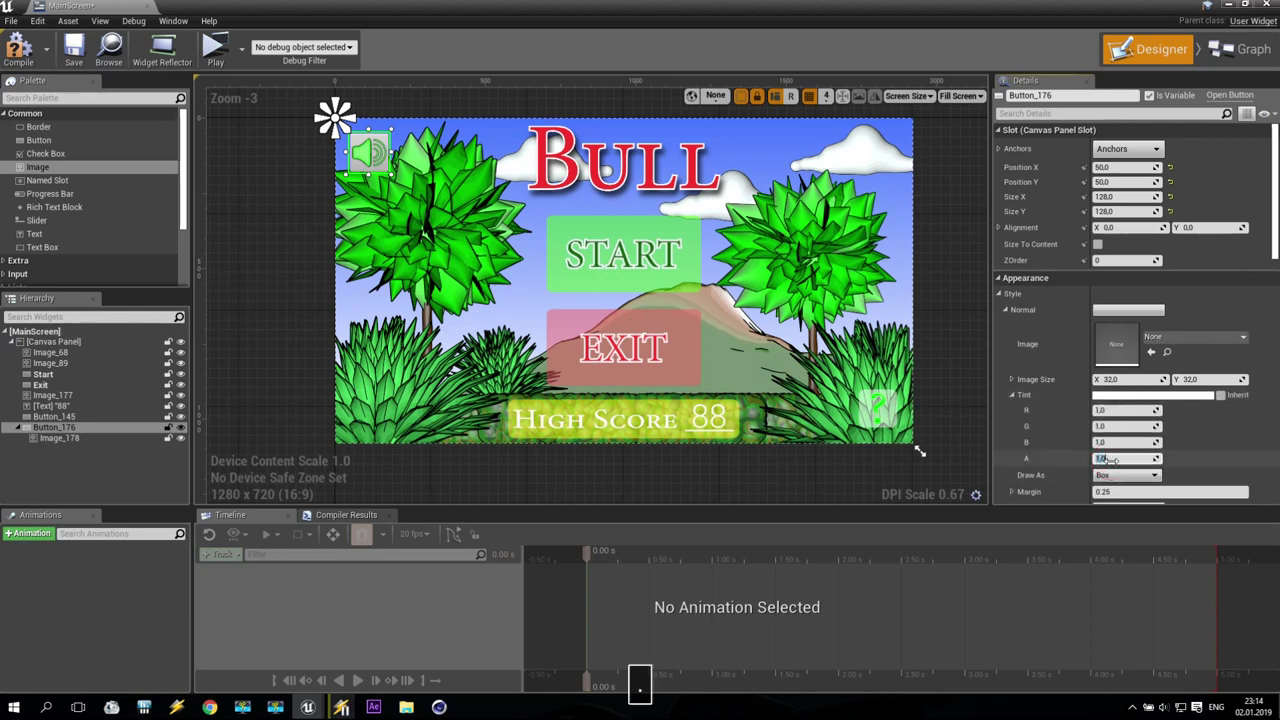
pyautogui.write('5')
pyautogui.press('Return')
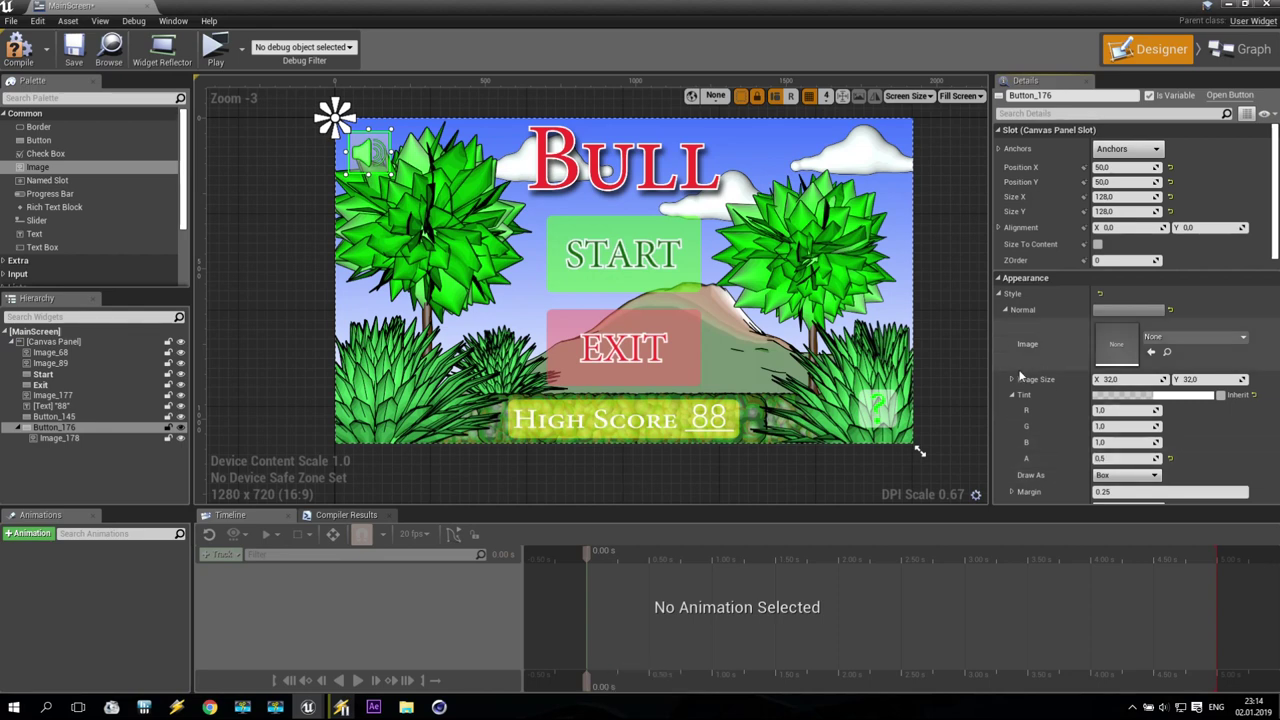
pyautogui.click(1005, 310)
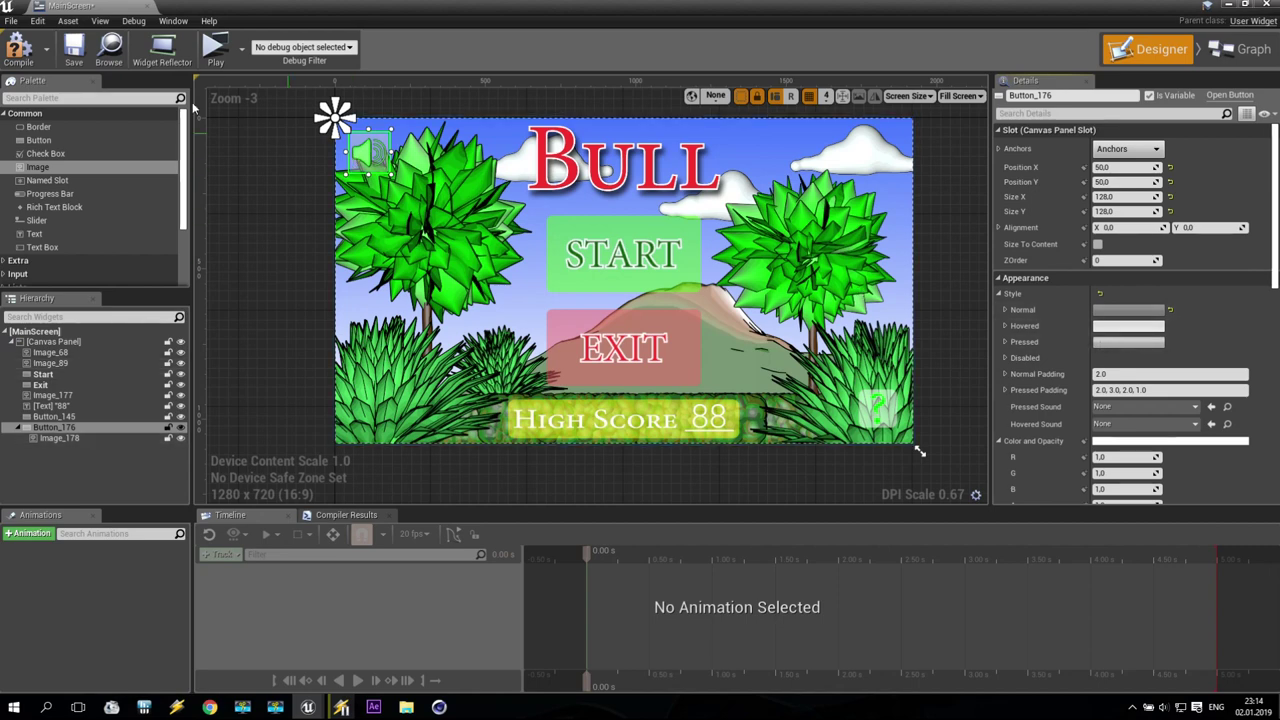
pyautogui.click(17, 48)
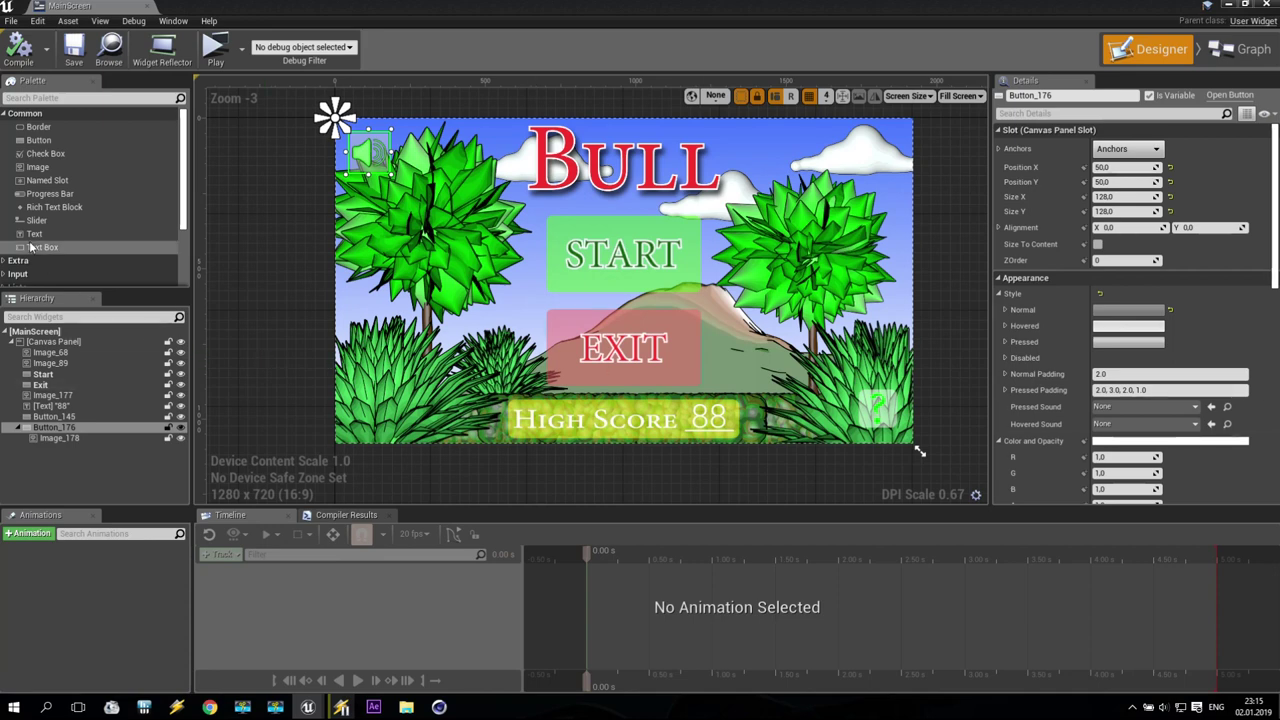
# - Add a Text Box about 536 by 100 in the canvas's upper-right corner and anchor it to that corner
pyautogui.moveTo(42, 255); pyautogui.dragTo(788, 158)
pyautogui.moveTo(866, 163)
pyautogui.mouseDown()
pyautogui.moveTo(910, 162)
pyautogui.moveTo(864, 149)
pyautogui.mouseUp()
pyautogui.click(1157, 149)
pyautogui.click(1210, 182)
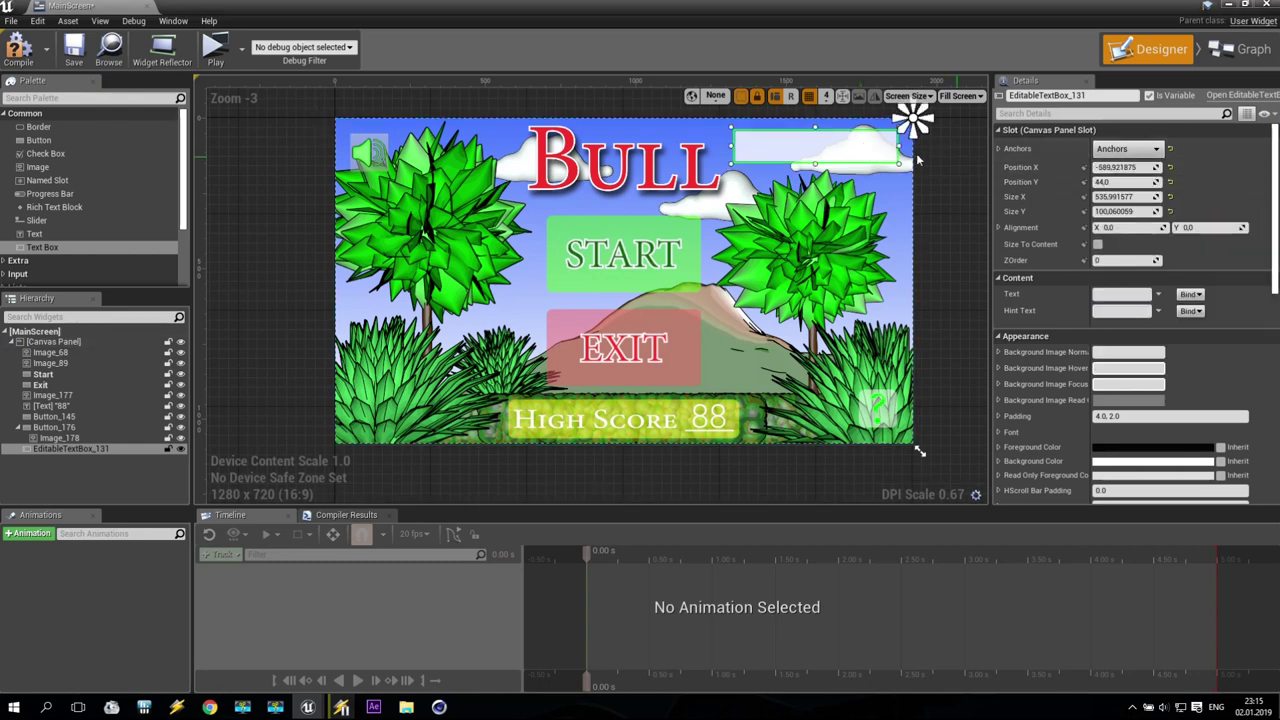
pyautogui.moveTo(871, 153); pyautogui.dragTo(873, 158)
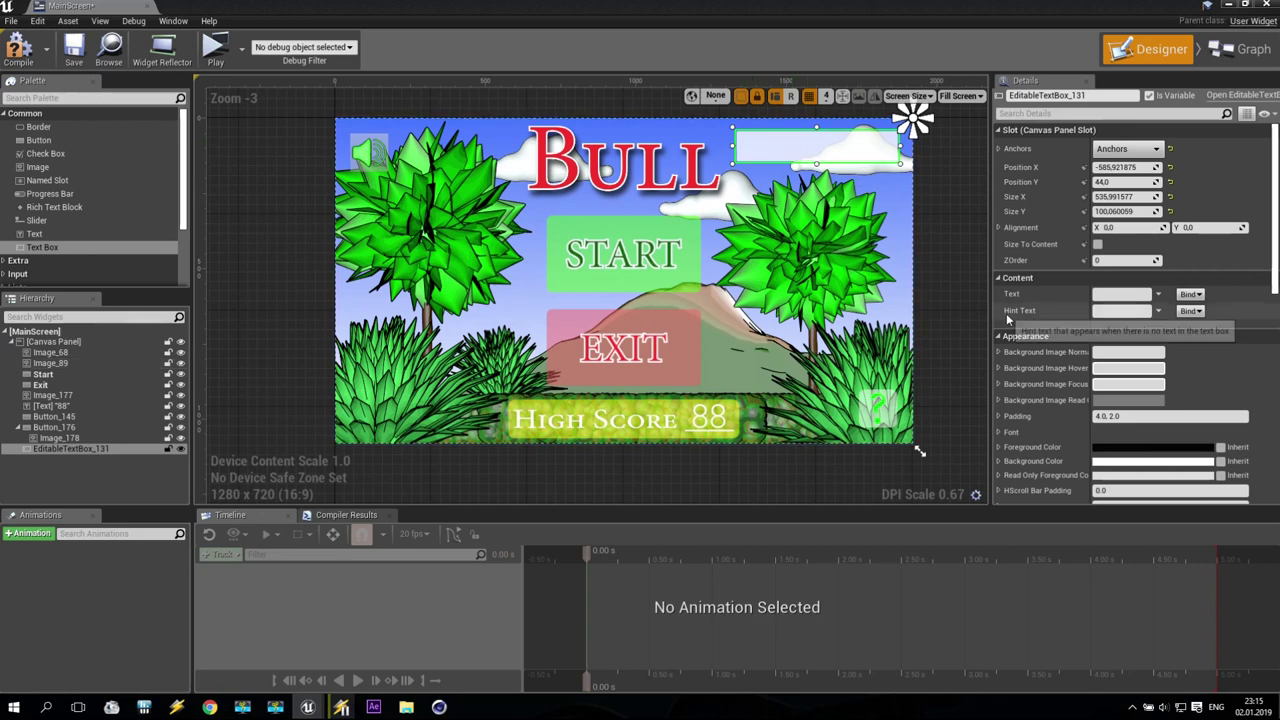
# - Set the text box's Hint Text to "Secret Code"
pyautogui.click(1106, 311)
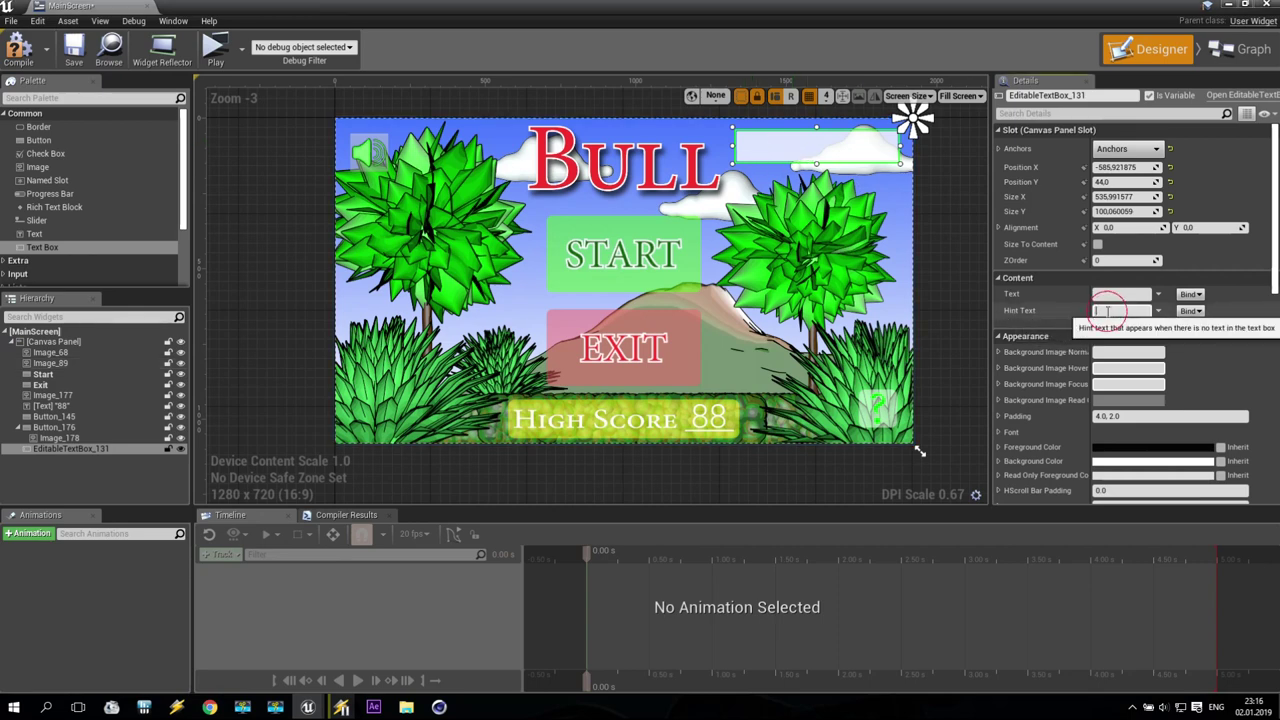
pyautogui.write('Secret Code')
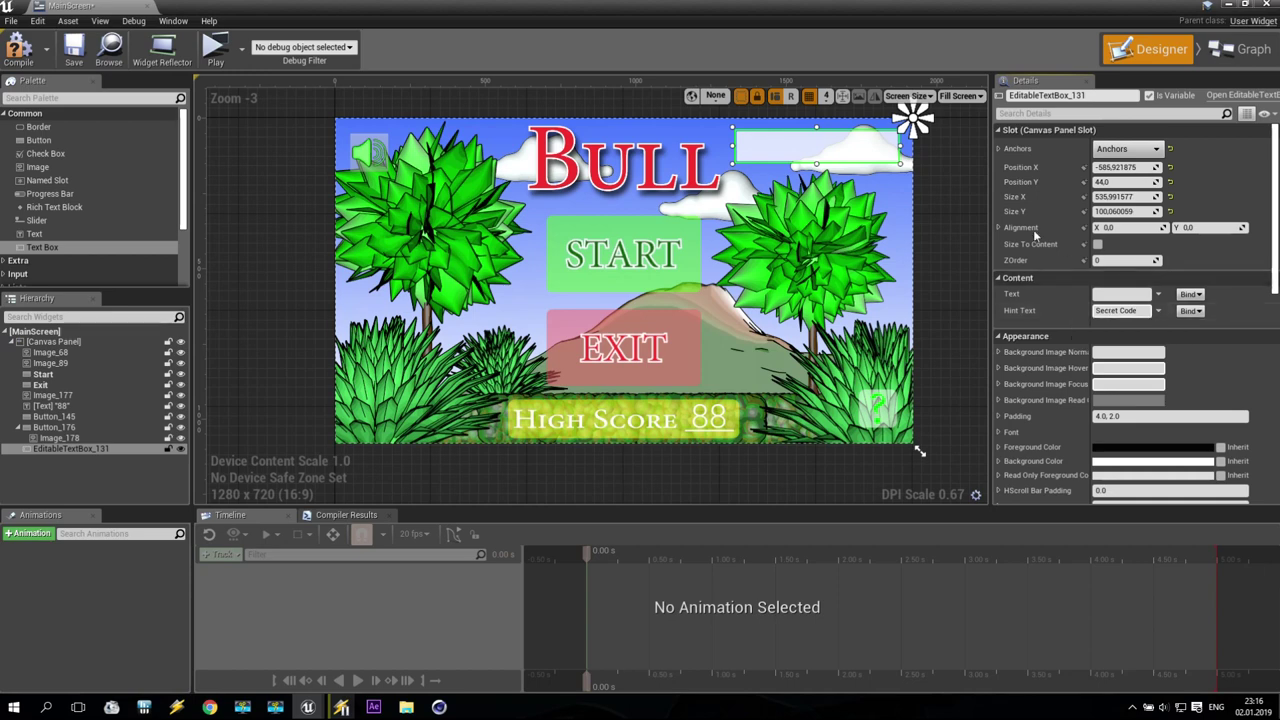
pyautogui.click(971, 200)
pyautogui.click(800, 150)
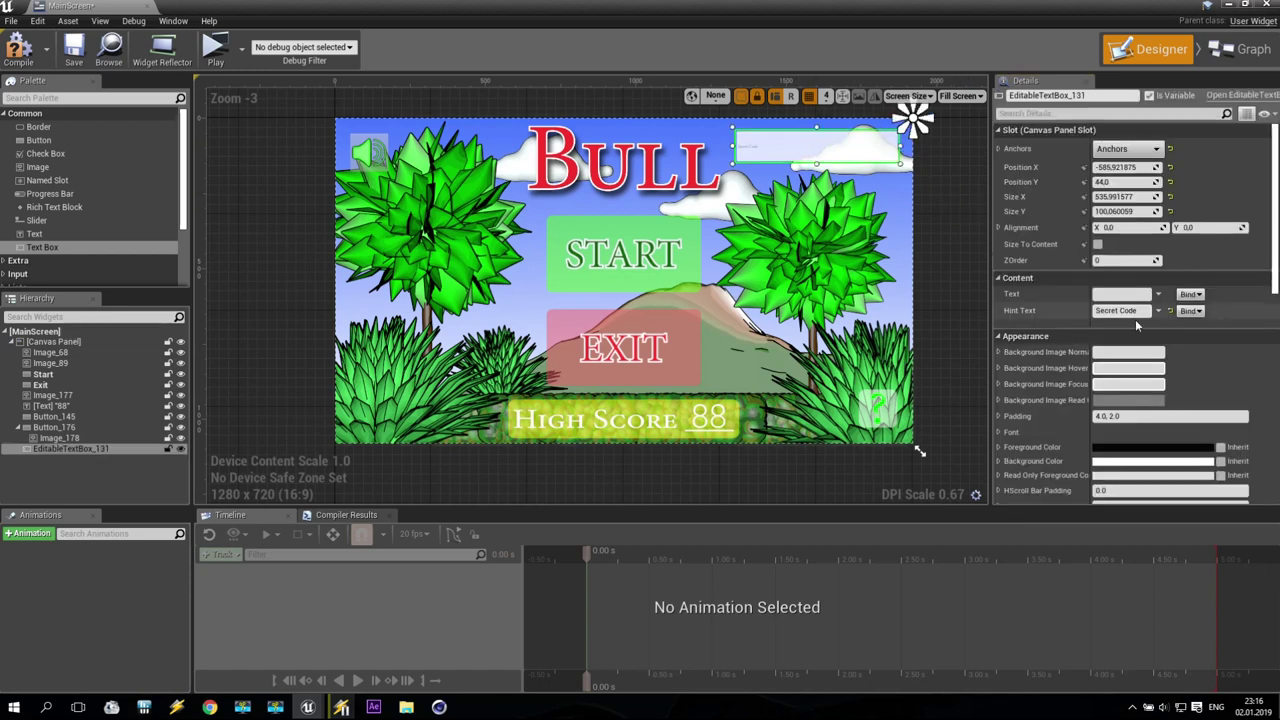
# - Set the Secret Code text box's justification to centered
pyautogui.scroll(-3, 1214, 420)
pyautogui.scroll(-1, 1214, 413)
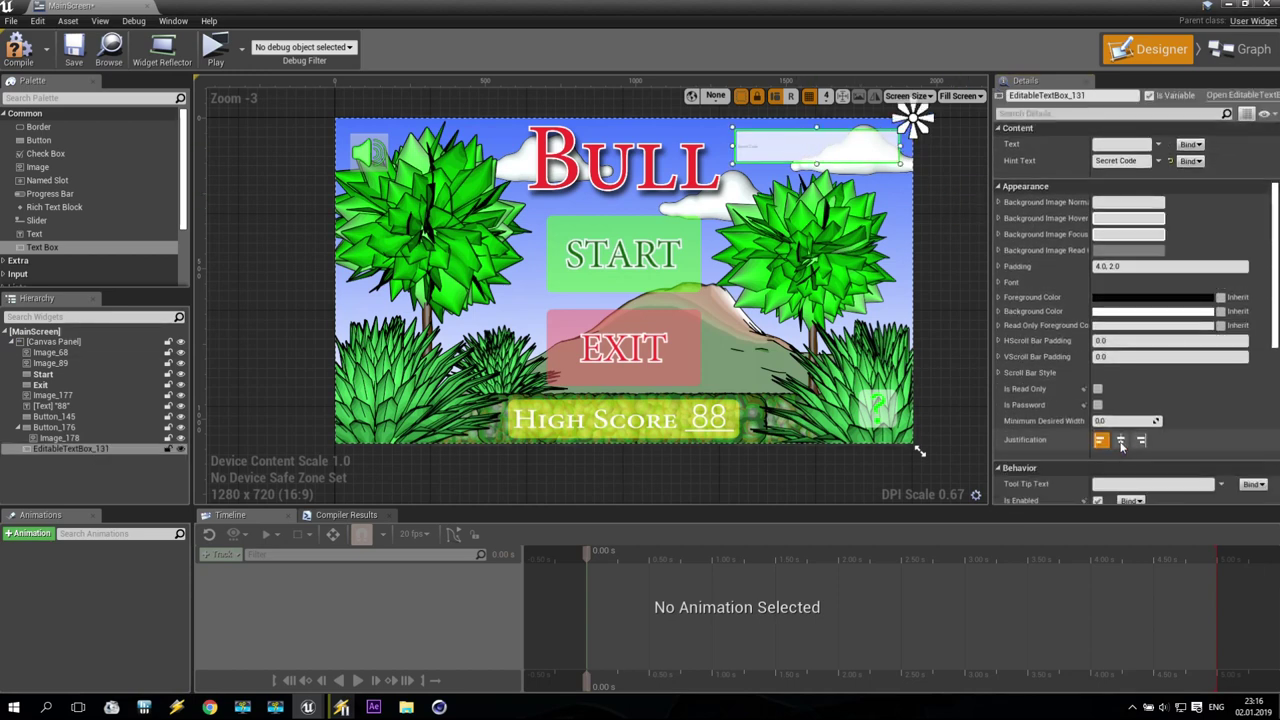
pyautogui.click(1120, 440)
pyautogui.scroll(-1, 1197, 399)
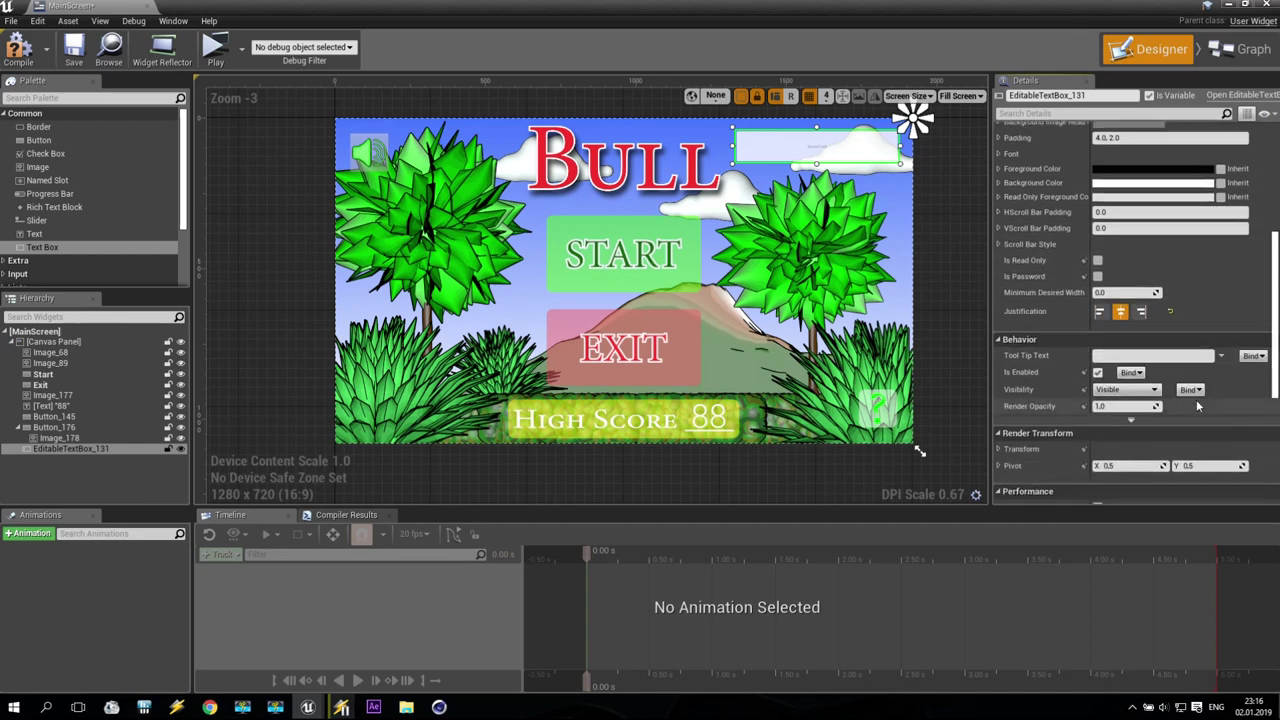
# - Set the Secret Code text box's font size to 57
pyautogui.scroll(4, 1196, 400)
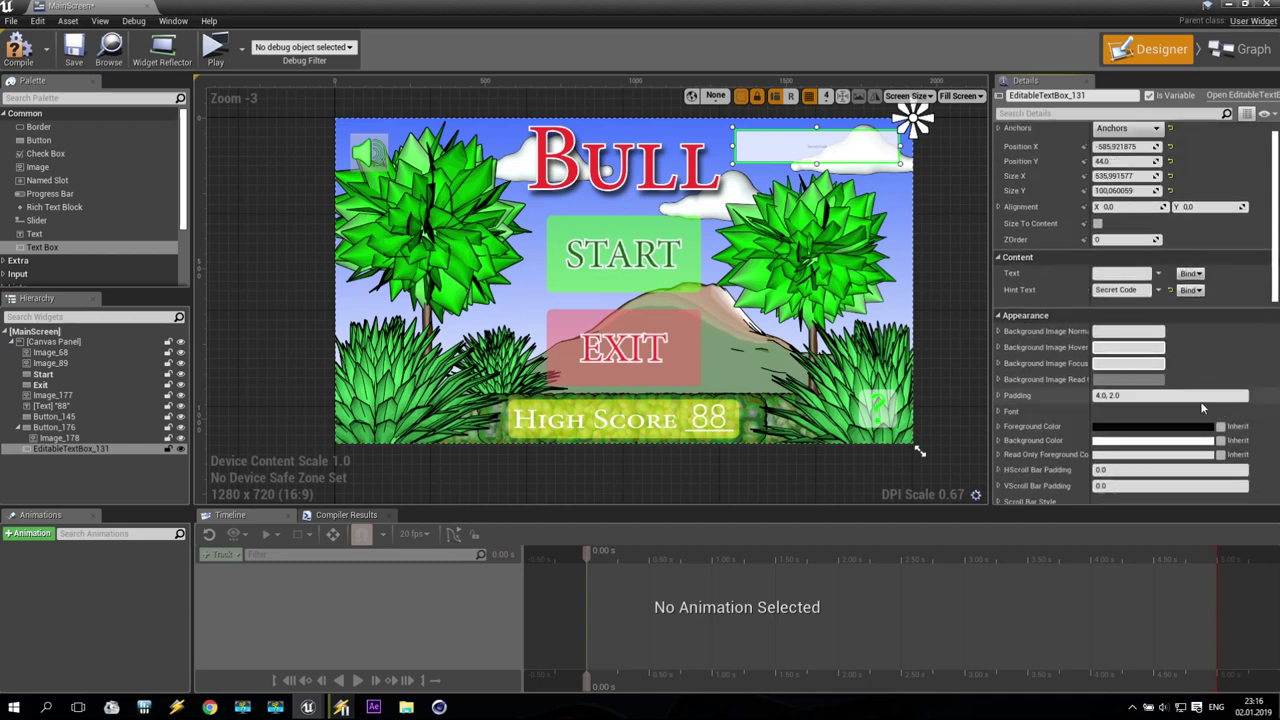
pyautogui.click(1002, 411)
pyautogui.scroll(-2, 1110, 420)
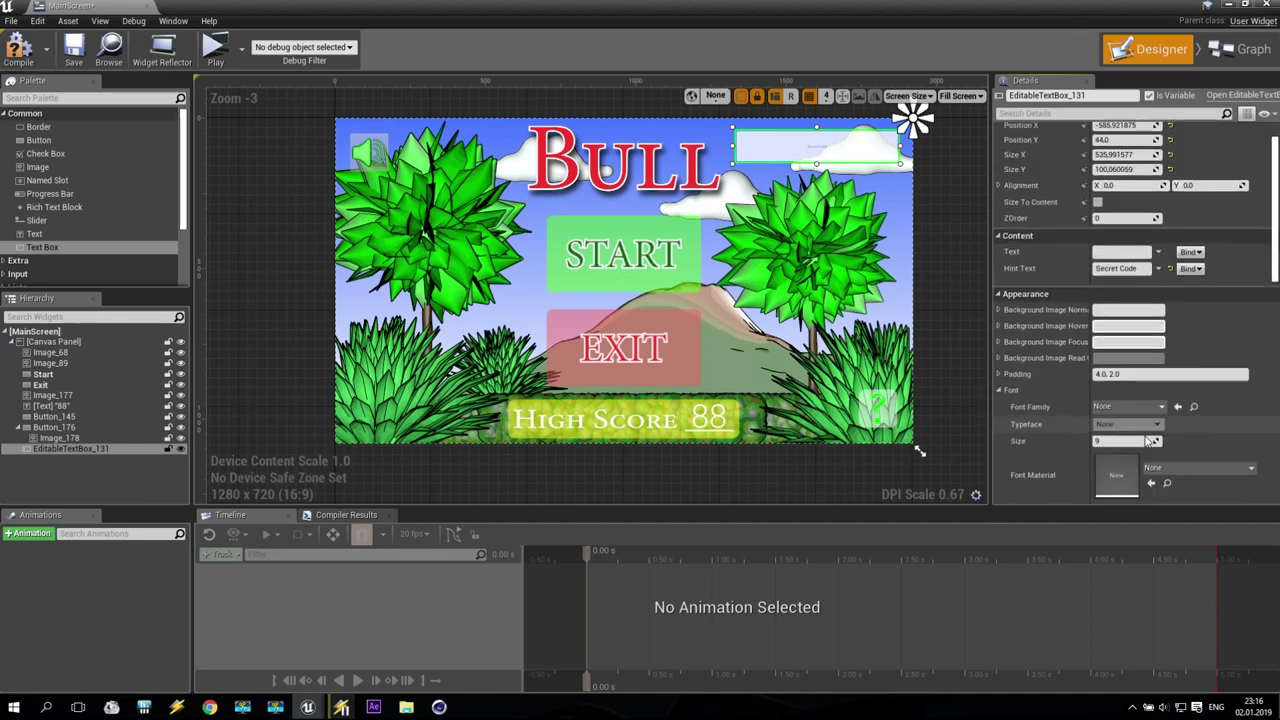
pyautogui.moveTo(1120, 398); pyautogui.dragTo(1185, 398)
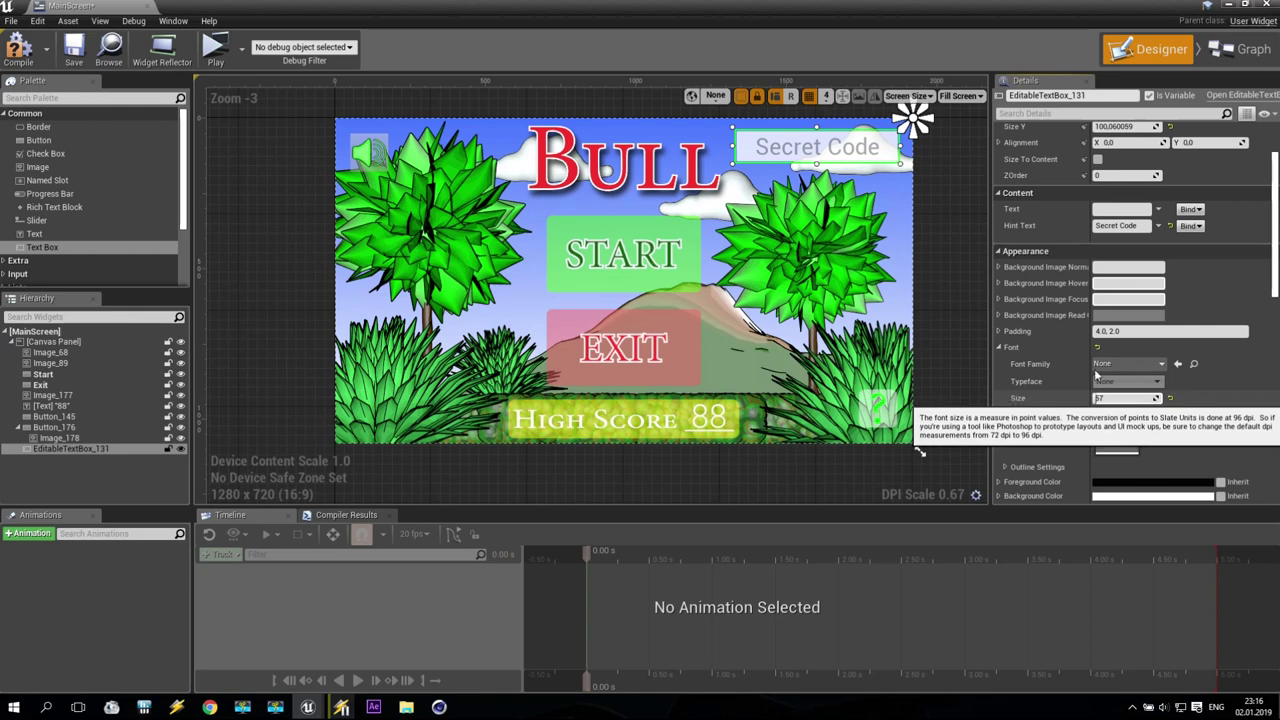
pyautogui.click(953, 210)
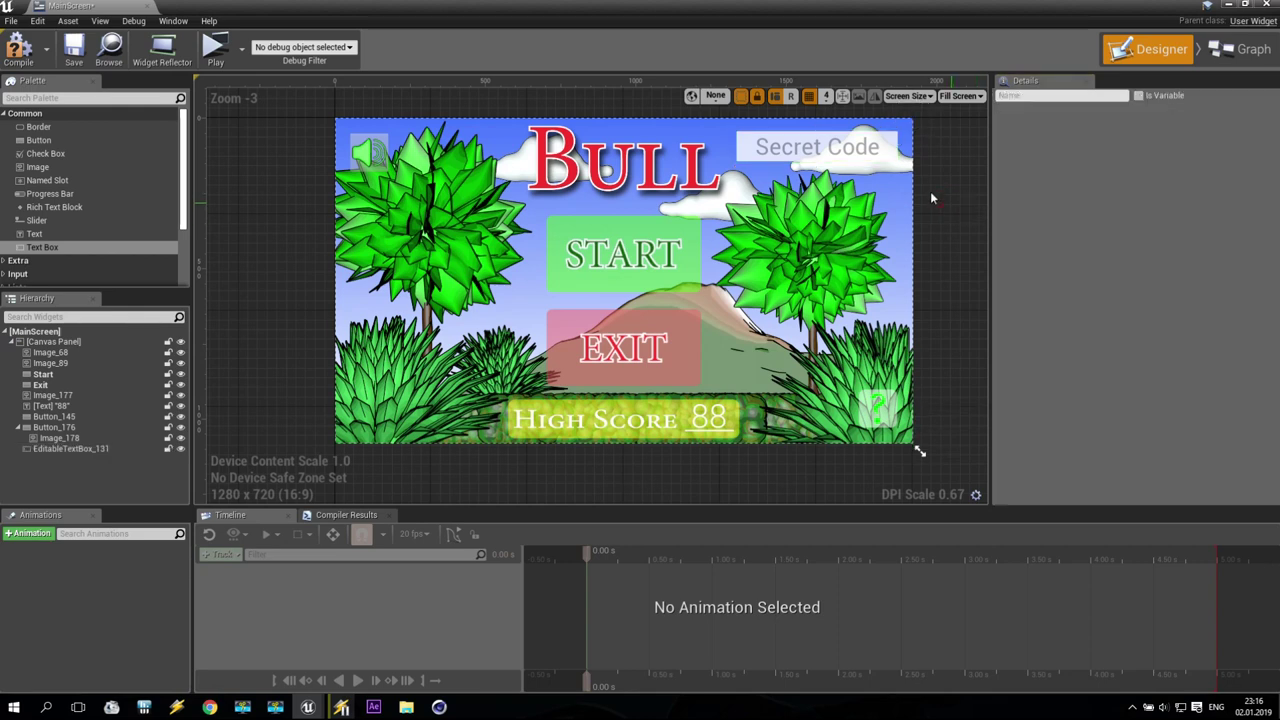
# - Set the Secret Code text box's Position X to -580
pyautogui.click(855, 158)
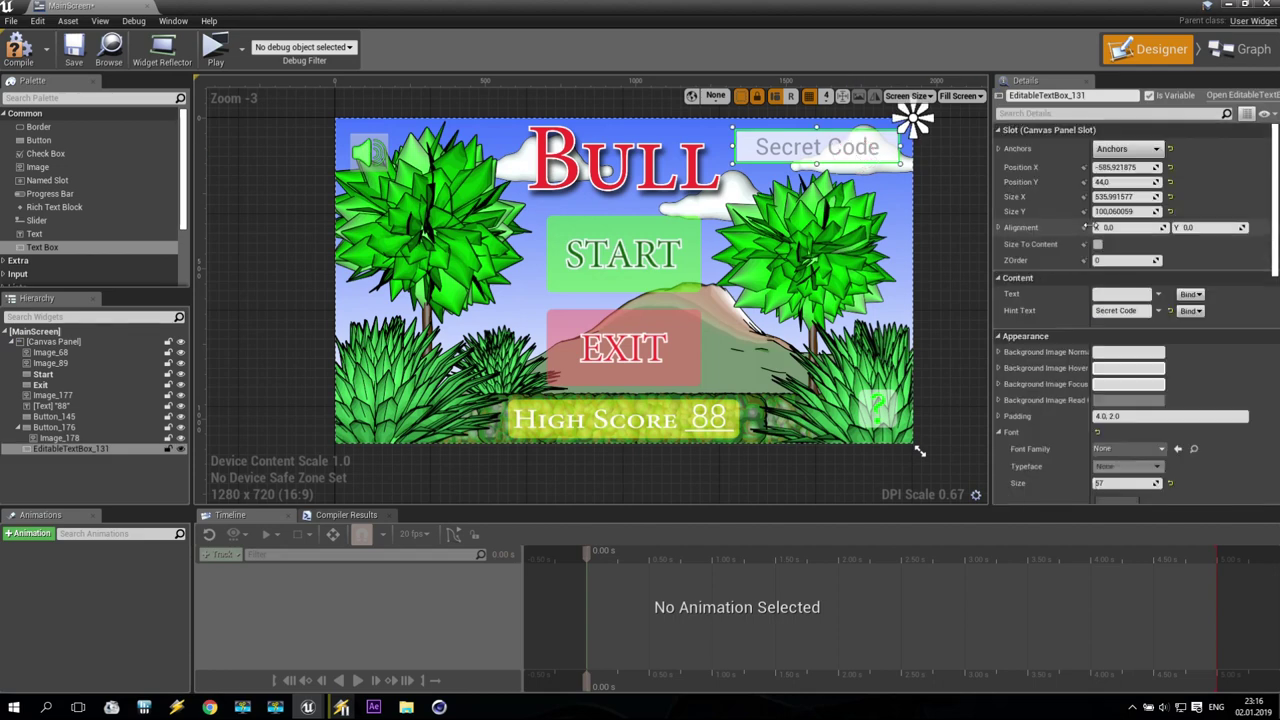
pyautogui.click(1125, 167)
pyautogui.write('-2')
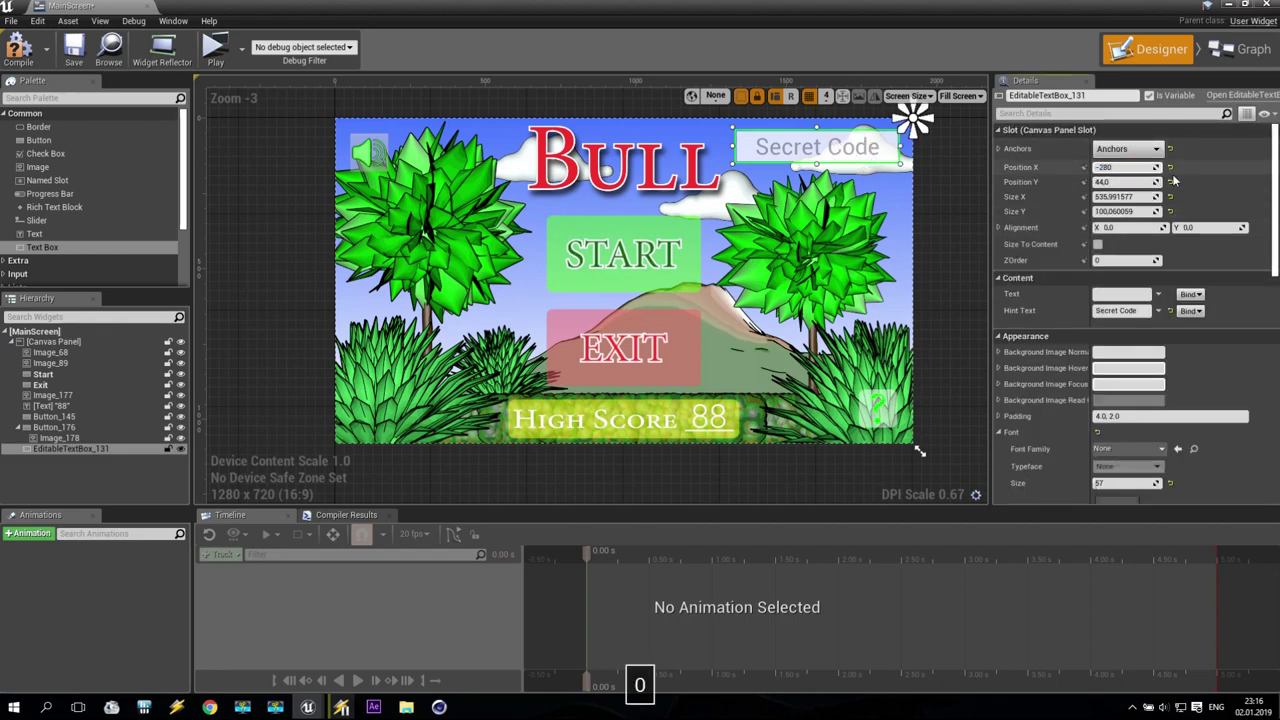
pyautogui.write('80')
pyautogui.press('BackSpace')
pyautogui.press('BackSpace')
pyautogui.write('880')
pyautogui.press('Return')
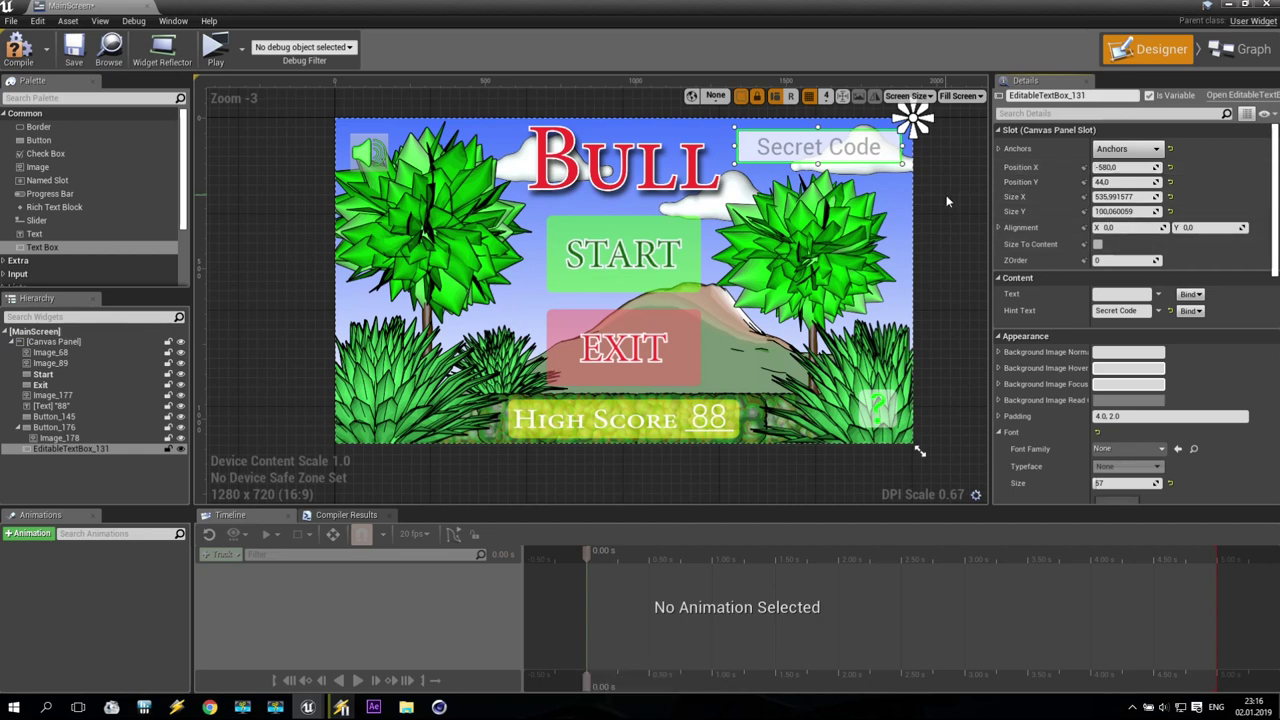
pyautogui.click(948, 202)
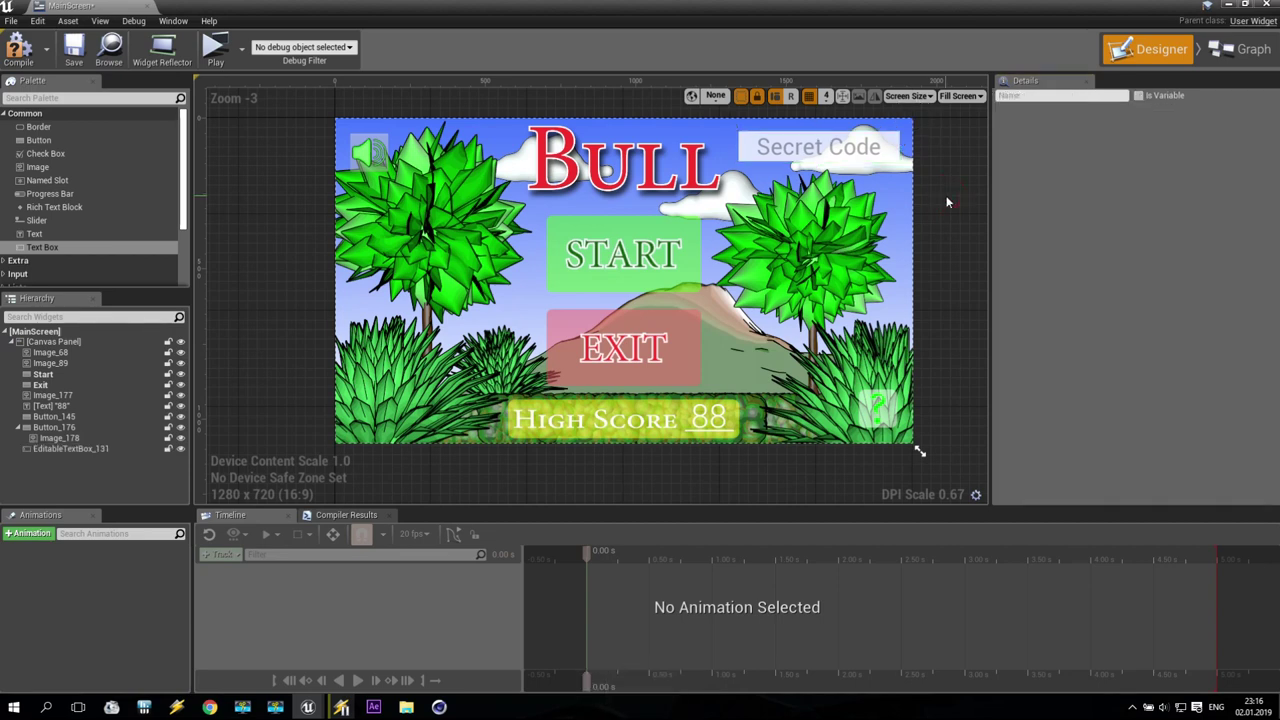
# - Resize the Secret Code text box to Size X 512 and Size Y 128, and shift it slightly toward the canvas's right edge
pyautogui.click(799, 153)
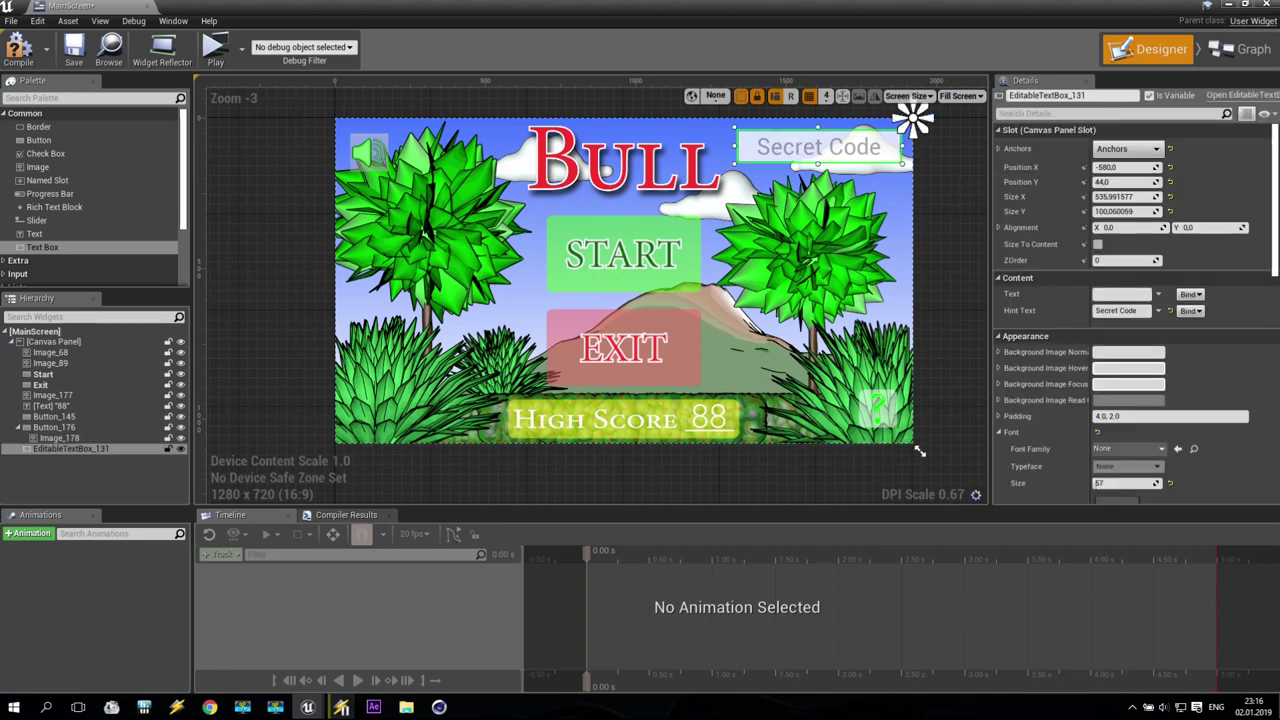
pyautogui.click(1133, 197)
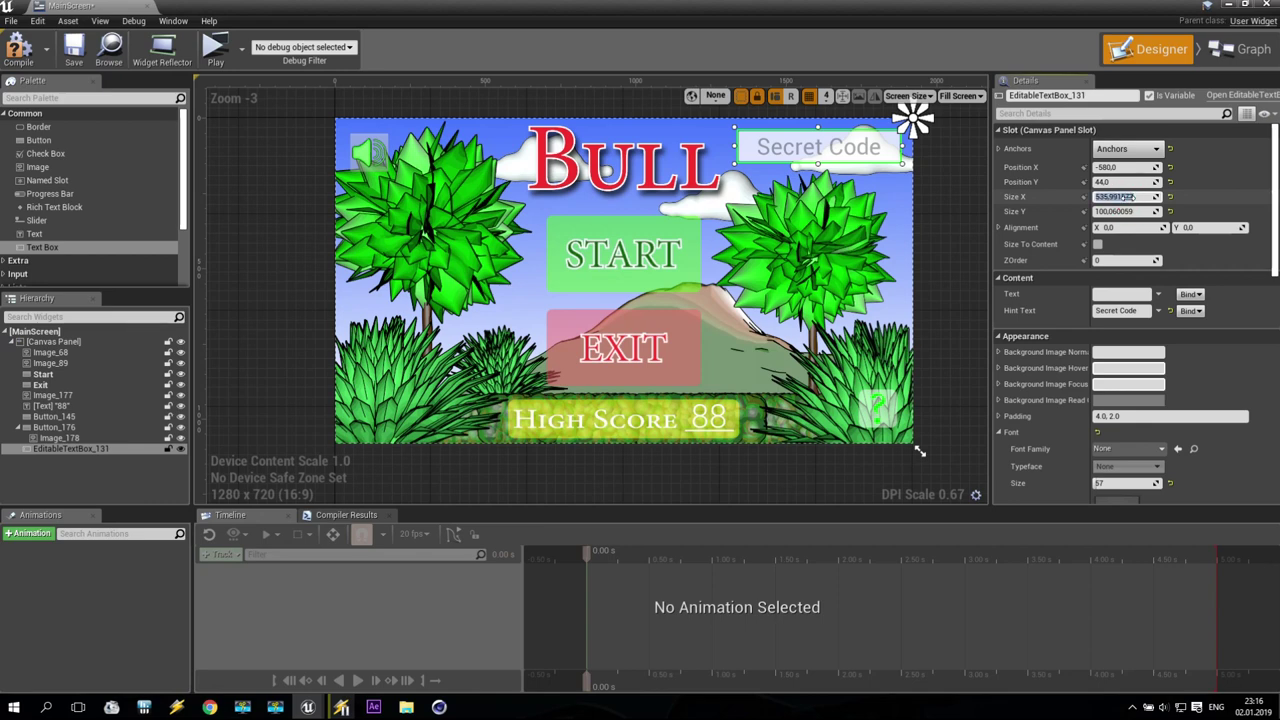
pyautogui.write('512')
pyautogui.click(1118, 212)
pyautogui.write('128')
pyautogui.press('Return')
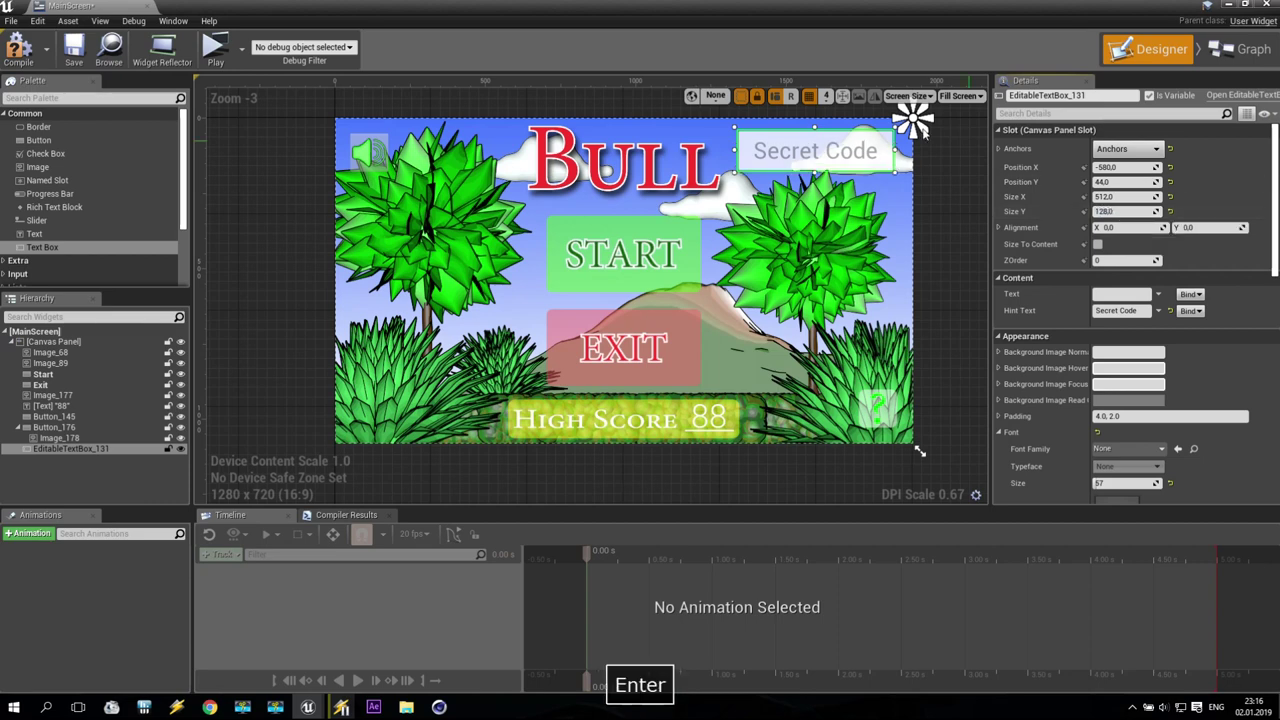
pyautogui.moveTo(830, 166); pyautogui.dragTo(880, 172)
pyautogui.click(960, 155)
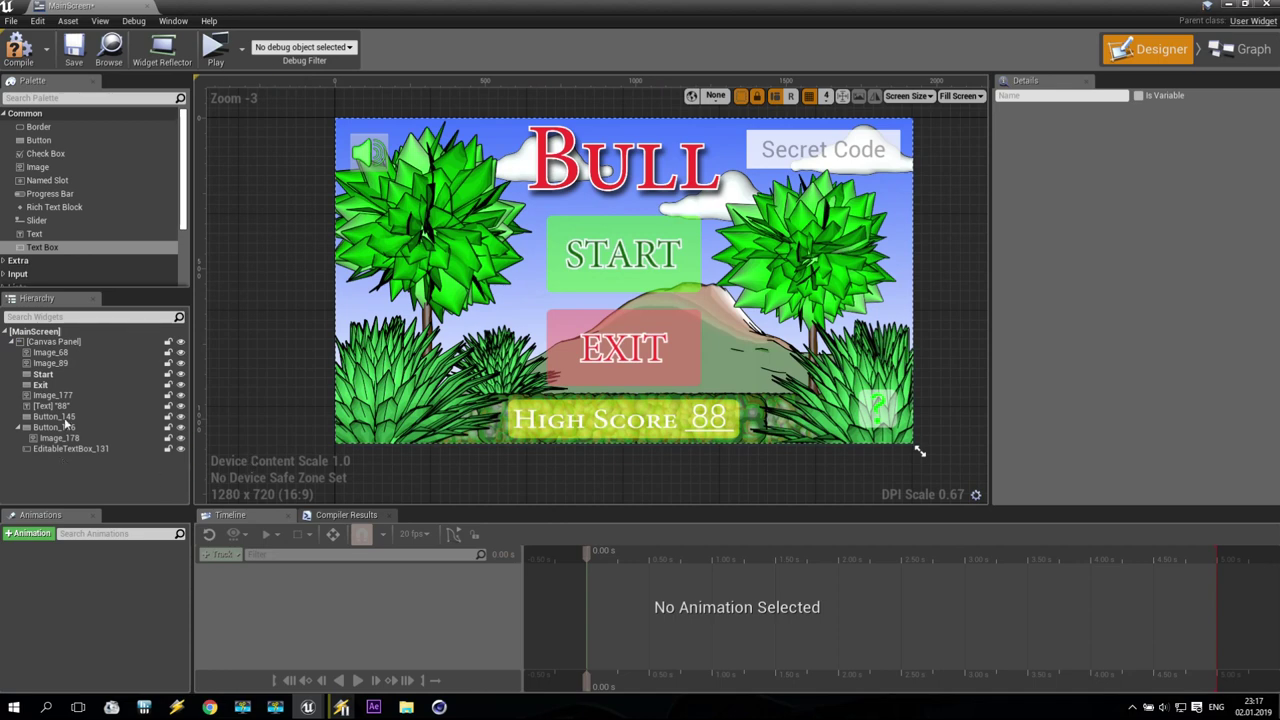
# - Add an Image widget to the canvas over the large tree beside the Start button and name it Bull1
pyautogui.click(43, 170)
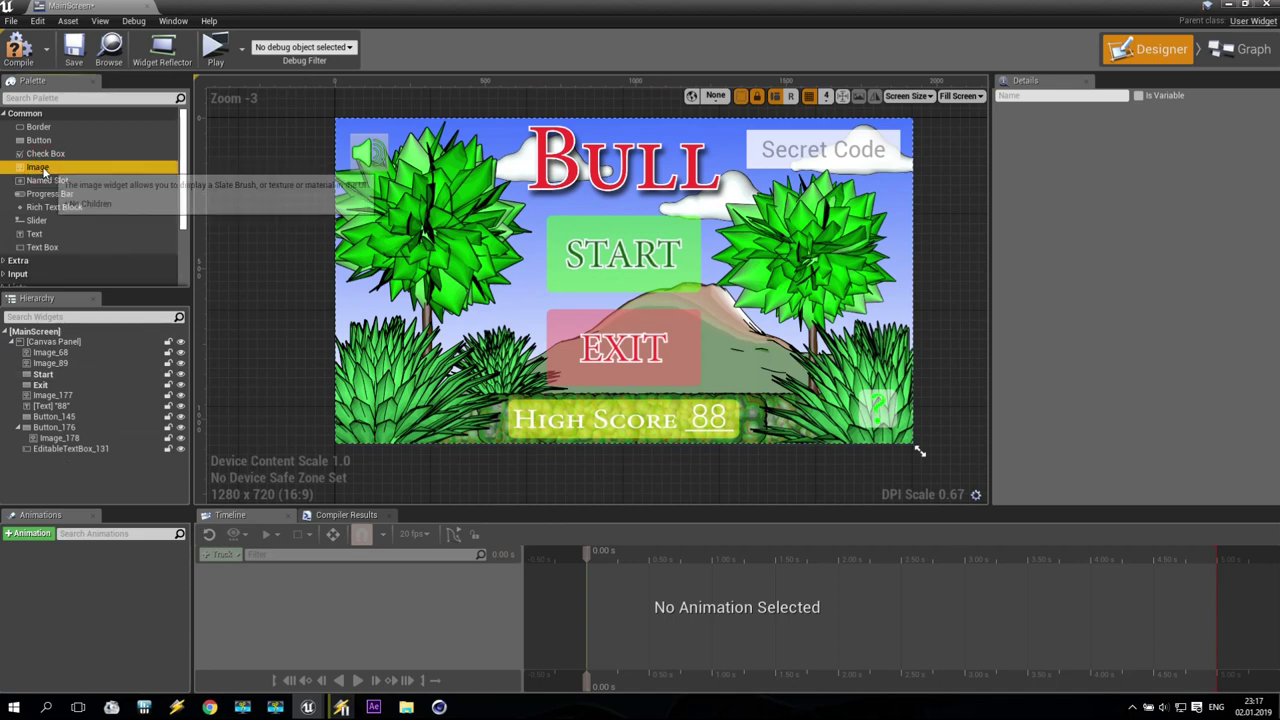
pyautogui.moveTo(43, 172); pyautogui.dragTo(440, 232)
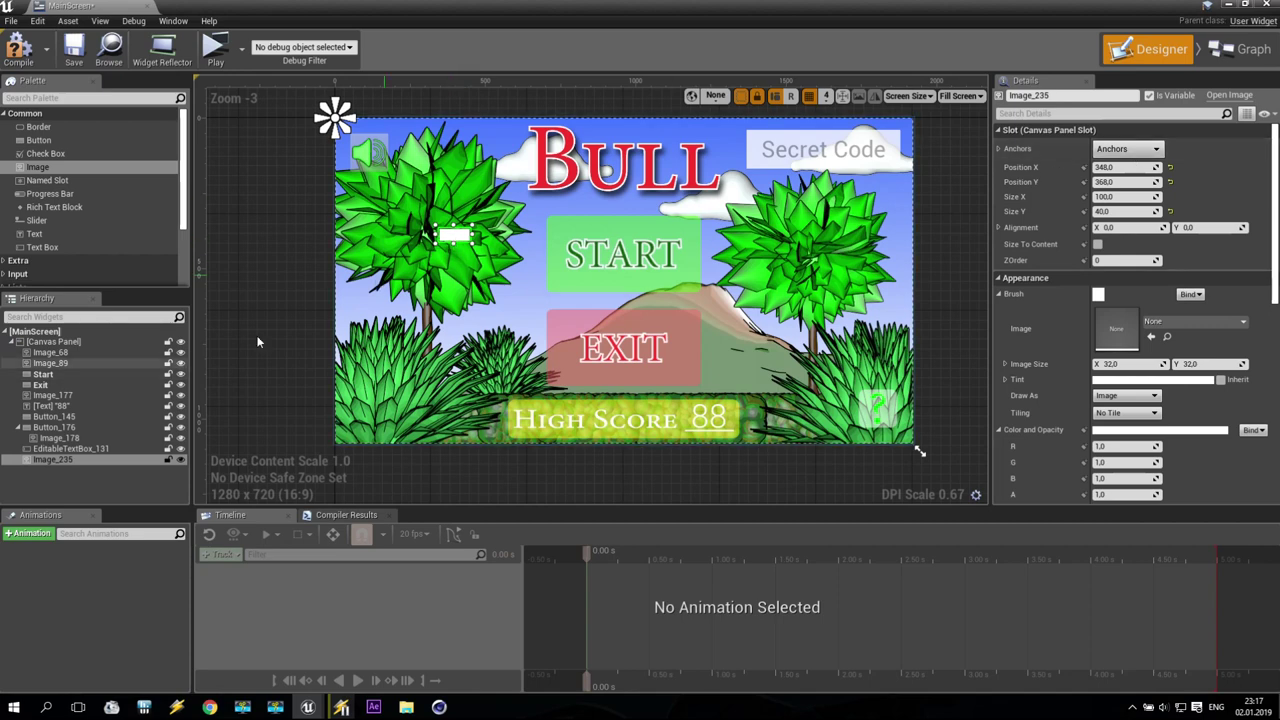
pyautogui.click(1048, 95)
pyautogui.write('Bull')
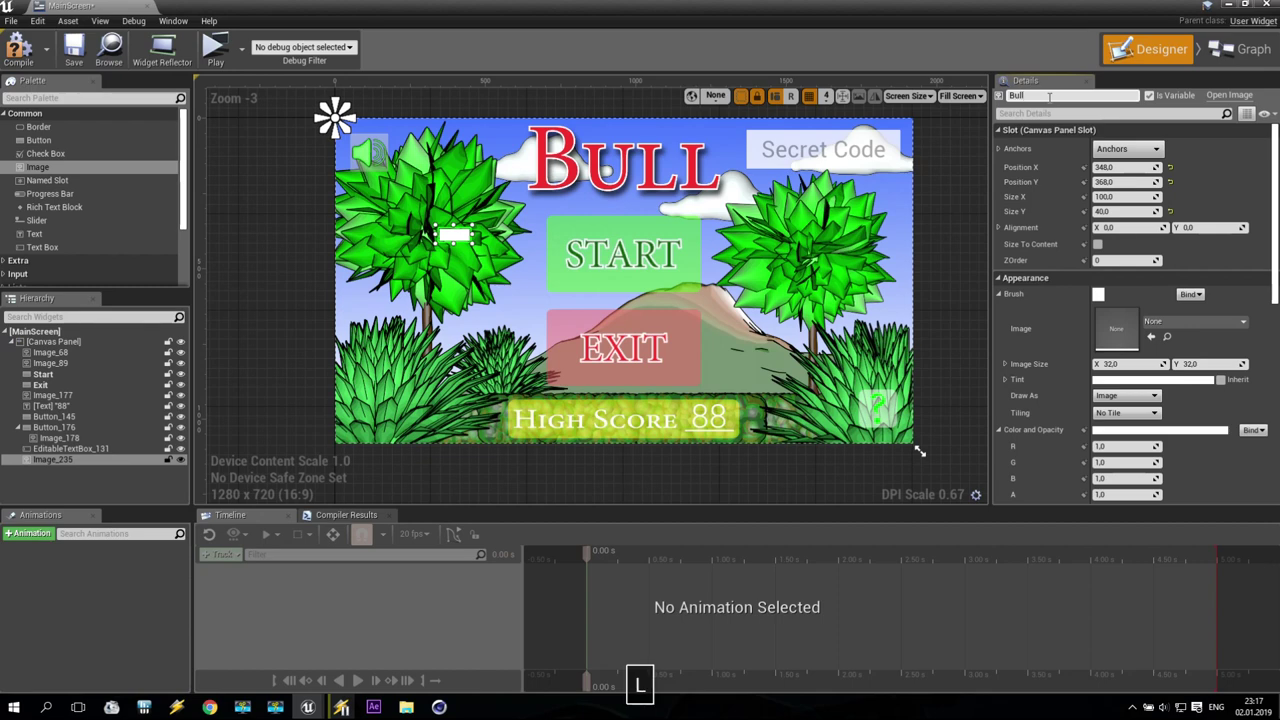
pyautogui.write('1')
pyautogui.press('Return')
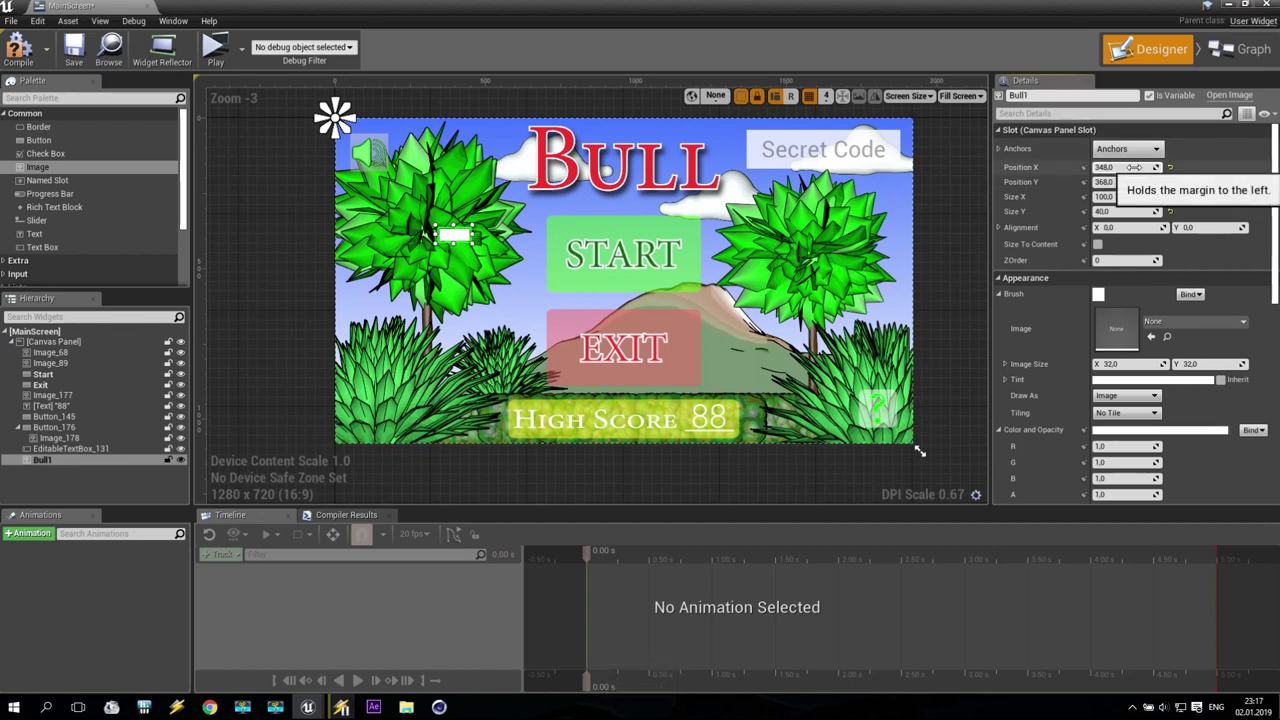
# - Switch to File Explorer, check the pixel dimensions of Bull.png in the Texture folder, and return to the widget editor
pyautogui.hotkey('alt', 'Tab')
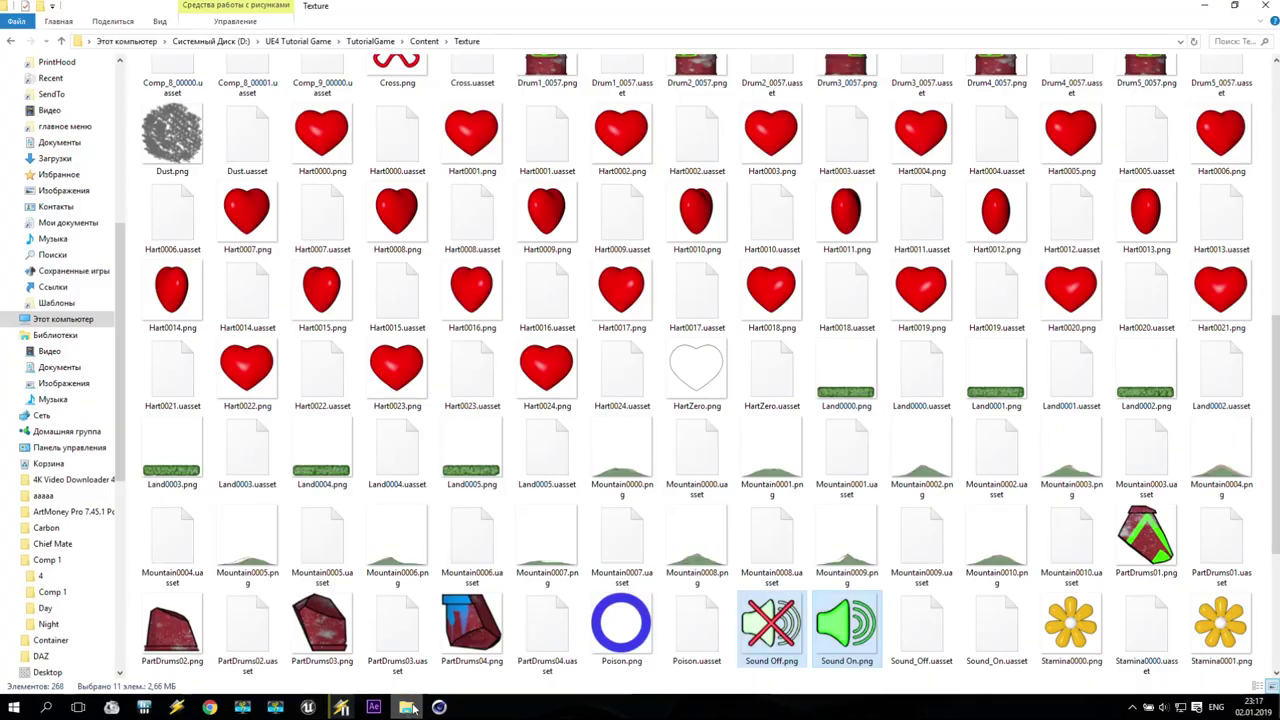
pyautogui.scroll(10, 609, 478)
pyautogui.rightClick(556, 202)
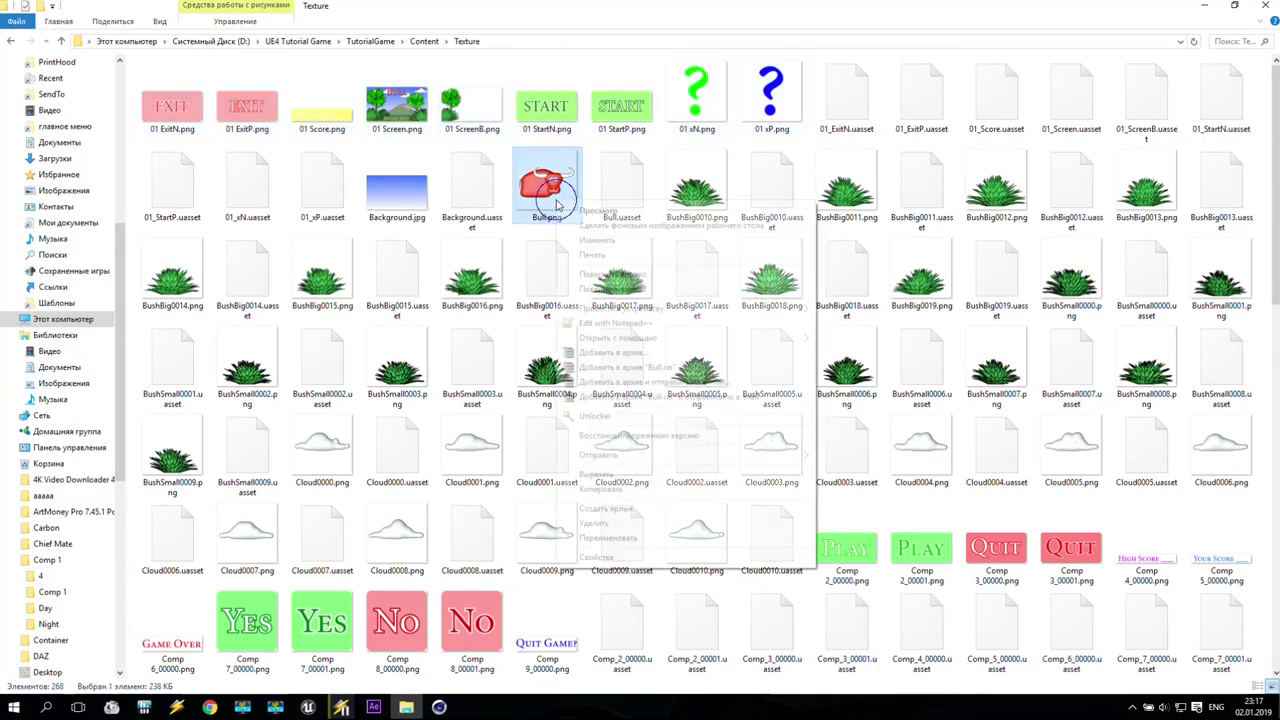
pyautogui.click(596, 558)
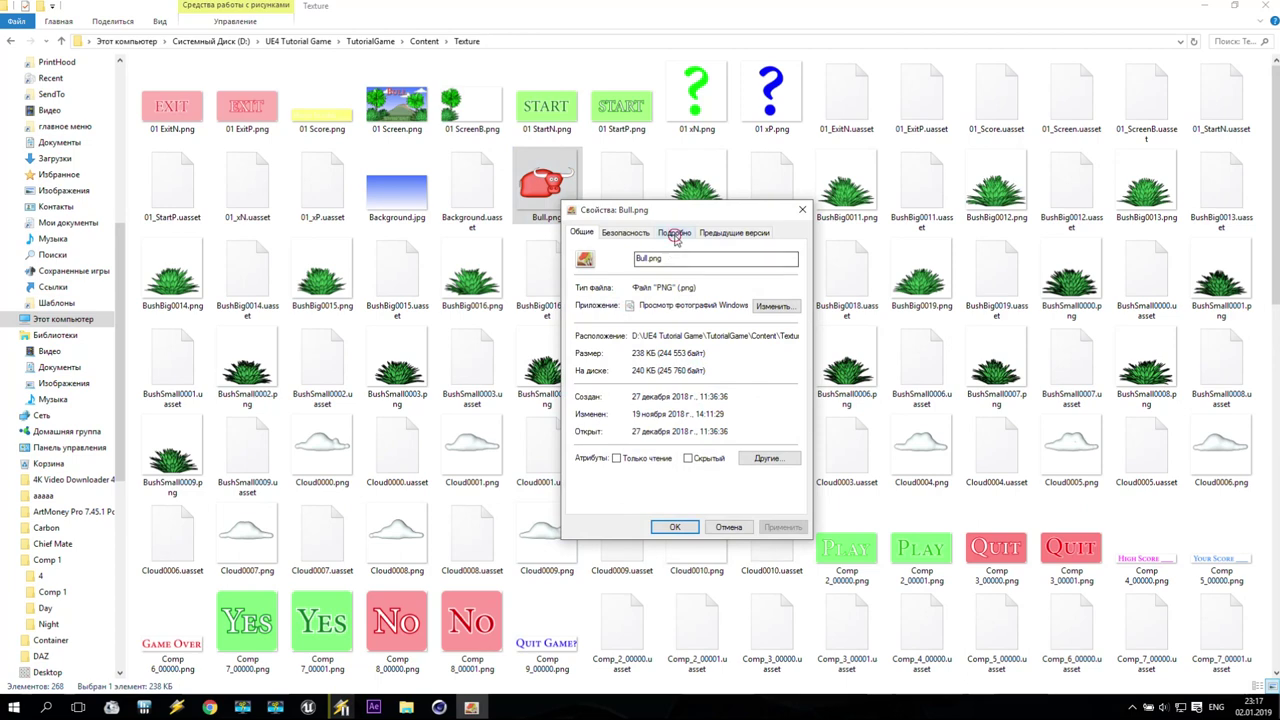
pyautogui.click(673, 232)
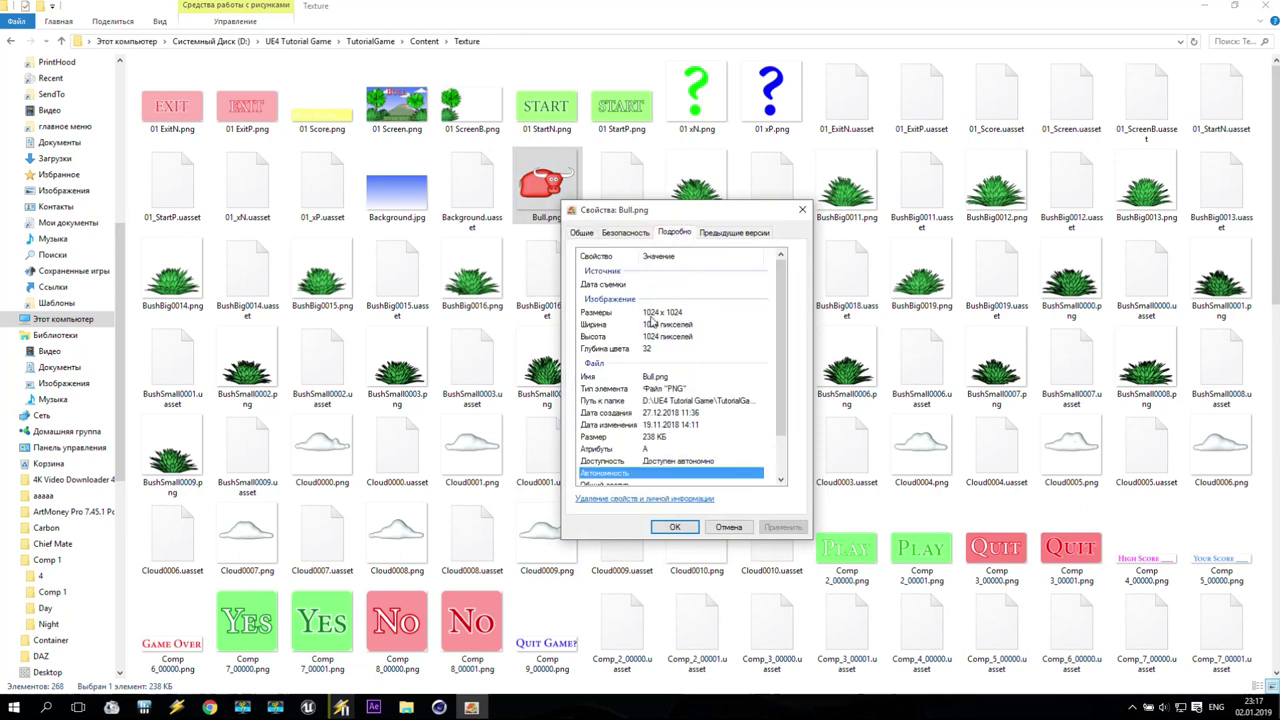
pyautogui.click(730, 527)
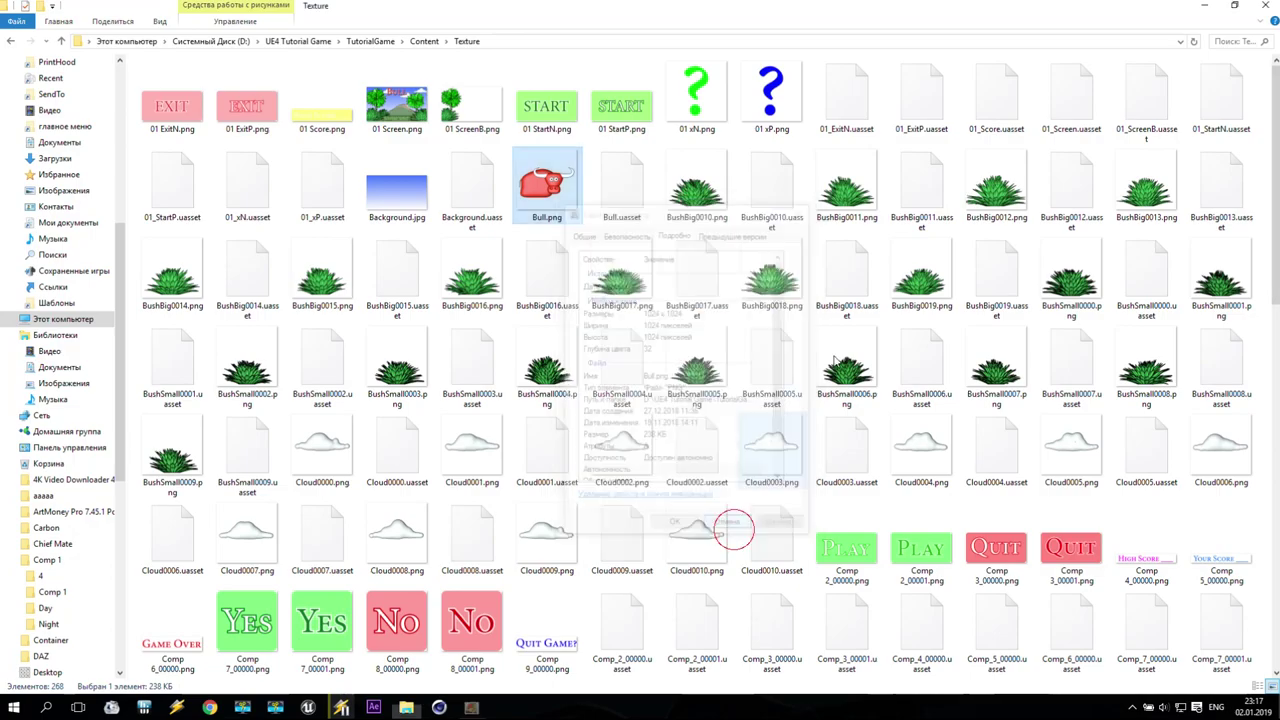
pyautogui.click(1205, 6)
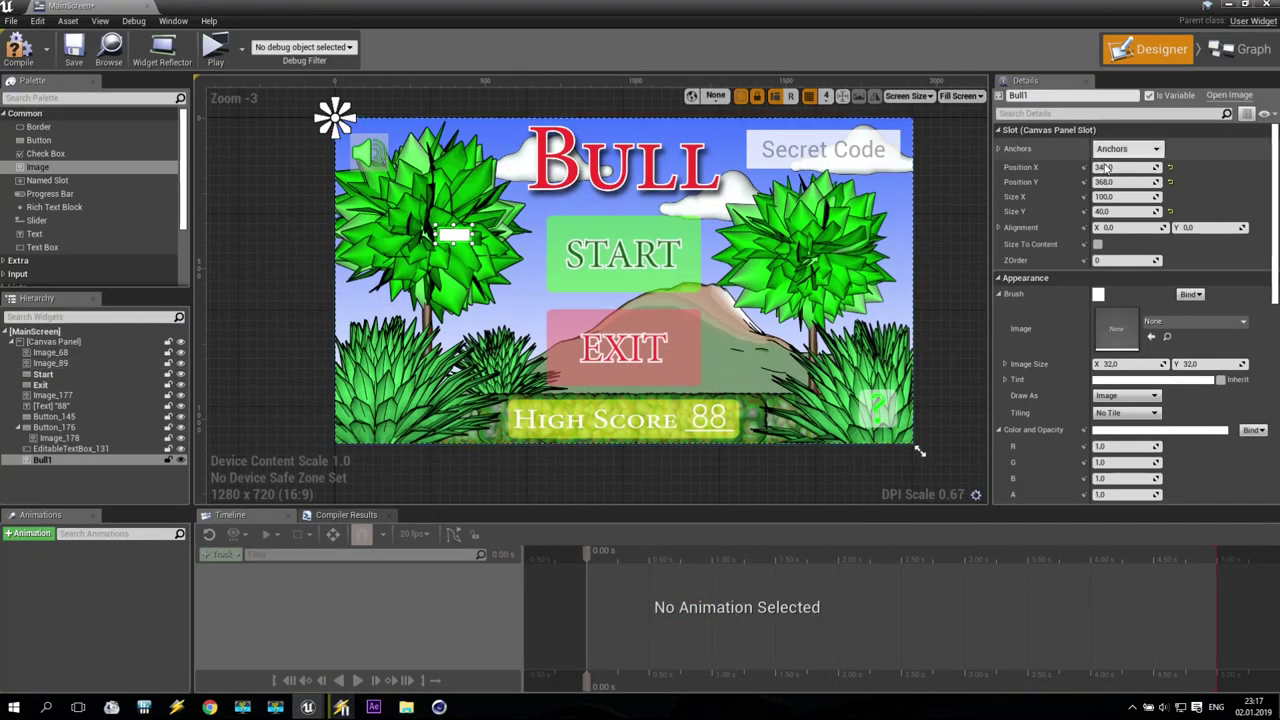
# - Set the Bull1 image's size to 512 by 512
pyautogui.click(1125, 197)
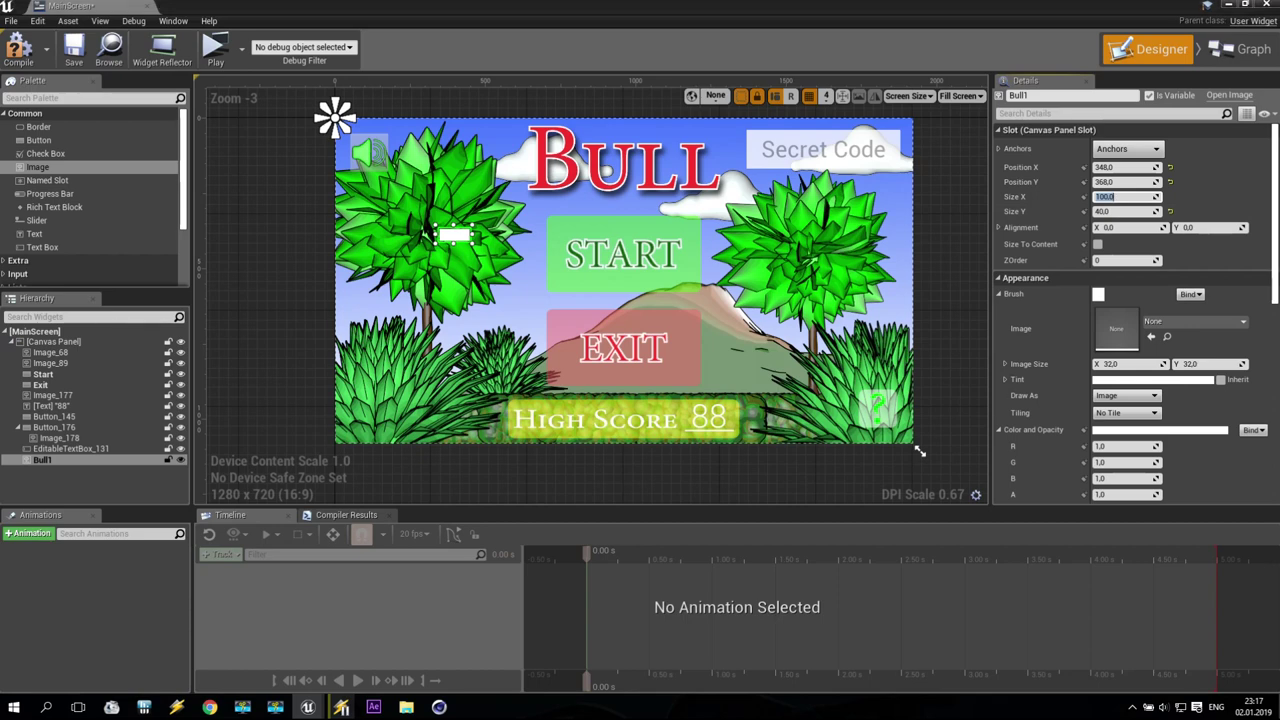
pyautogui.press('Return')
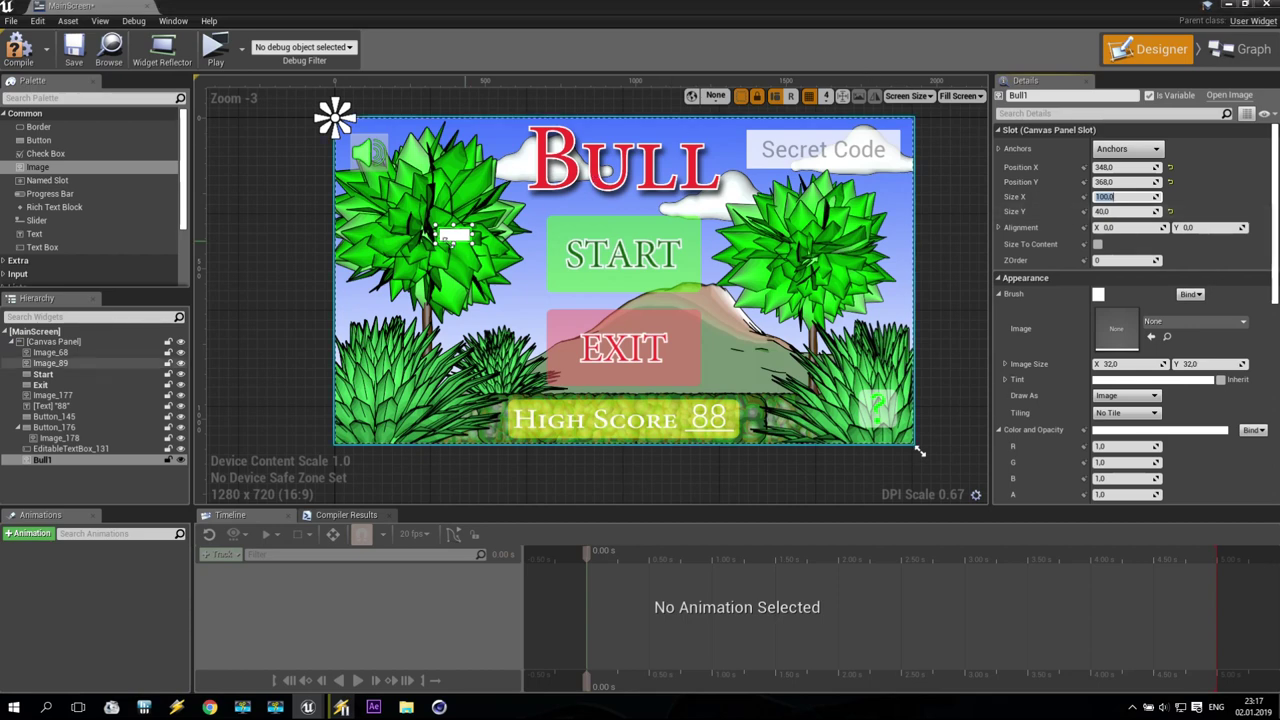
pyautogui.click(1125, 197)
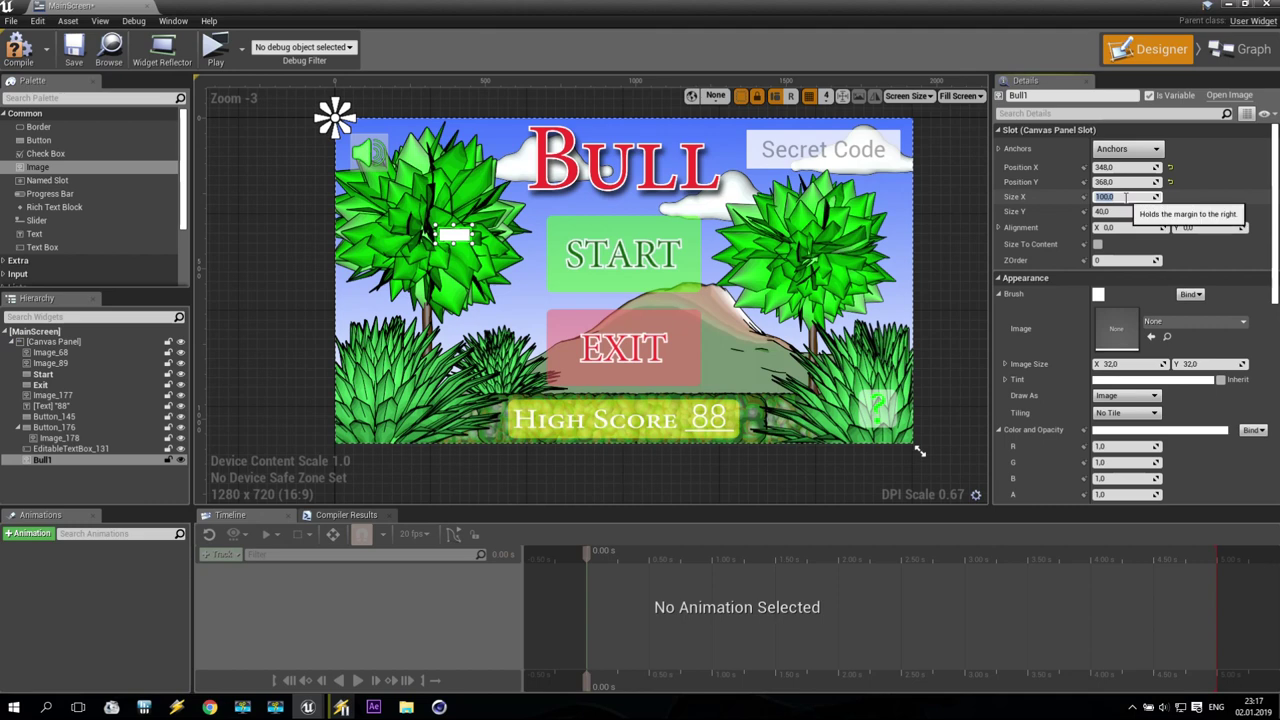
pyautogui.write('512')
pyautogui.click(1126, 211)
pyautogui.write('5')
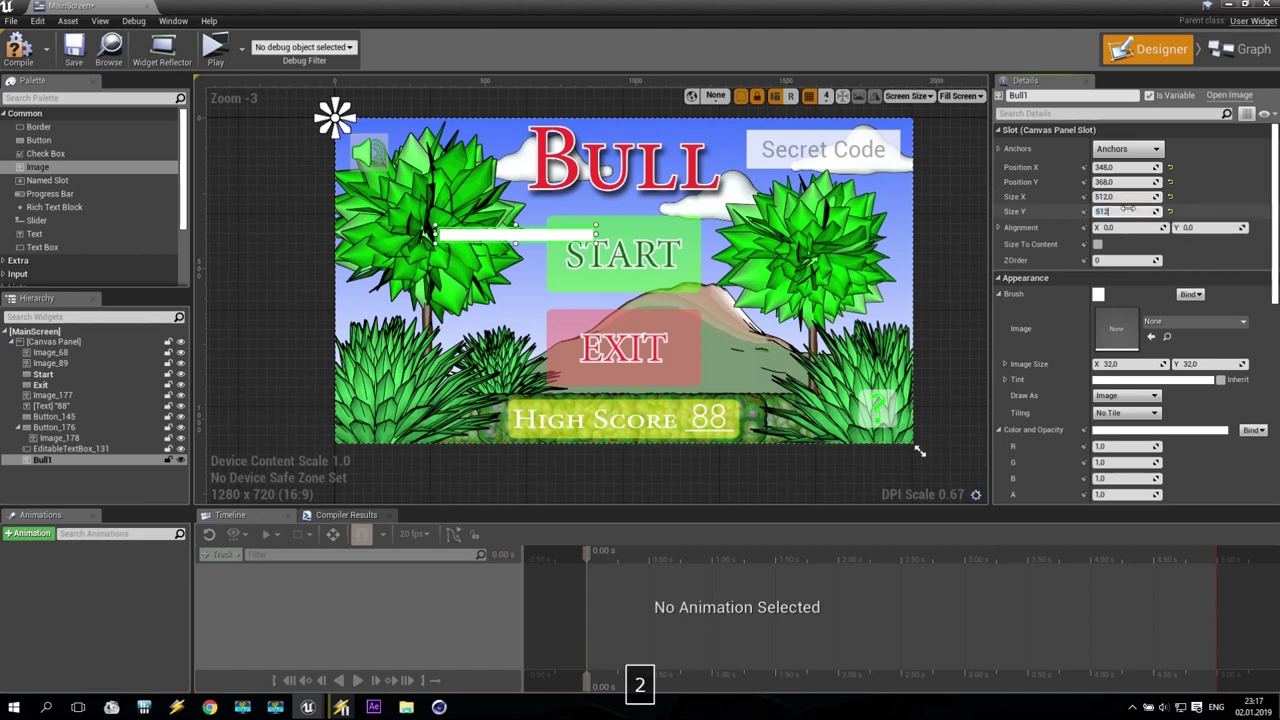
pyautogui.write('12')
pyautogui.press('Return')
# - Assign the Bull texture as the Bull1 image's brush
pyautogui.click(1214, 327)
pyautogui.click(1116, 320)
pyautogui.click(1008, 130)
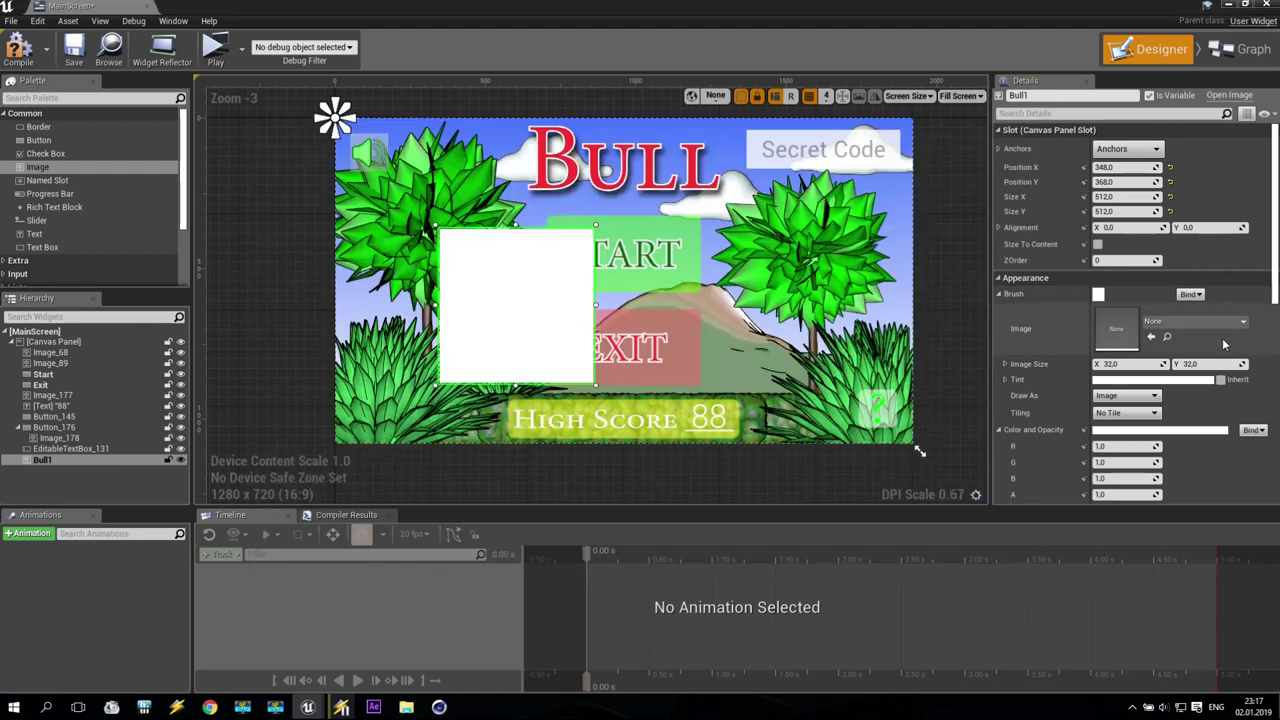
pyautogui.click(1213, 322)
pyautogui.scroll(-10, 1212, 577)
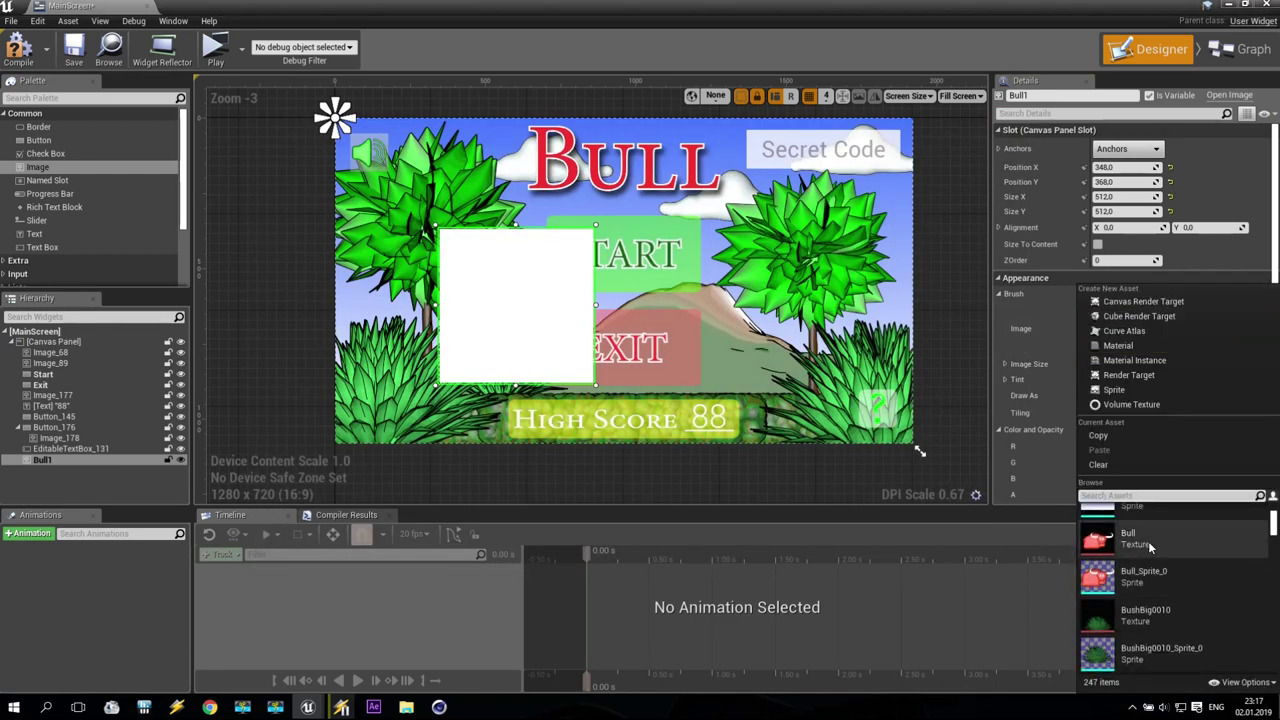
pyautogui.click(1148, 541)
# - Place the bull on the canvas just right of the Exit button at Position X 1248, Y 504, and anchor it to the canvas centre
pyautogui.moveTo(515, 318); pyautogui.dragTo(788, 366)
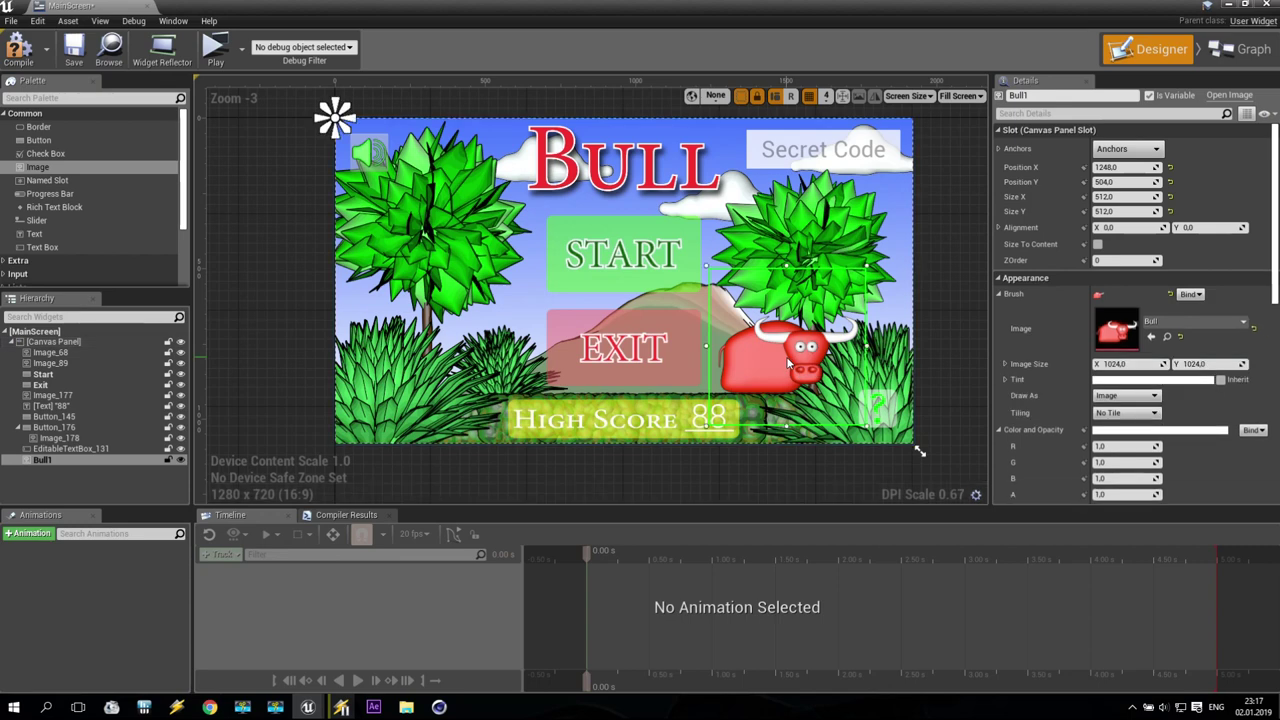
pyautogui.scroll(-1, 845, 350)
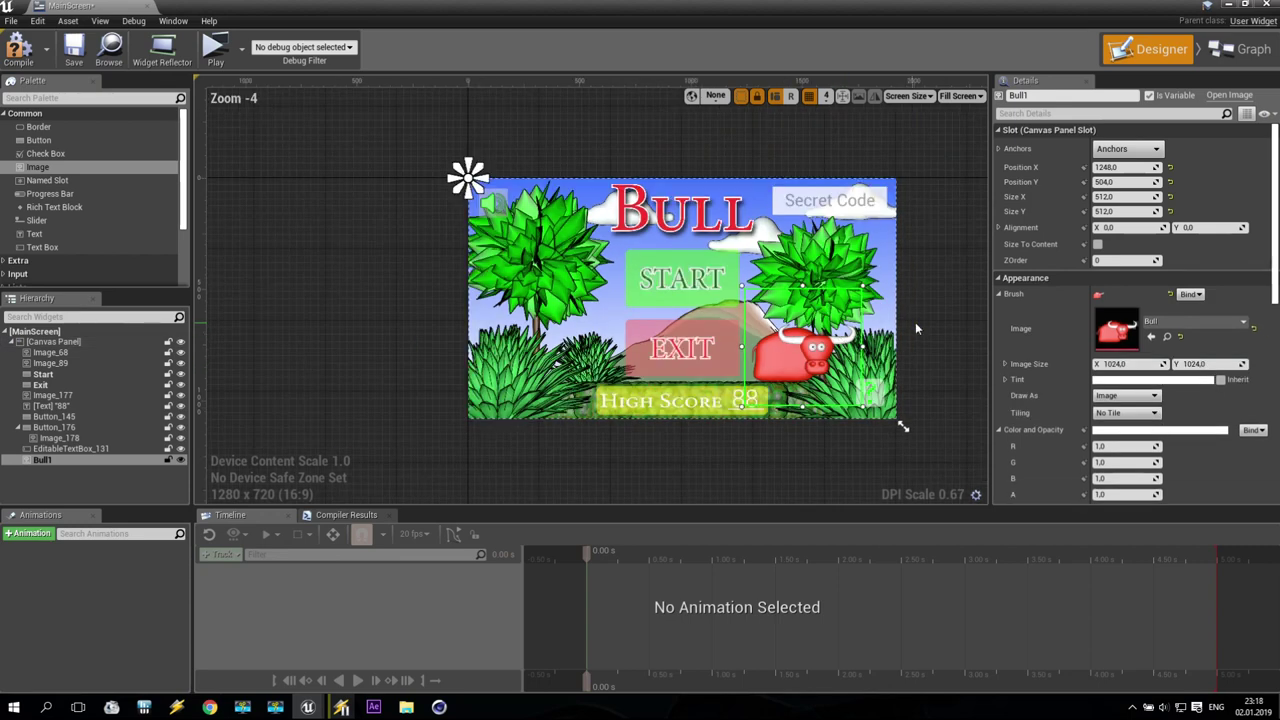
pyautogui.moveTo(915, 328); pyautogui.dragTo(824, 292, button='right')
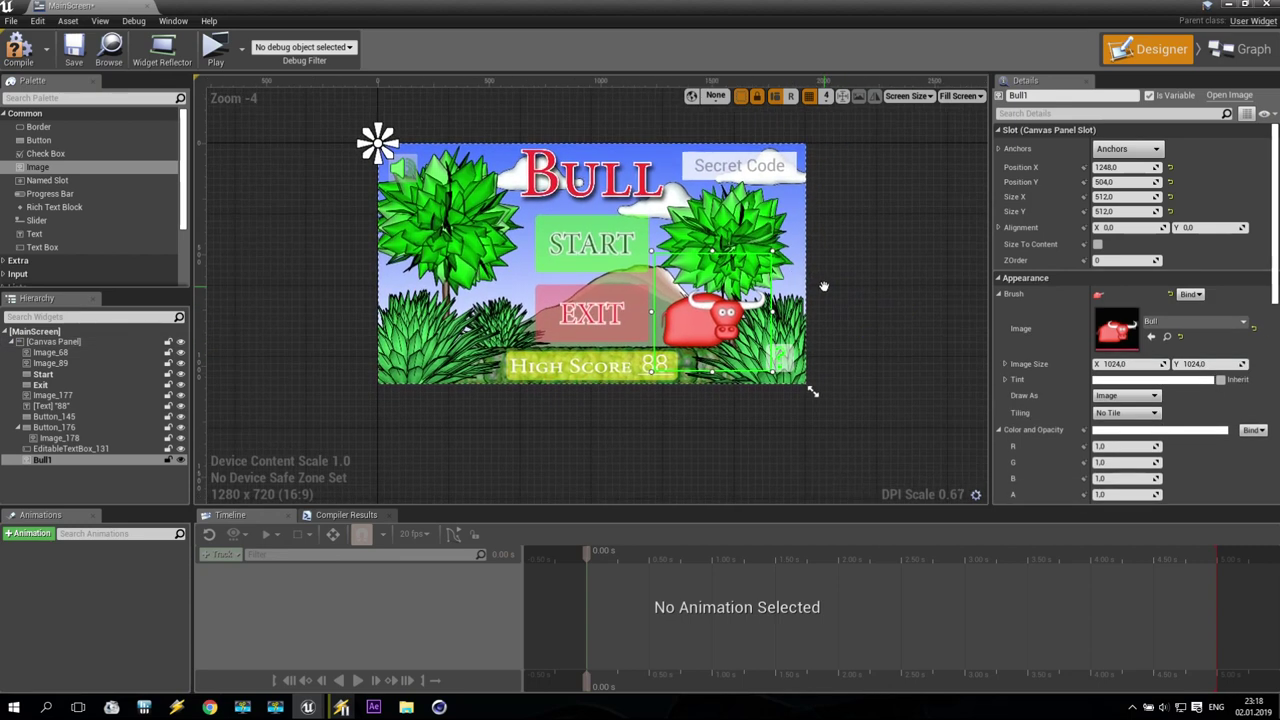
pyautogui.click(1128, 148)
pyautogui.click(1166, 230)
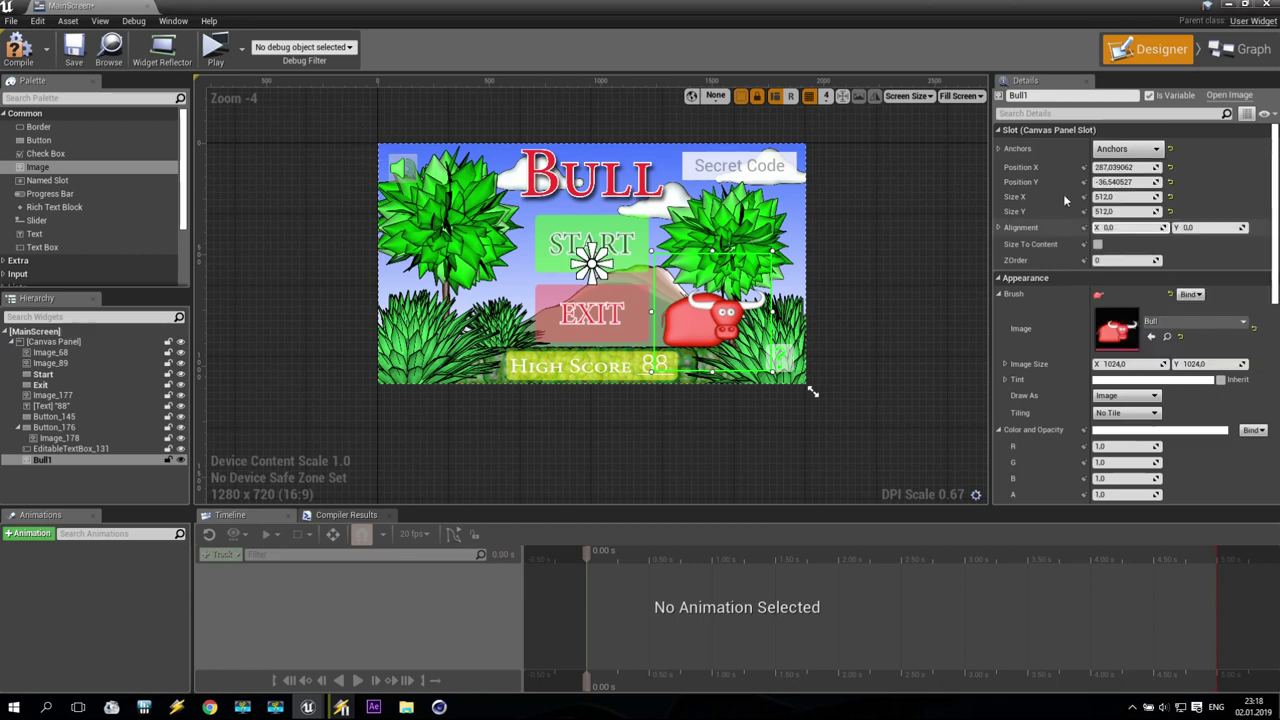
# - Move the bull to the canvas's lower-left bushes at about X -941, Y 95, and put Bull1 directly after Image_68 in the hierarchy
pyautogui.scroll(2, 743, 345)
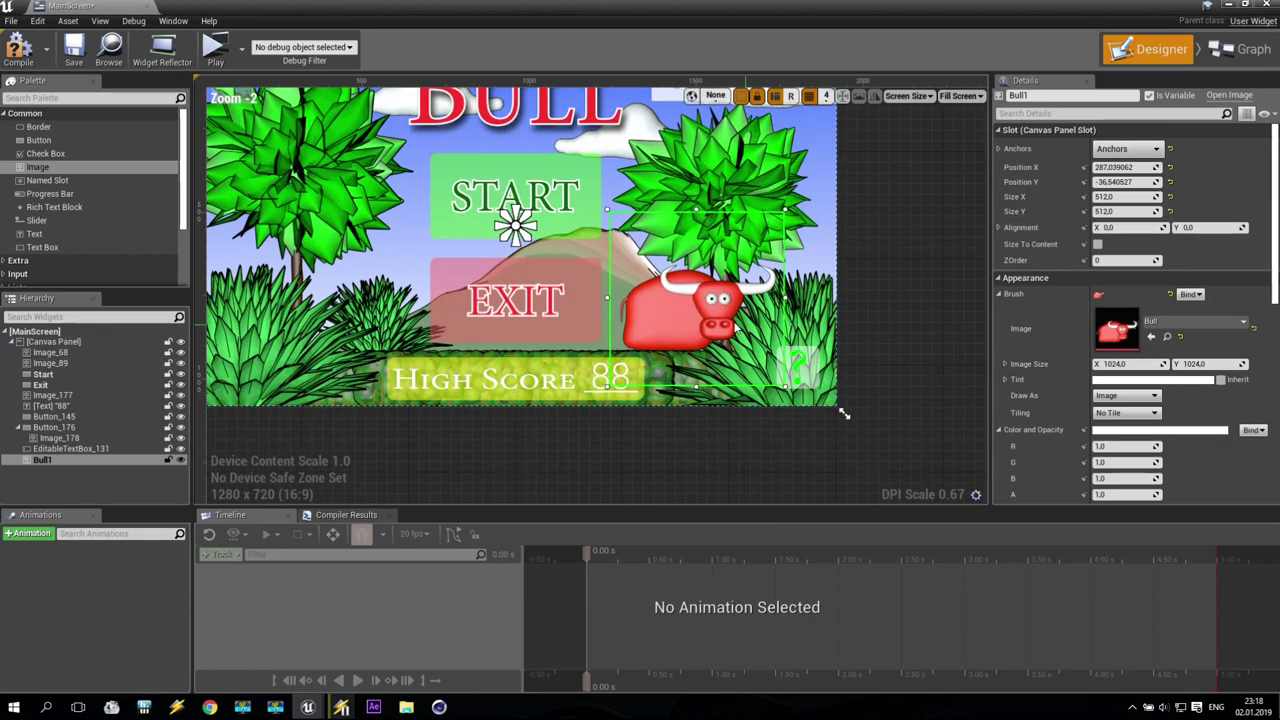
pyautogui.moveTo(697, 300); pyautogui.dragTo(225, 434)
pyautogui.scroll(-2, 503, 447)
pyautogui.scroll(1, 649, 415)
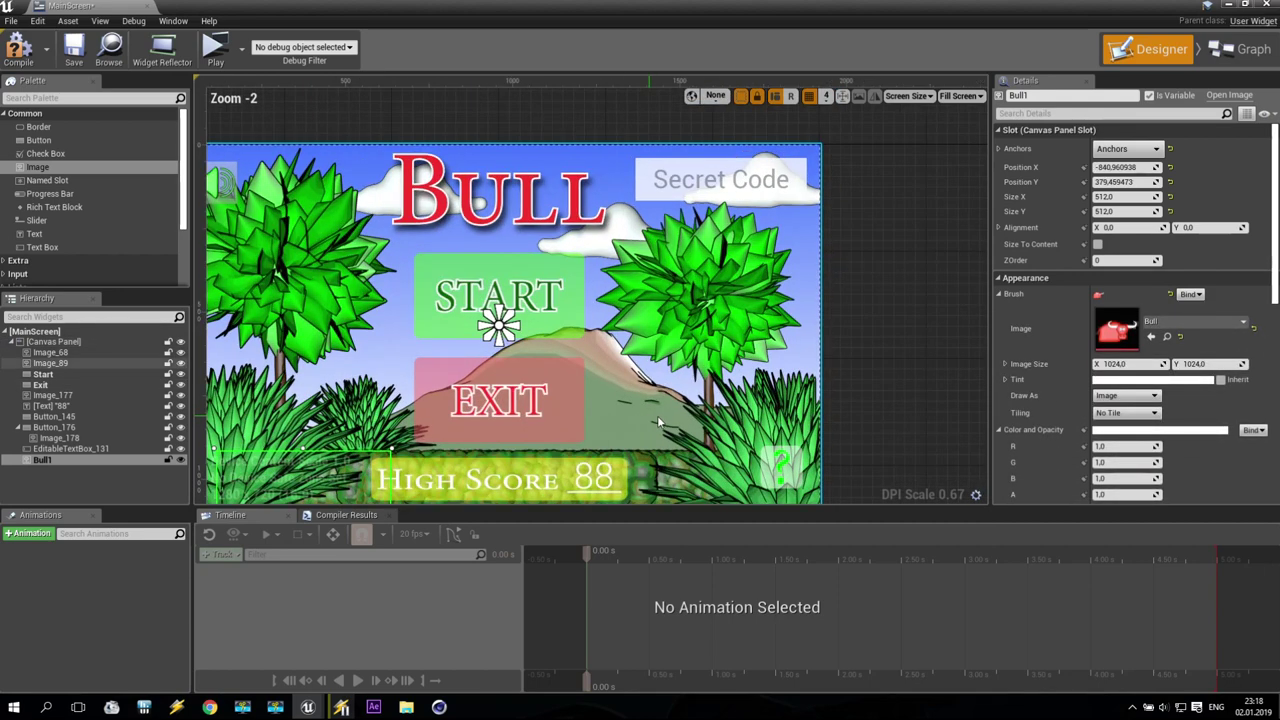
pyautogui.moveTo(885, 280); pyautogui.dragTo(931, 173, button='right')
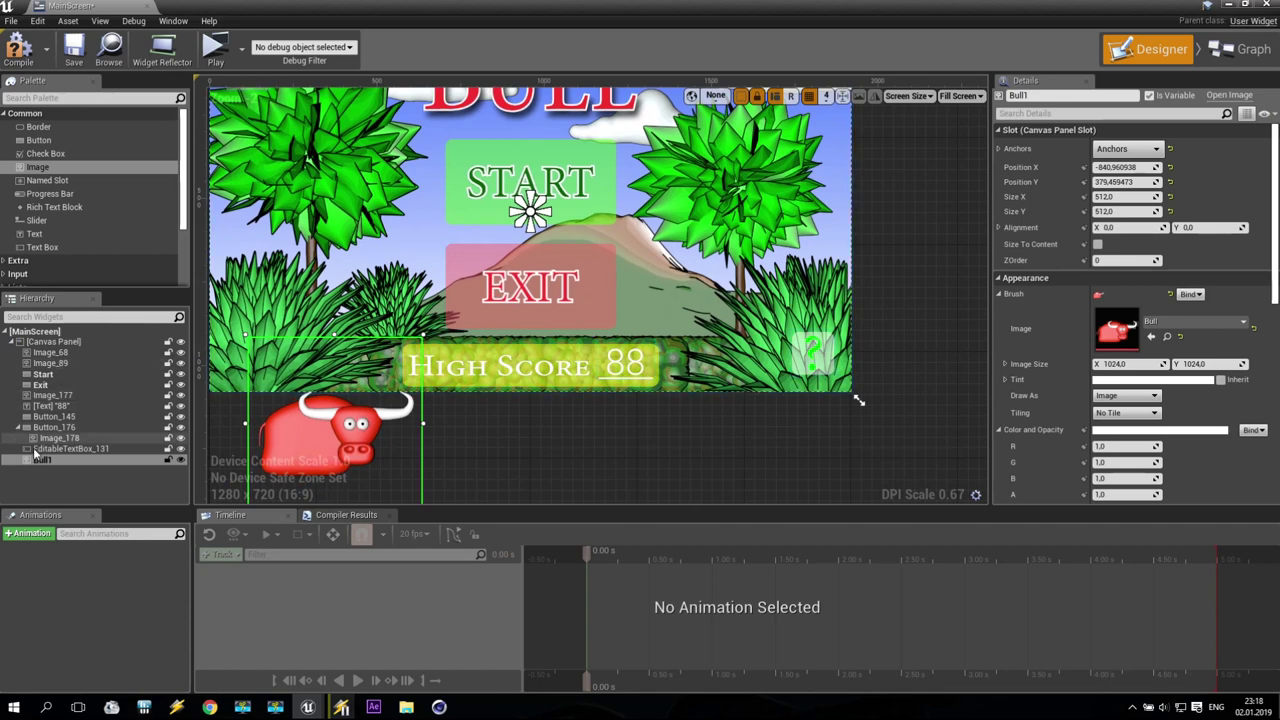
pyautogui.moveTo(44, 461); pyautogui.dragTo(54, 360)
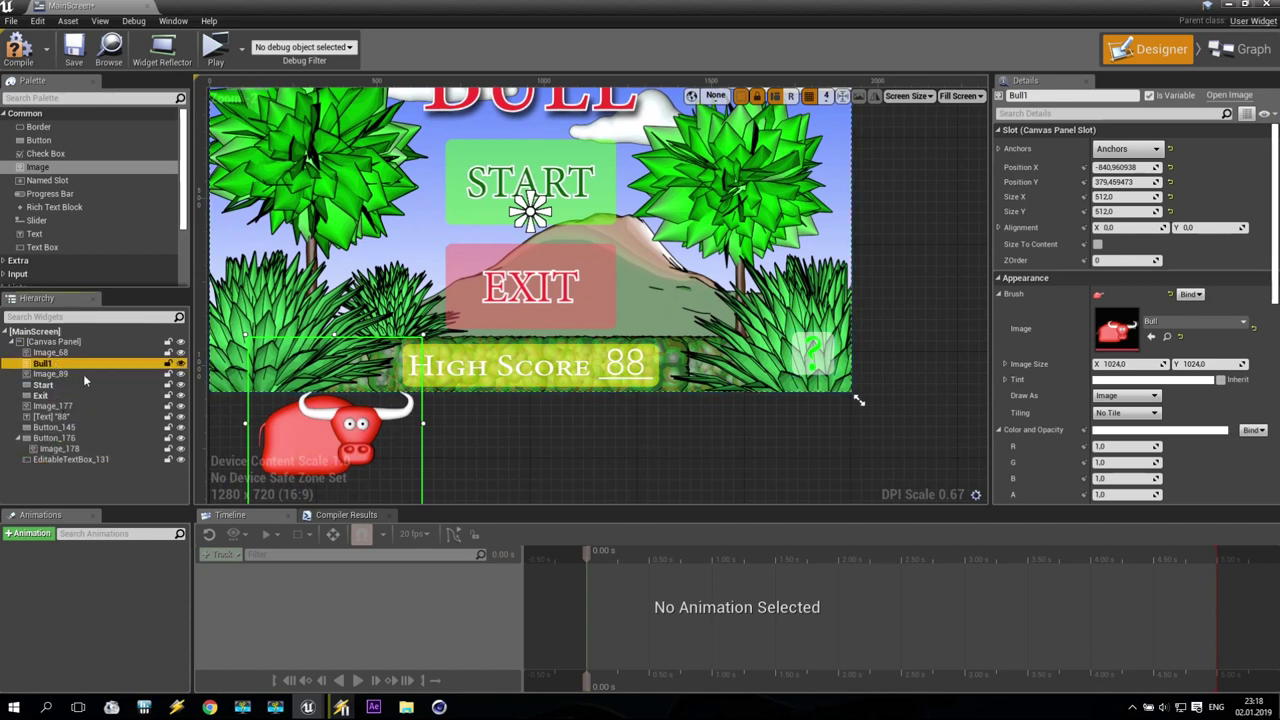
pyautogui.moveTo(300, 439); pyautogui.dragTo(271, 350)
# - Move the foreground Image_89 to the end of the hierarchy and realign it to the canvas with all four offsets at 0
pyautogui.moveTo(80, 360)
pyautogui.mouseDown()
pyautogui.moveTo(44, 460)
pyautogui.moveTo(55, 362)
pyautogui.mouseUp()
pyautogui.moveTo(334, 318); pyautogui.dragTo(352, 305)
pyautogui.scroll(-1, 352, 305)
pyautogui.scroll(1, 352, 305)
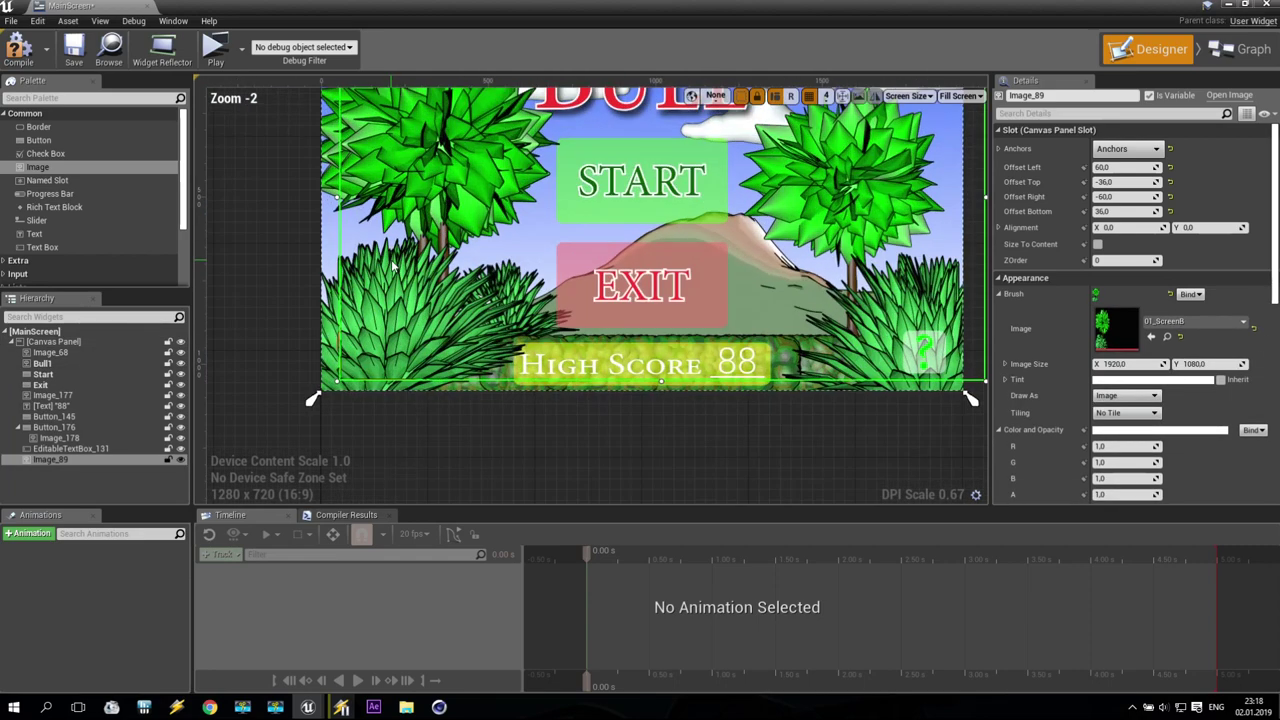
pyautogui.moveTo(403, 305); pyautogui.dragTo(388, 303)
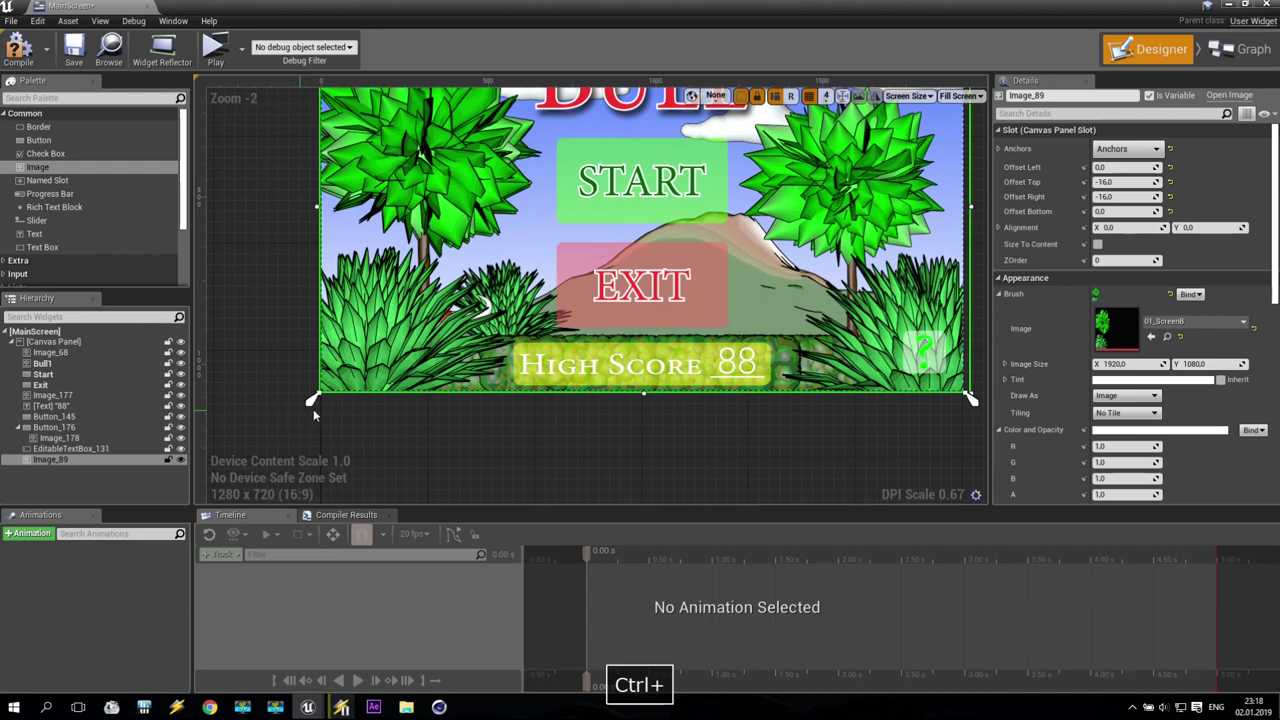
pyautogui.moveTo(925, 255); pyautogui.dragTo(830, 330, button='right')
pyautogui.moveTo(871, 130)
pyautogui.mouseDown()
pyautogui.moveTo(857, 131)
pyautogui.moveTo(872, 131)
pyautogui.mouseUp()
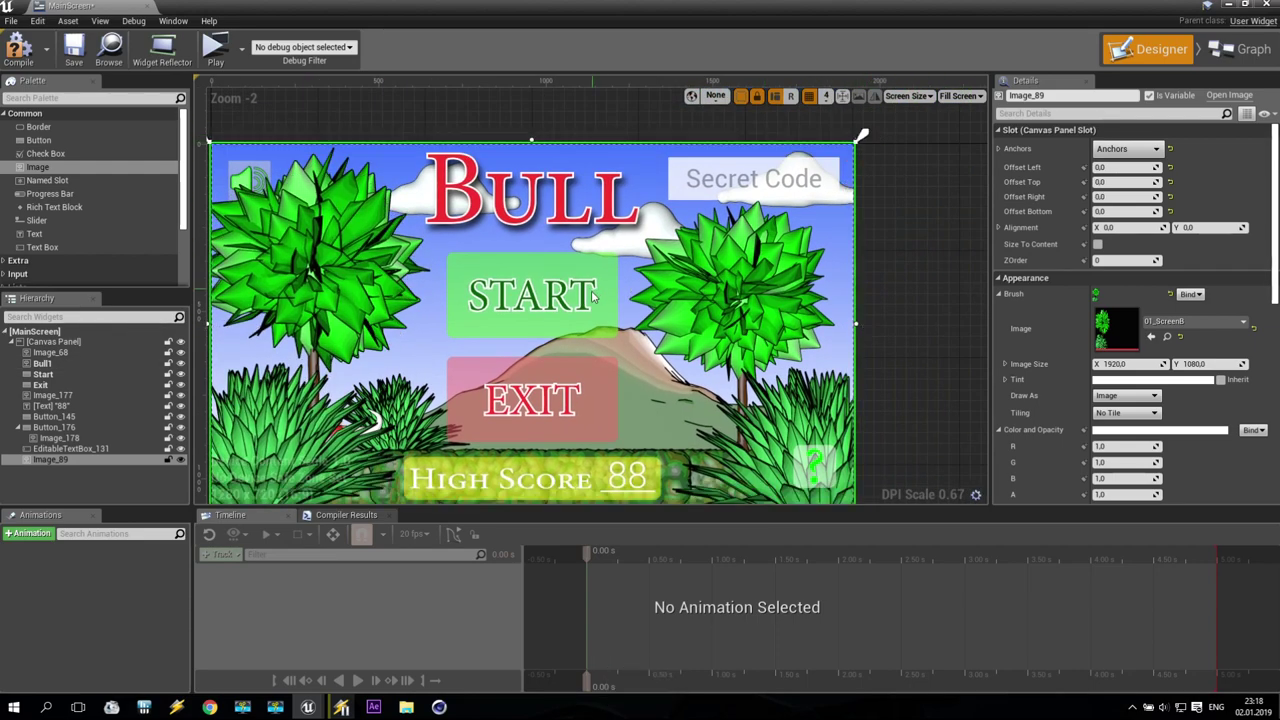
# - Shift the Bull1 image right to about Position X -679 so the bull's head peeks out from behind the lower-left bush
pyautogui.scroll(-1, 870, 140)
pyautogui.scroll(1, 400, 280)
pyautogui.click(55, 366)
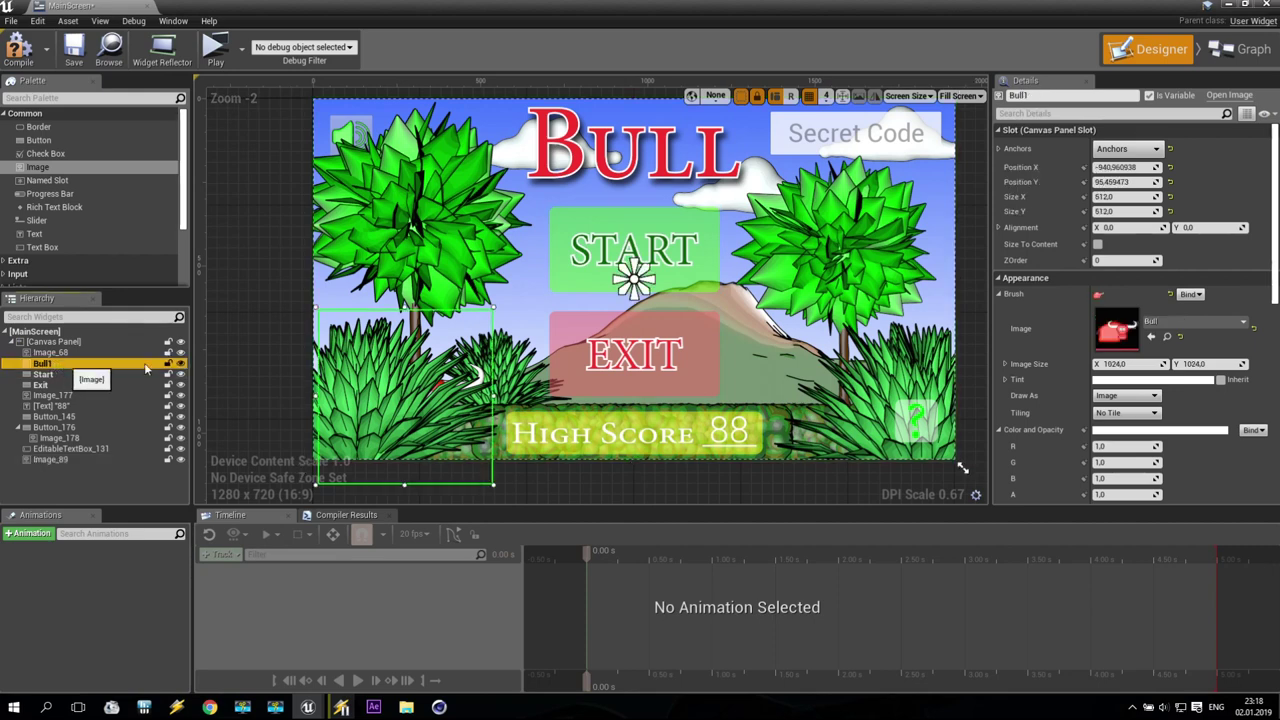
pyautogui.moveTo(476, 373); pyautogui.dragTo(564, 376)
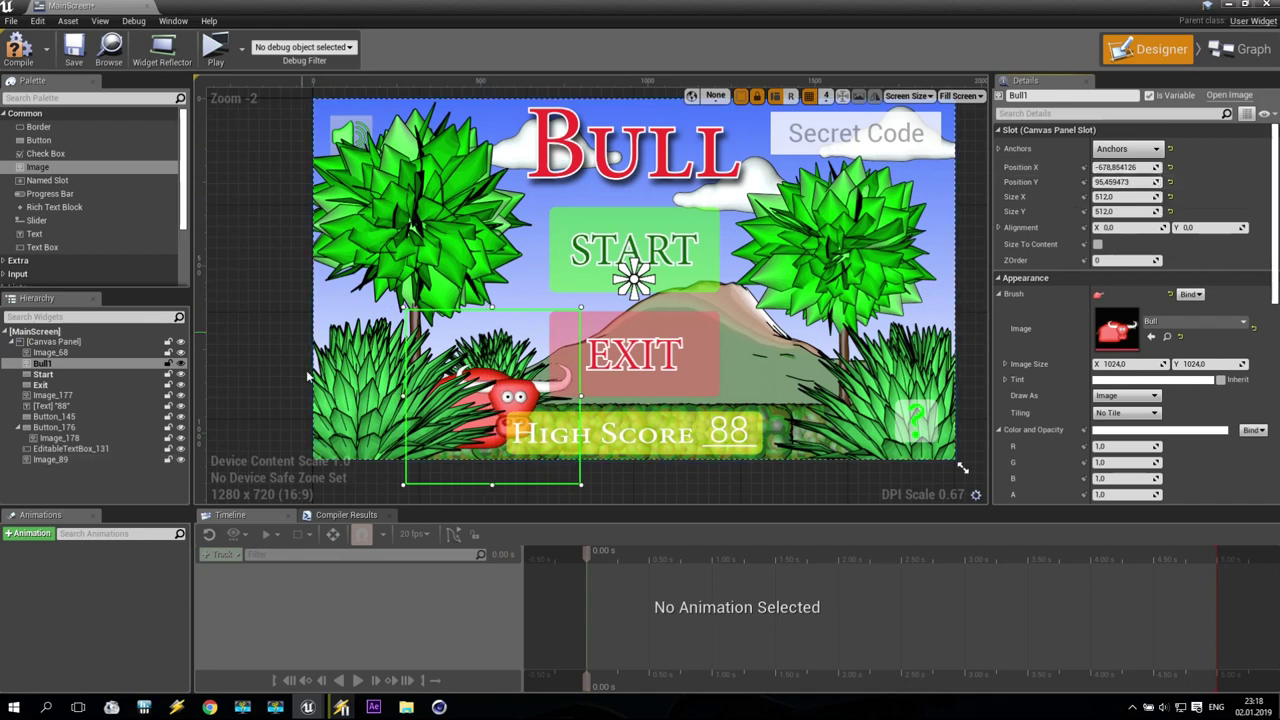
pyautogui.scroll(-2, 826, 296)
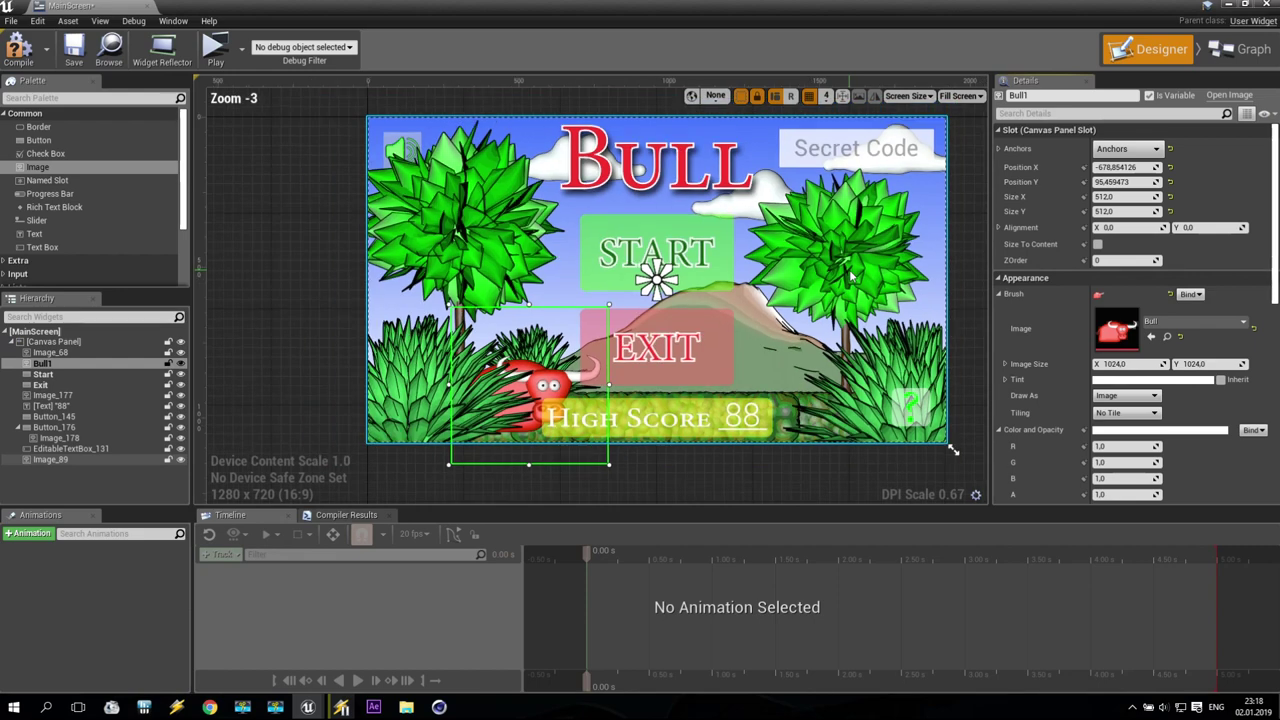
pyautogui.click(826, 296)
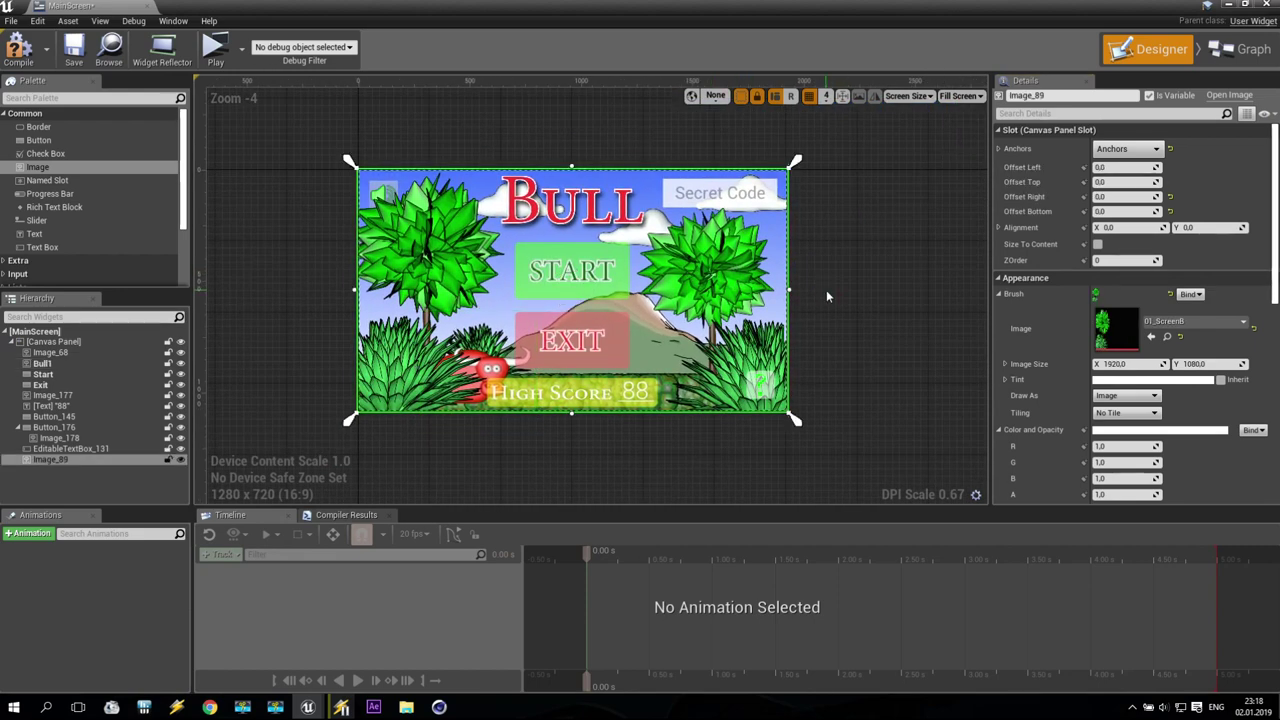